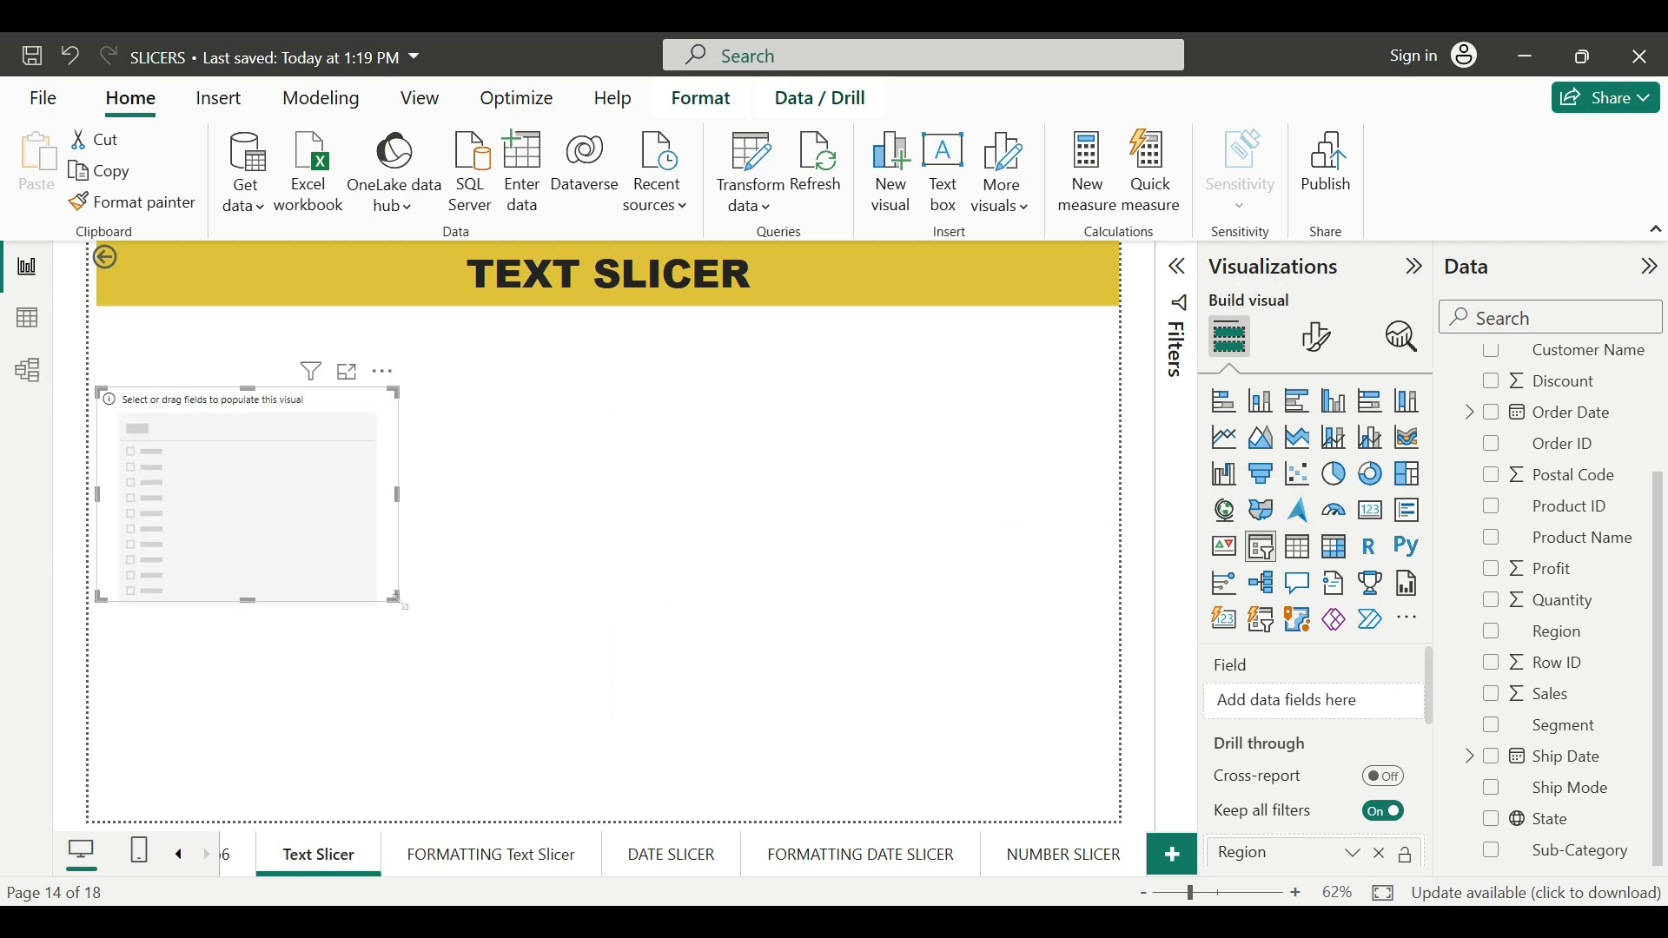
Populate the empty slicer with the Category field from the Orders table
scroll(1564, 521, up, 3)
drag(1564, 394, 355, 491)
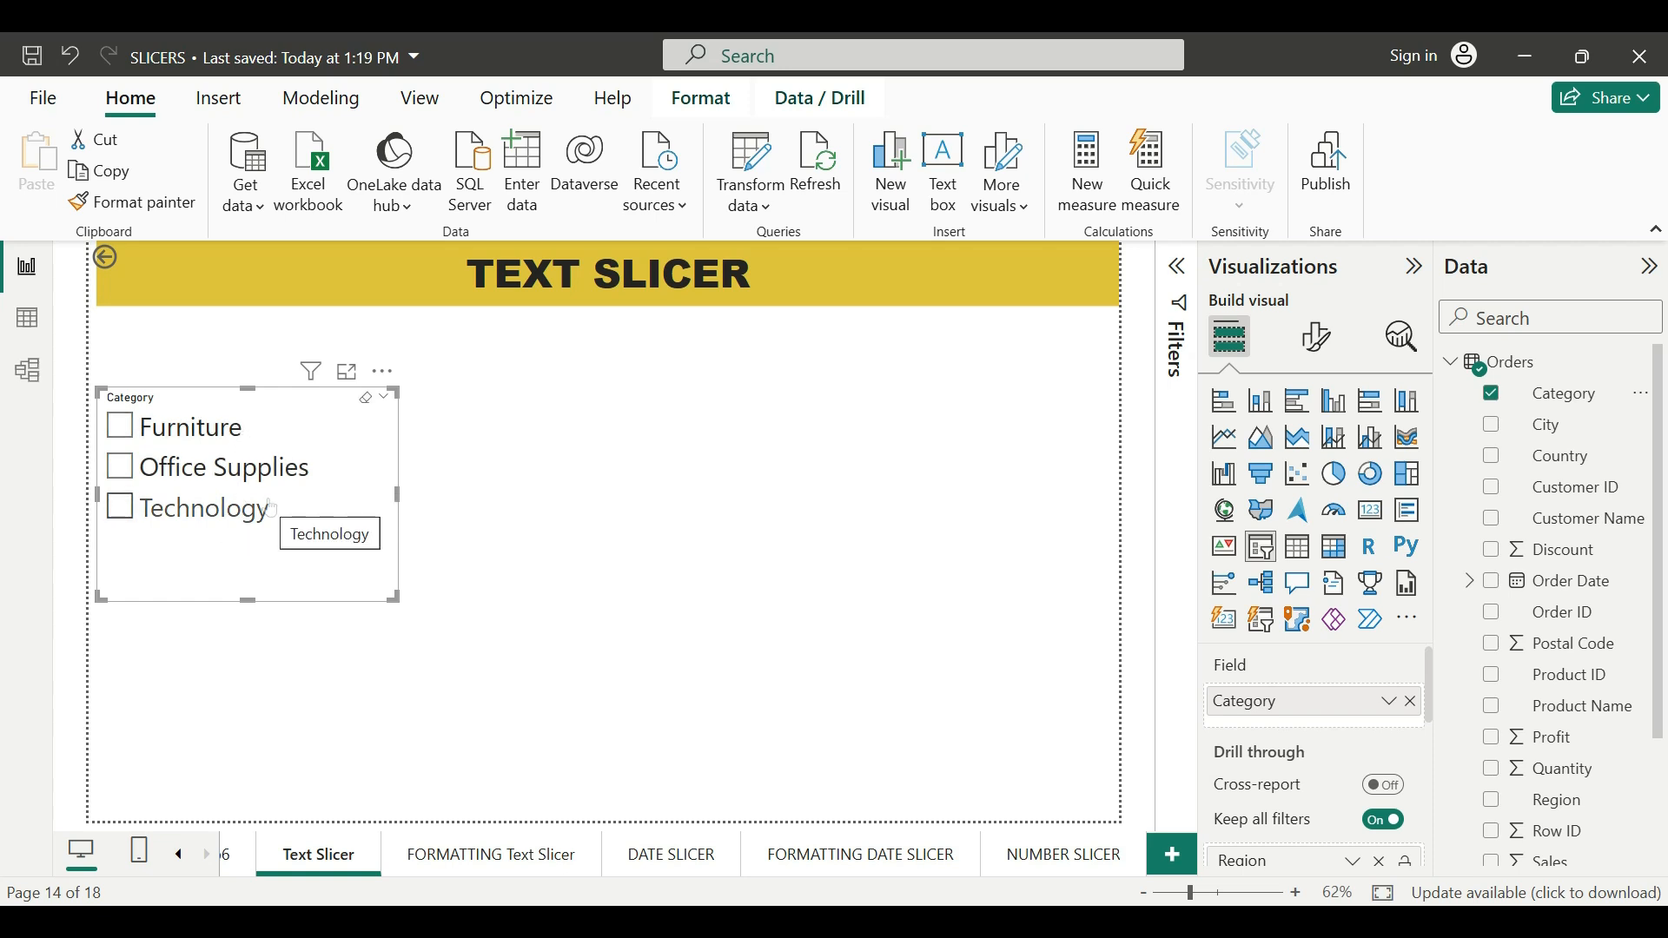
Place a table visual on the empty canvas area beside the slicer, showing Sub-Category and Sales
drag(882, 759, 899, 782)
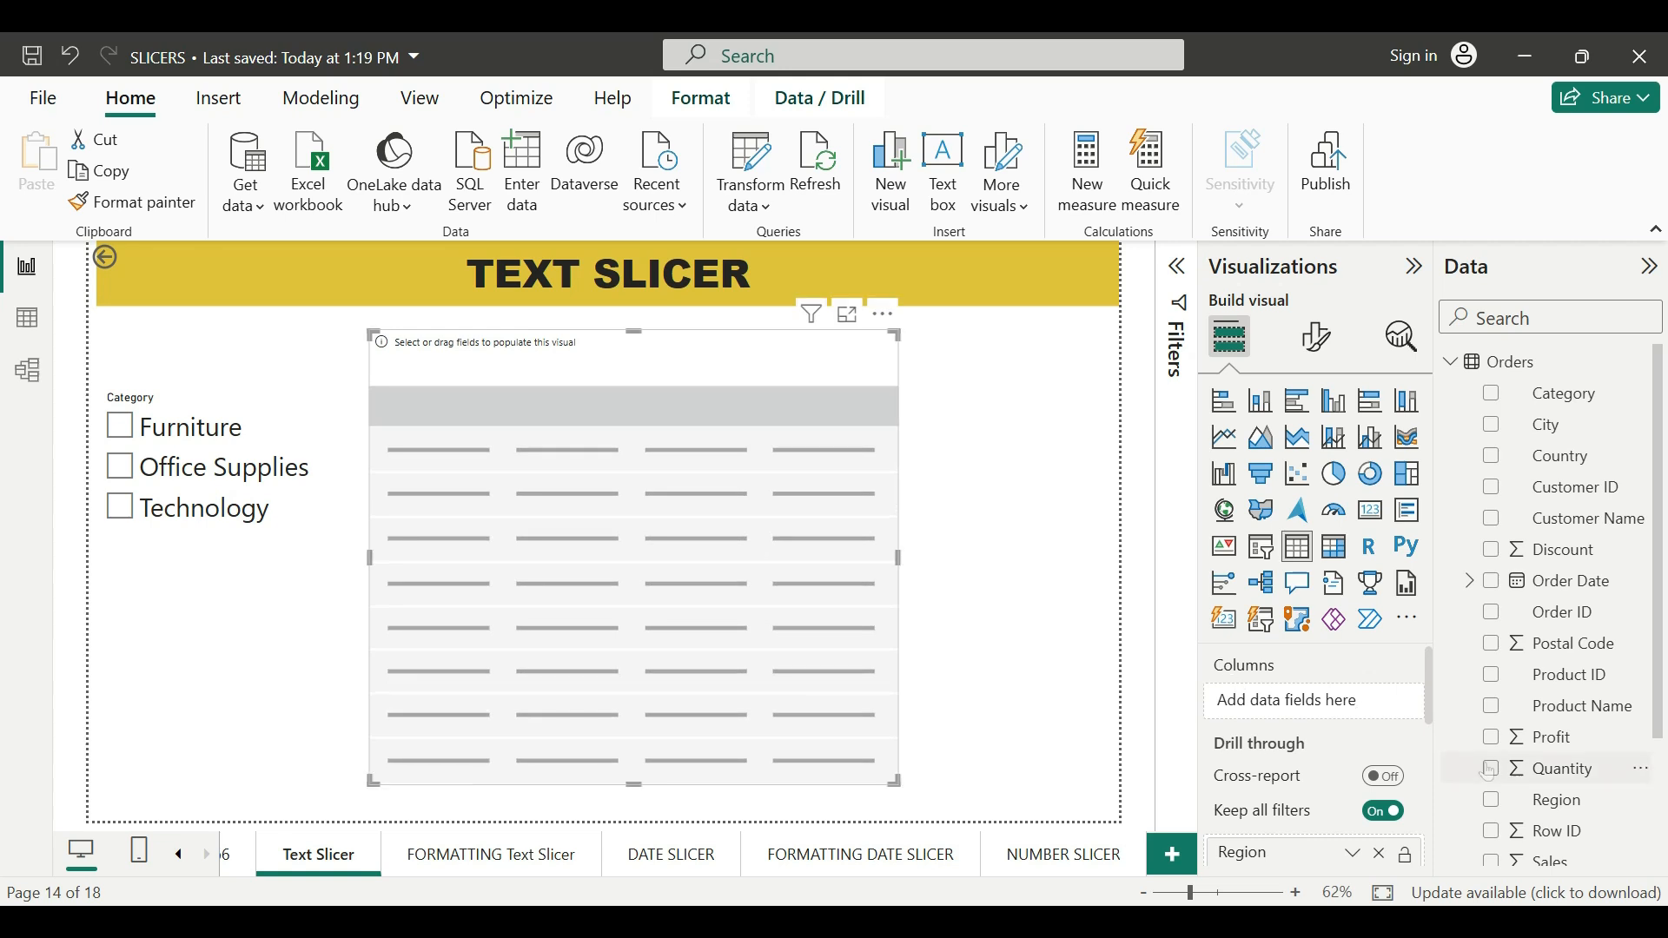
scroll(1546, 756, down, 3)
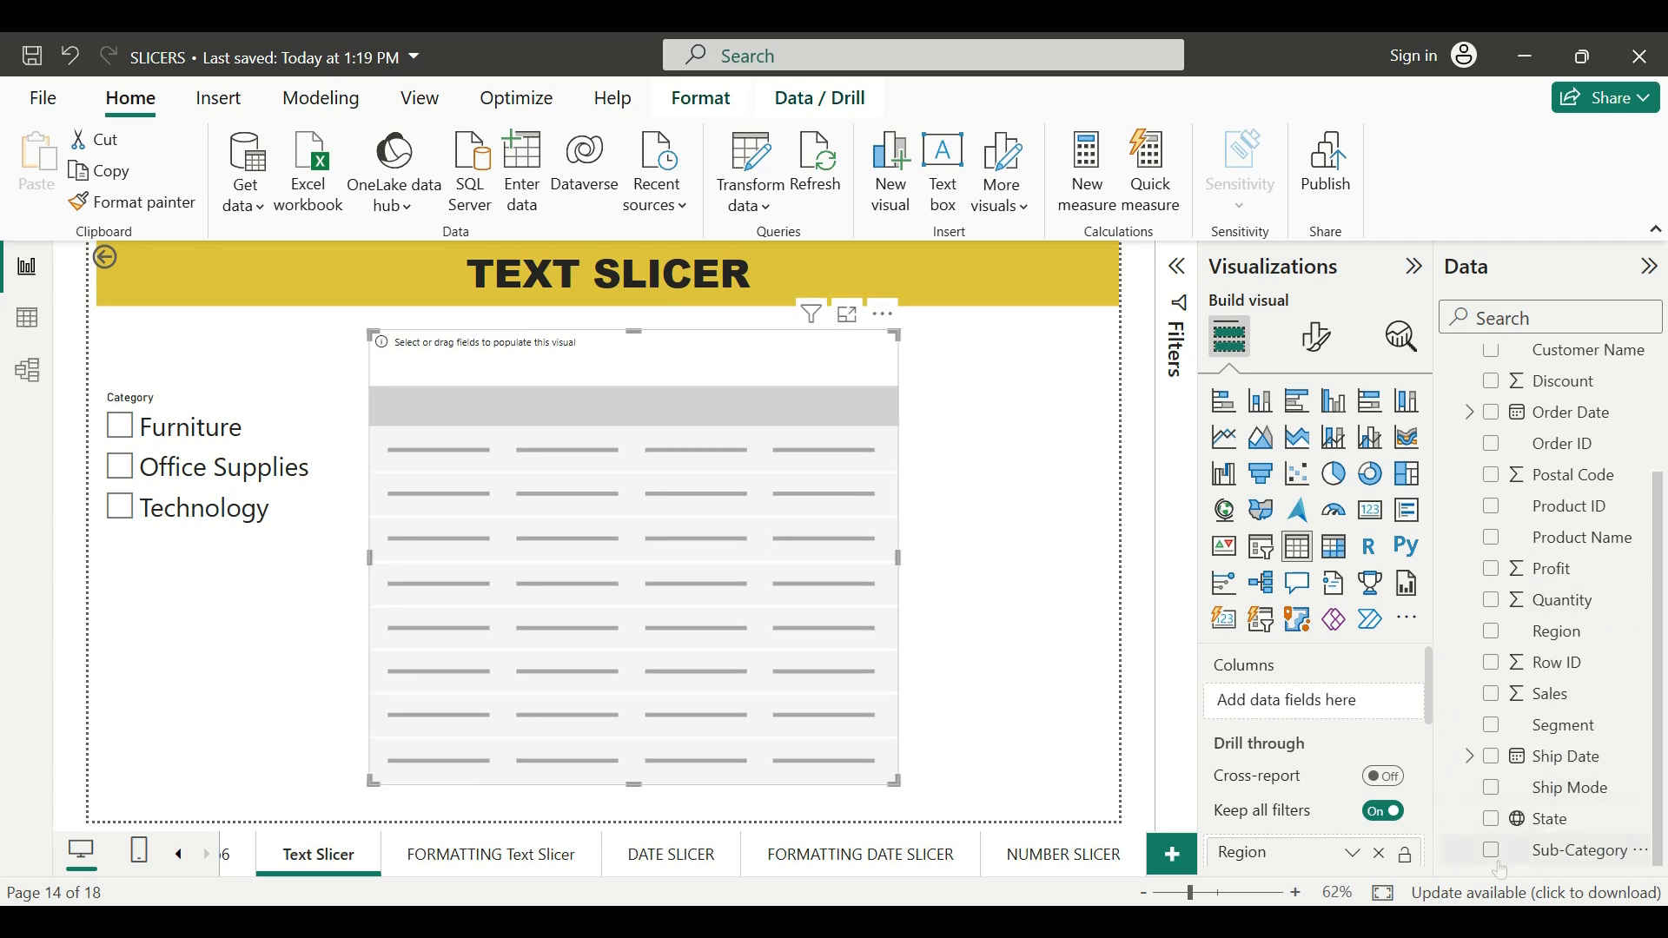
click(1491, 852)
click(1492, 694)
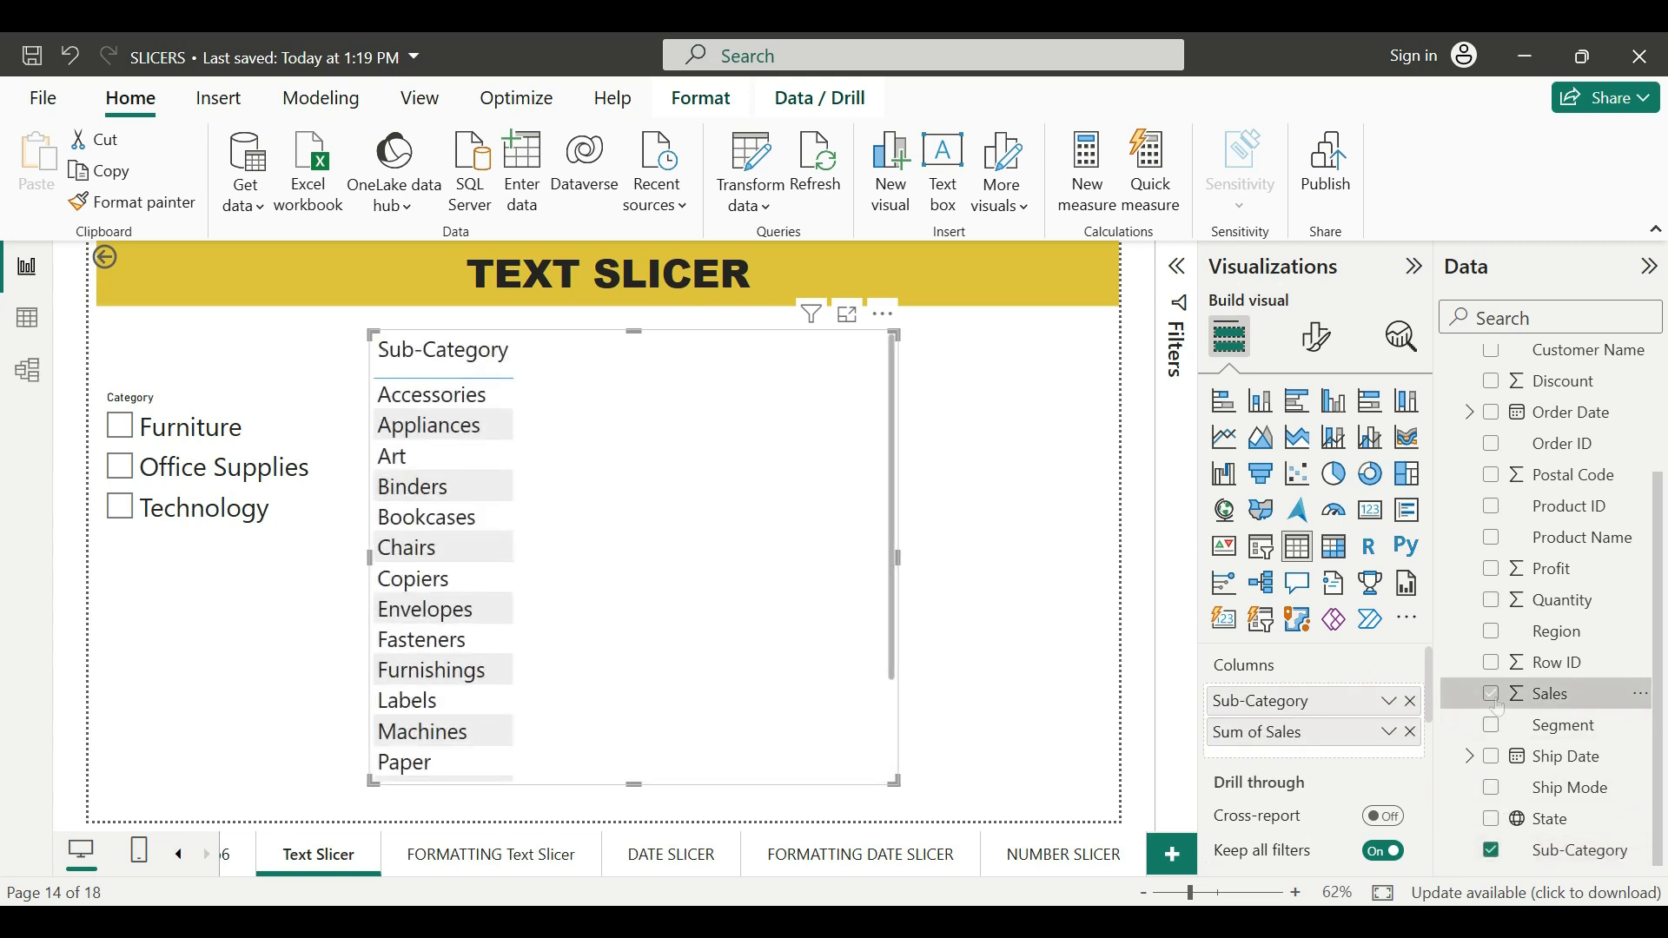
click(967, 584)
Filter the table by Furniture in the slicer and move the table clear of the slicer
click(120, 427)
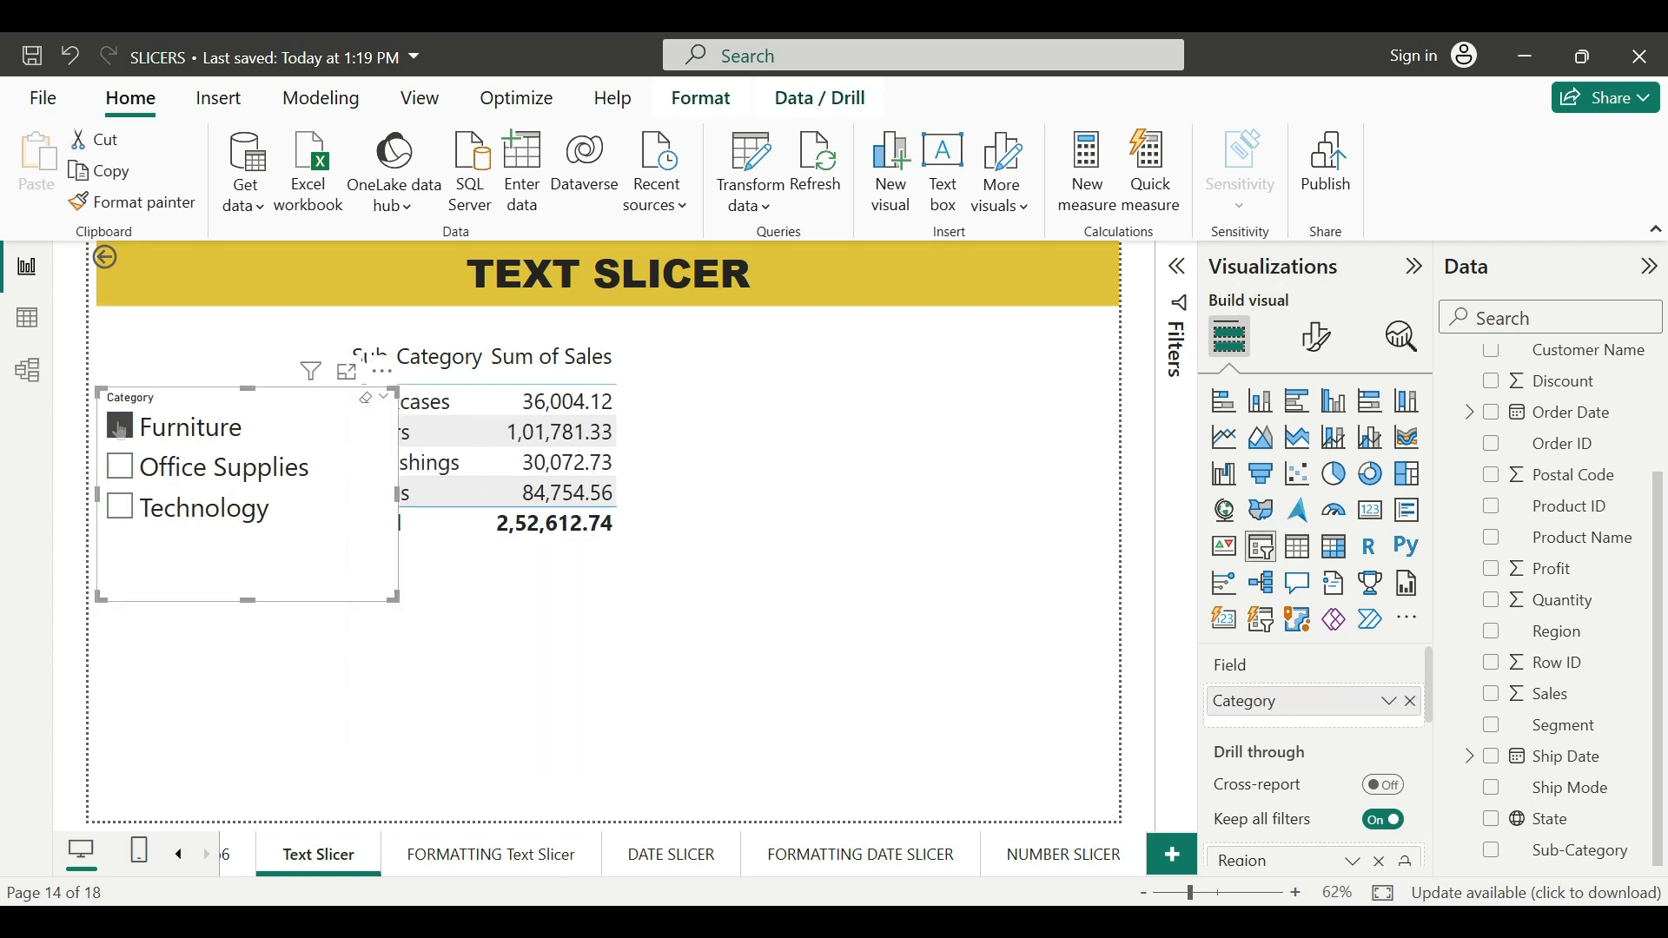
drag(522, 467, 746, 475)
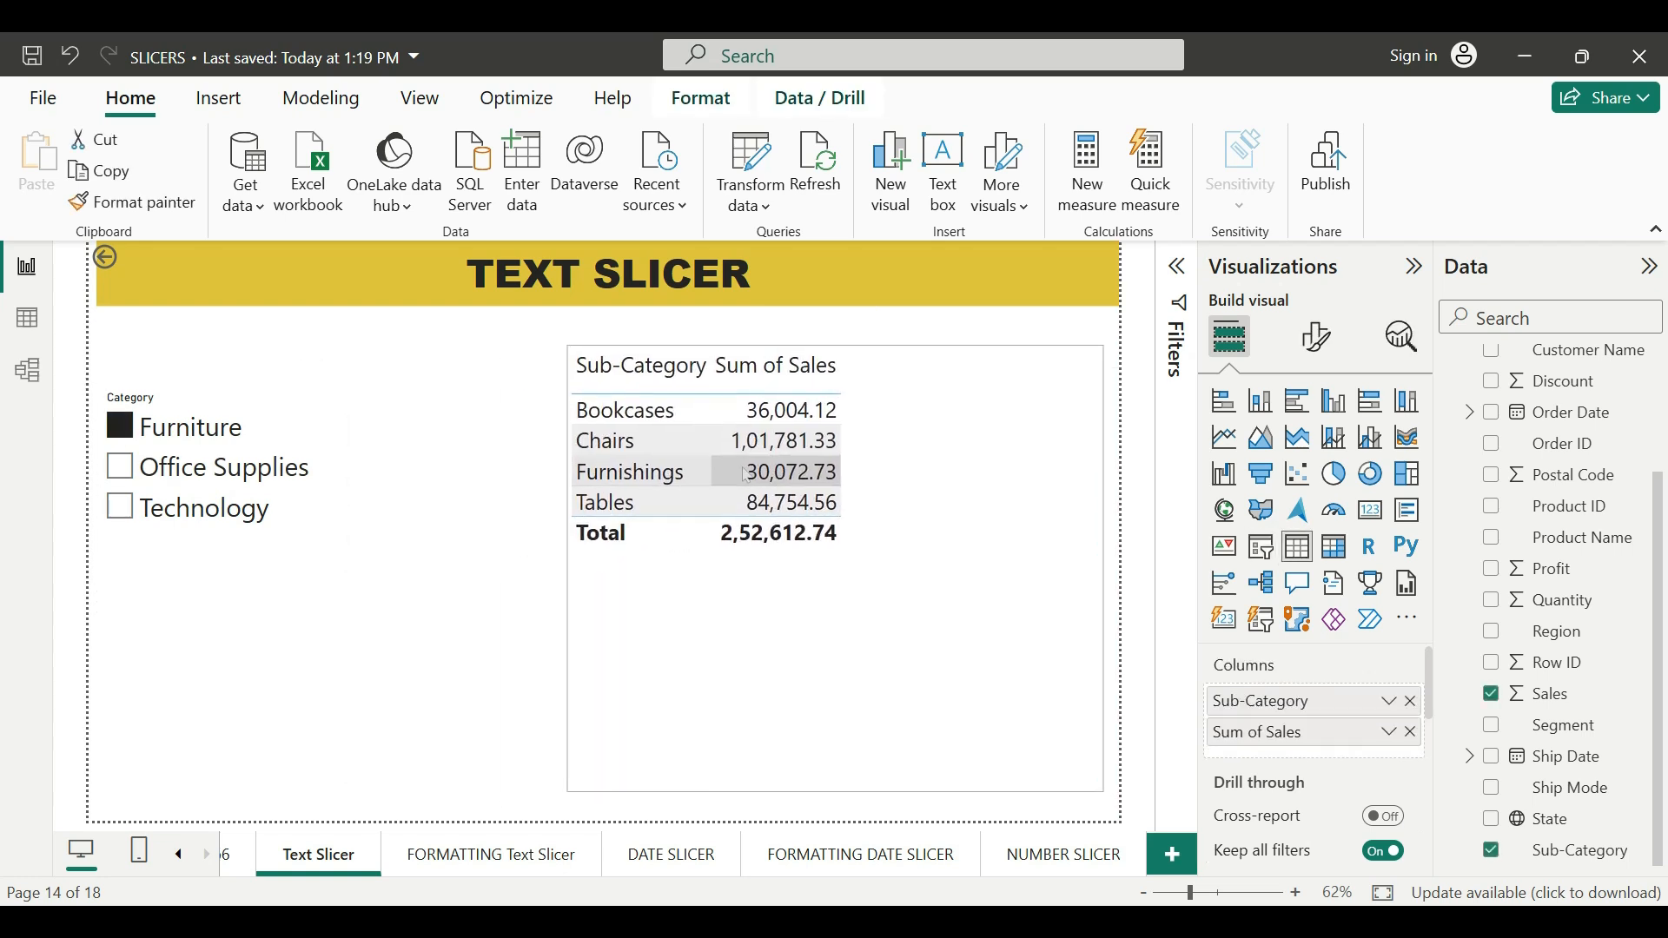
click(414, 567)
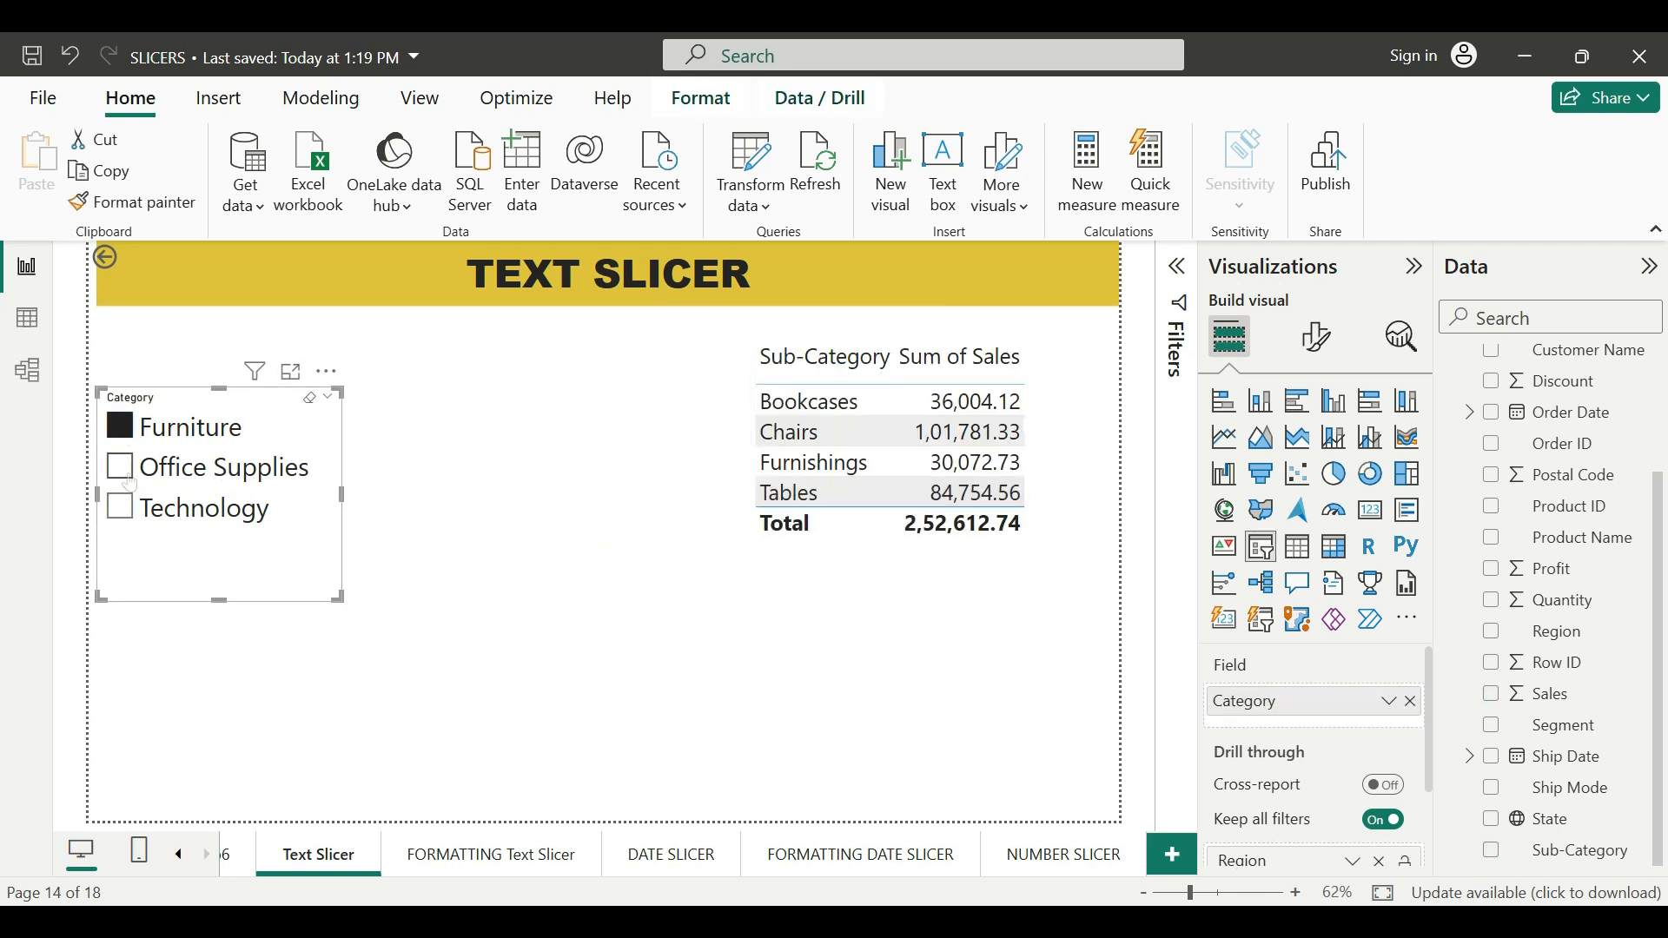
Test the Category slicer with Office Supplies plus Furniture and with Technology alone, clearing the selection after each test
click(128, 478)
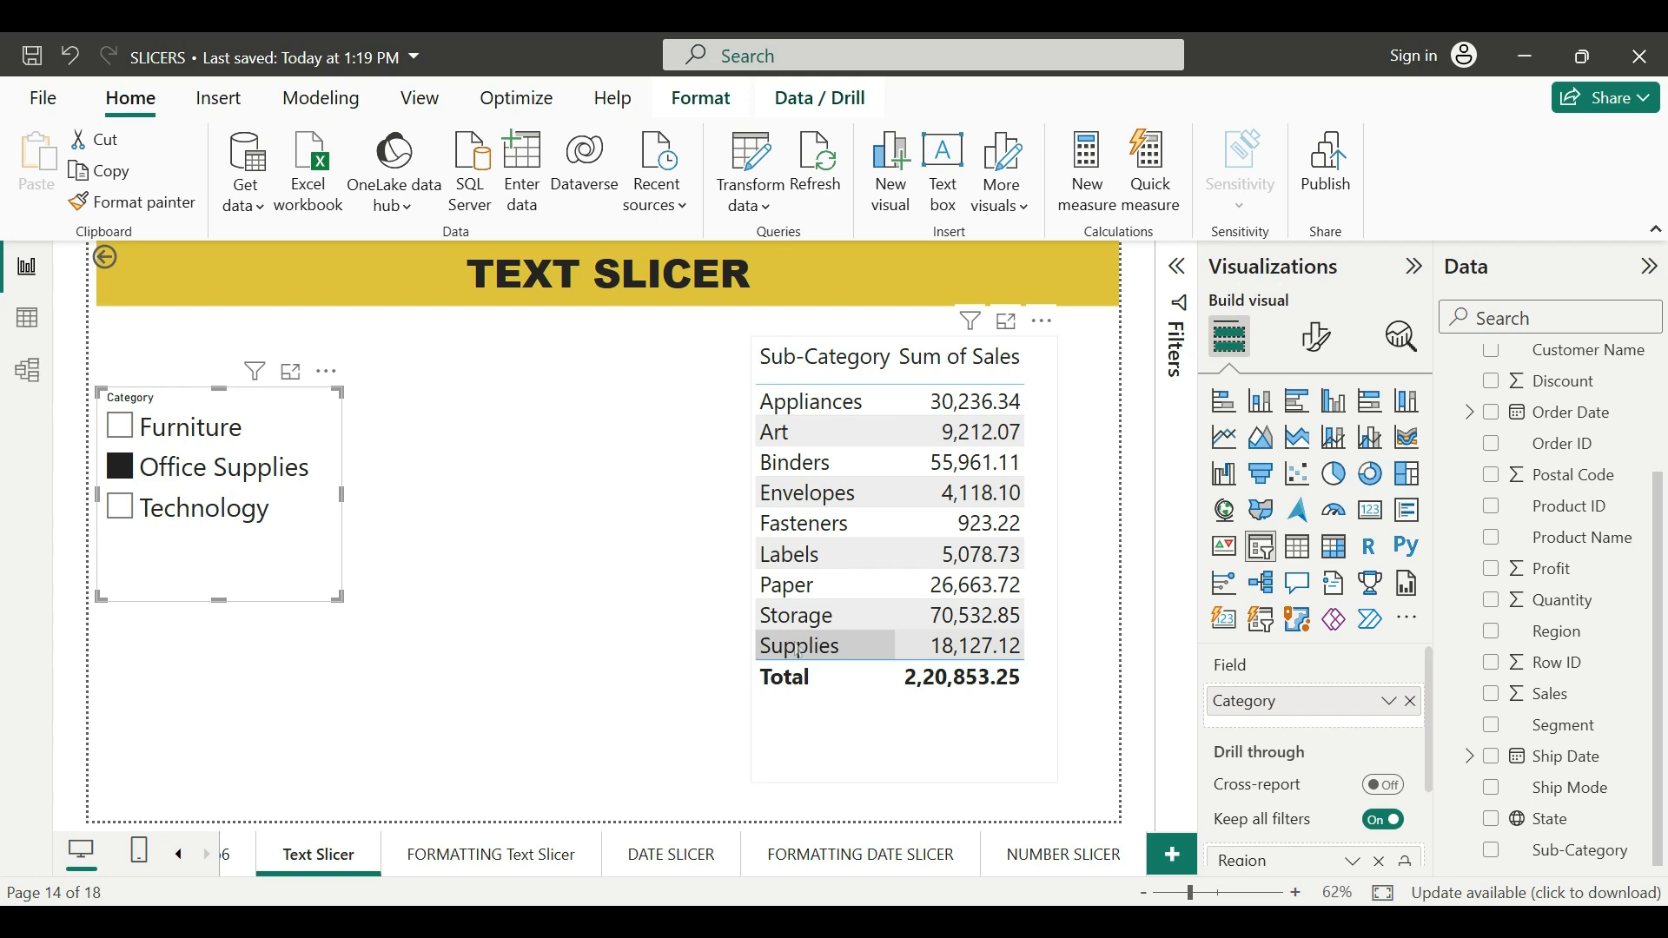
click(120, 426)
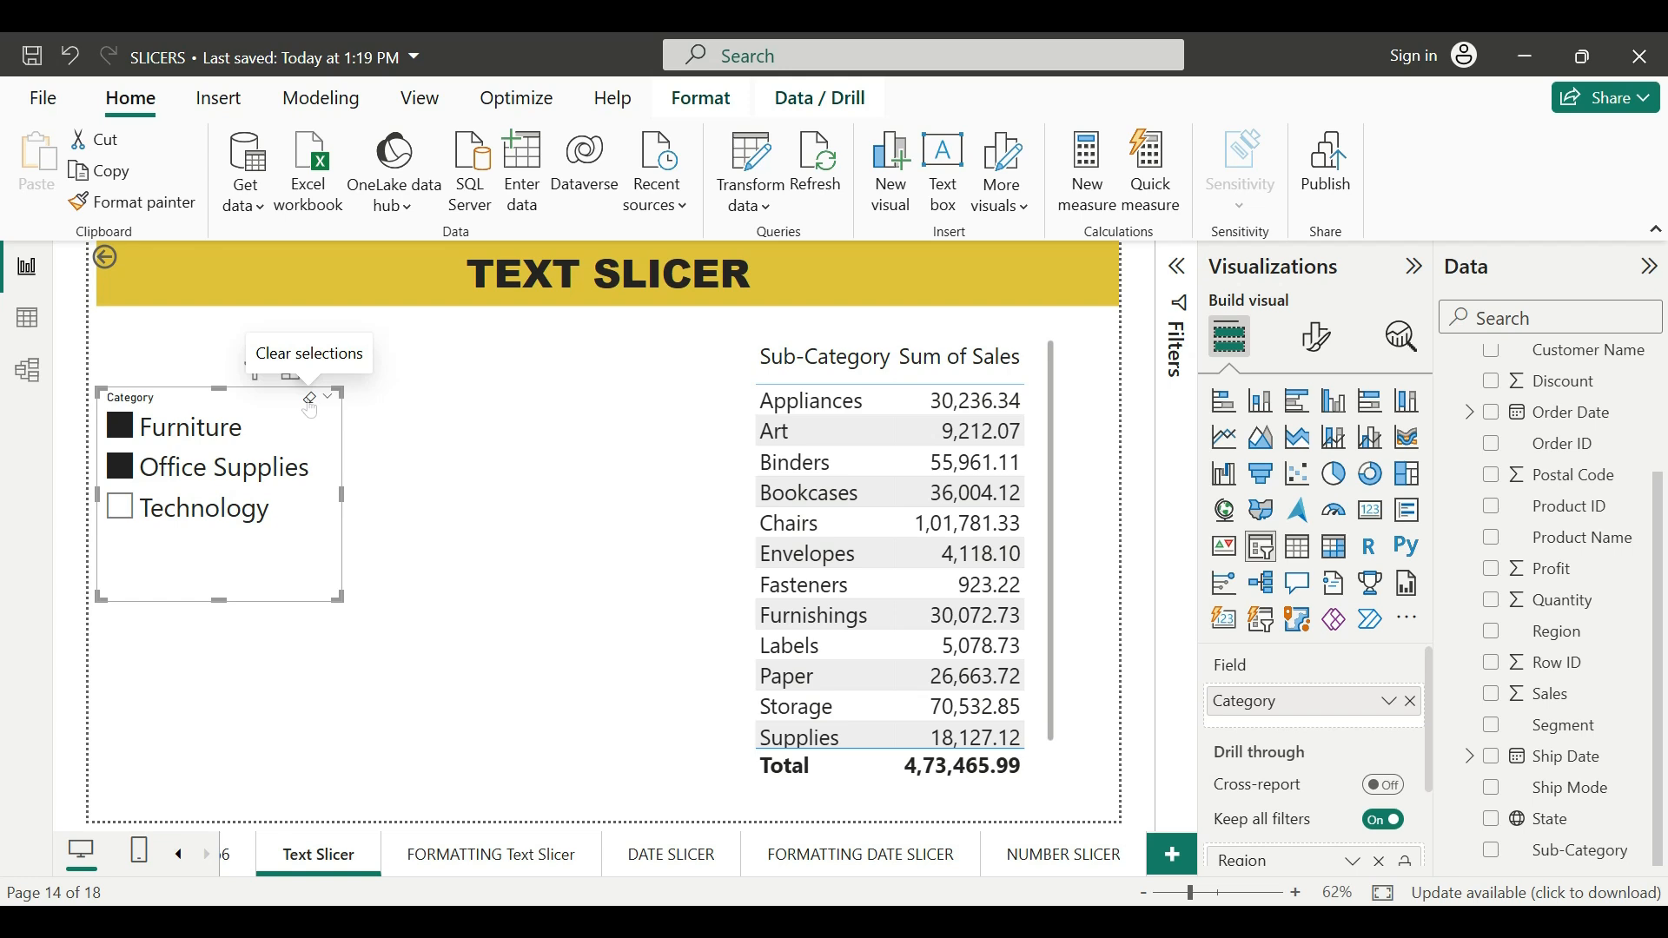
click(311, 399)
click(127, 518)
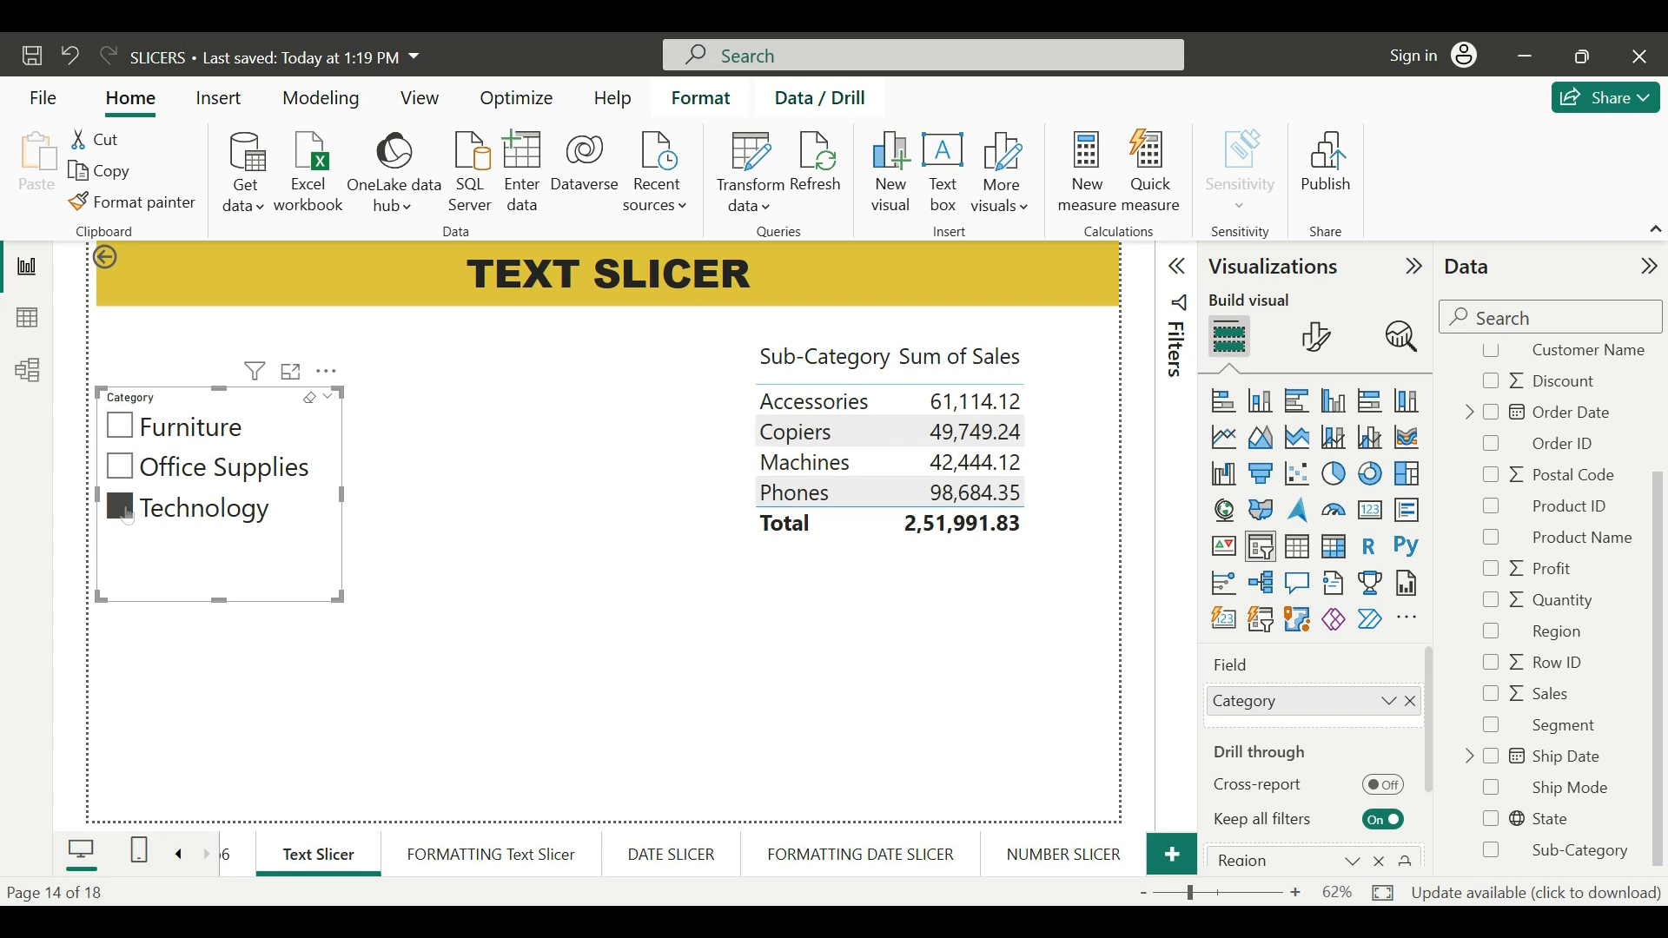
click(310, 399)
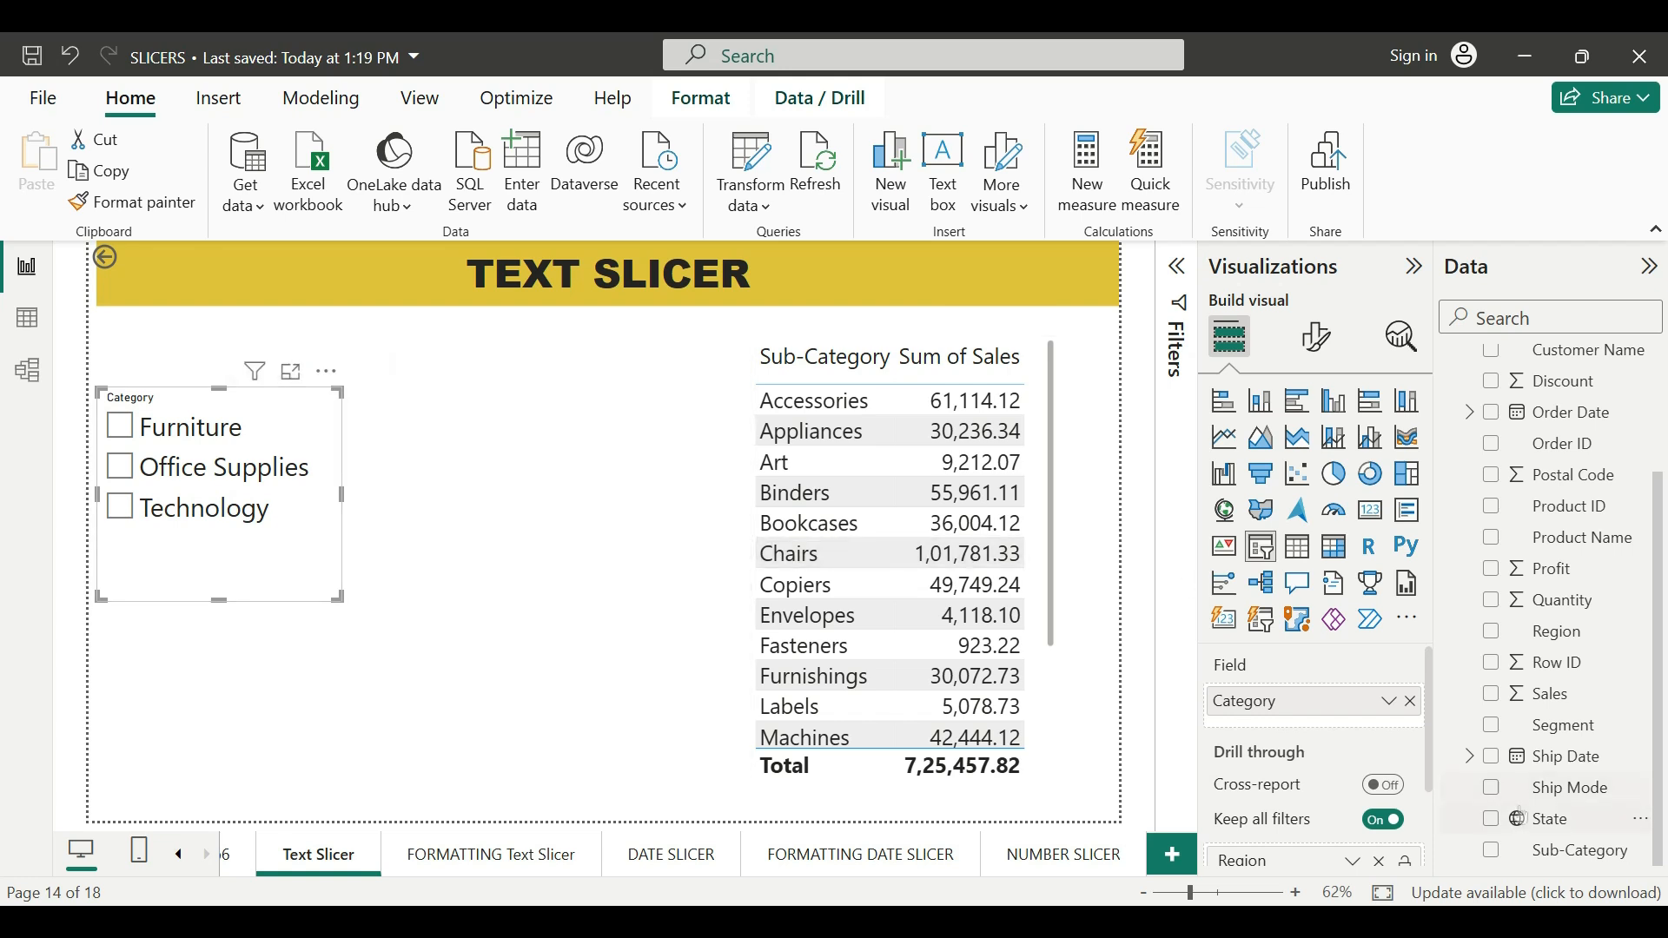
Add Sub-Category beneath Category in the slicer and enlarge the slicer in width and height
drag(1610, 869, 1374, 740)
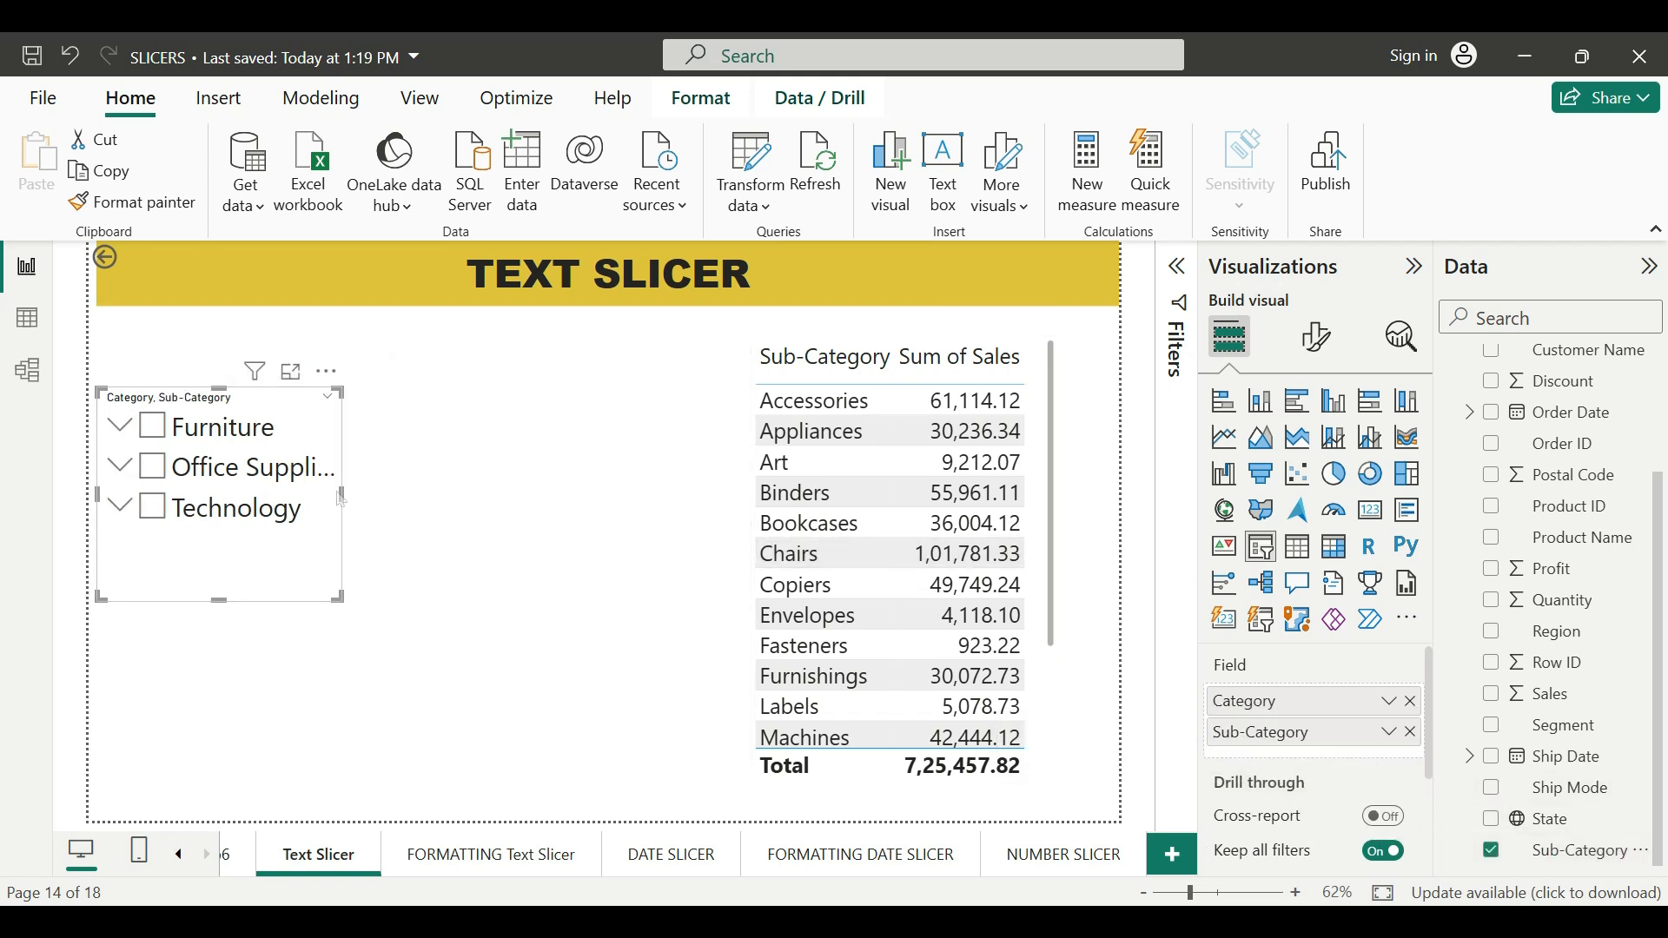
drag(342, 497, 375, 495)
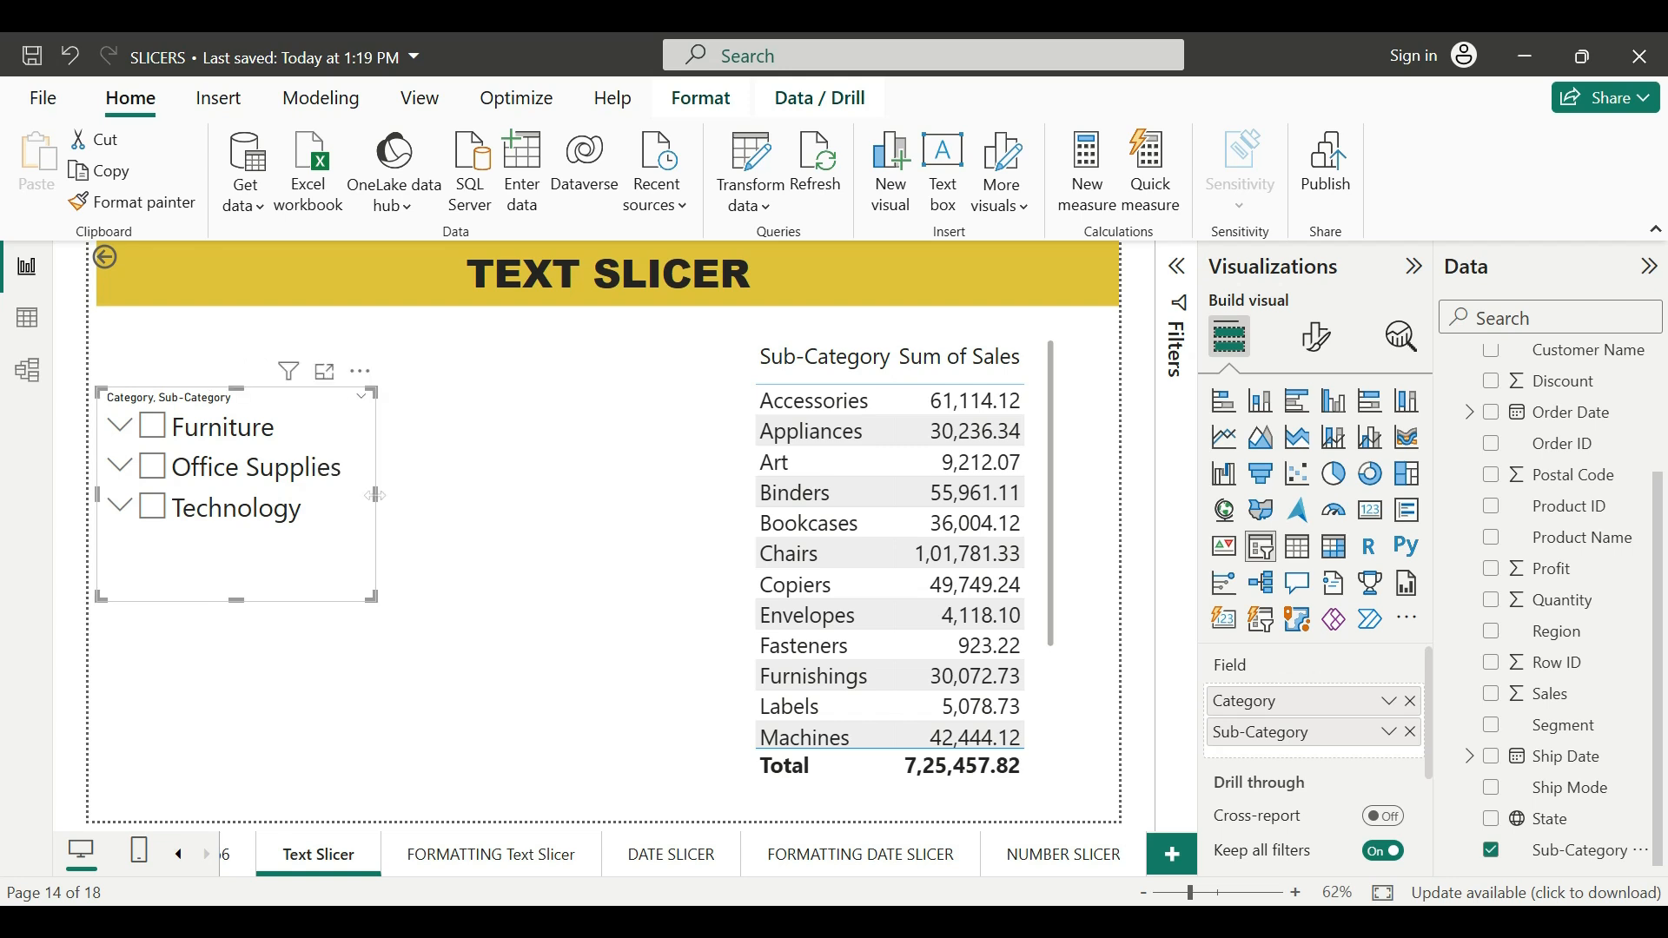
drag(96, 393, 145, 556)
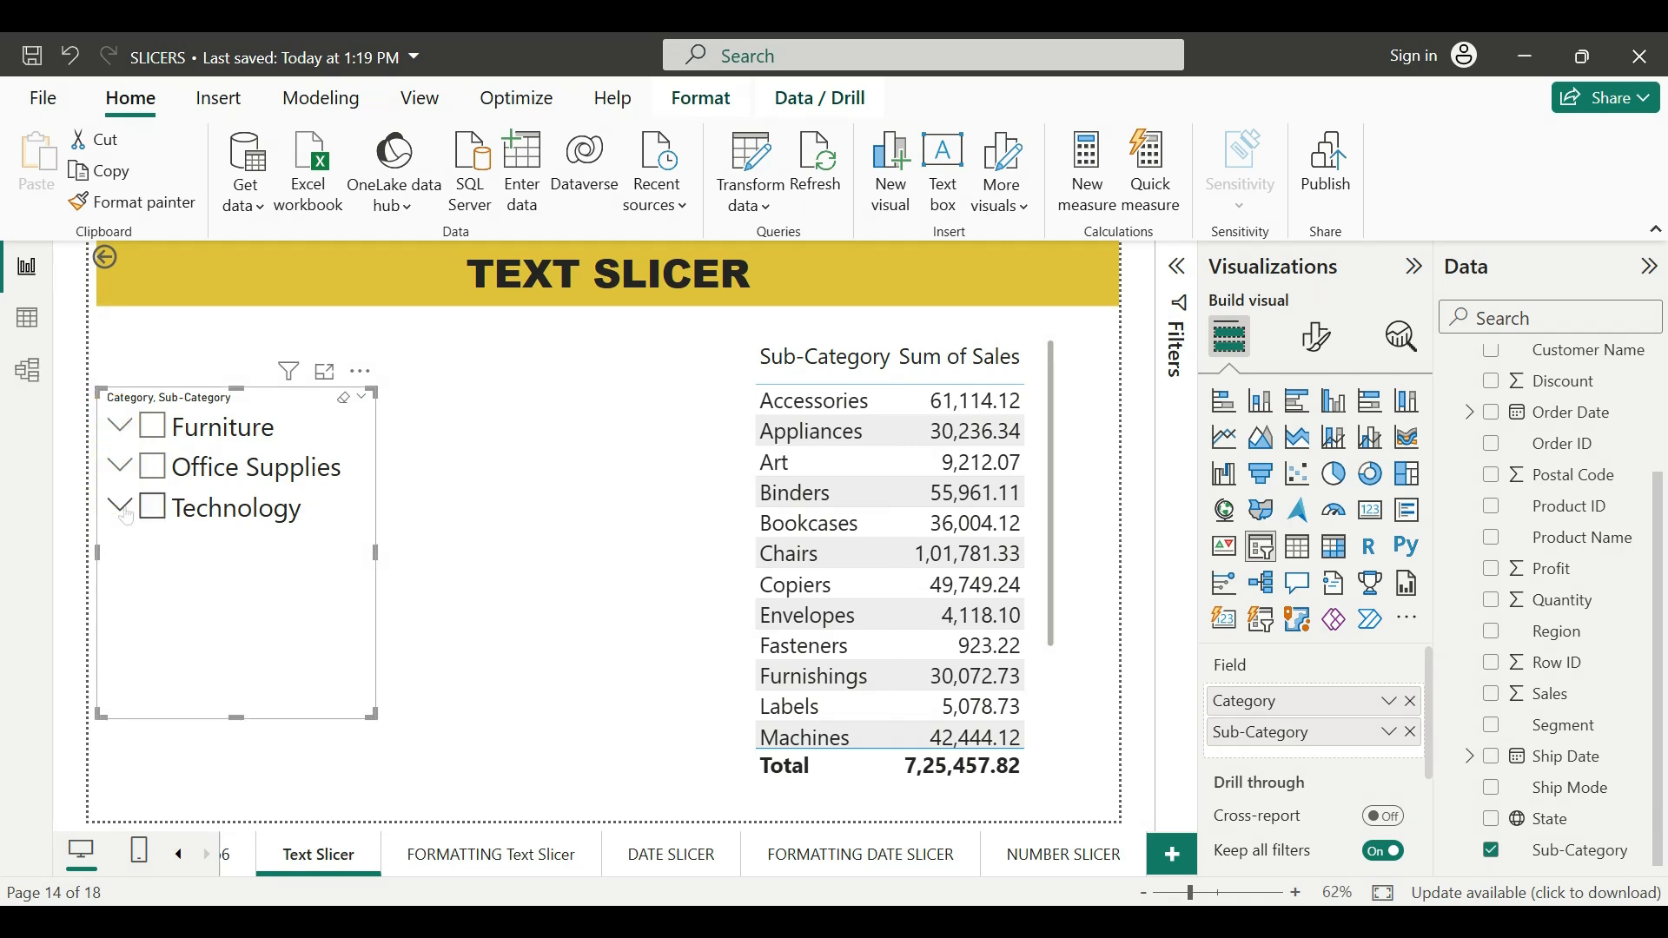
Expand and collapse Technology in the slicer, and expand Furniture to view its sub-categories
click(122, 509)
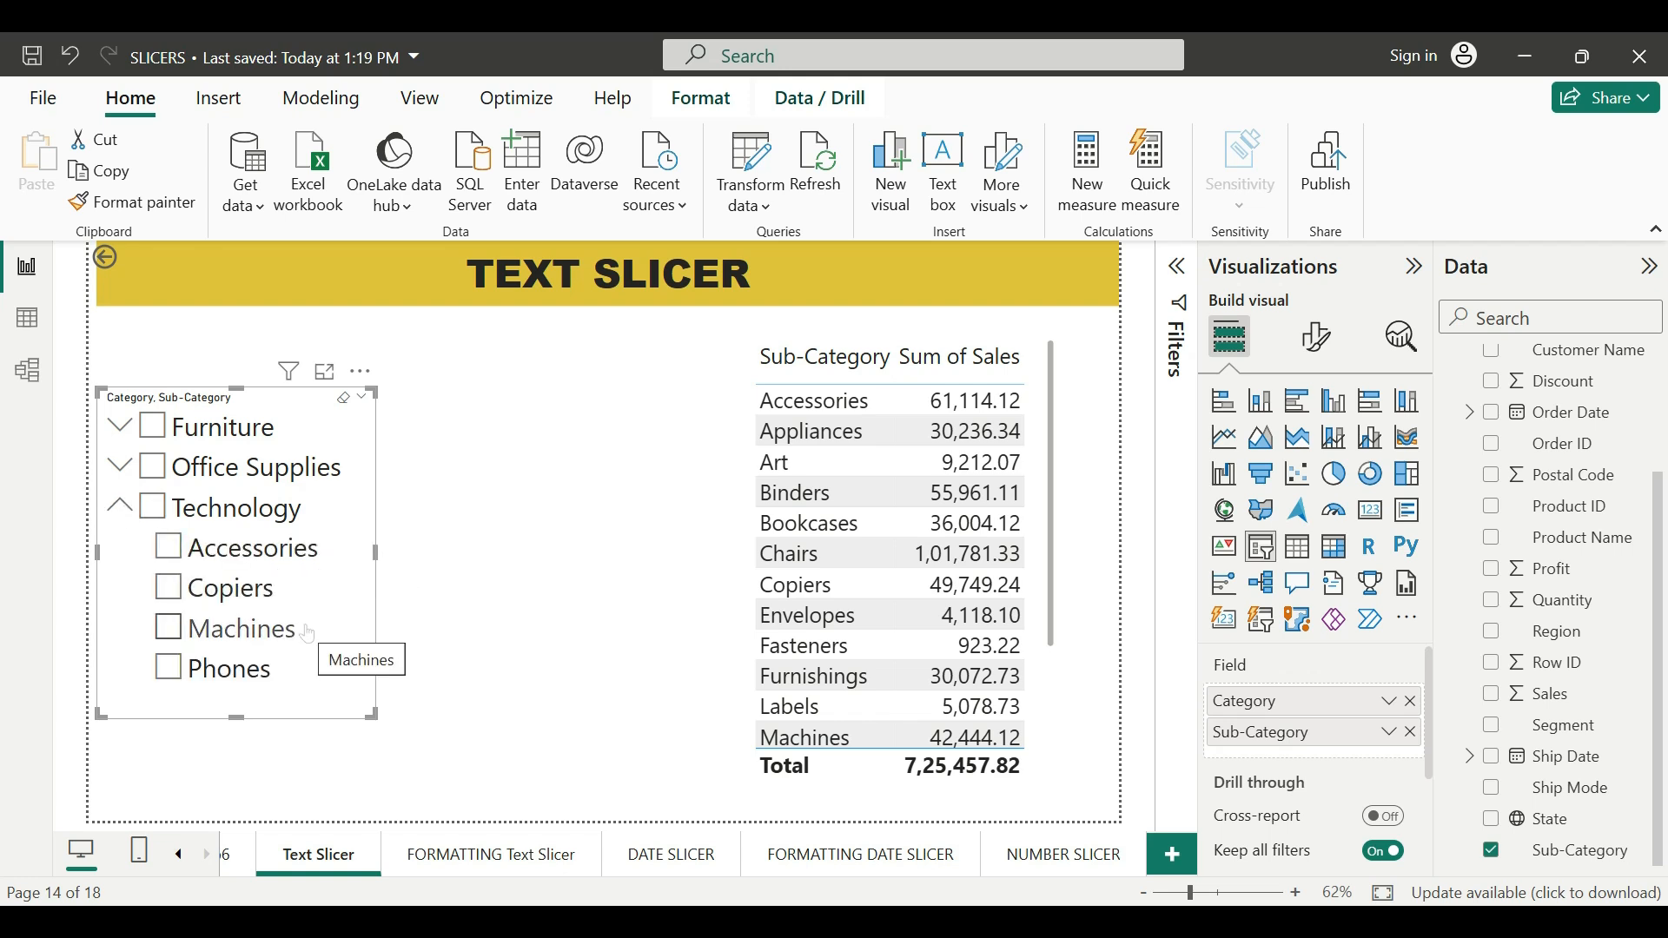
click(120, 507)
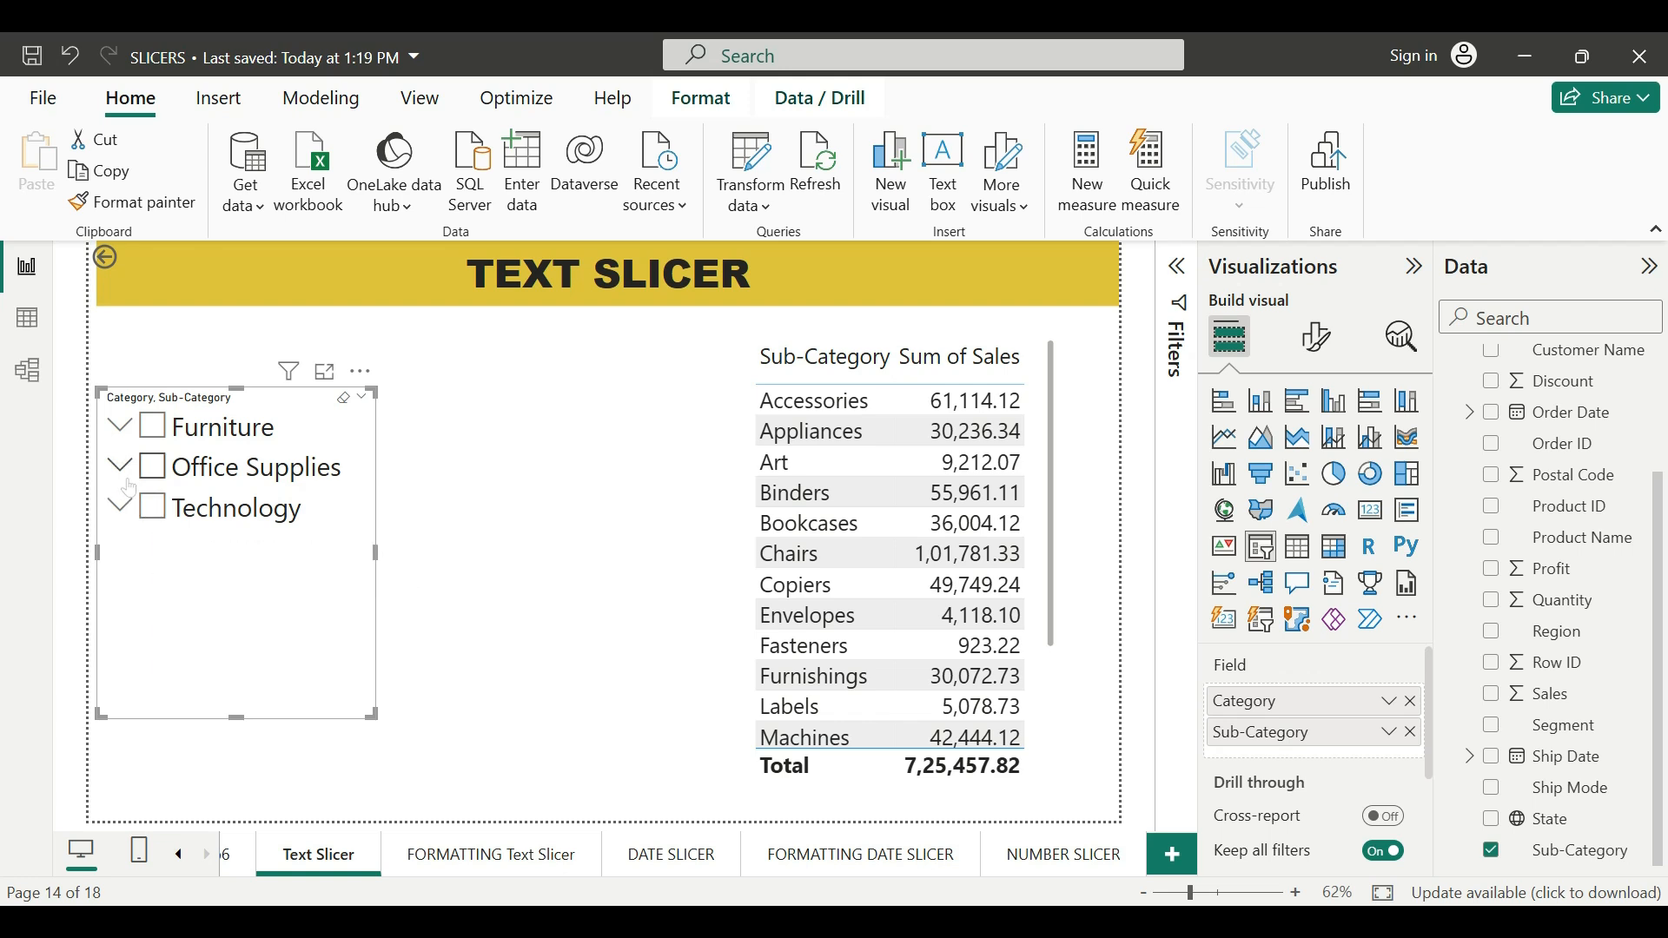
click(121, 427)
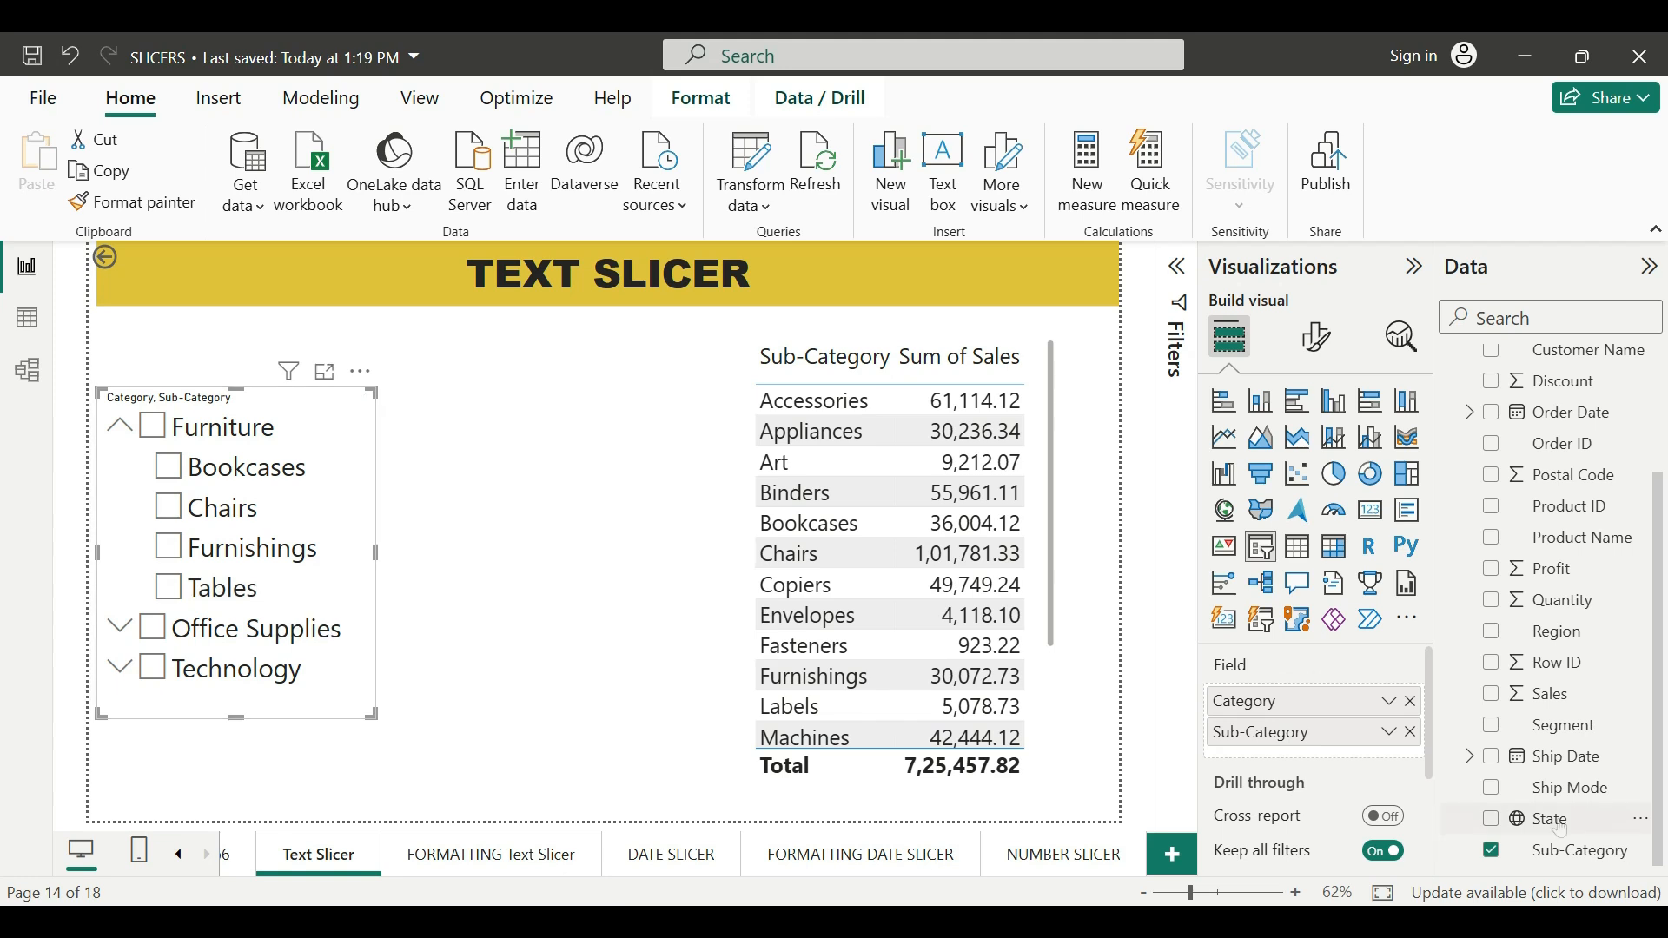
Extend the slicer hierarchy with Segment and Region beneath Sub-Category
drag(1554, 734, 1346, 773)
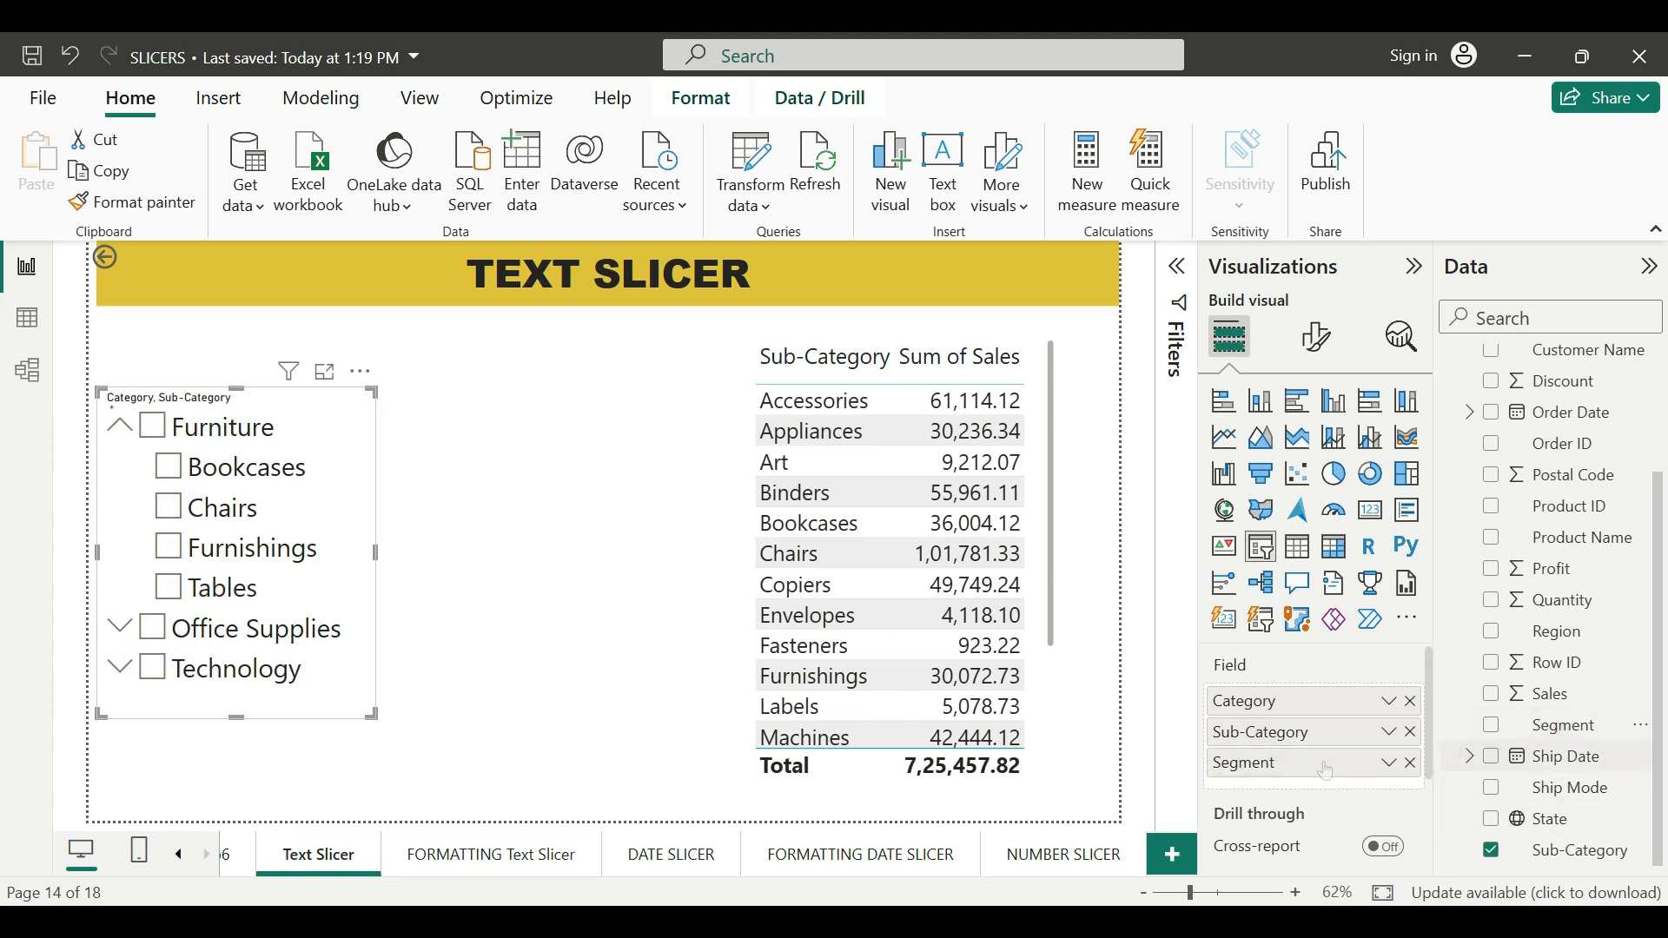
drag(1556, 631, 1326, 797)
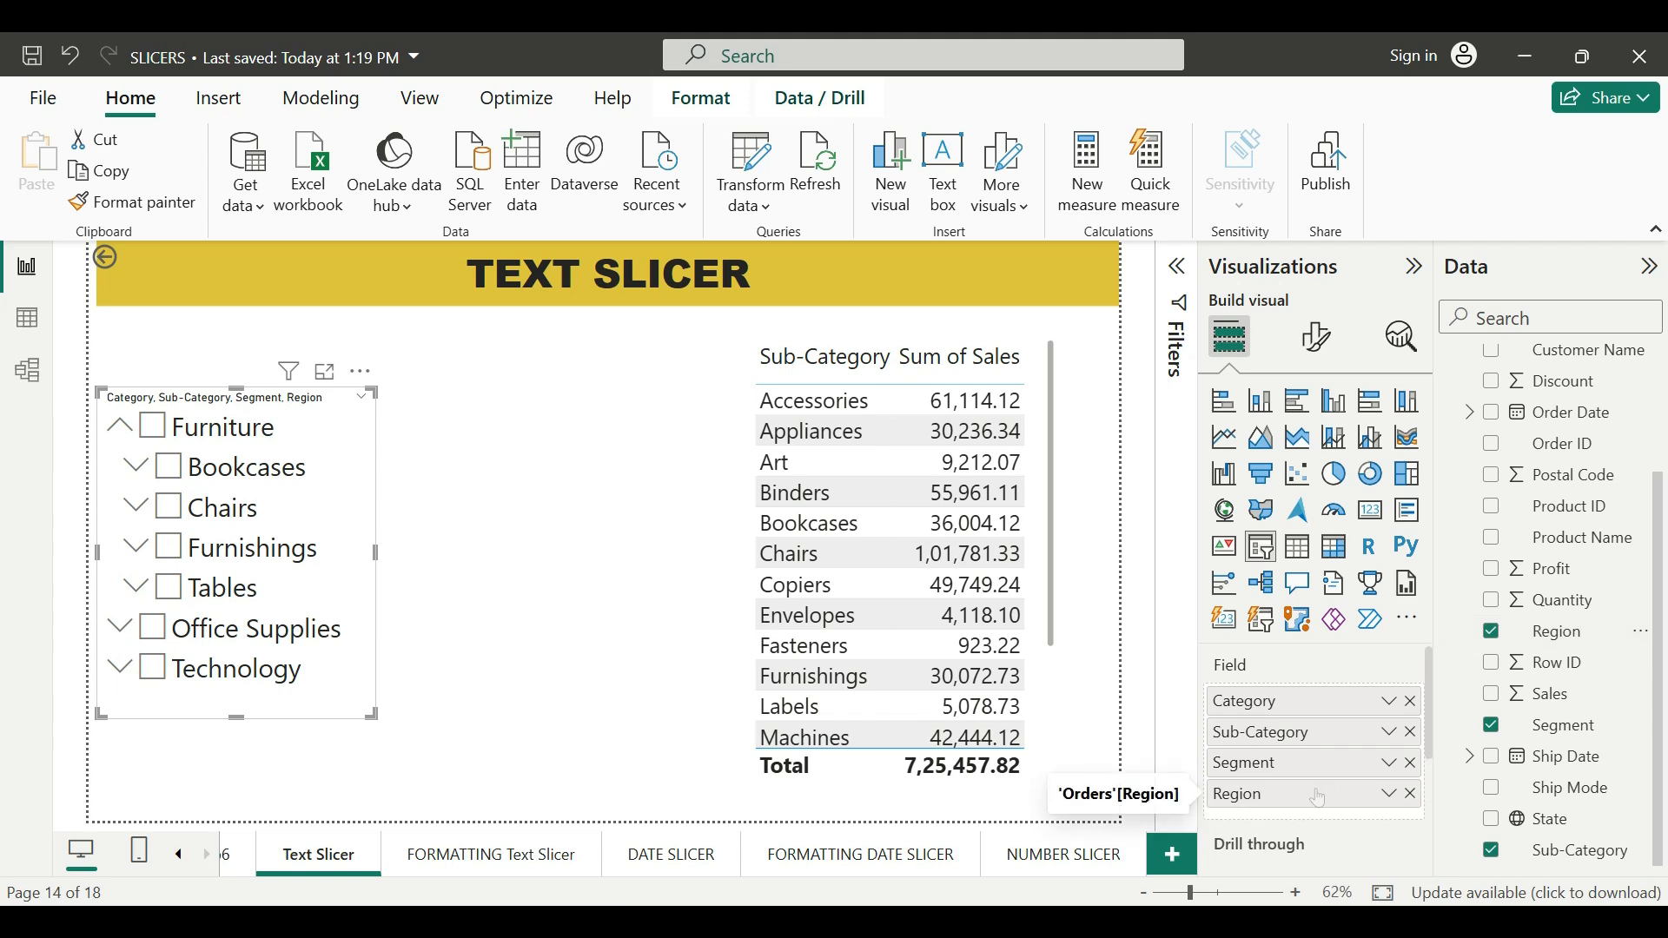
Expand Furniture, Chairs and Home Office in the slicer to inspect the hierarchy down to Region
click(122, 428)
click(123, 429)
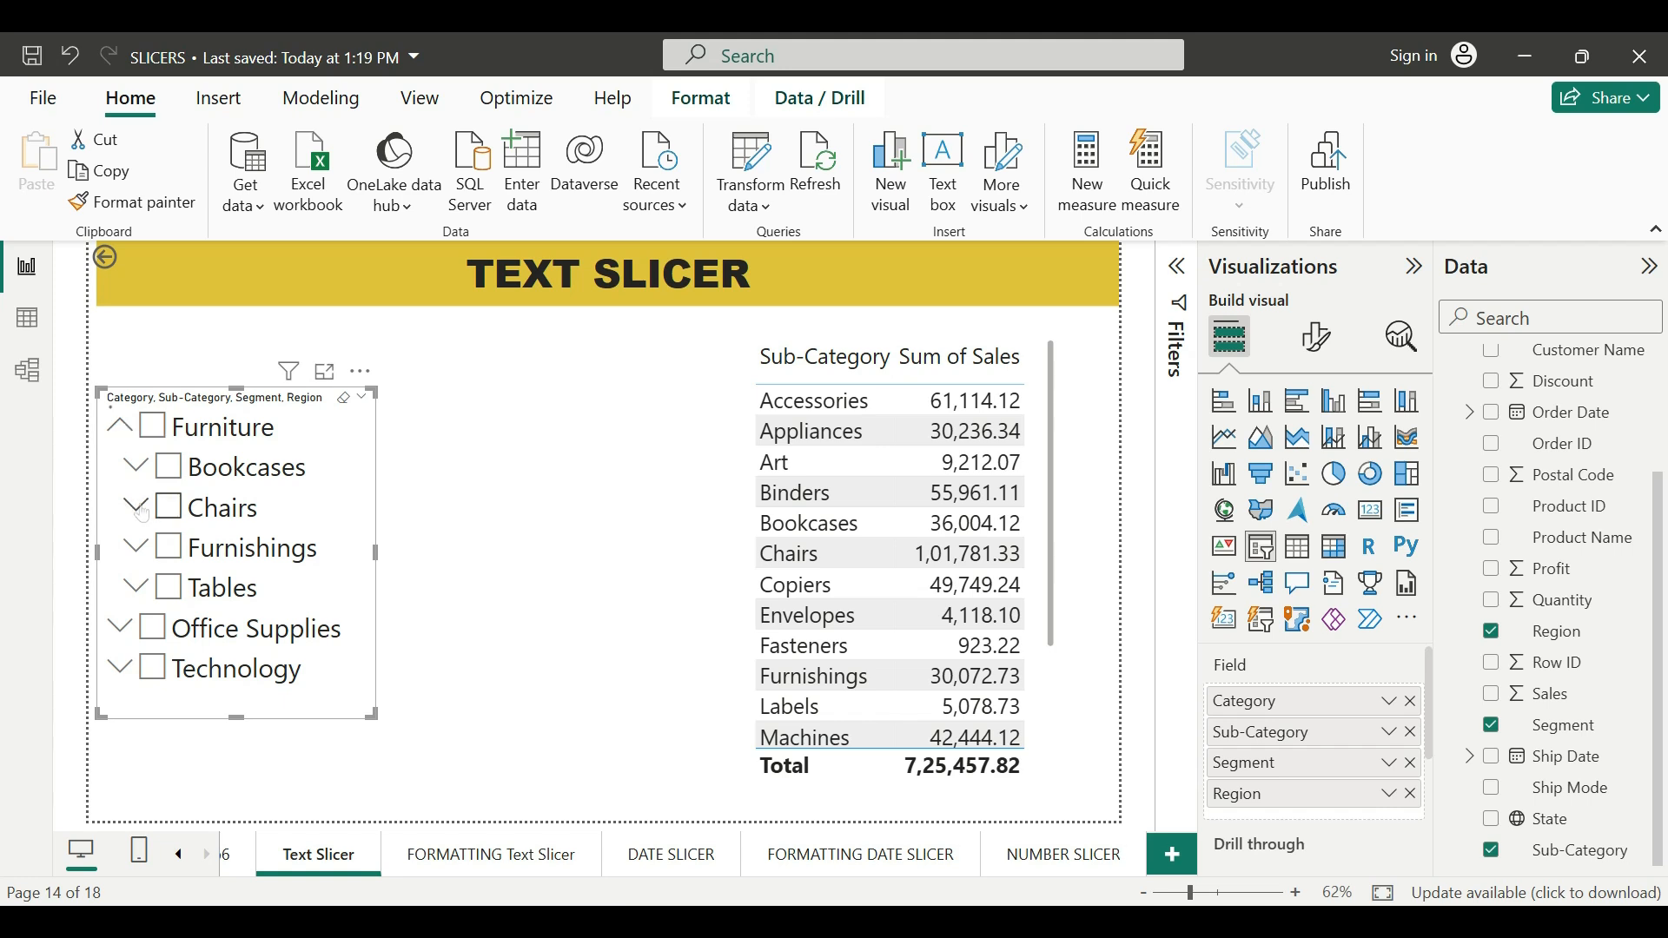
click(137, 510)
click(153, 629)
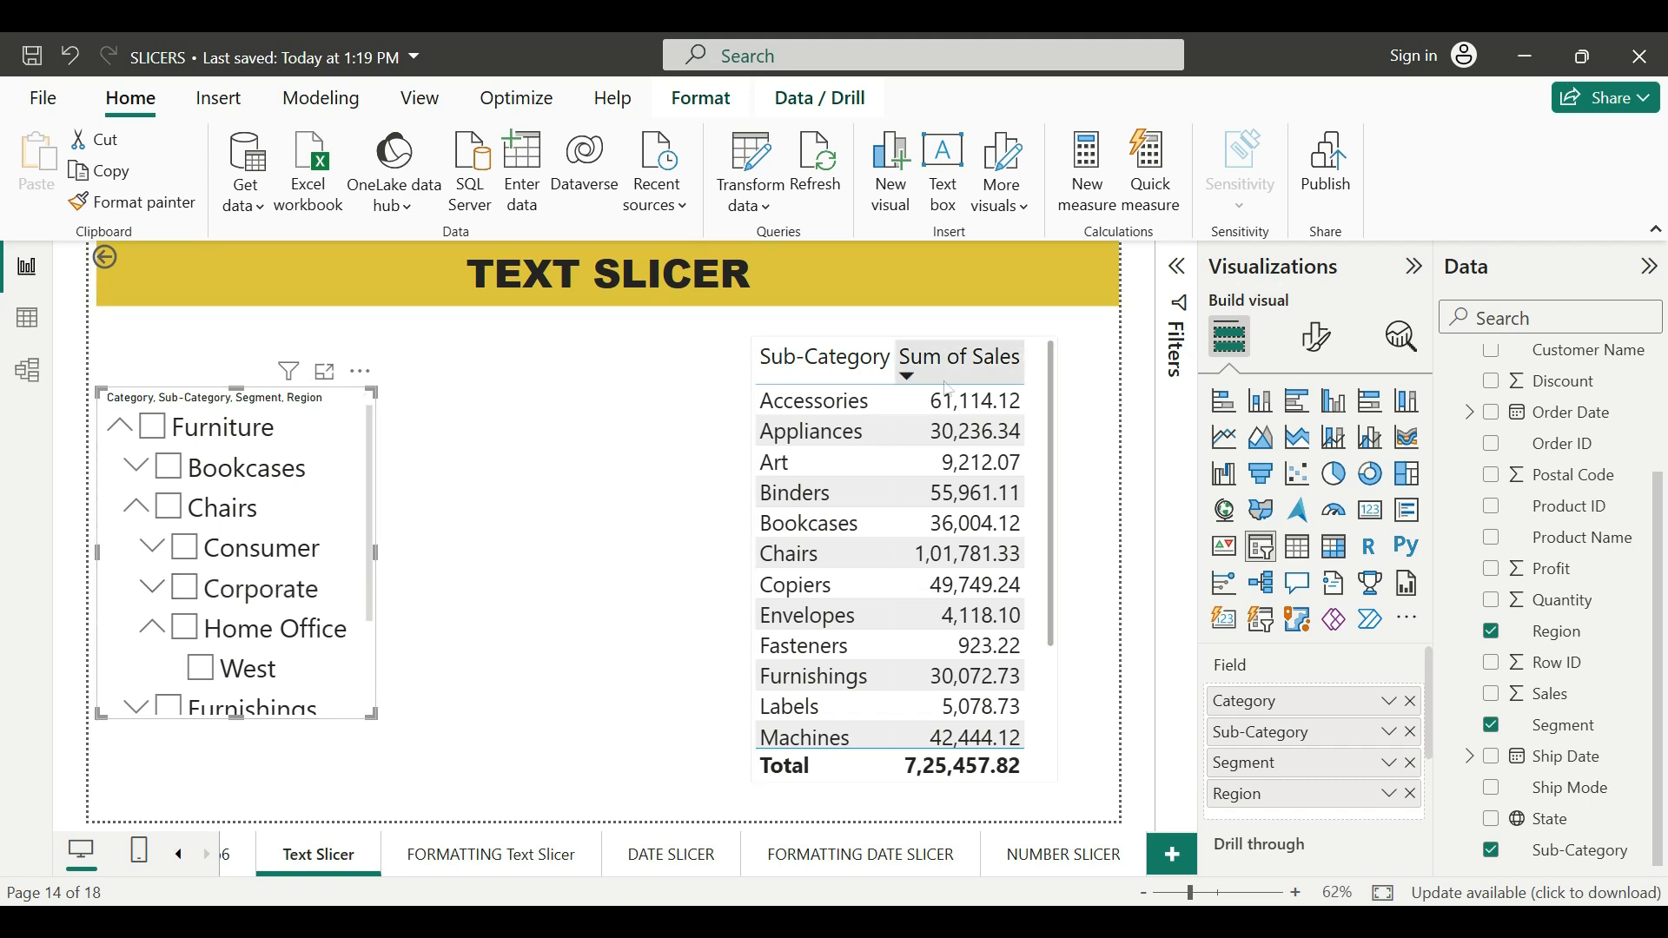
scroll(374, 512, down, 1)
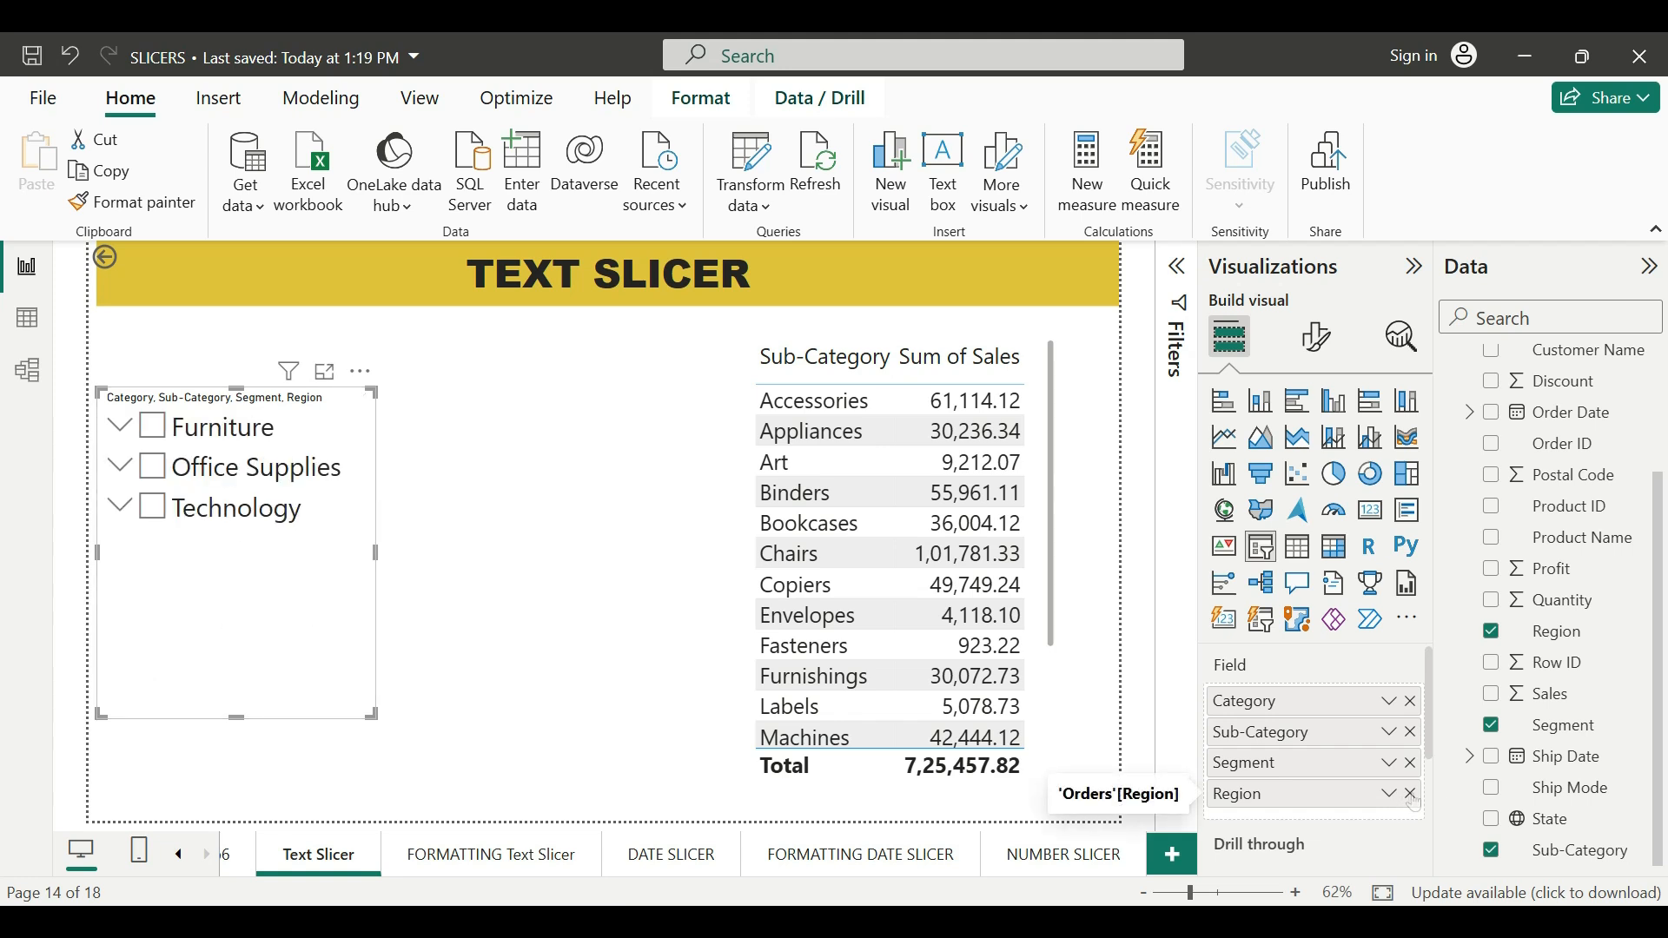
Remove Region and Segment from the slicer's fields
click(1411, 794)
click(1412, 766)
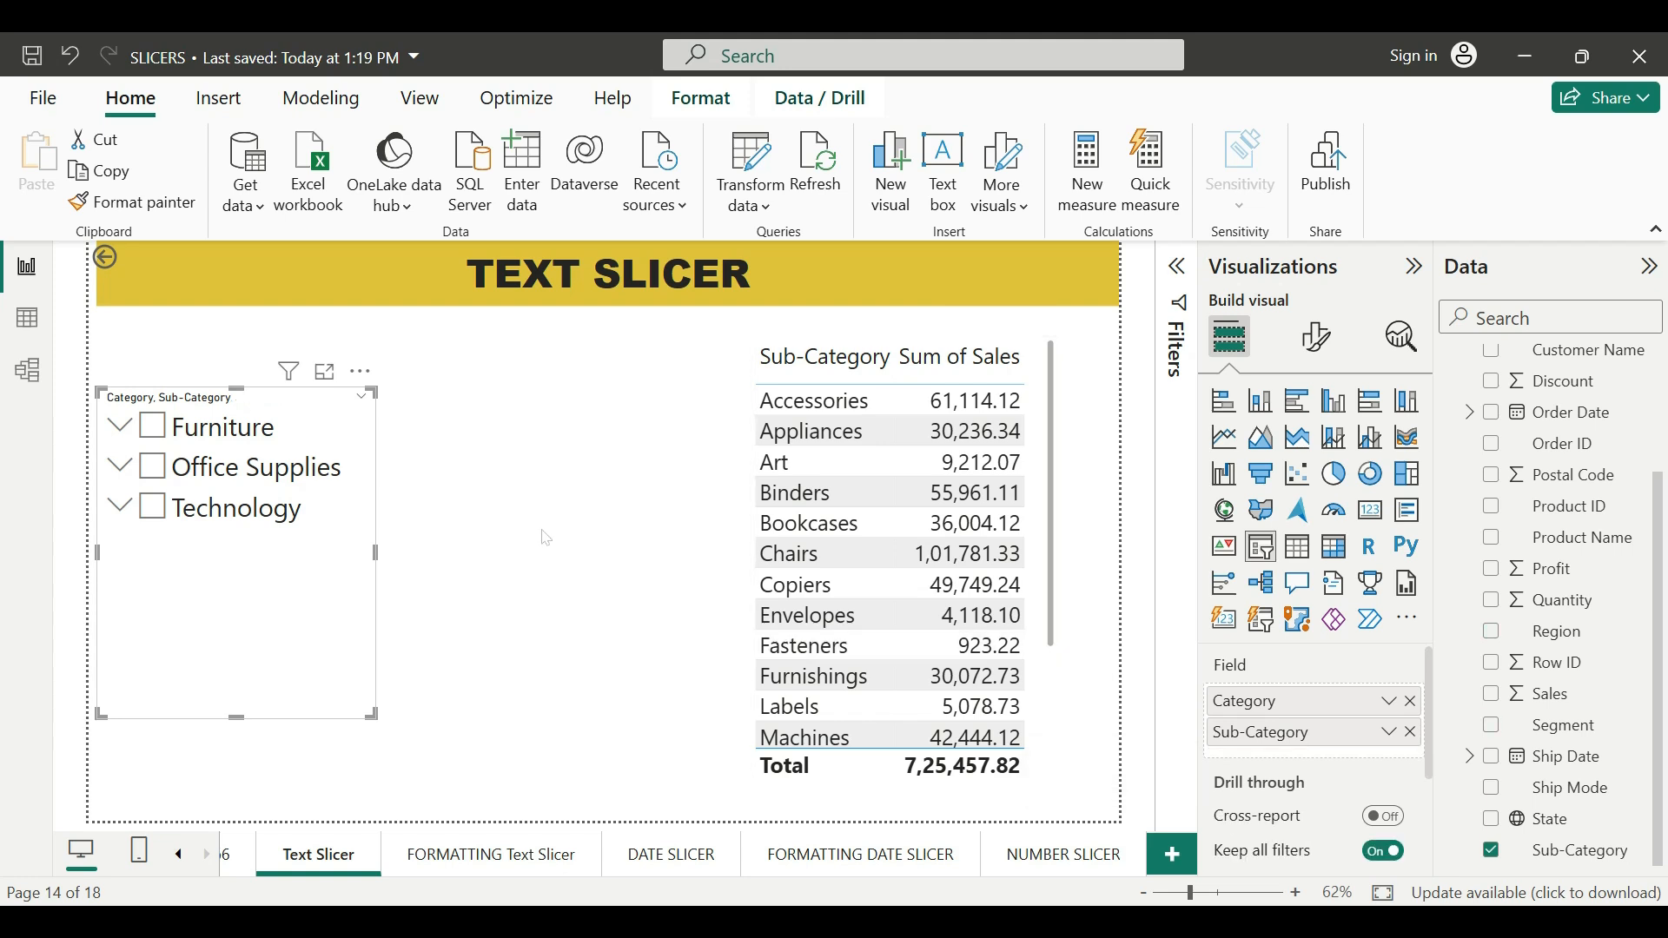
Expand Furniture in the slicer and filter the table by Bookcases, by Furnishings, and by the whole Furniture category
click(121, 426)
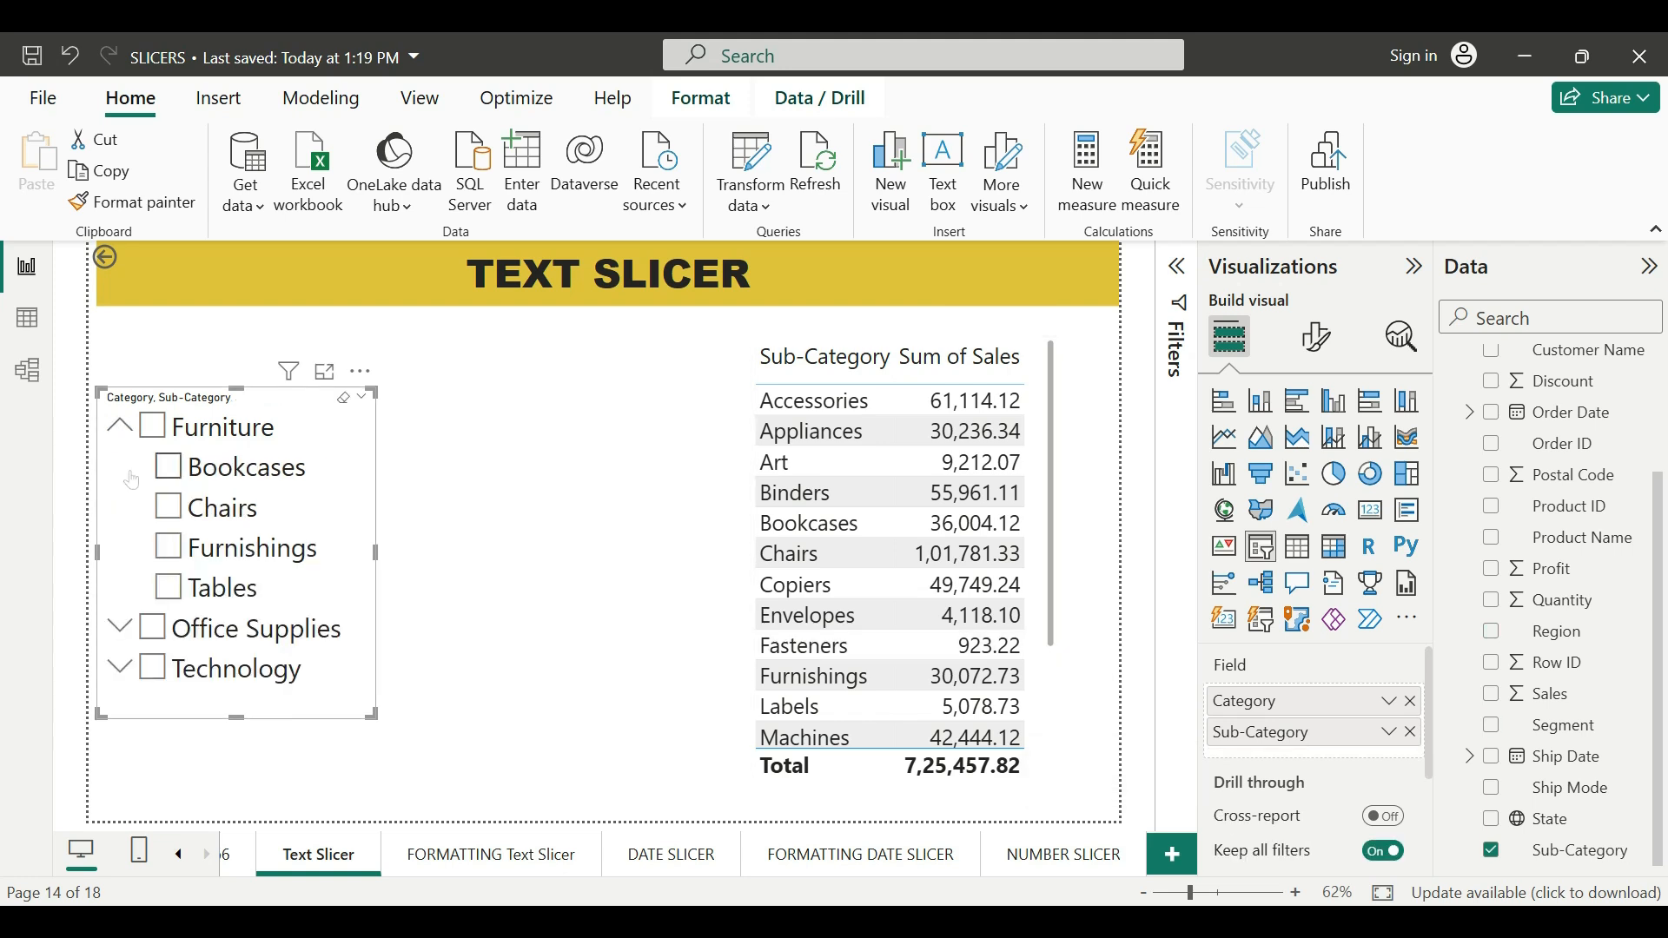
click(170, 478)
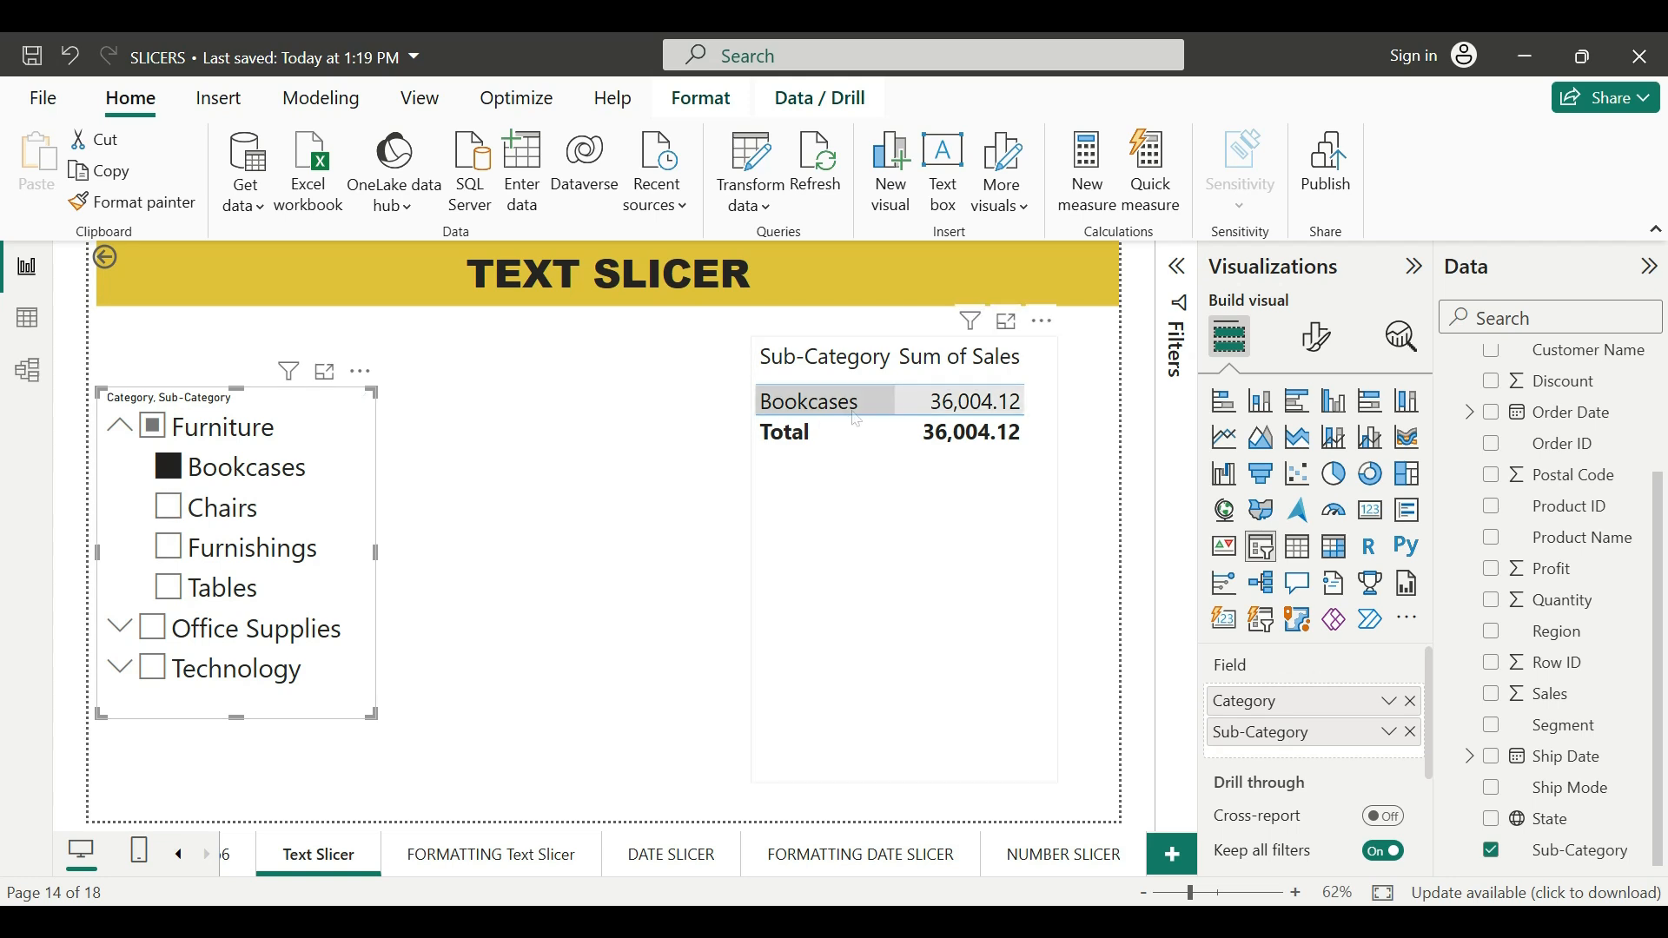
click(167, 549)
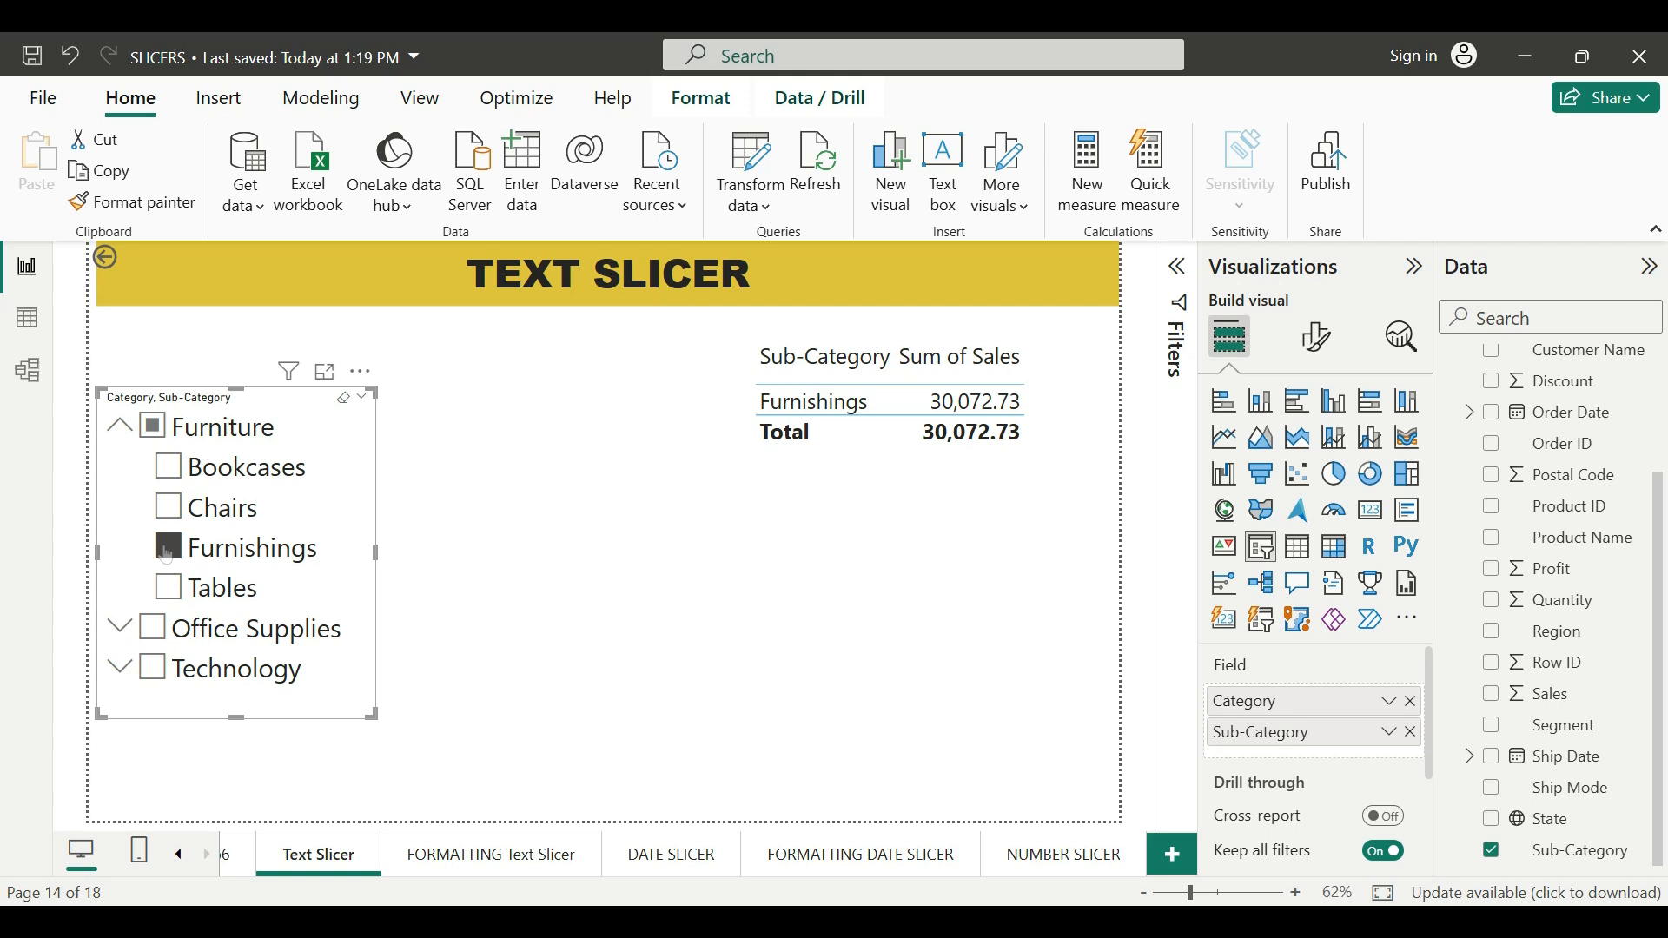
click(152, 433)
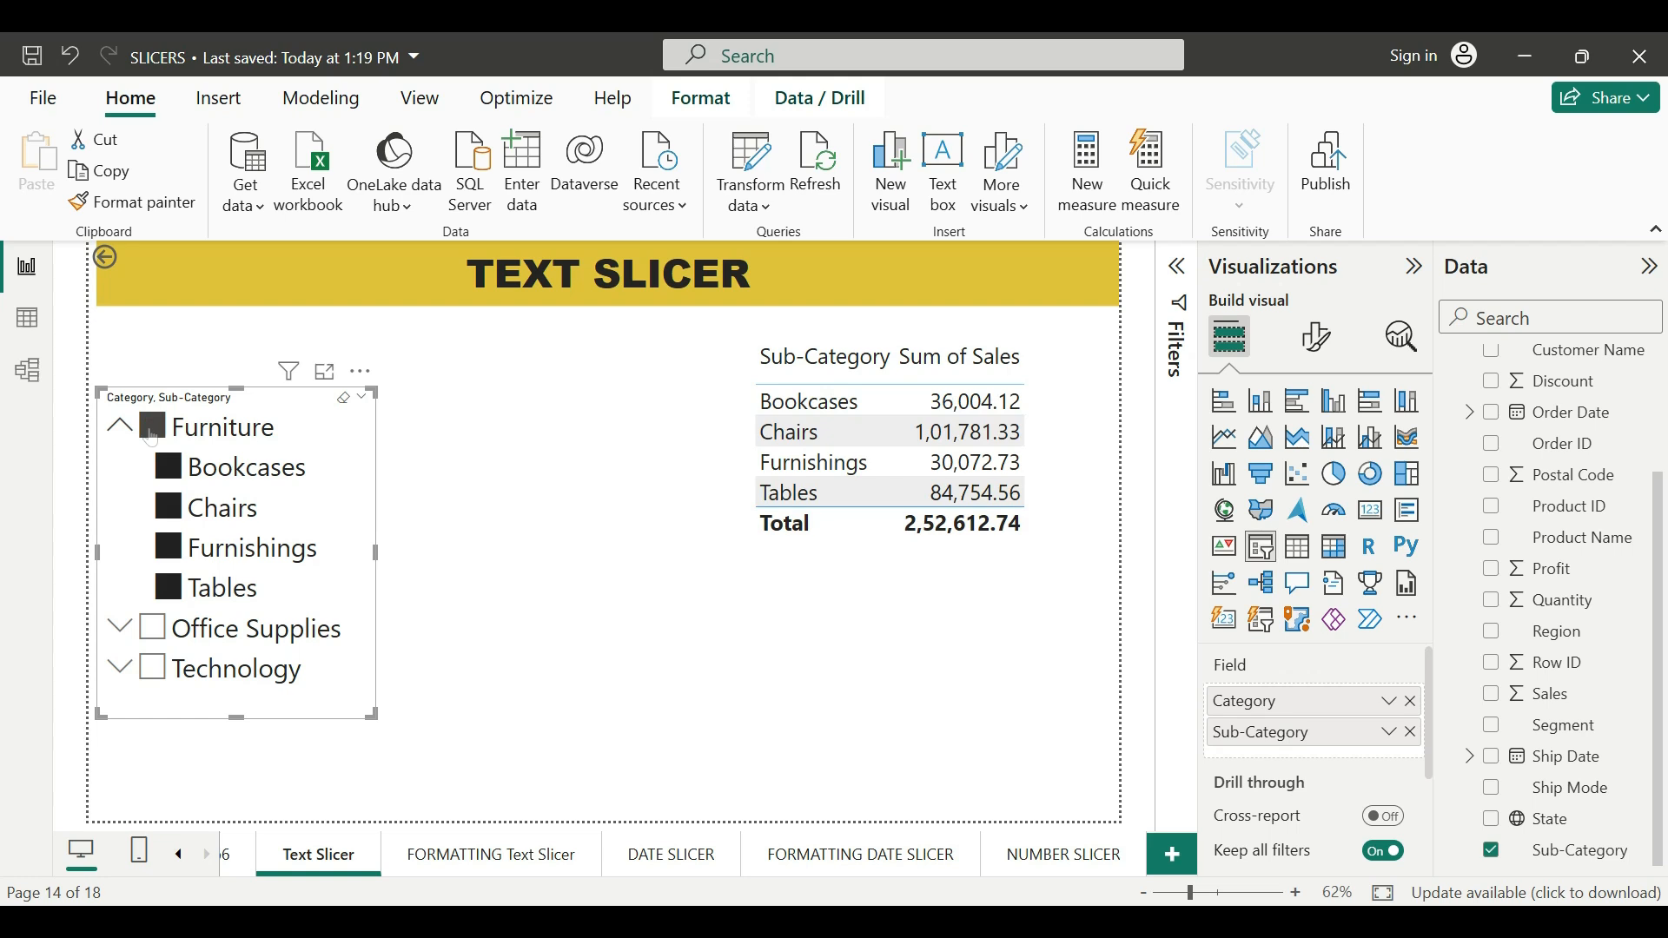
Replace the Category slicer with a new slicer that nests City beneath State
click(360, 372)
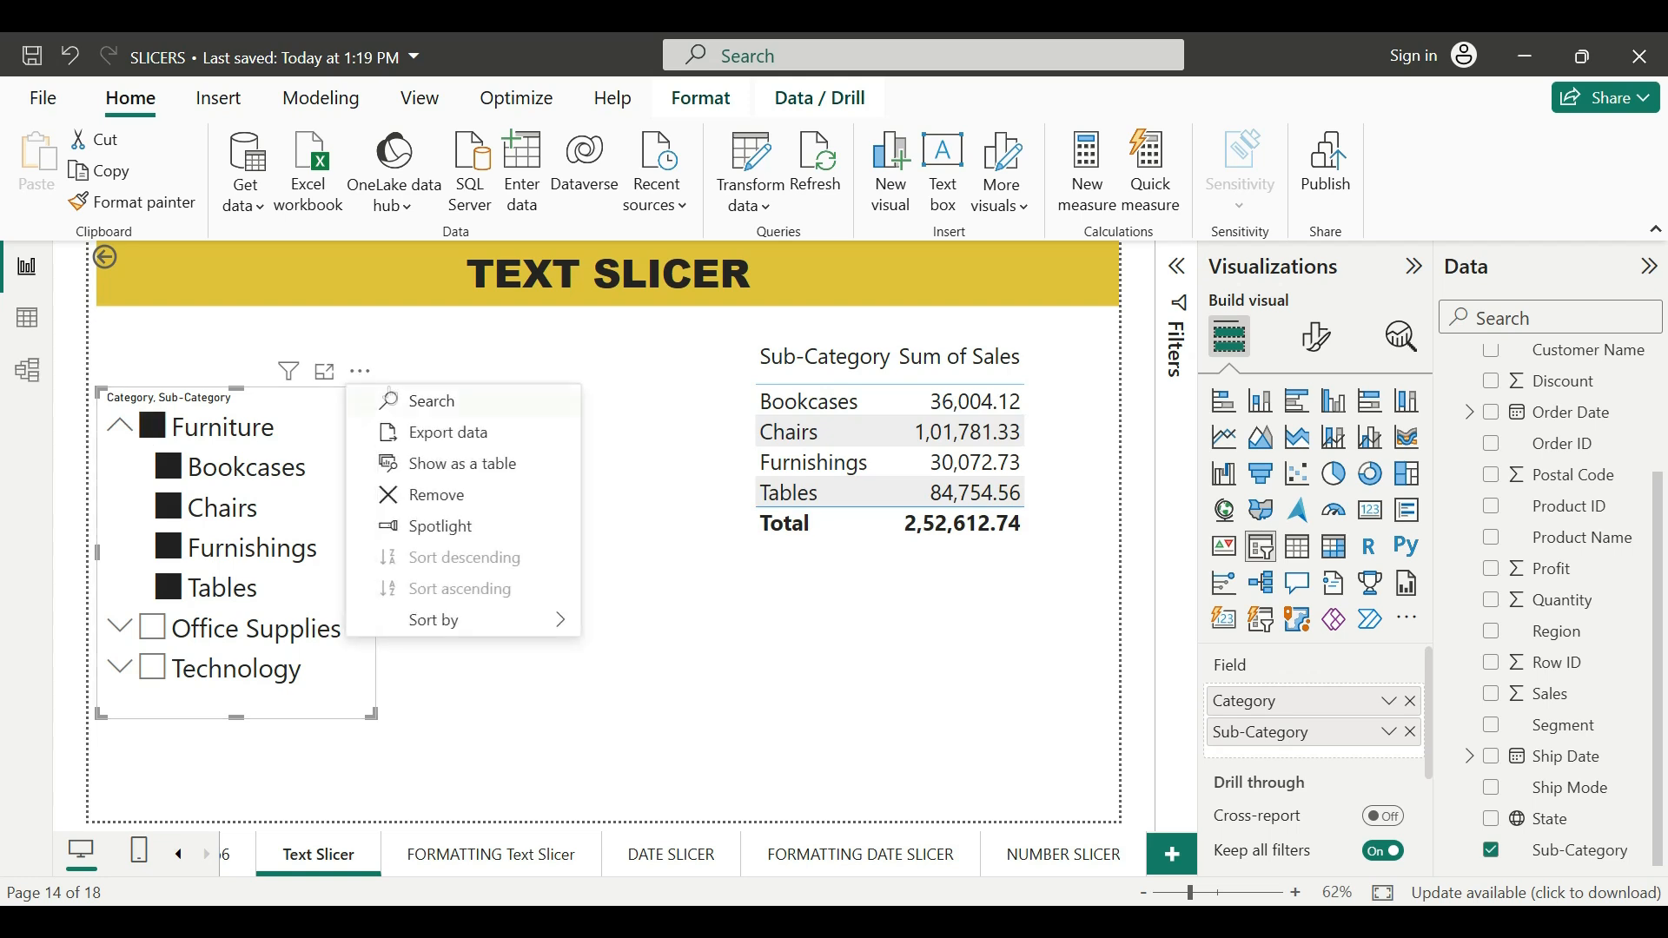
click(455, 504)
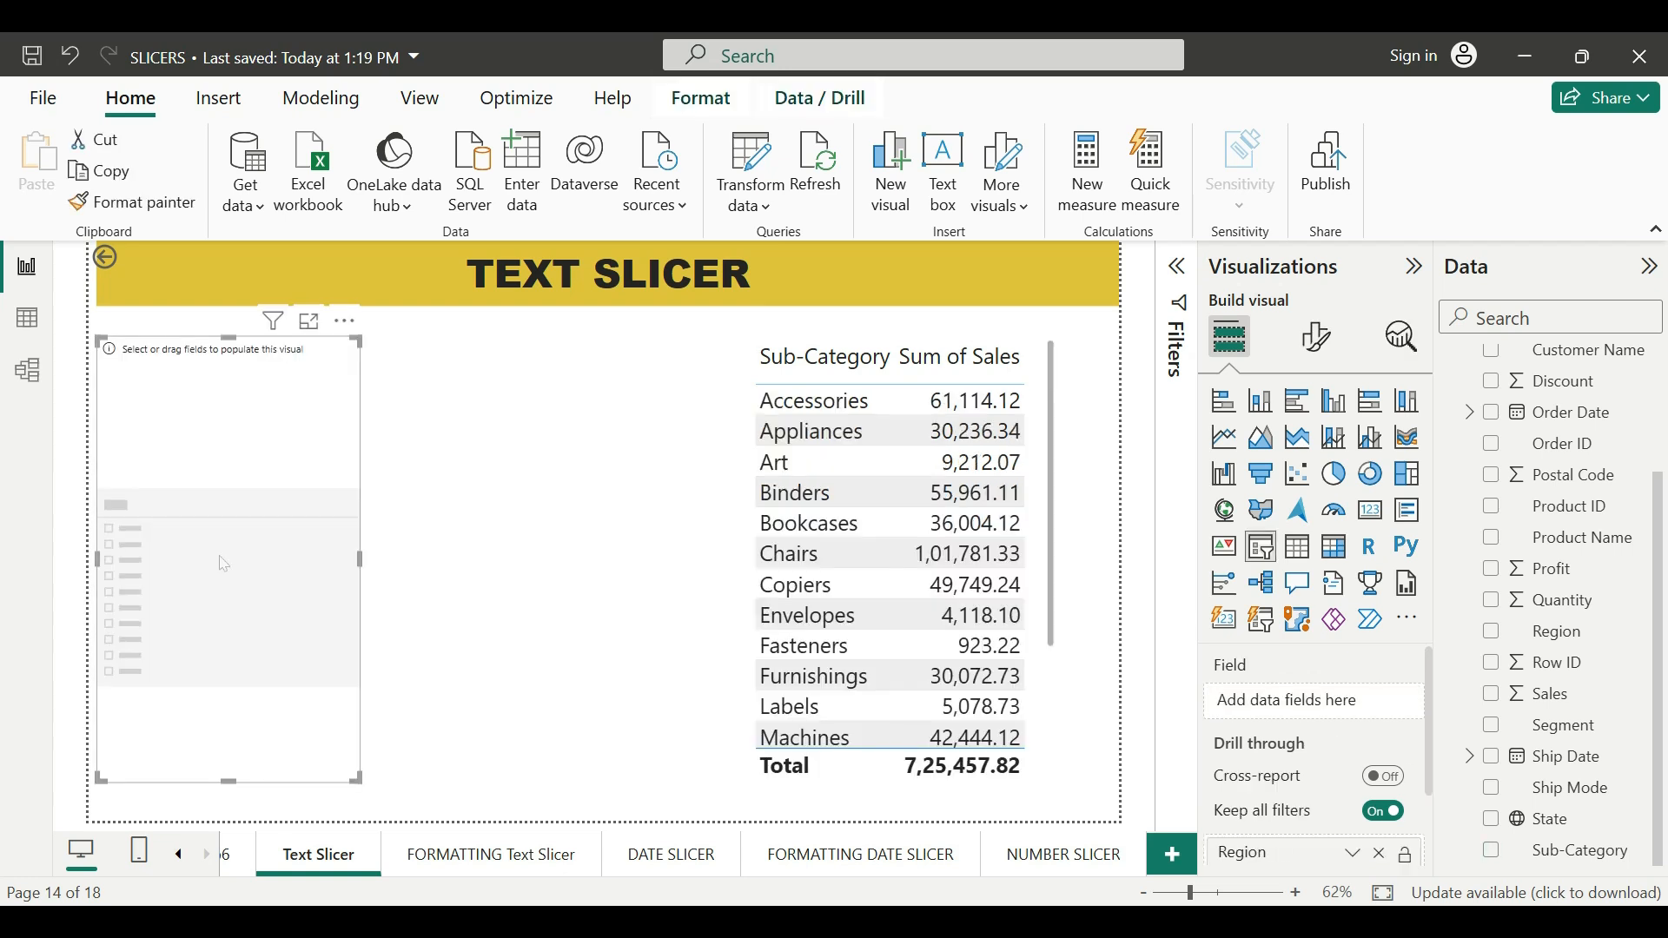
drag(220, 557, 232, 533)
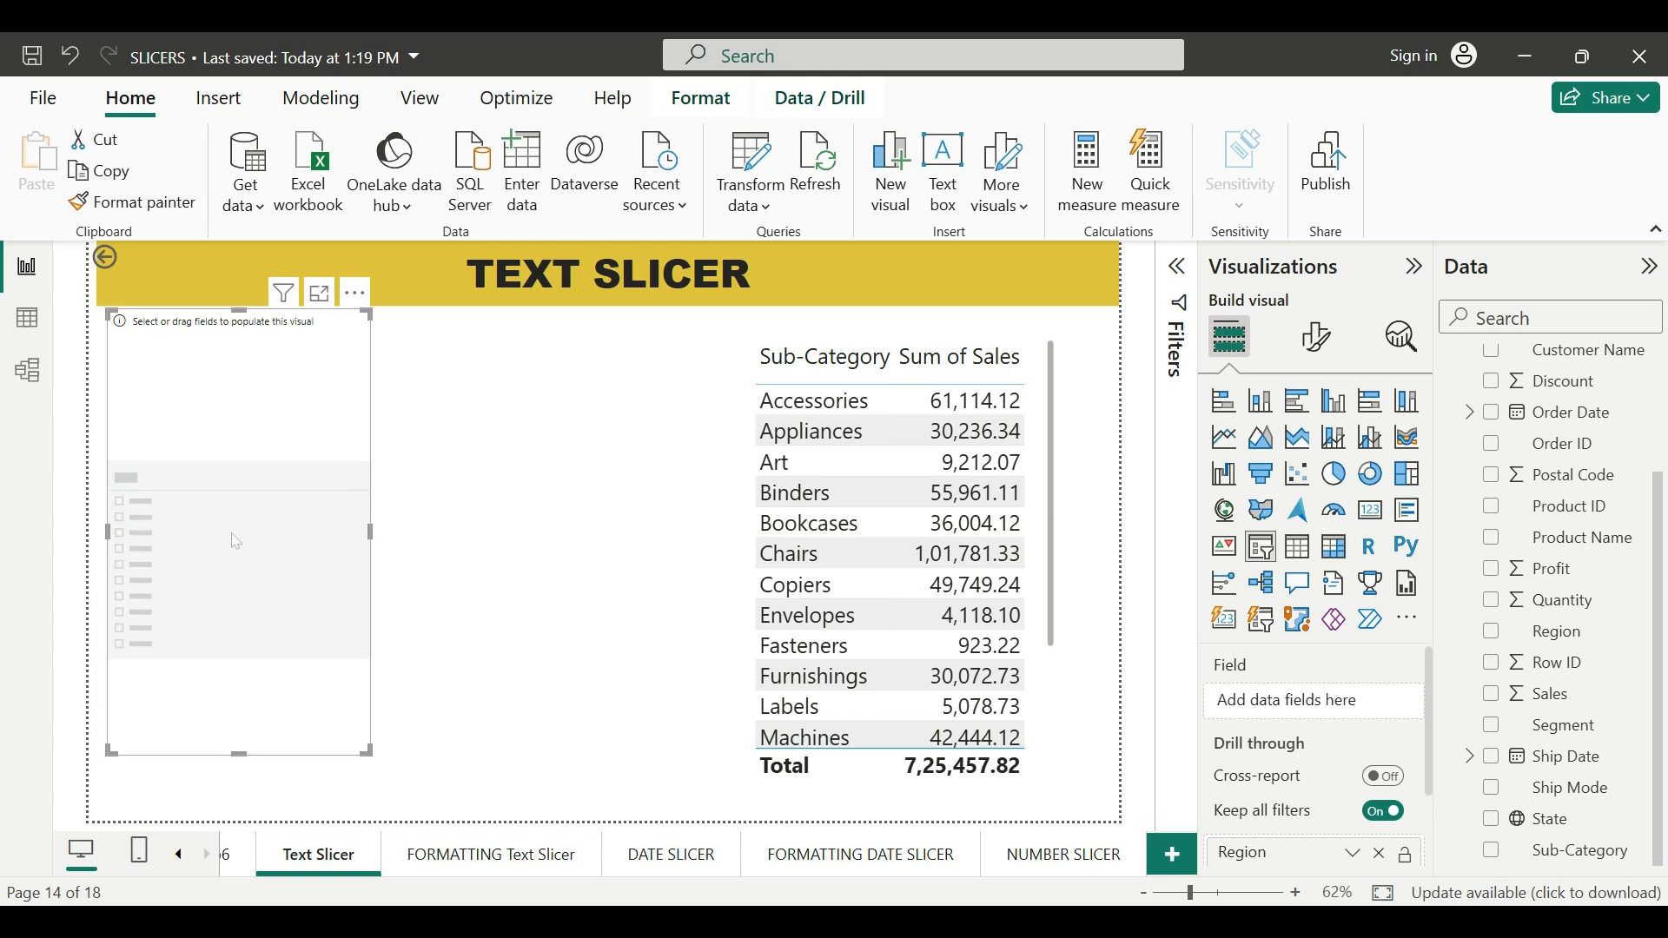
drag(1543, 819, 259, 511)
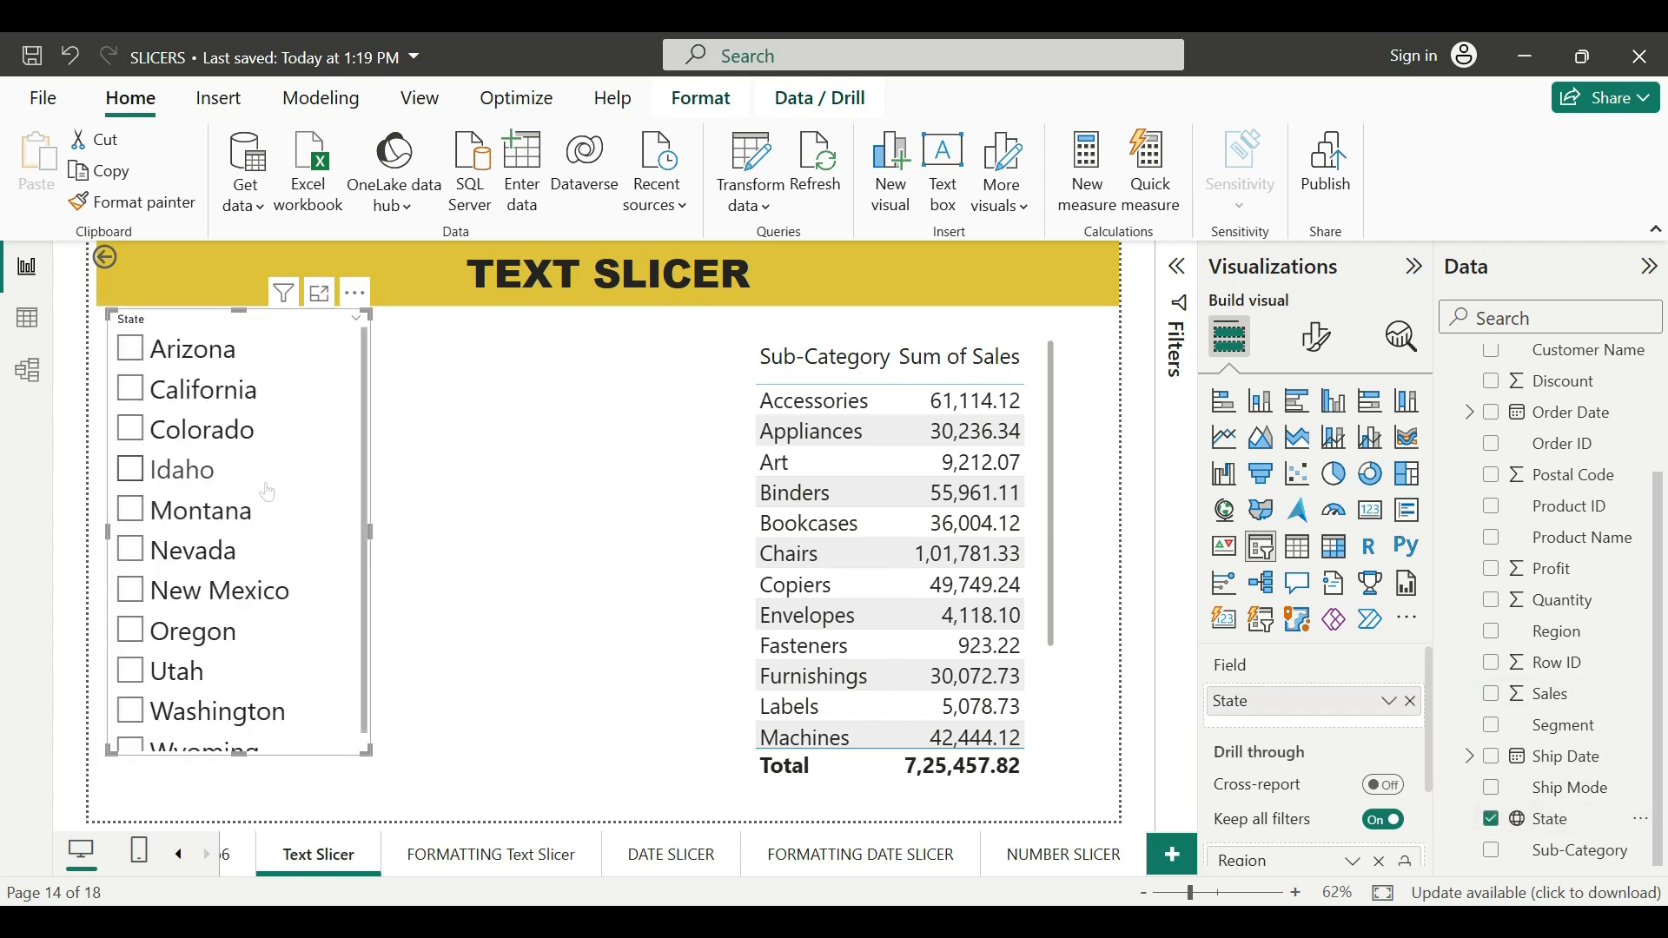
scroll(1555, 521, up, 5)
drag(1554, 423, 1324, 734)
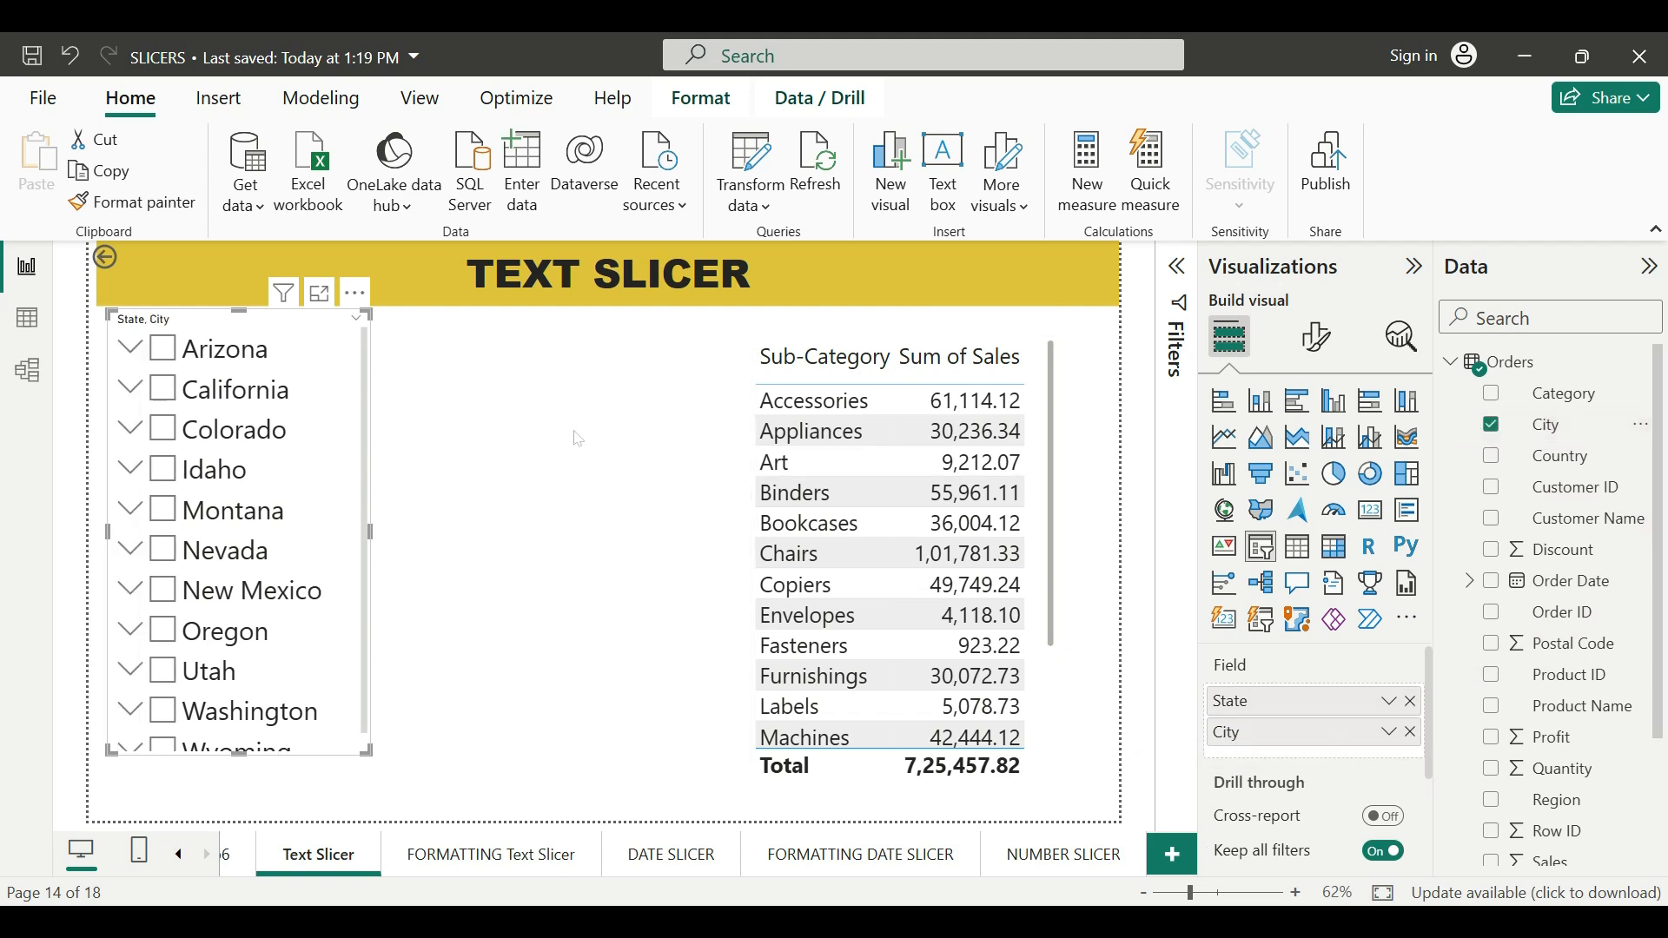
Expand and collapse Colorado in the State slicer, and expand Montana to view its cities
click(130, 428)
scroll(276, 503, down, 1)
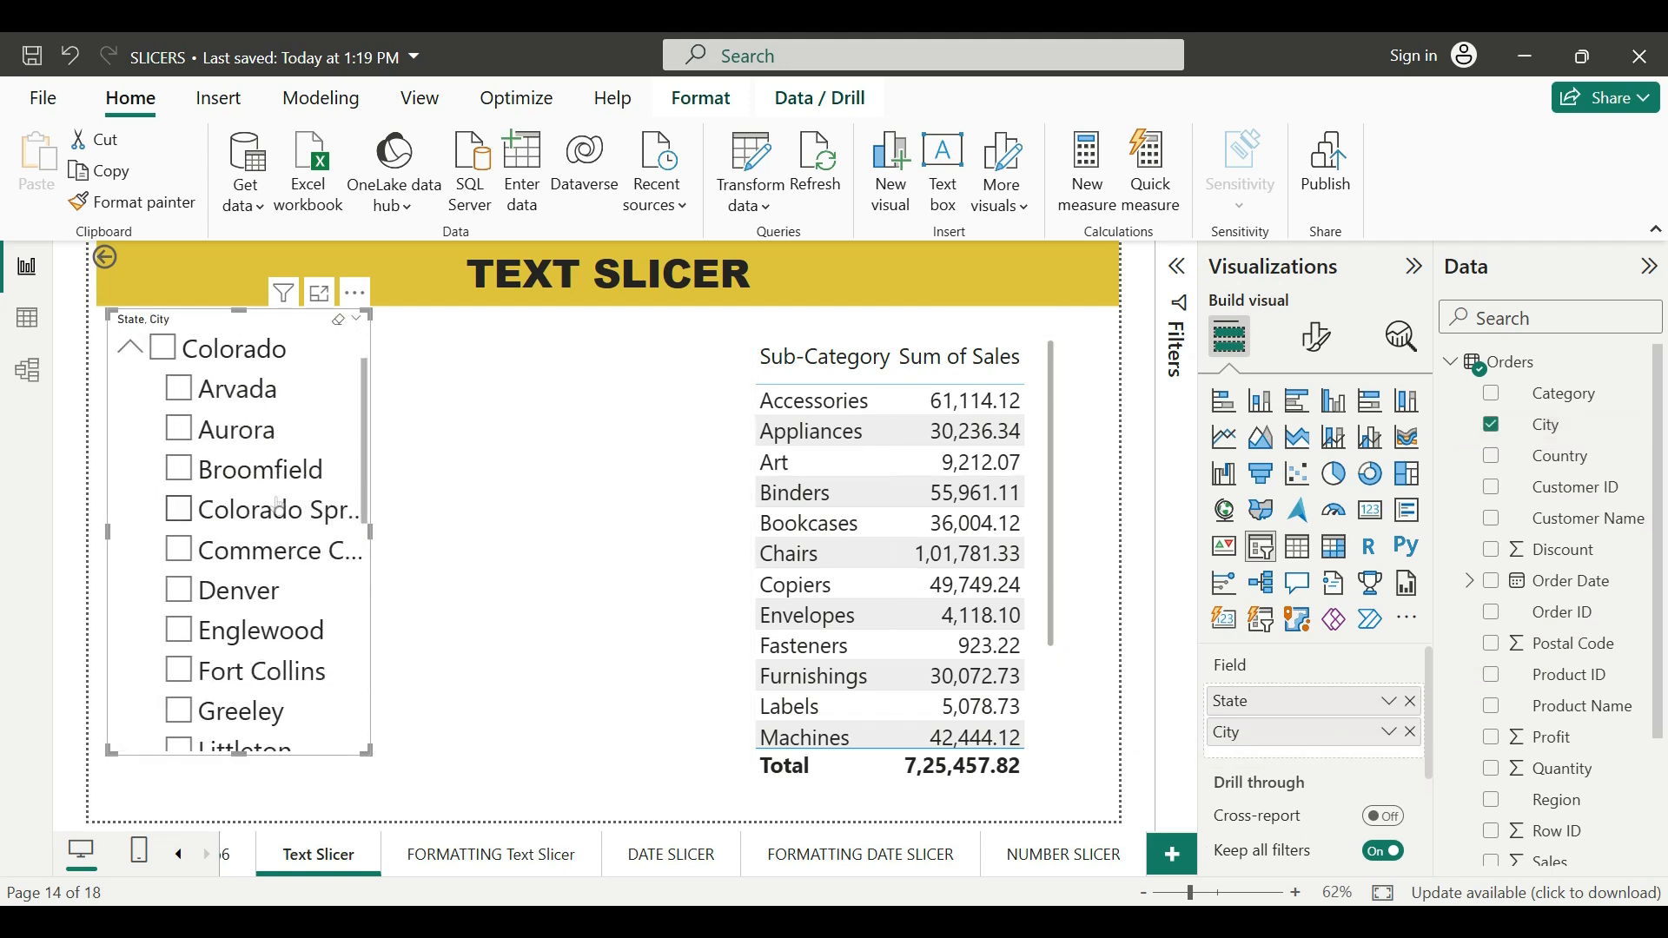
click(130, 348)
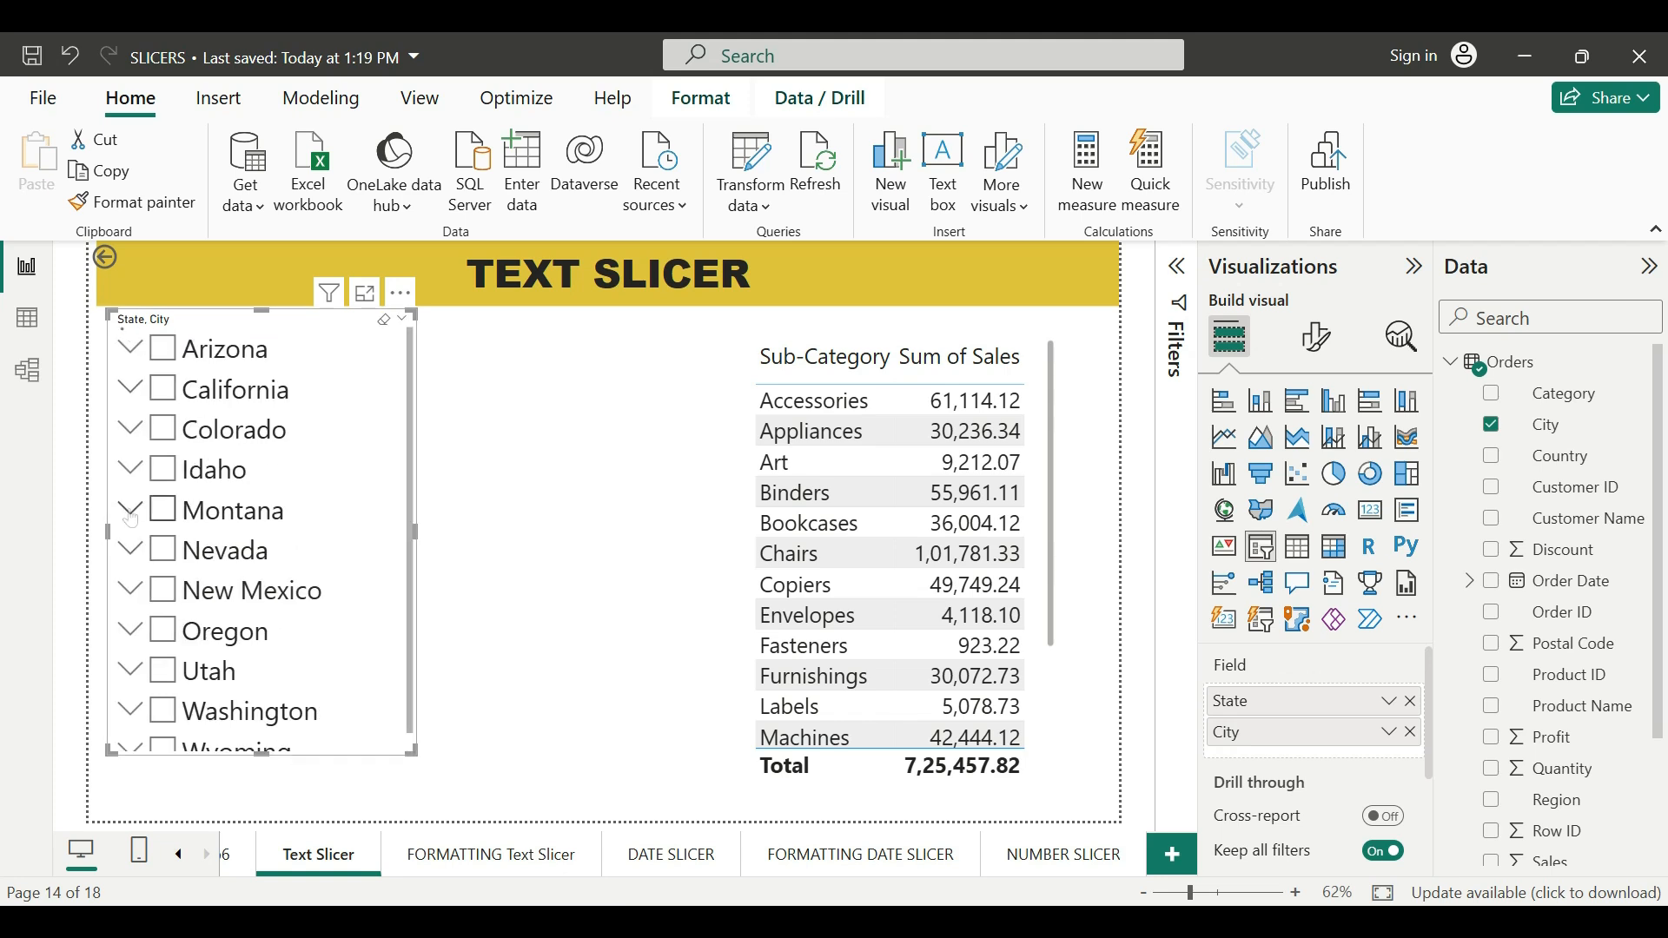
click(132, 515)
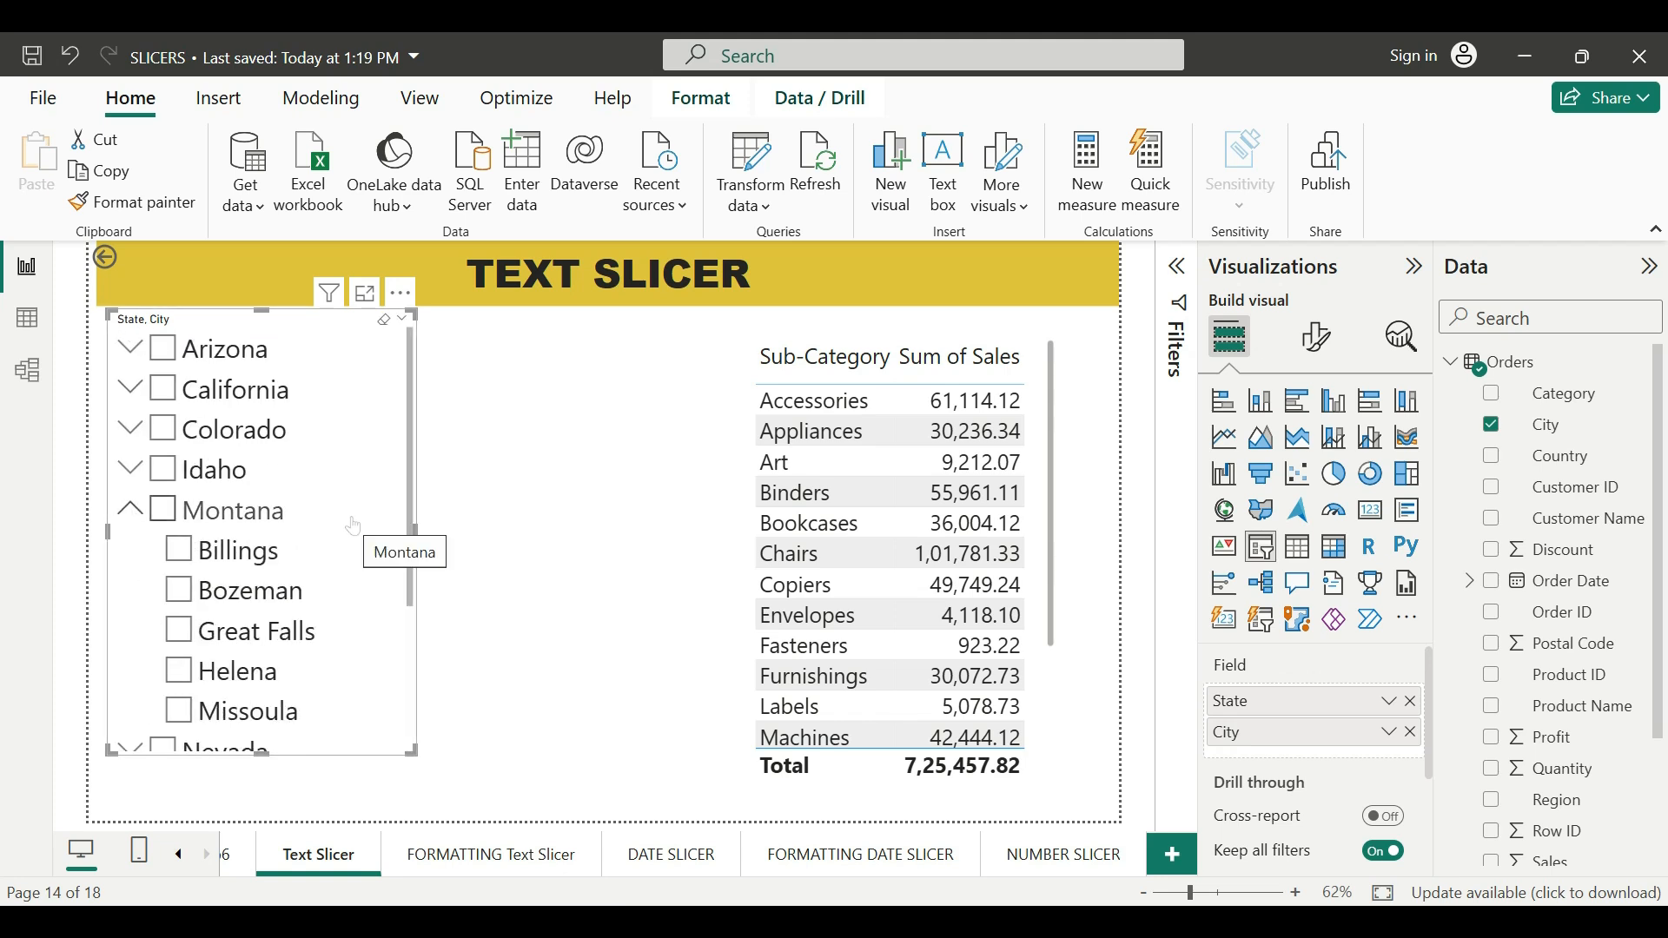
Filter the table by Billings under Montana in the State, City slicer
scroll(403, 536, down, 1)
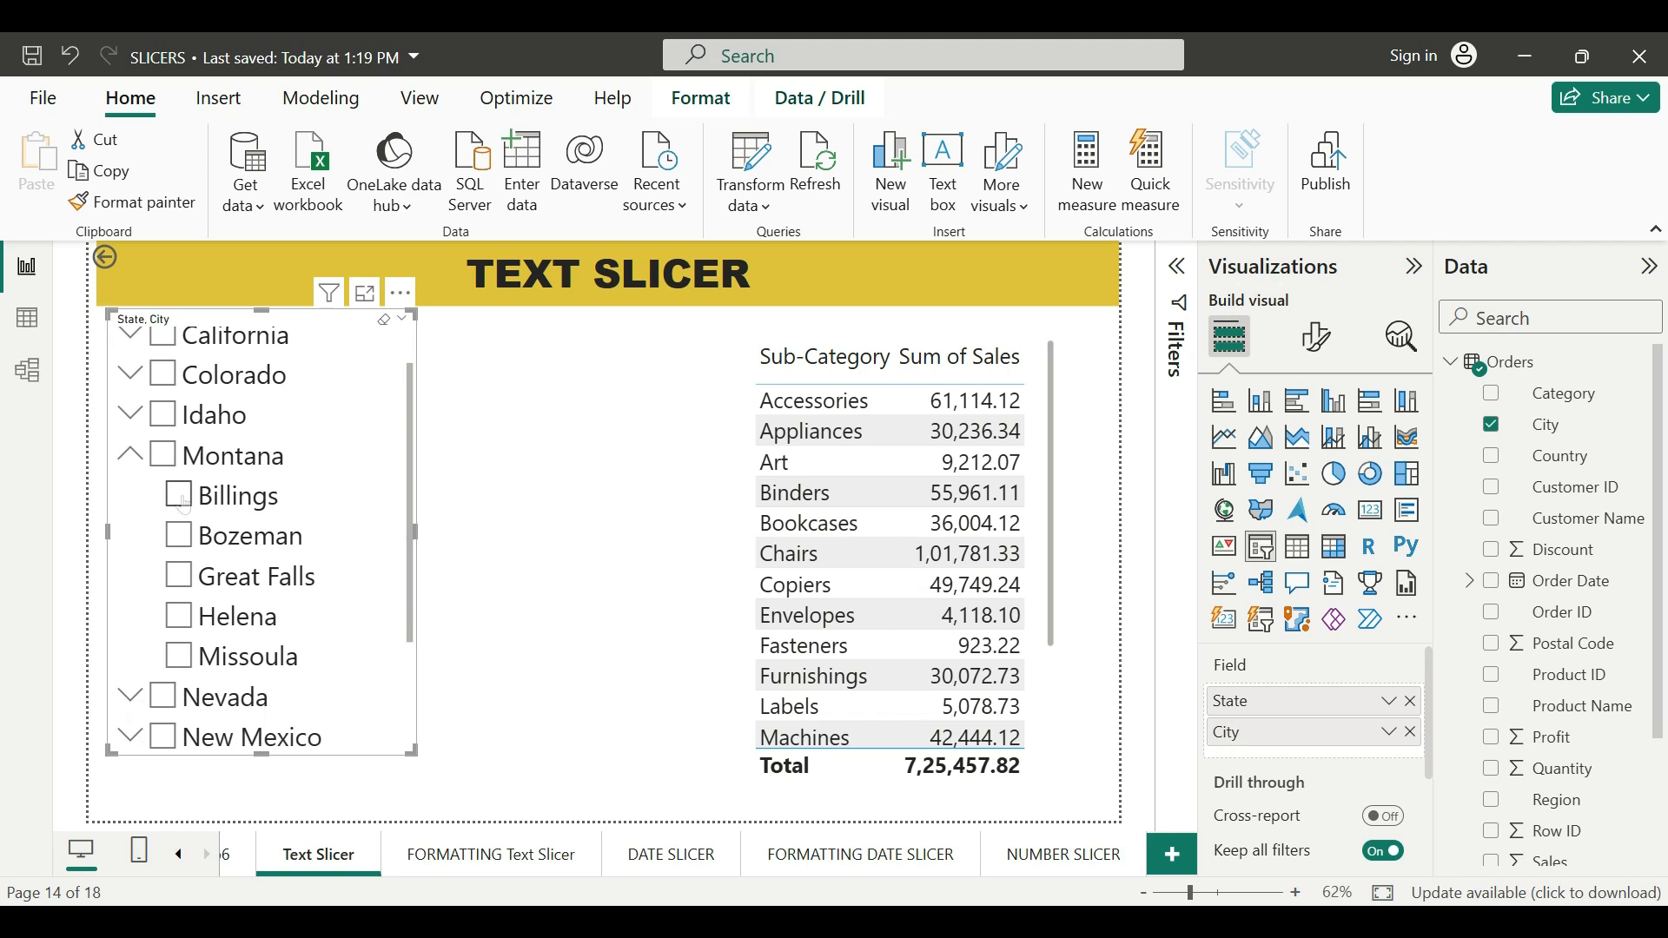
click(180, 496)
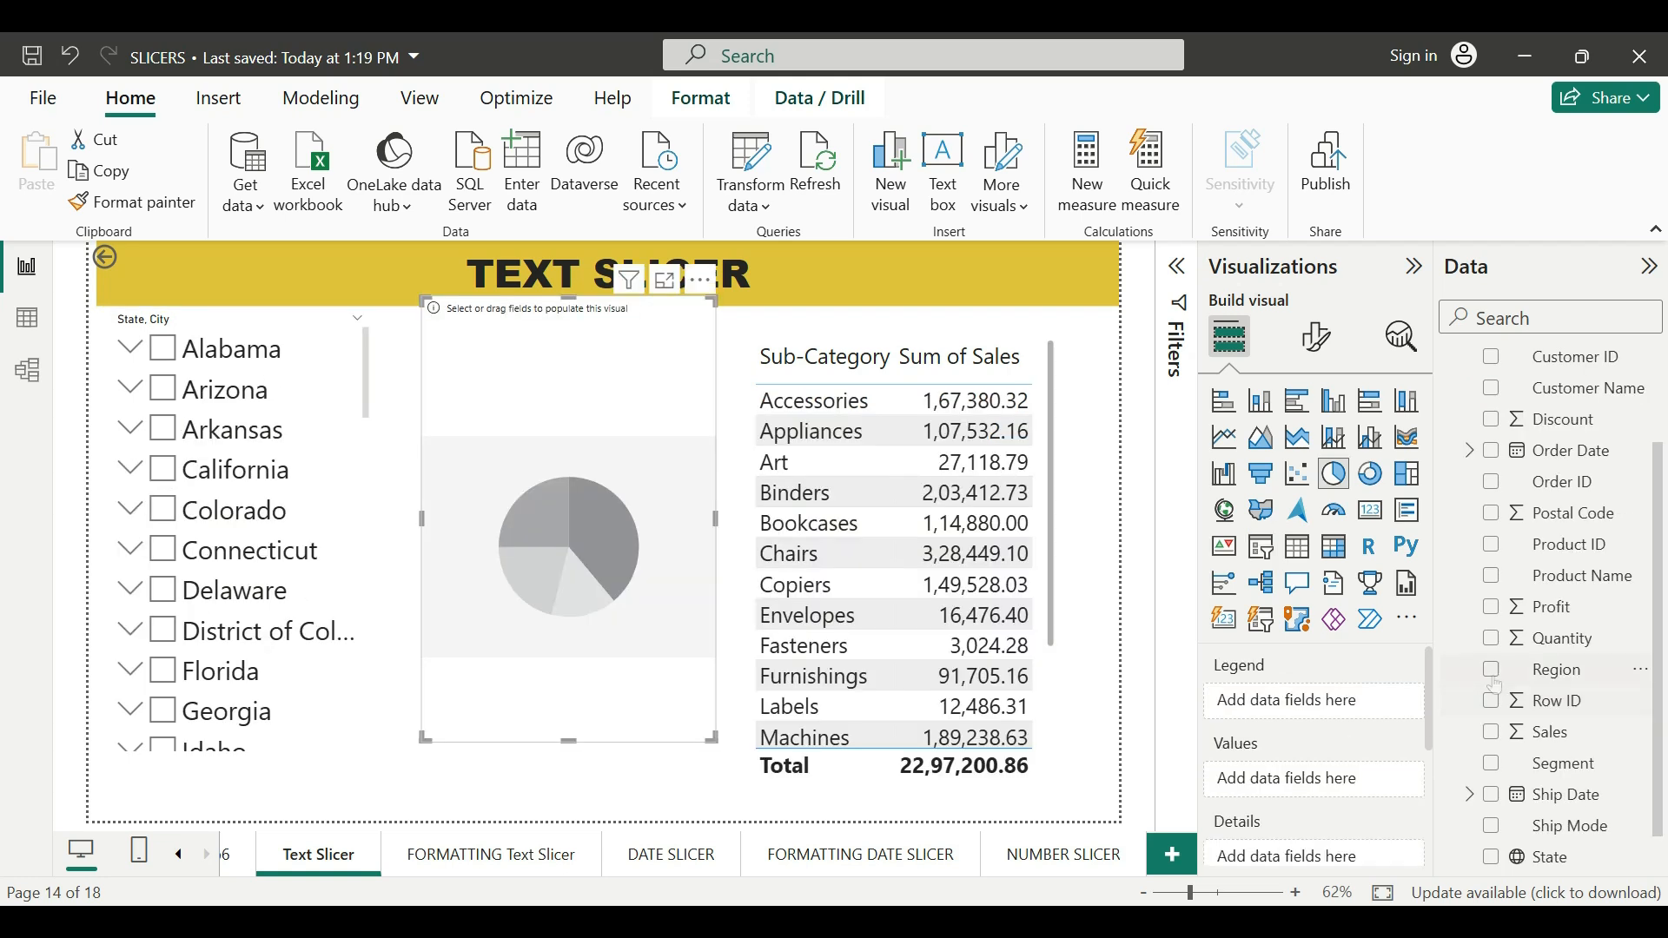
Assign Region as the legend and Sales as the values of the empty pie chart
drag(1563, 684, 1408, 704)
mouse_move(1555, 733)
mouse_down()
mouse_move(1482, 781)
mouse_move(1408, 799)
mouse_up()
Filter the pie chart and table by New Mexico in the State, City slicer, and clear the selection
drag(365, 374, 357, 574)
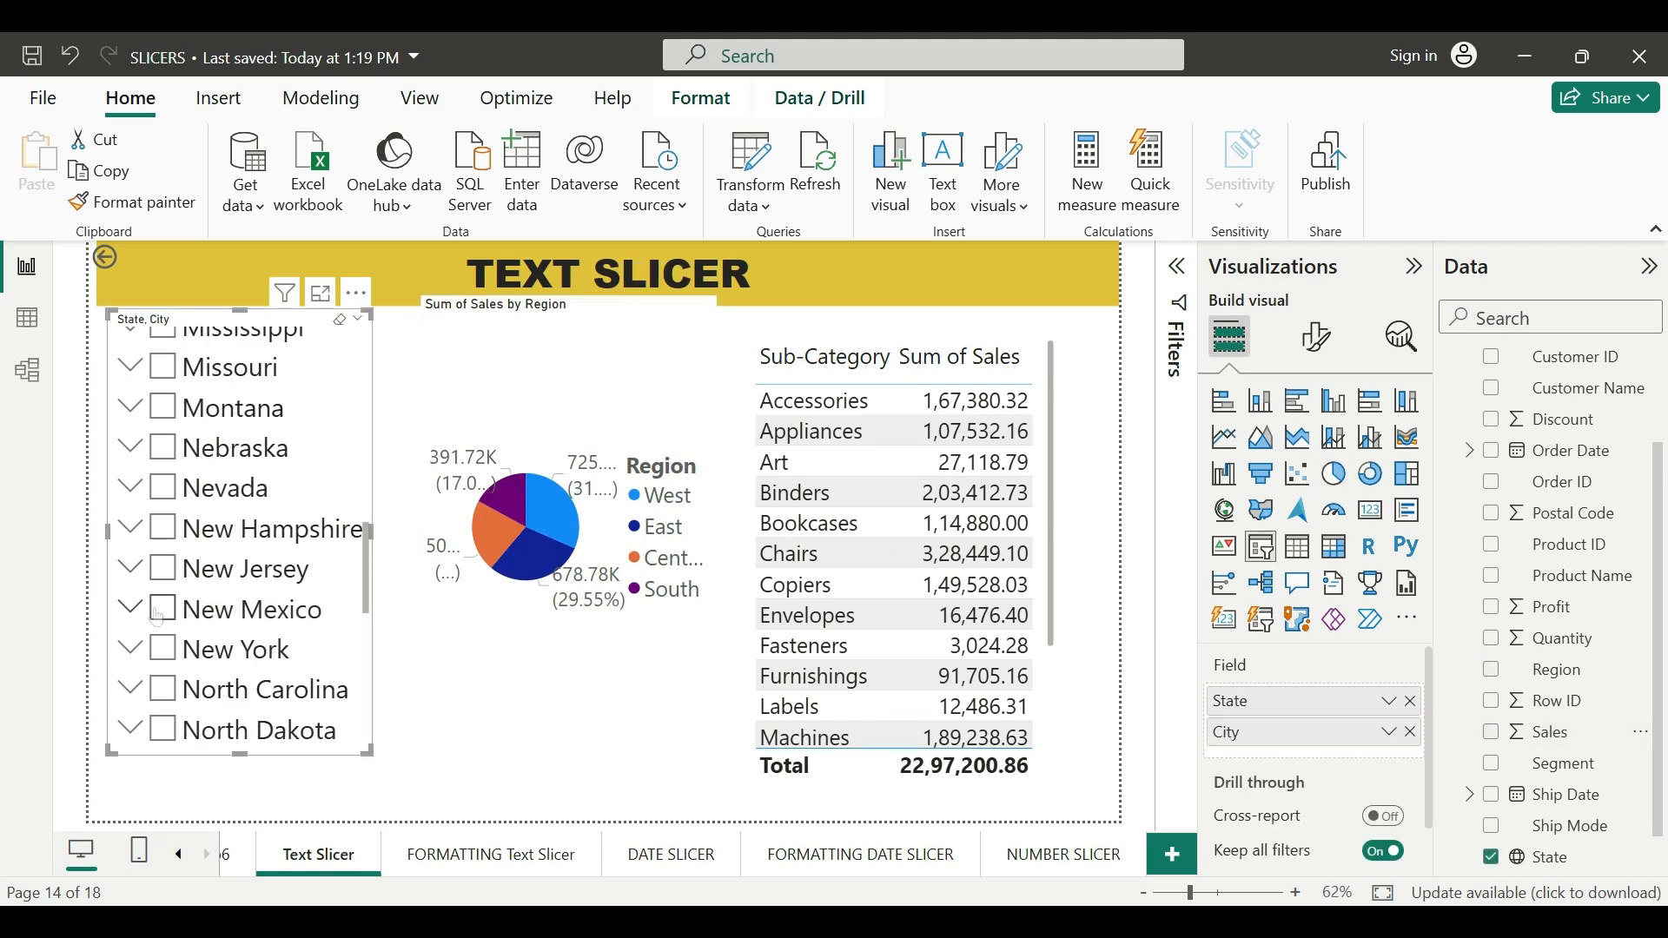
click(163, 609)
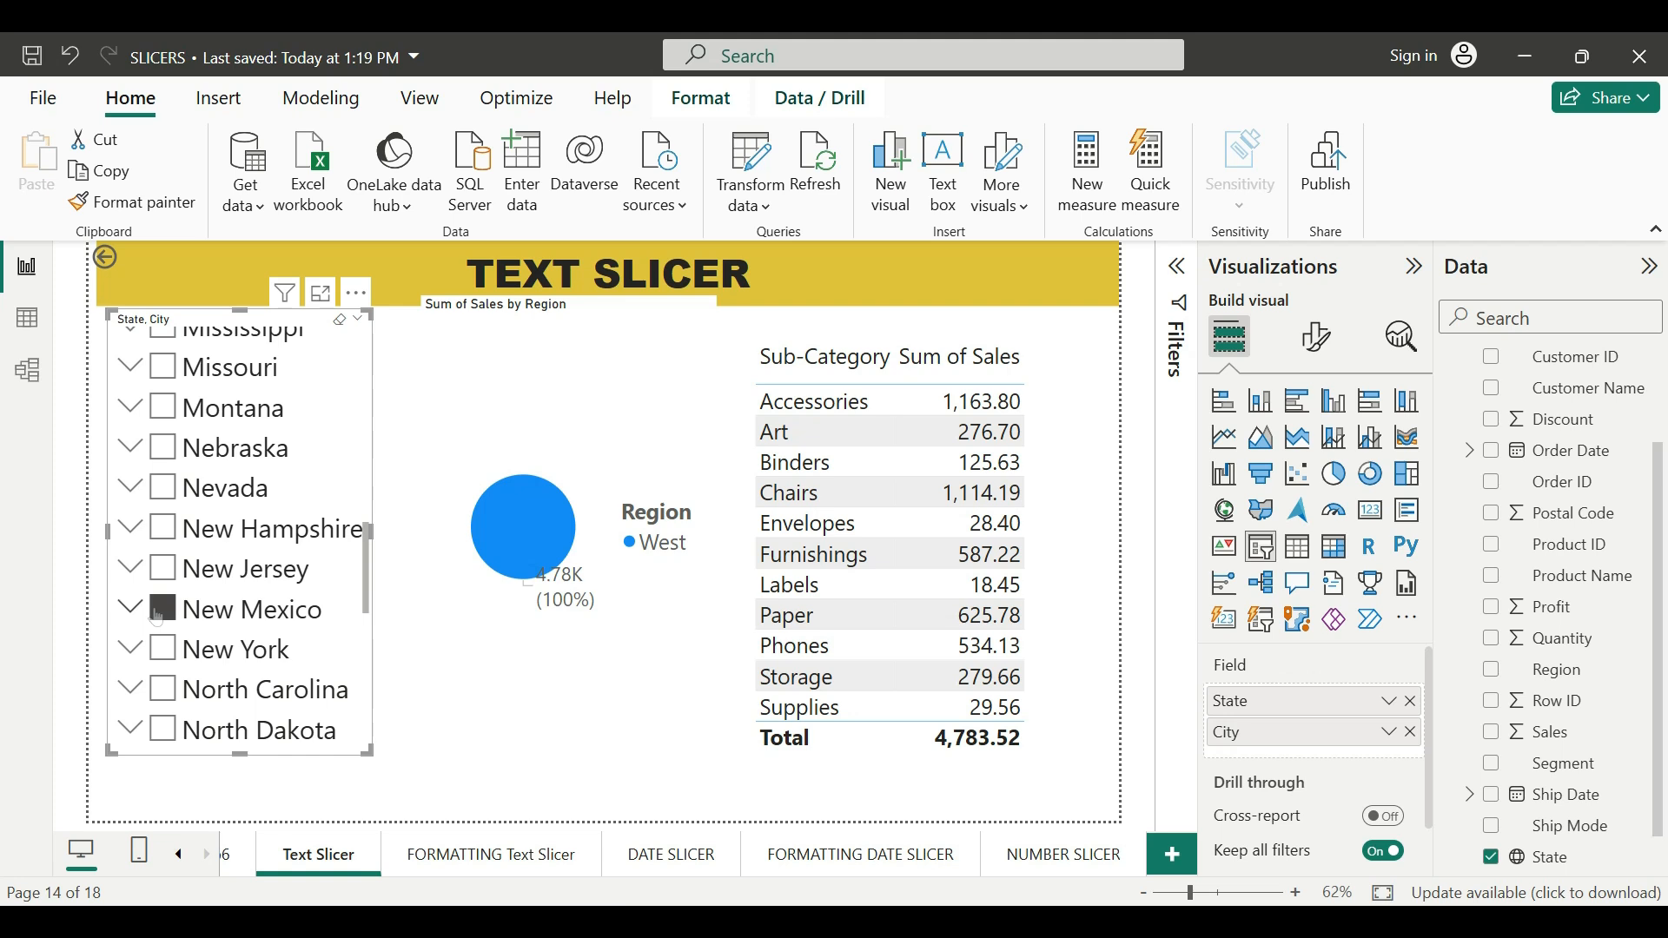
click(340, 320)
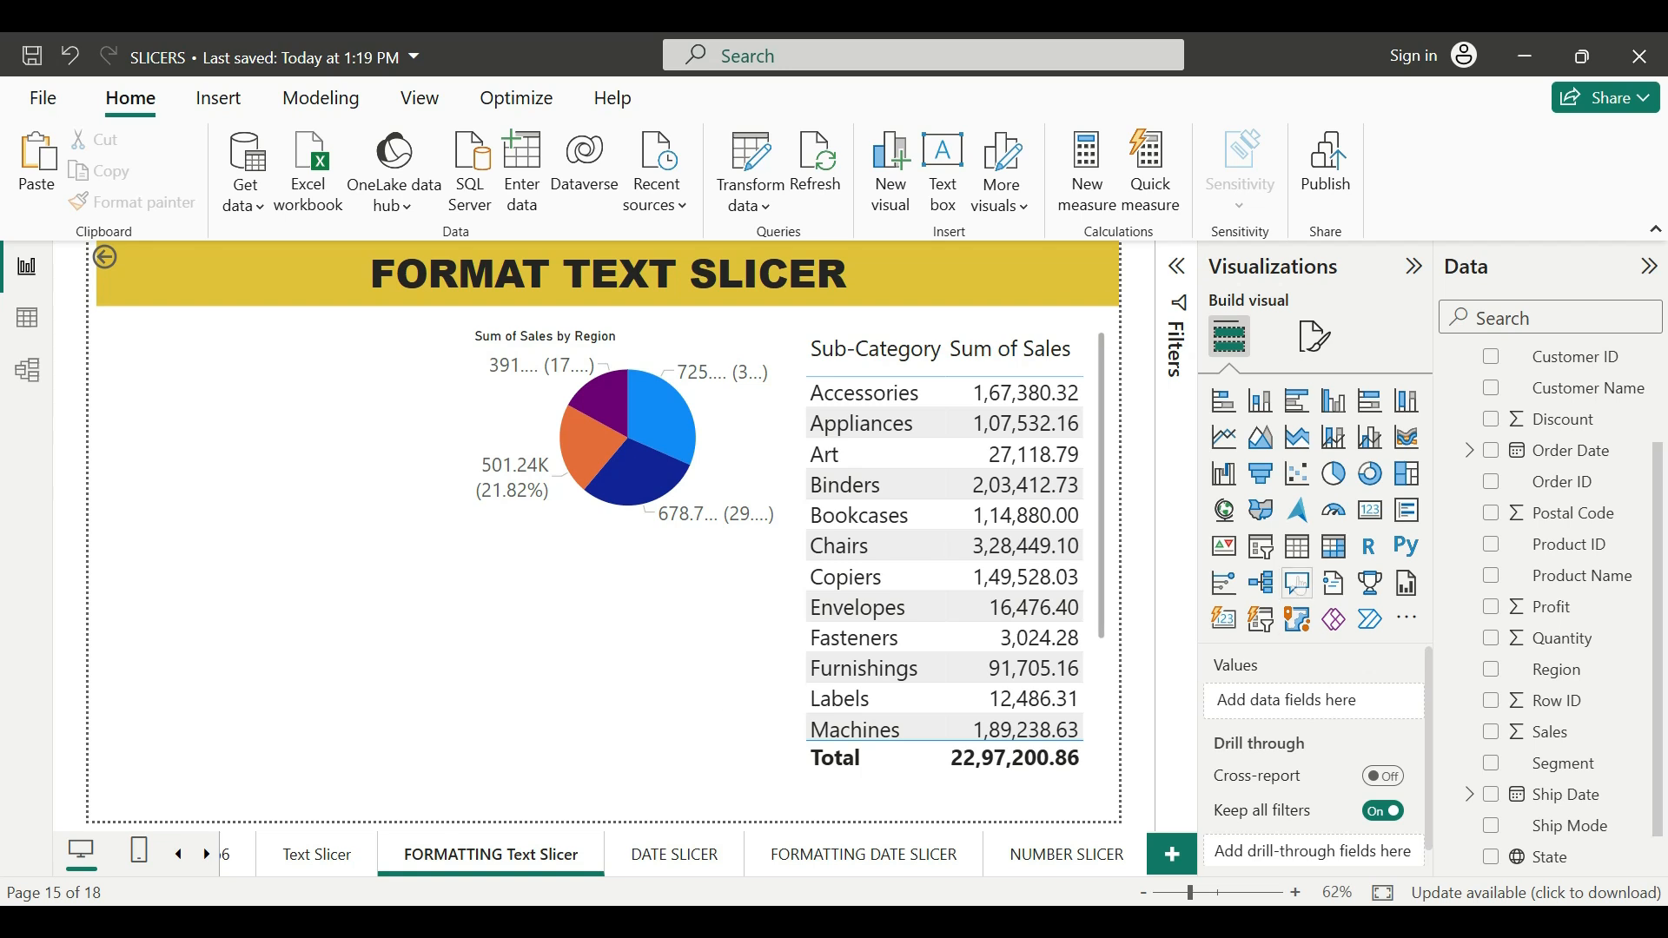
Add a Category slicer beneath the pie chart on the FORMATTING Text Slicer page, narrowed and shortened to fit
click(1260, 547)
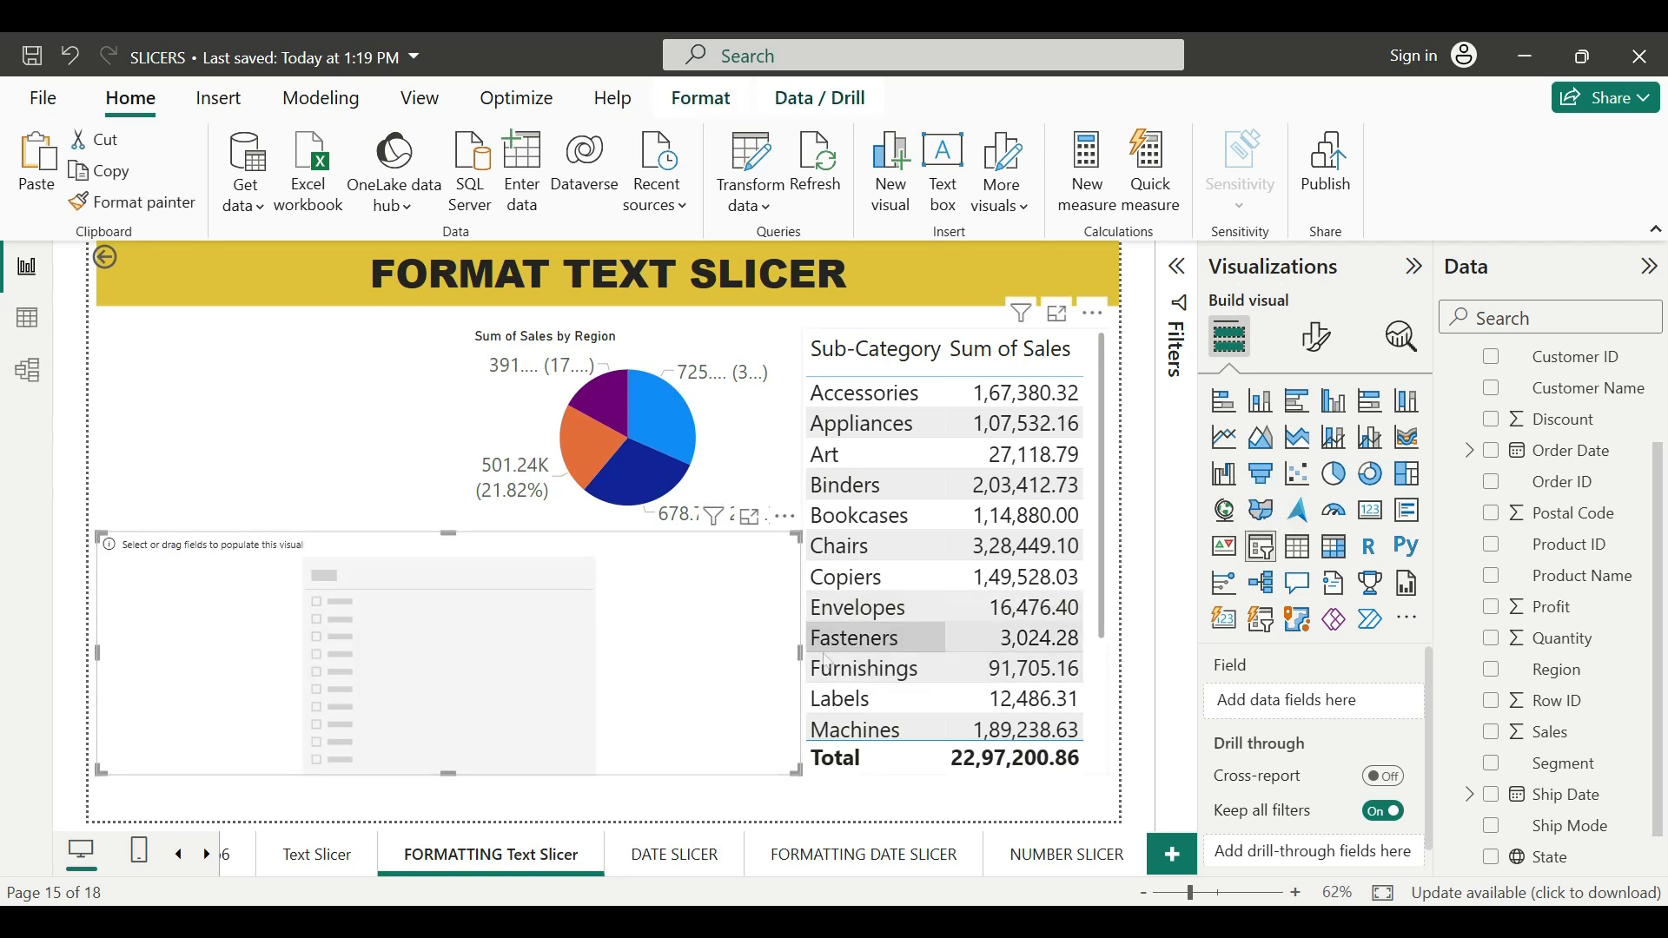
drag(717, 672, 641, 671)
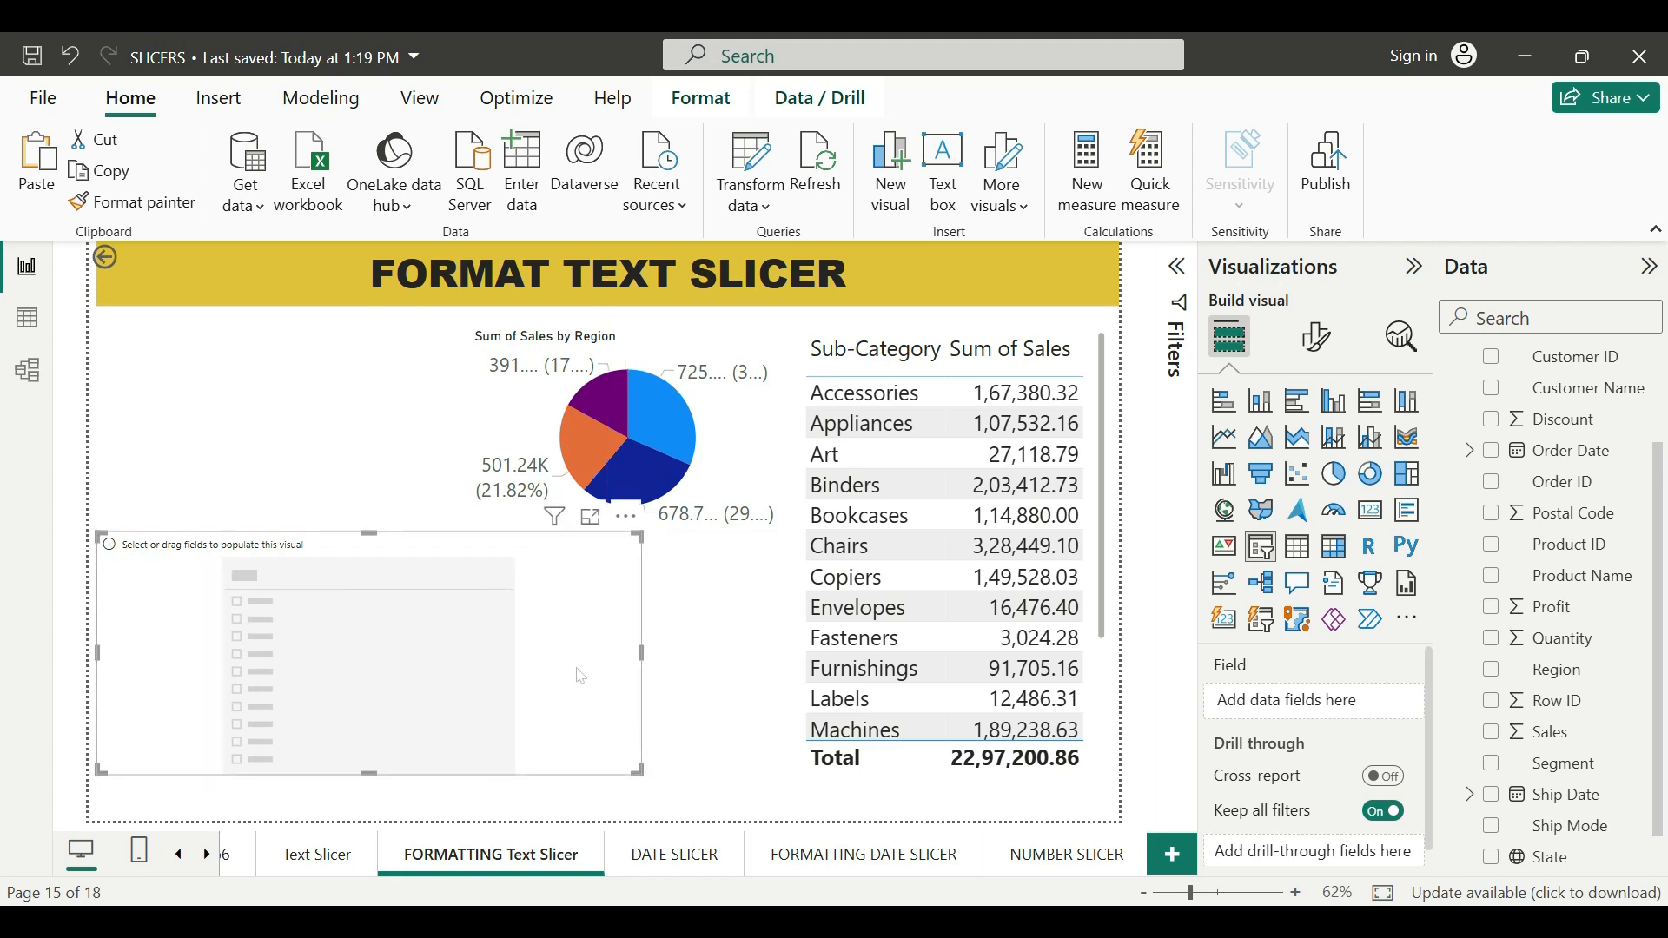
drag(377, 532, 377, 553)
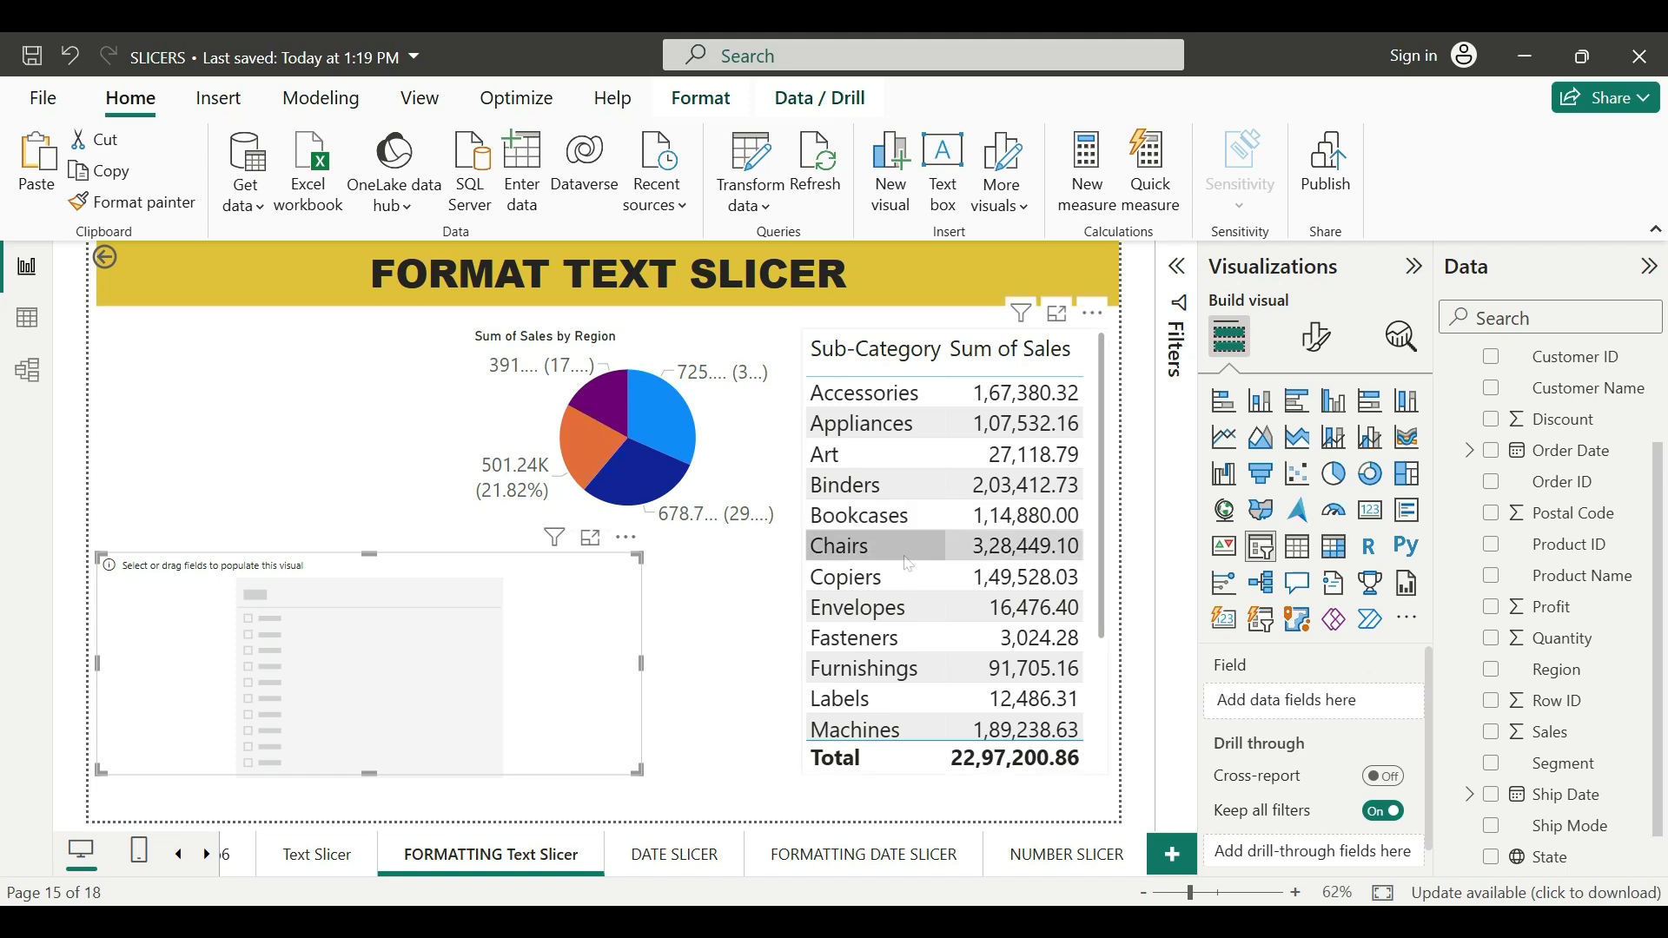
scroll(1555, 451, up, 3)
drag(1563, 394, 498, 611)
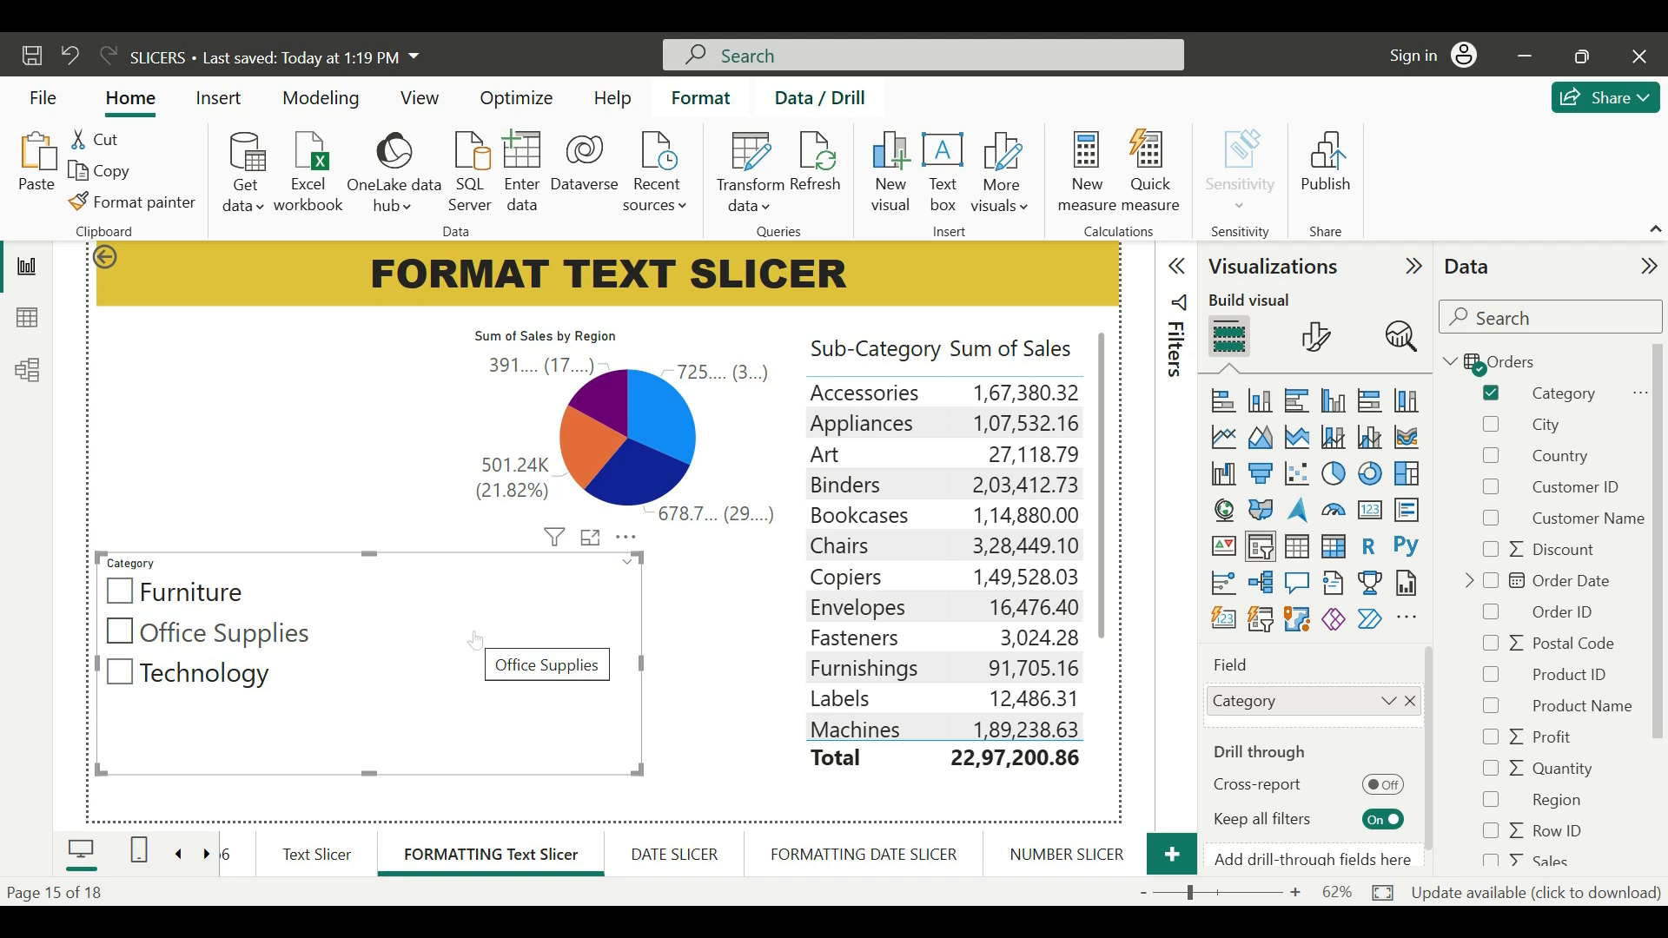
Filter the visuals by Furniture and Office Supplies together in the Category slicer, and clear the selections
click(120, 592)
click(119, 637)
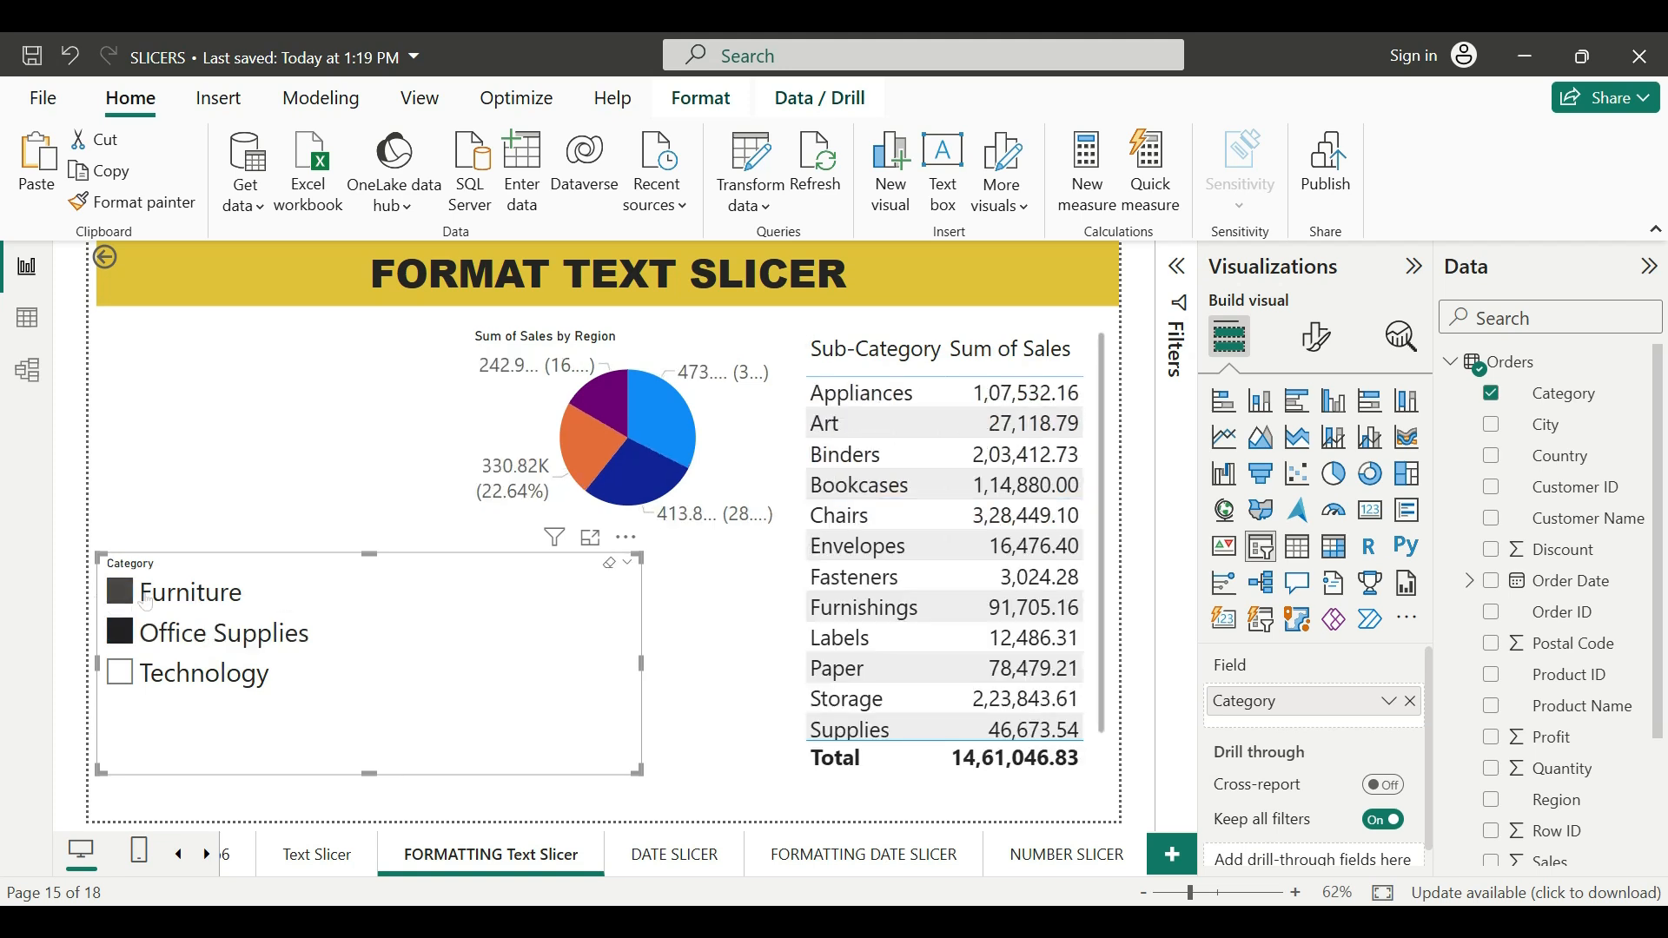
click(609, 565)
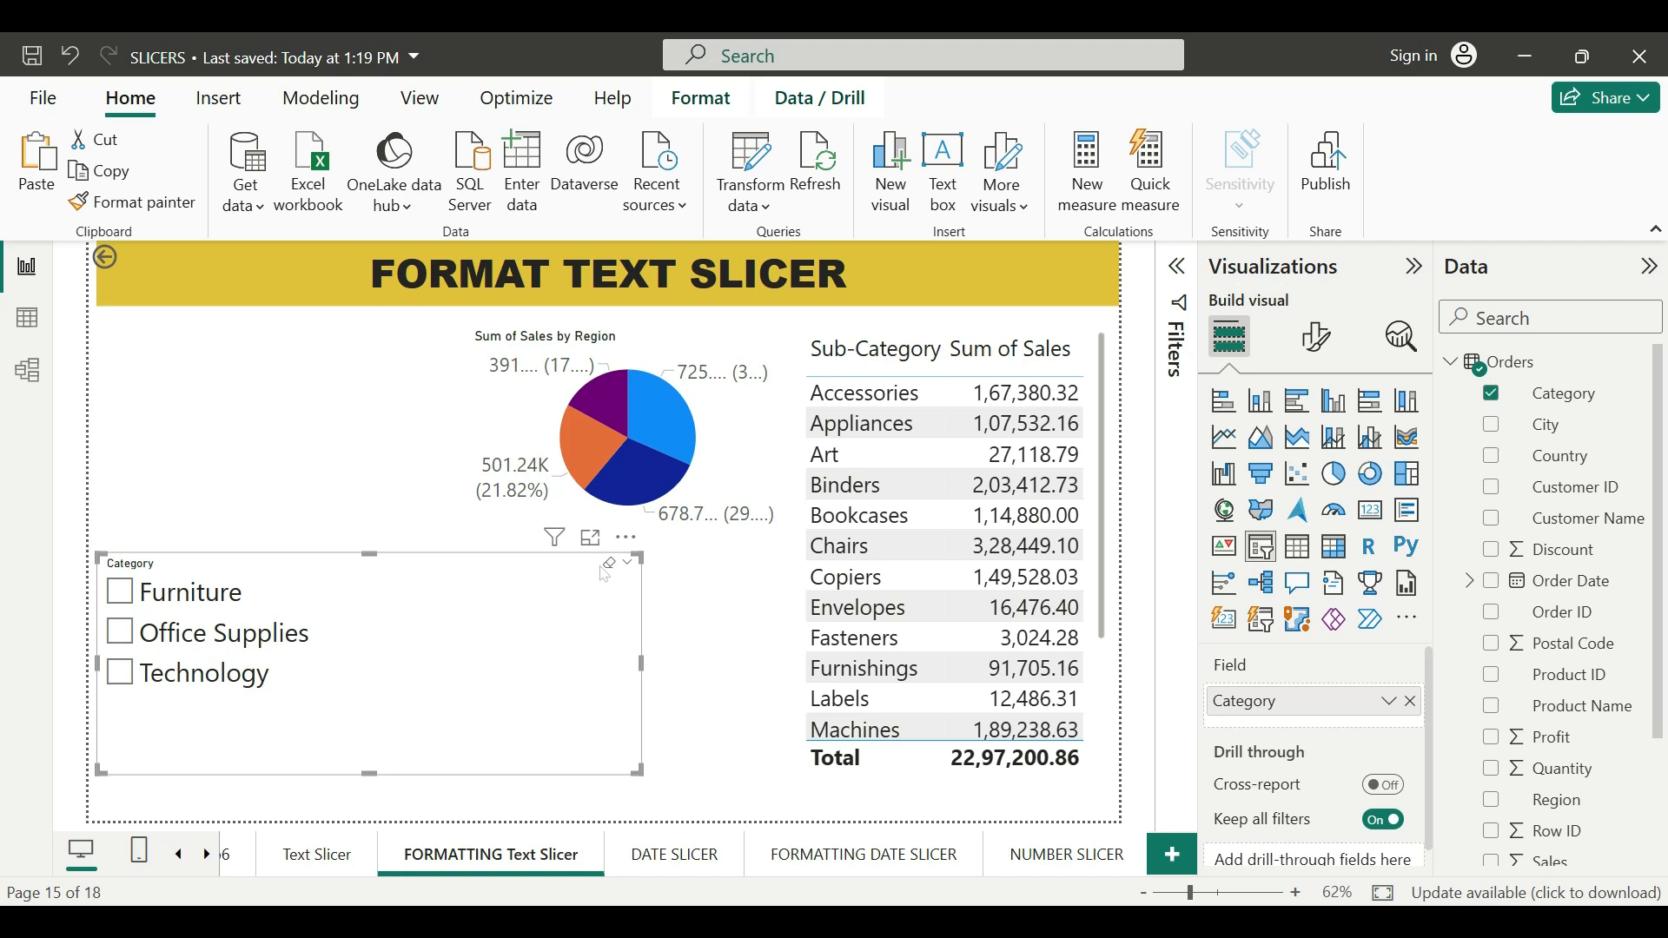
Turn off Multi-select with CTRL in the Category slicer's selection settings
click(1317, 337)
click(1268, 513)
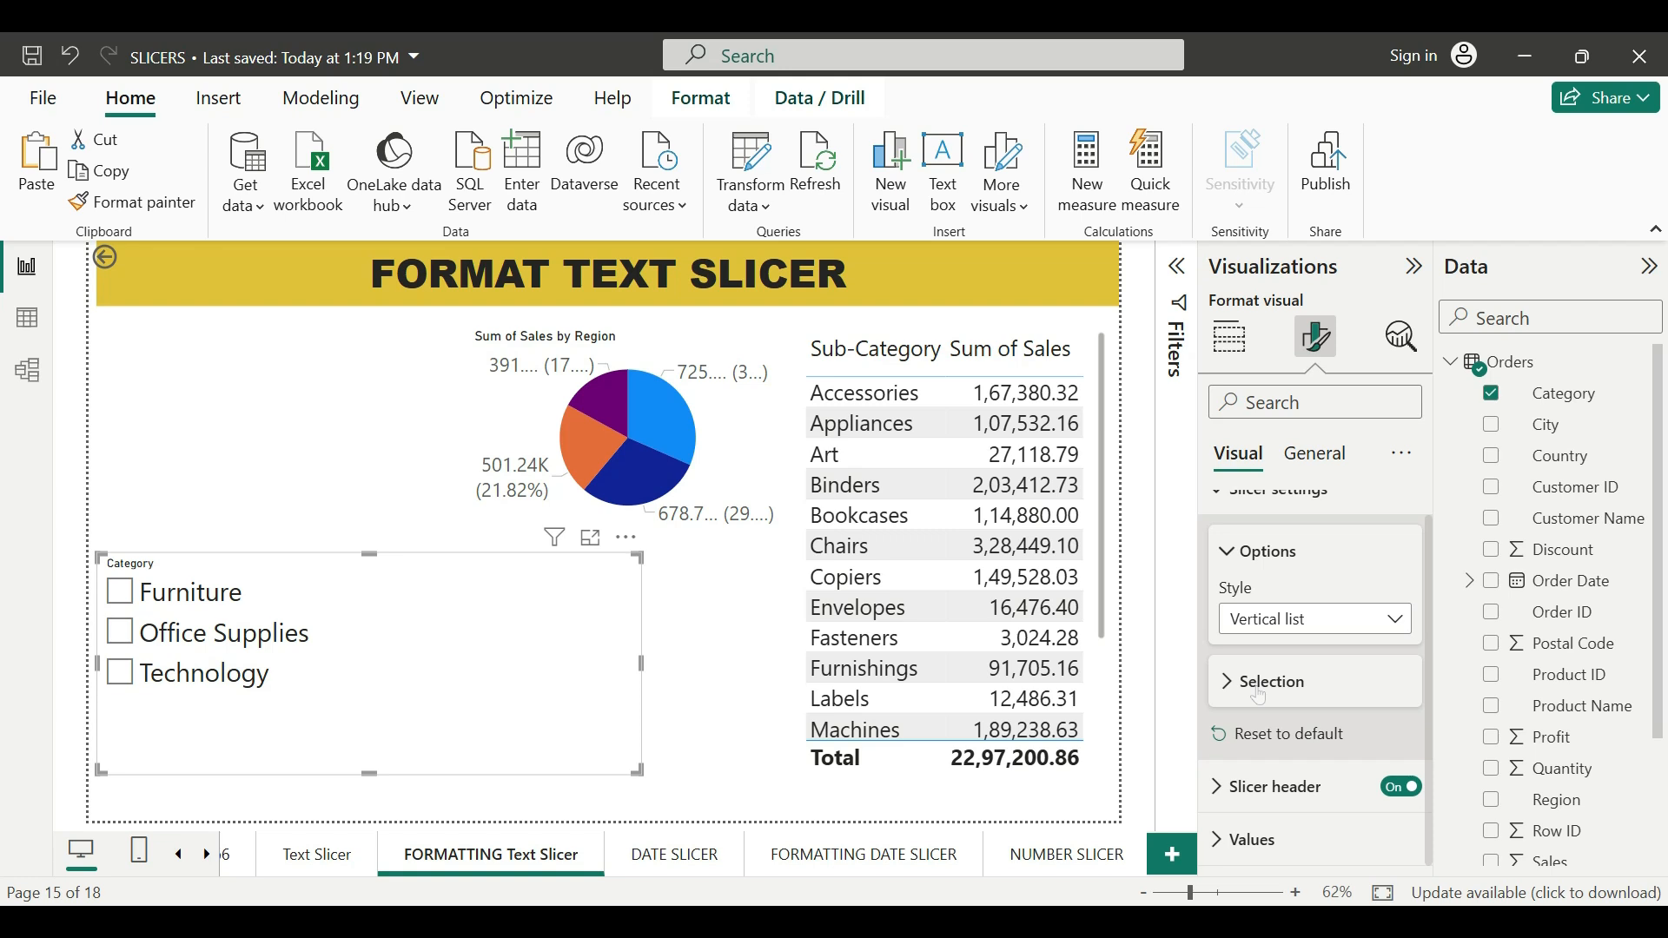
click(1260, 686)
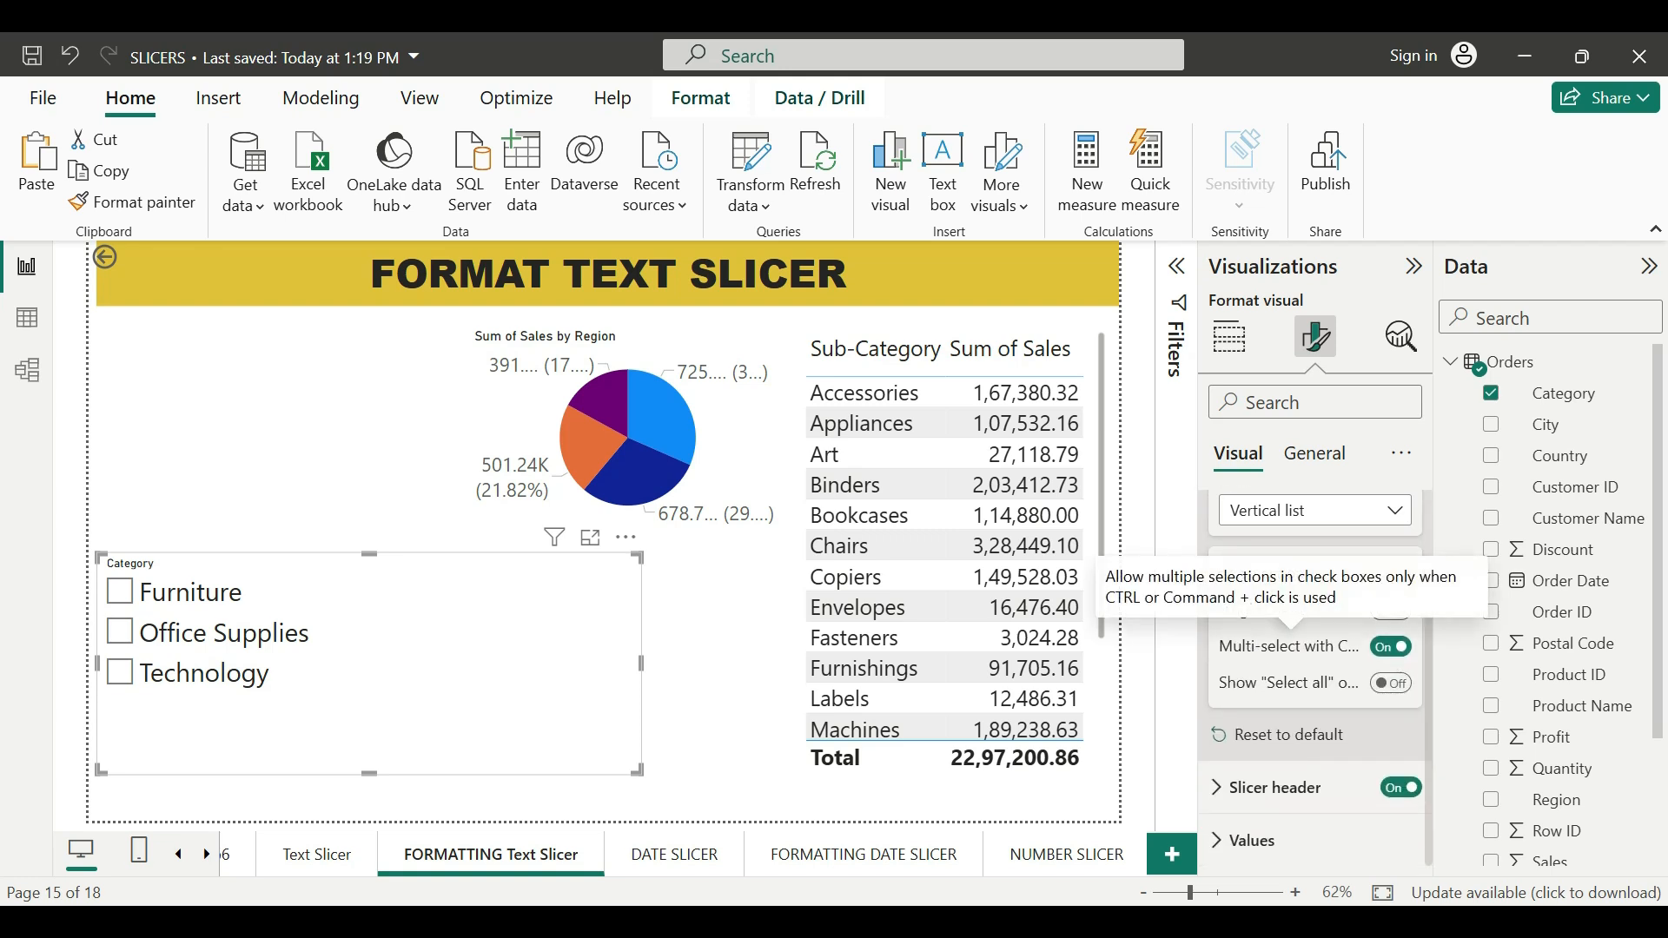
click(1390, 648)
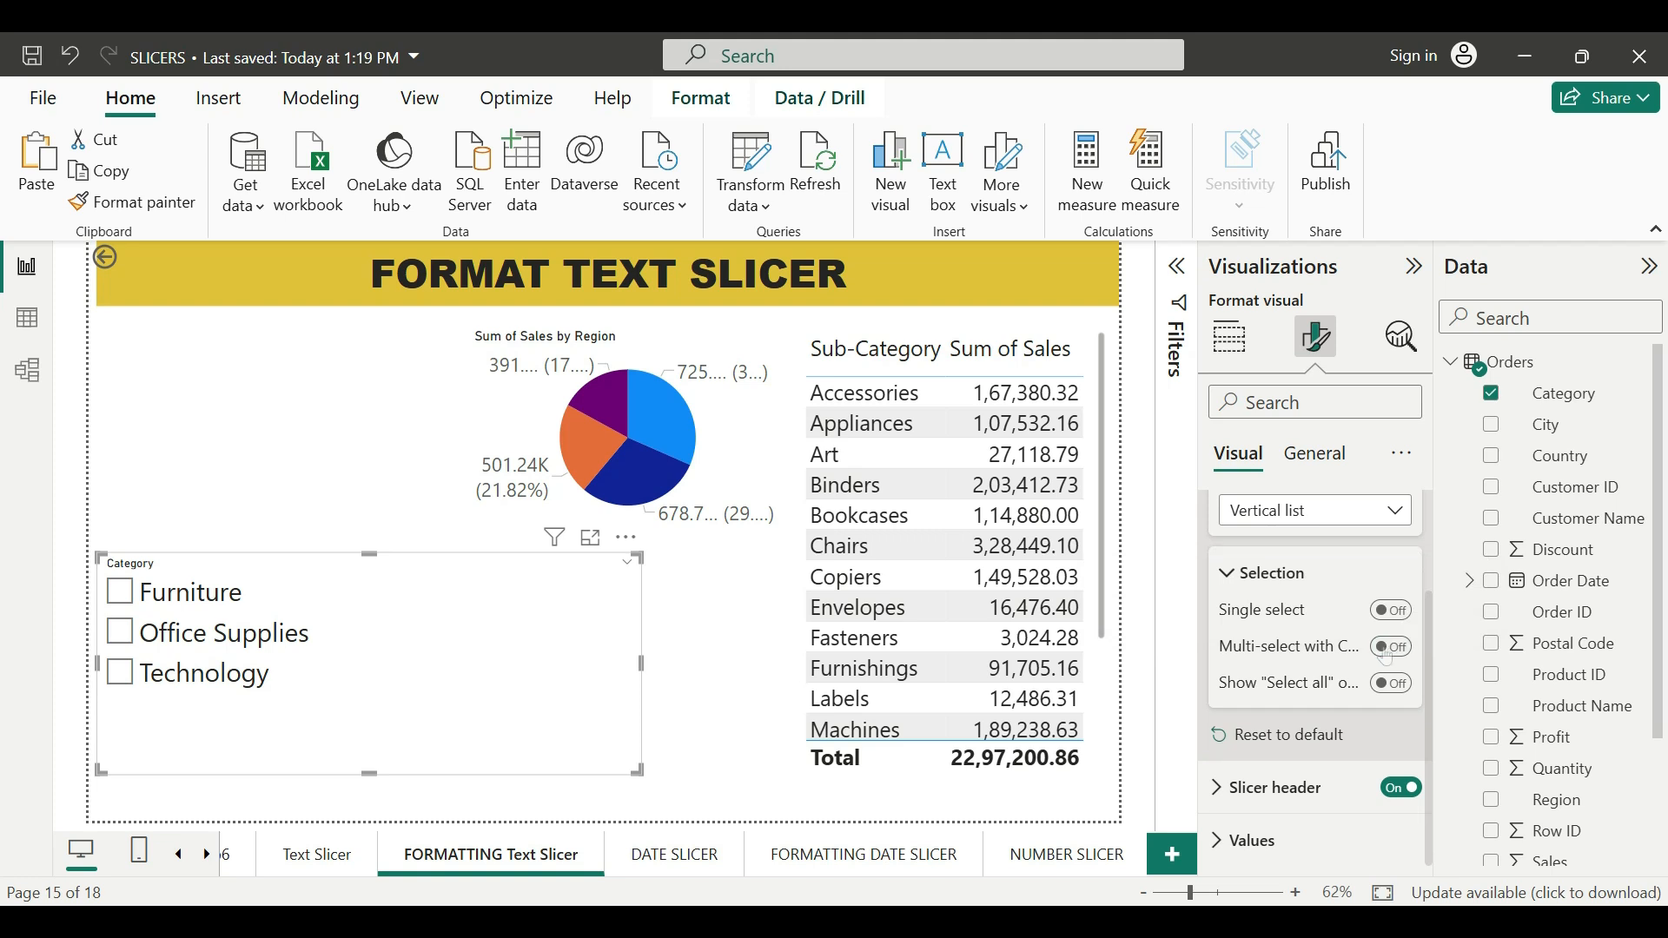
Test multiple selection in the Category slicer by checking and unchecking Furniture and Office Supplies
click(121, 592)
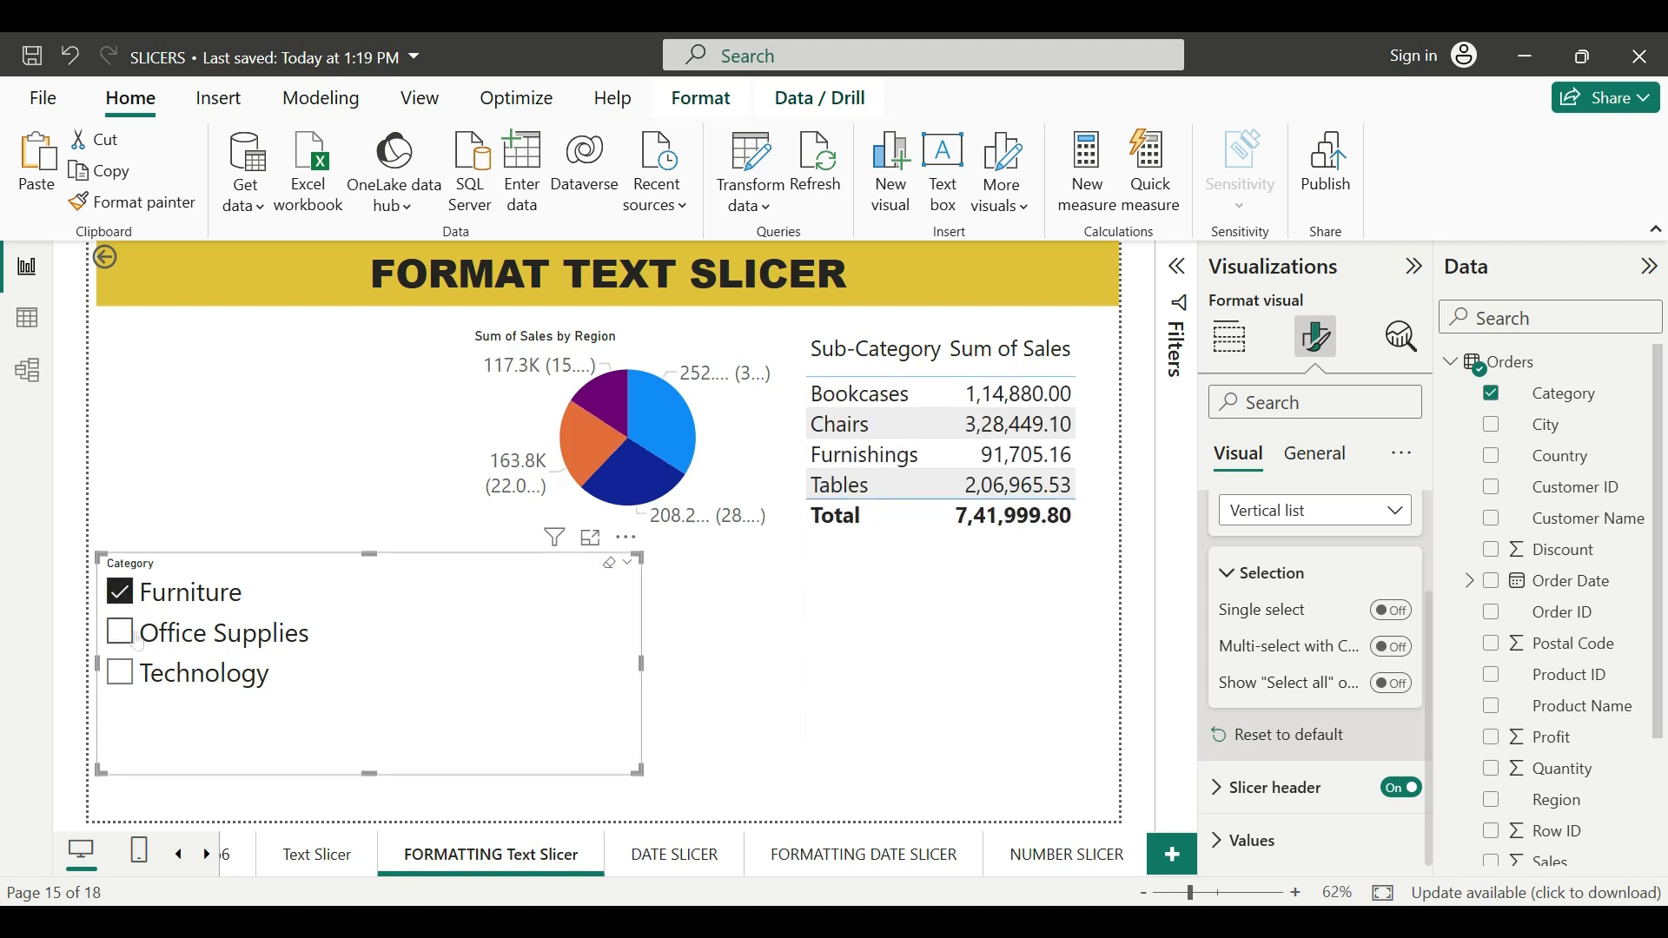
click(122, 633)
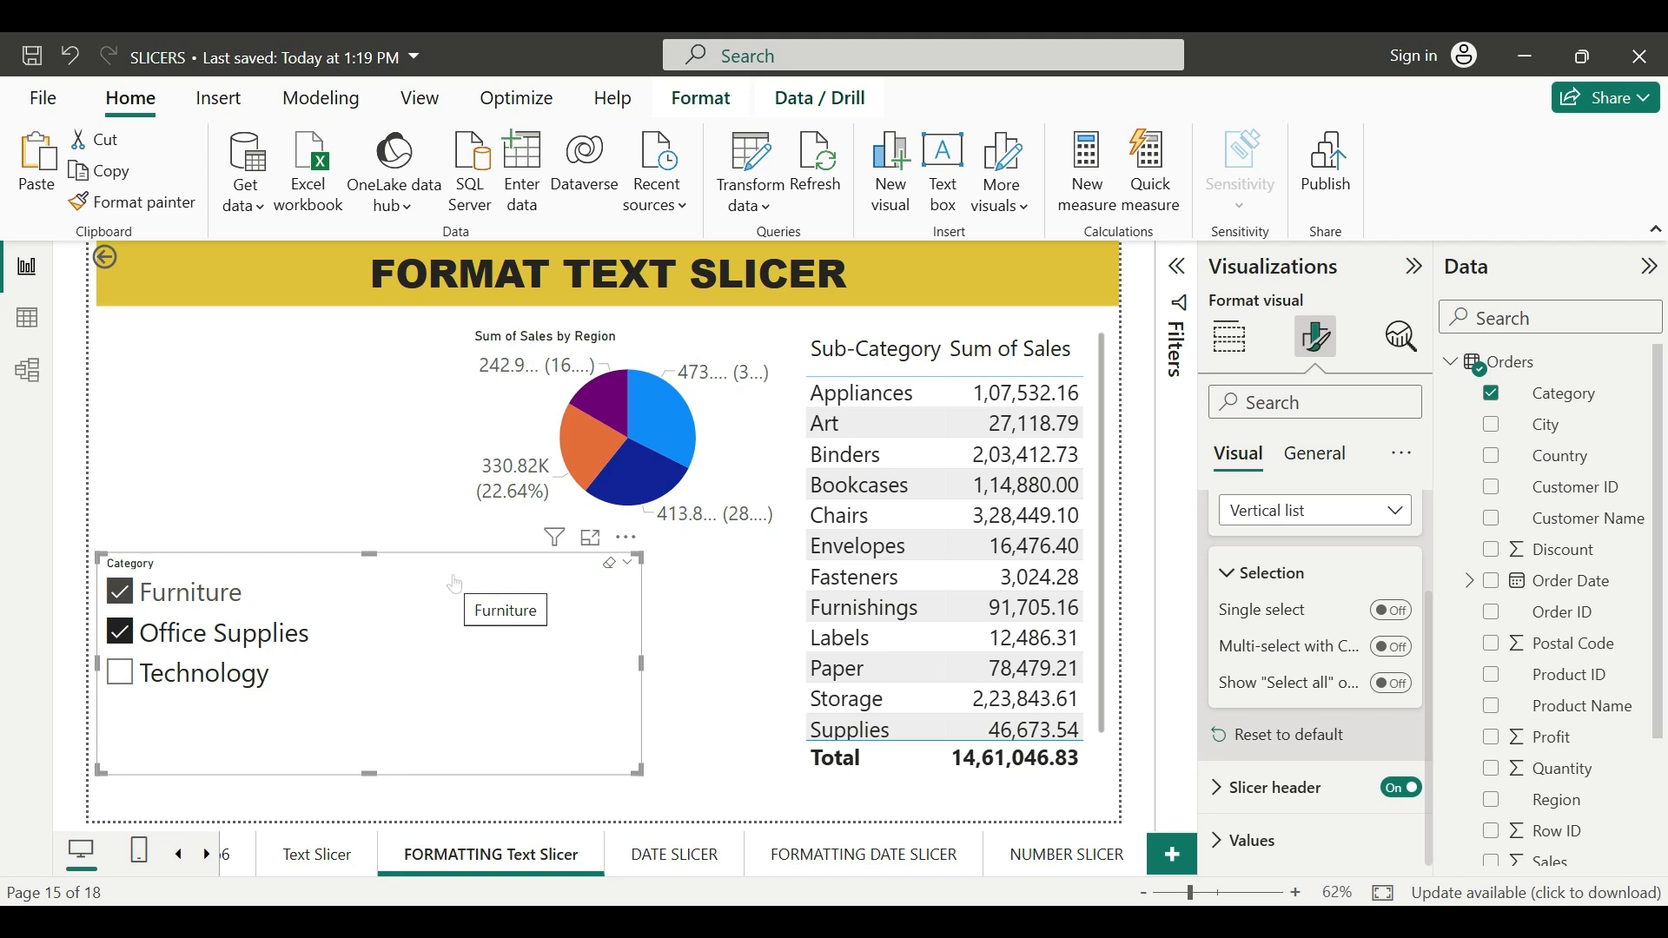
click(121, 593)
click(123, 632)
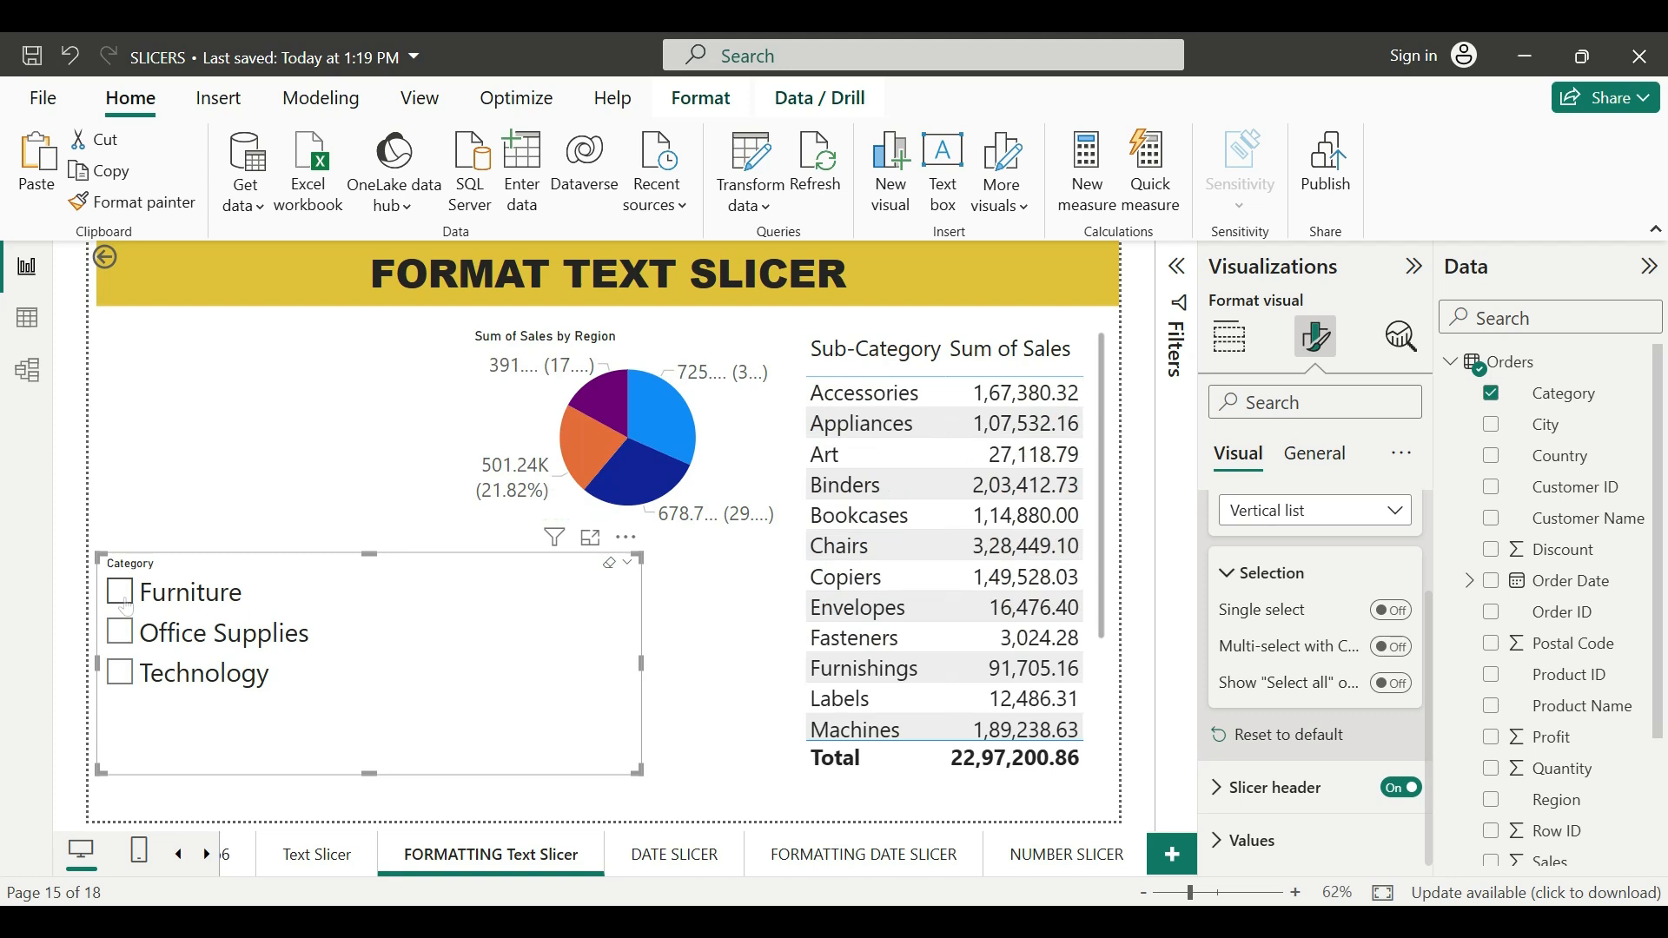
click(124, 599)
click(122, 595)
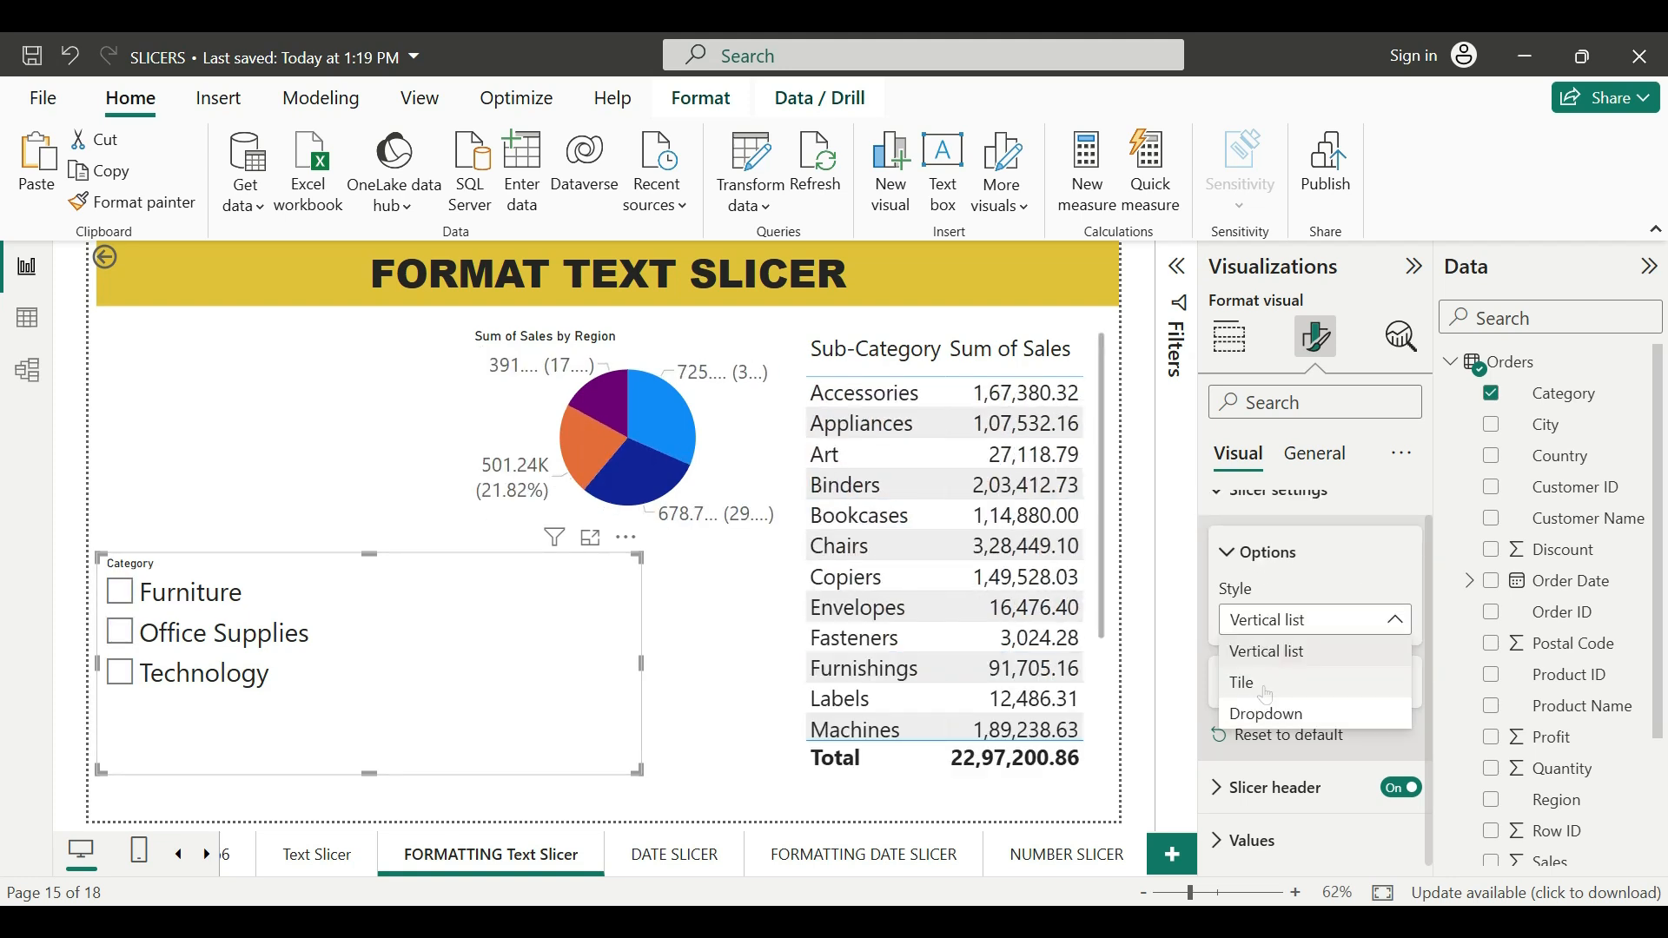
Set the Category slicer's style to Tile and widen the slicer
click(1267, 685)
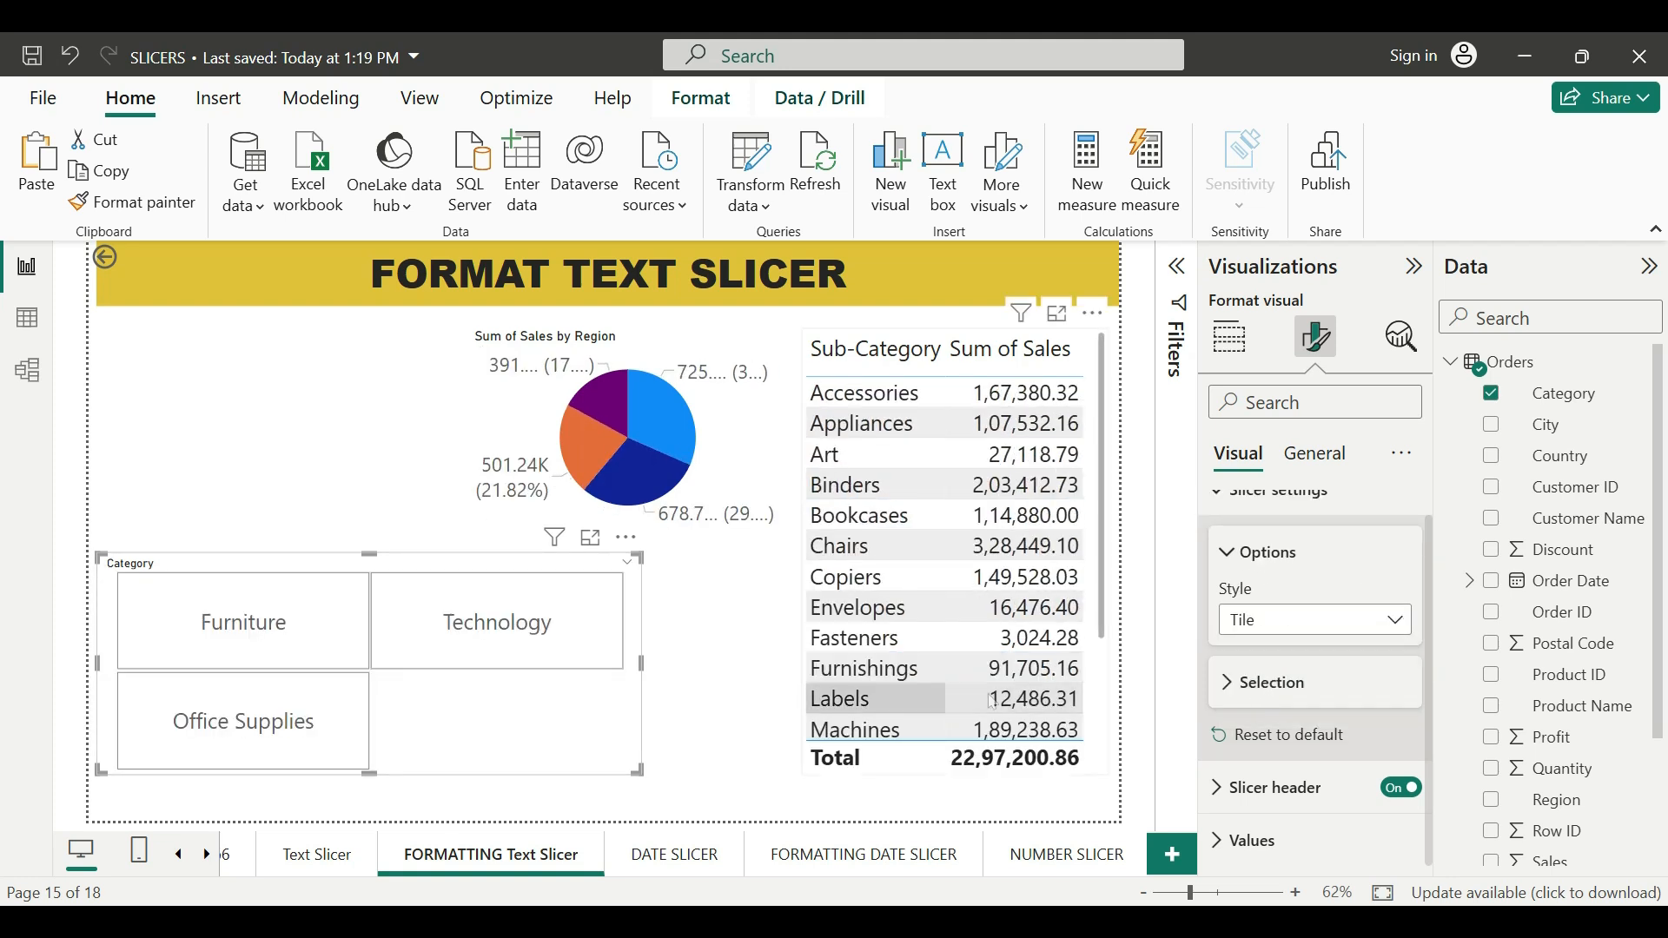
drag(643, 663, 705, 671)
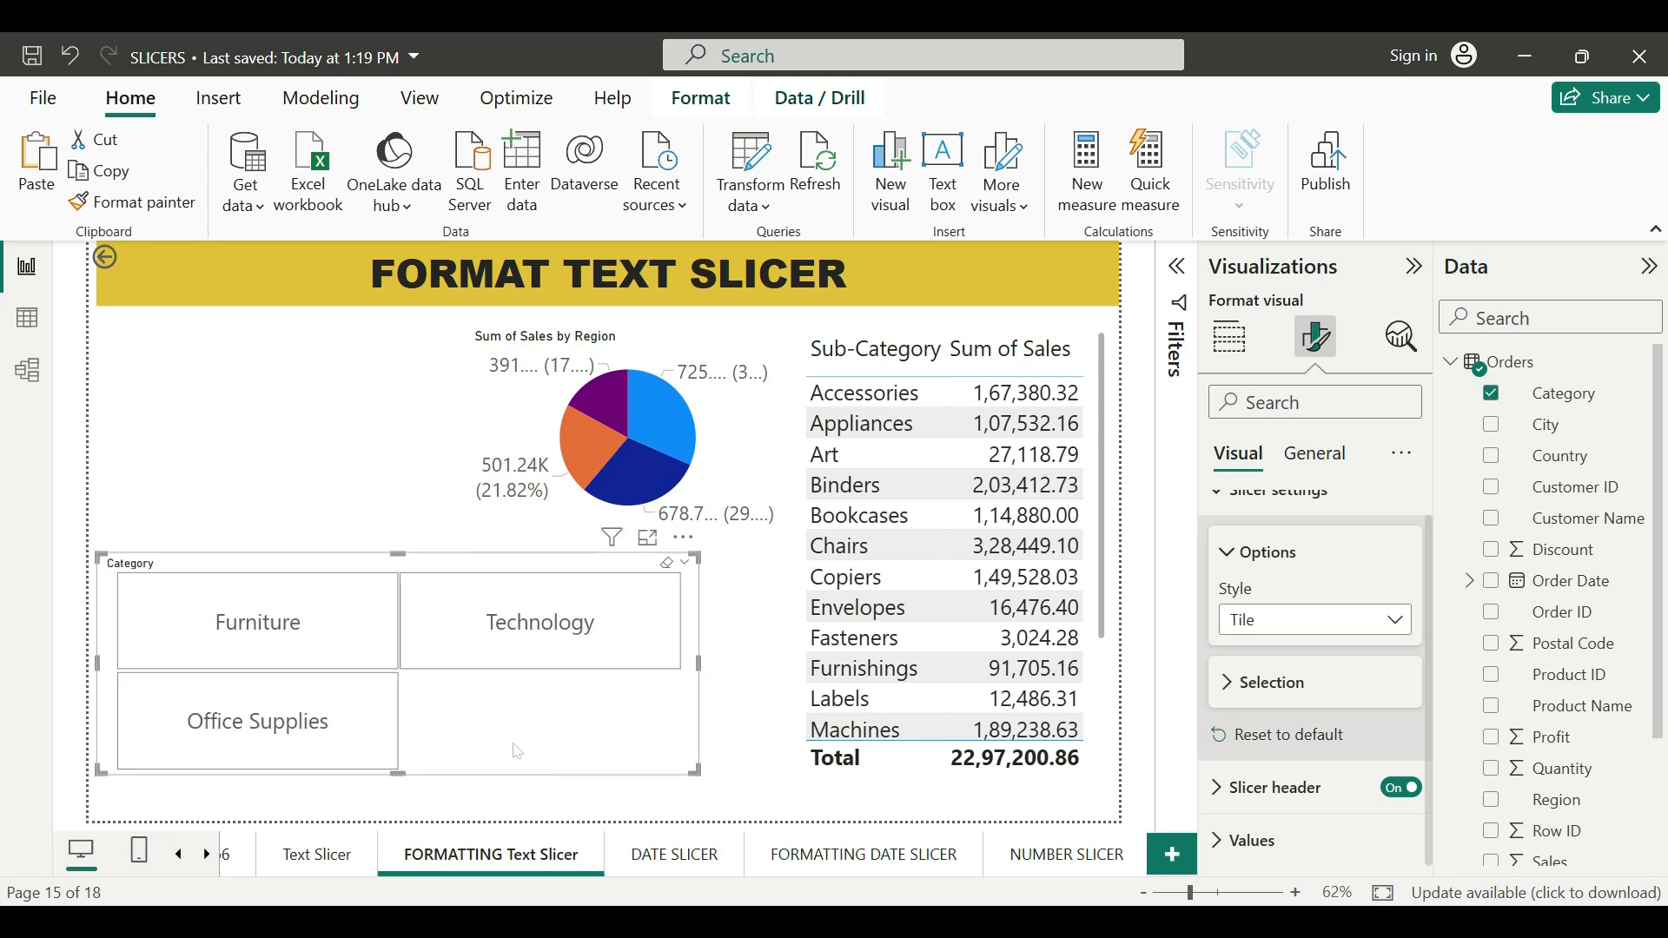
Filter by the Technology tile, toggle Office Supplies on and off, and shorten the slicer to a single row of tiles
click(547, 652)
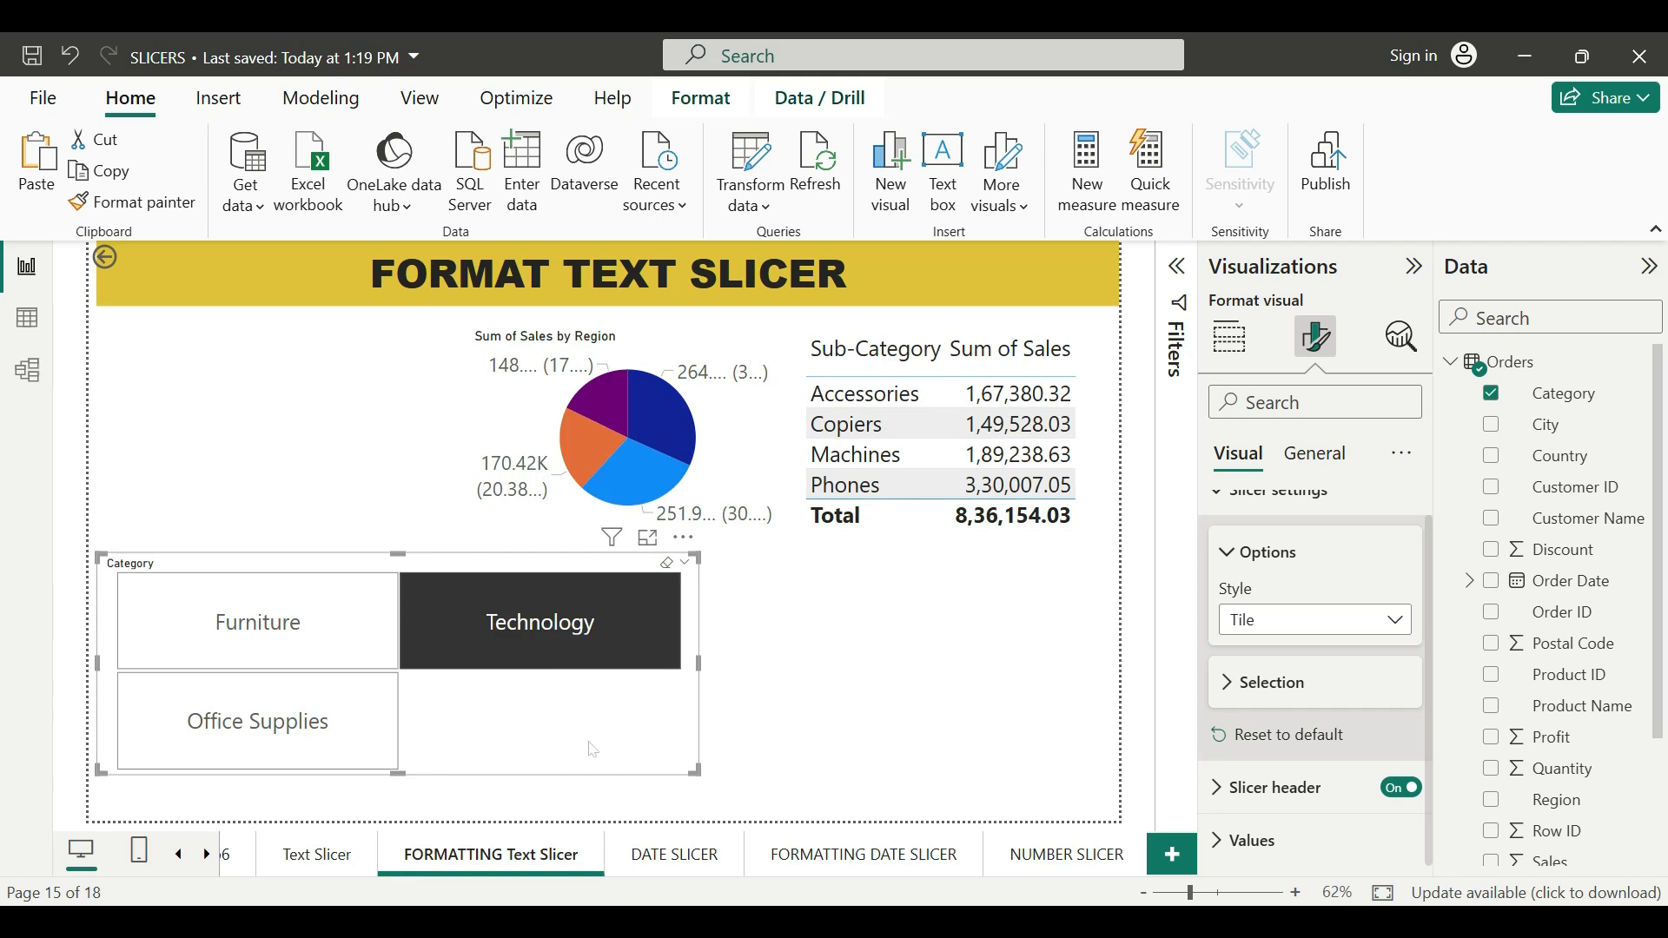
click(362, 715)
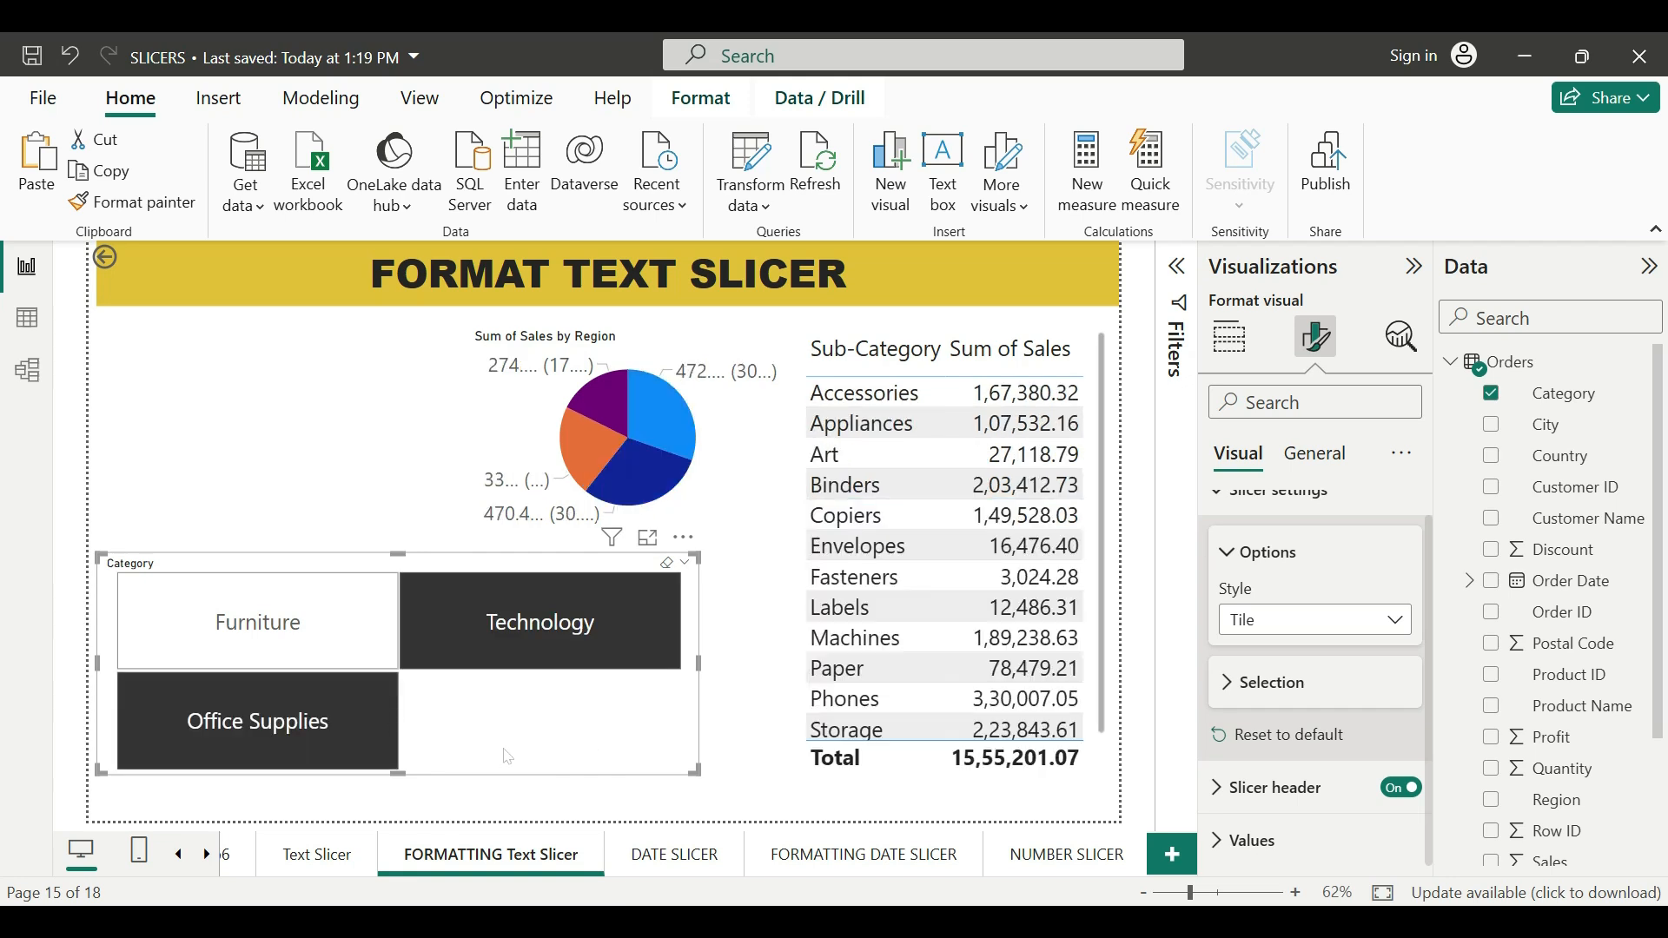
click(371, 745)
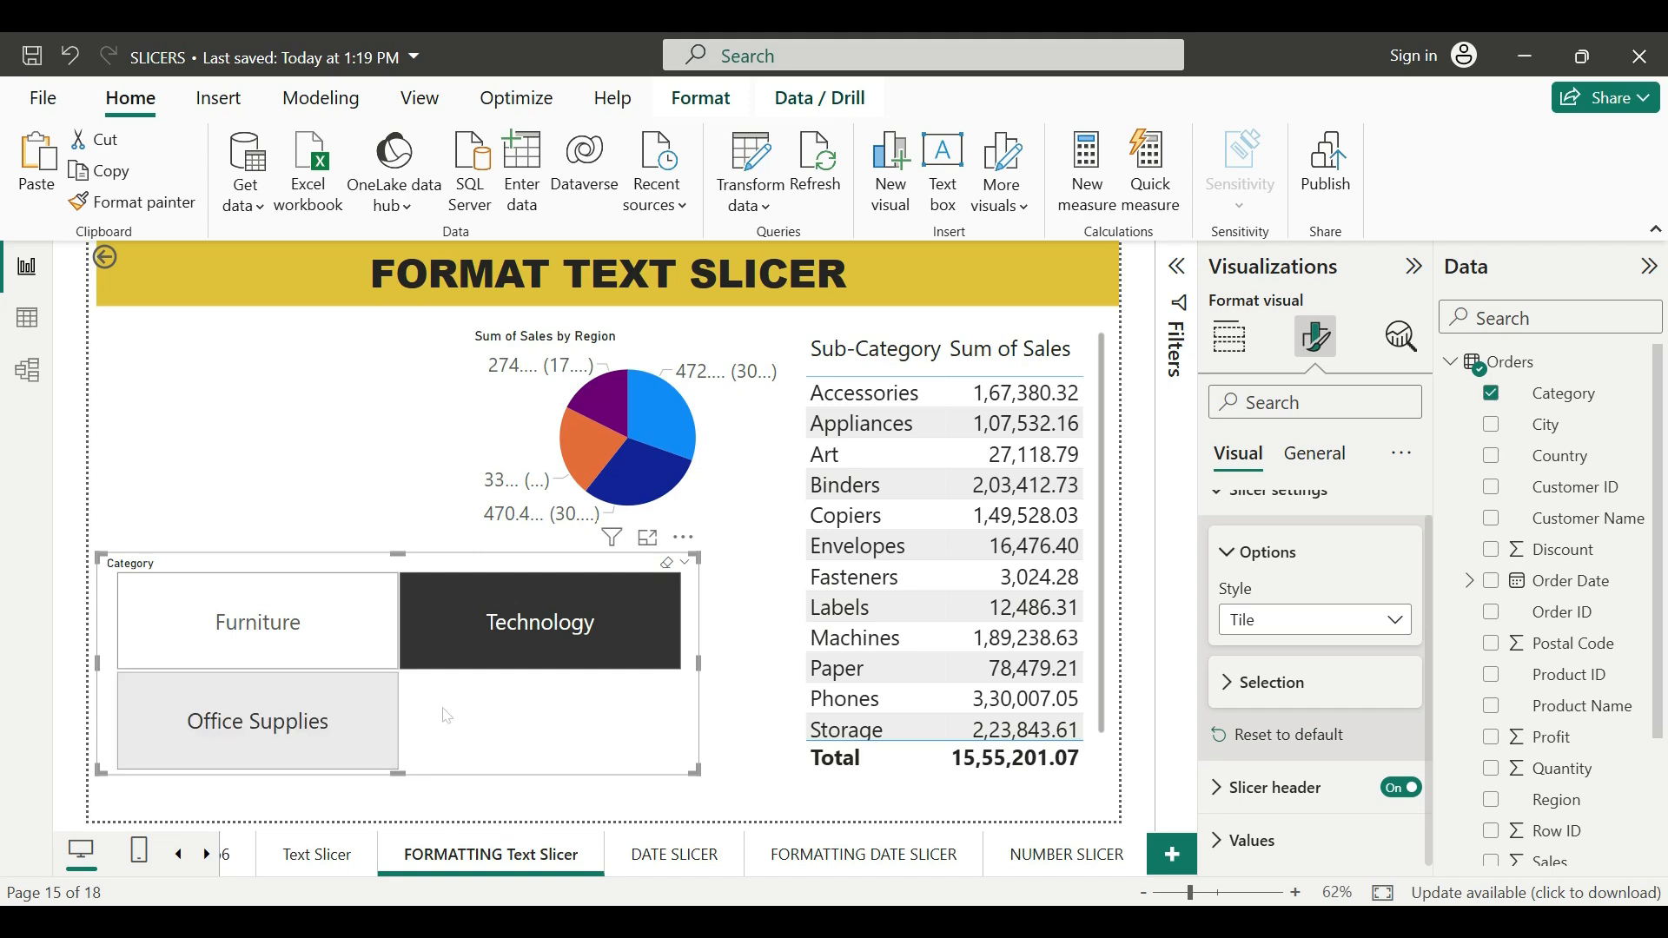
click(549, 658)
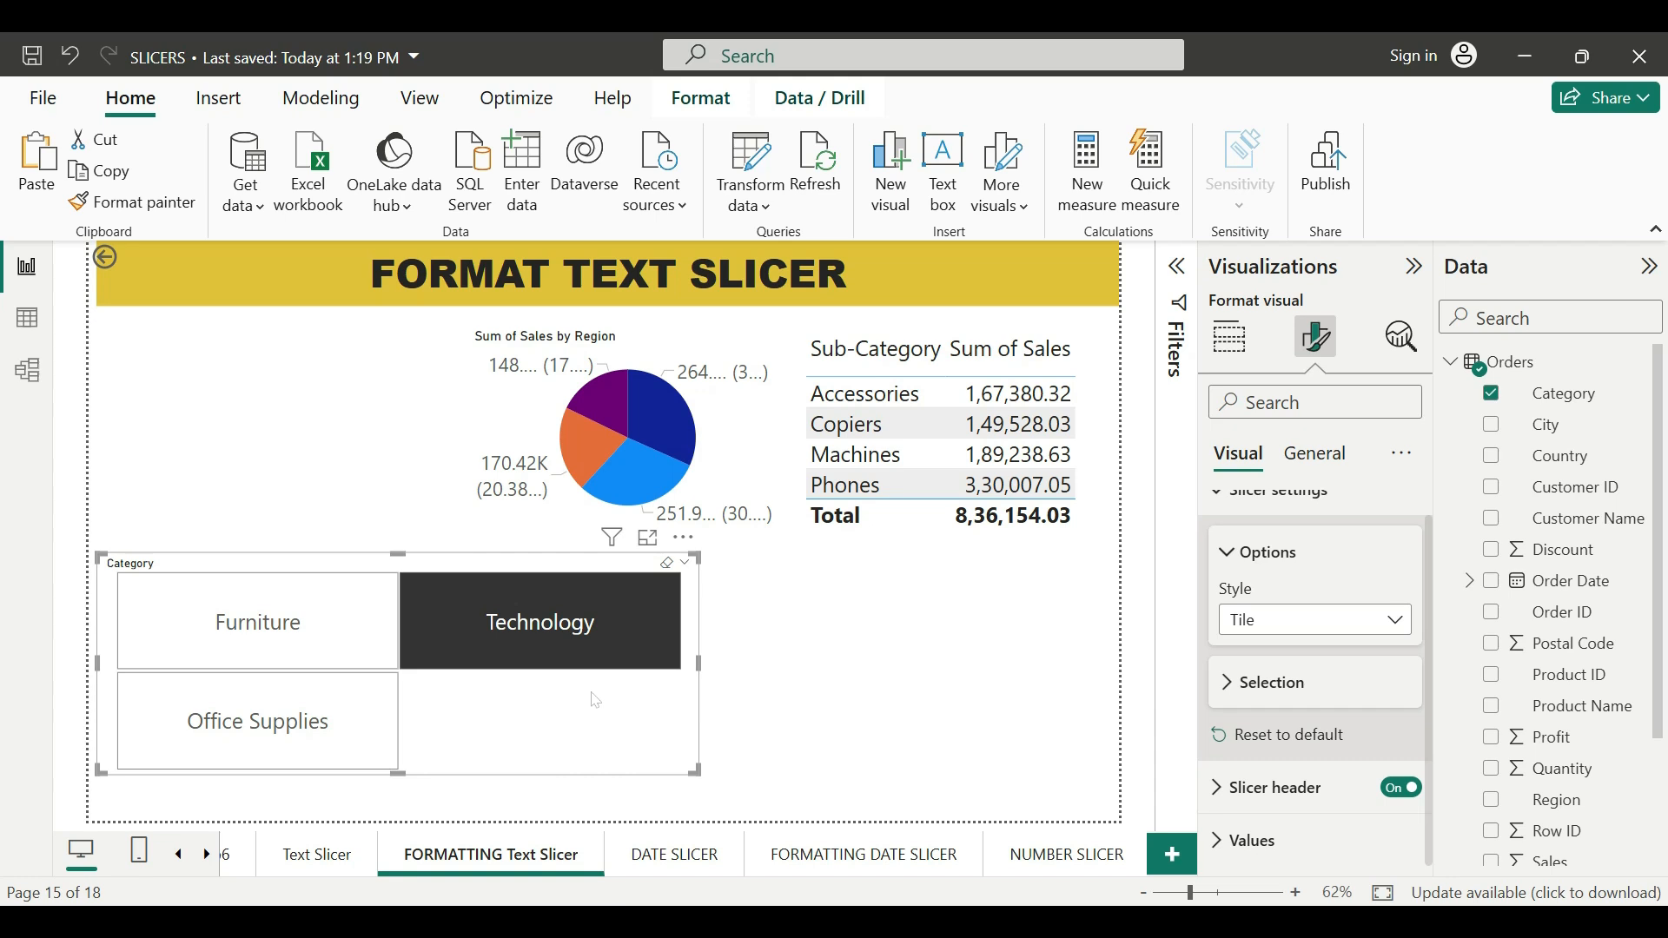
drag(398, 555, 415, 658)
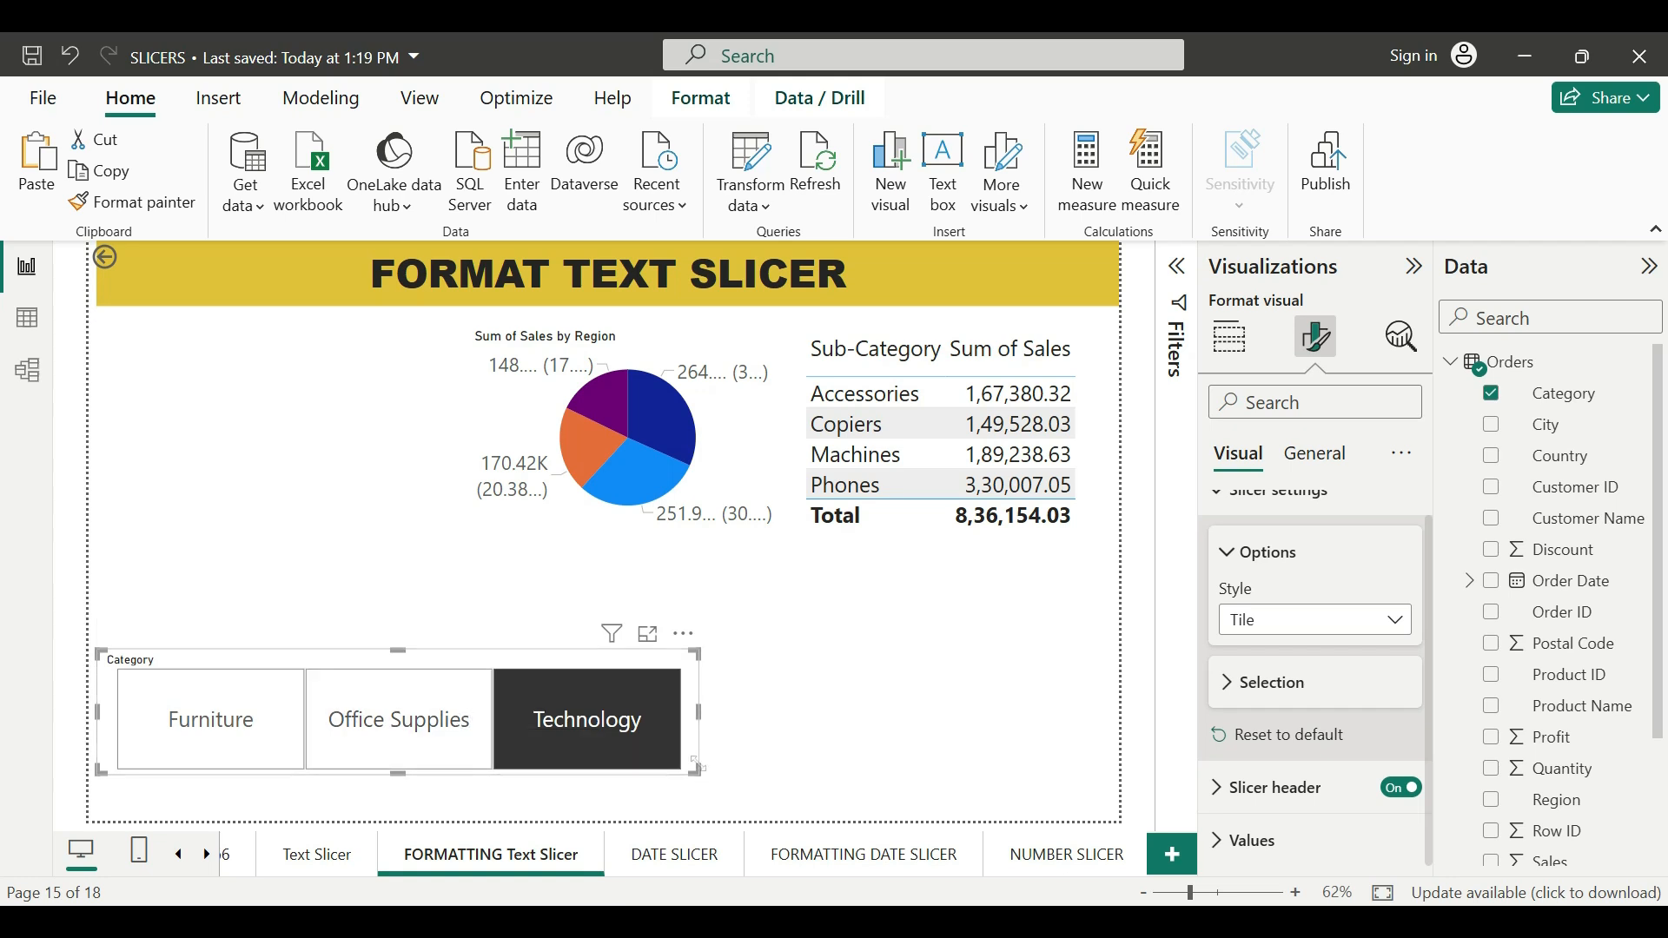
Add a State slicer to the left of the pie chart, sized to fit above the Category tiles
click(864, 679)
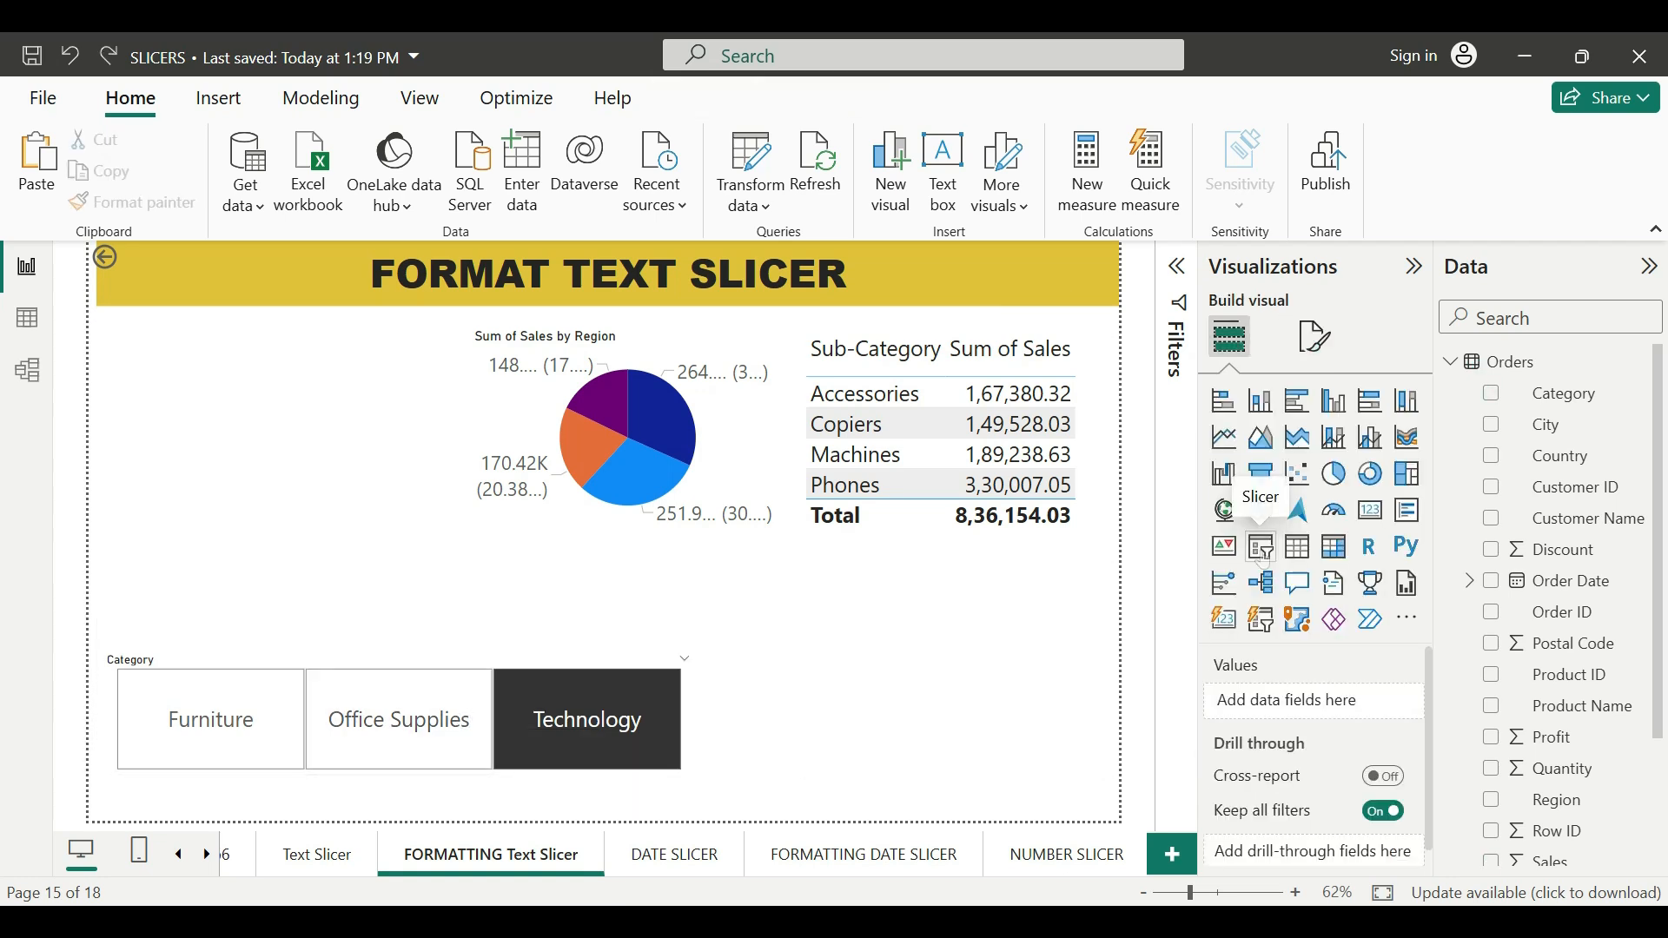
click(1262, 549)
drag(467, 533, 411, 618)
scroll(1555, 608, down, 3)
drag(1549, 819, 1286, 701)
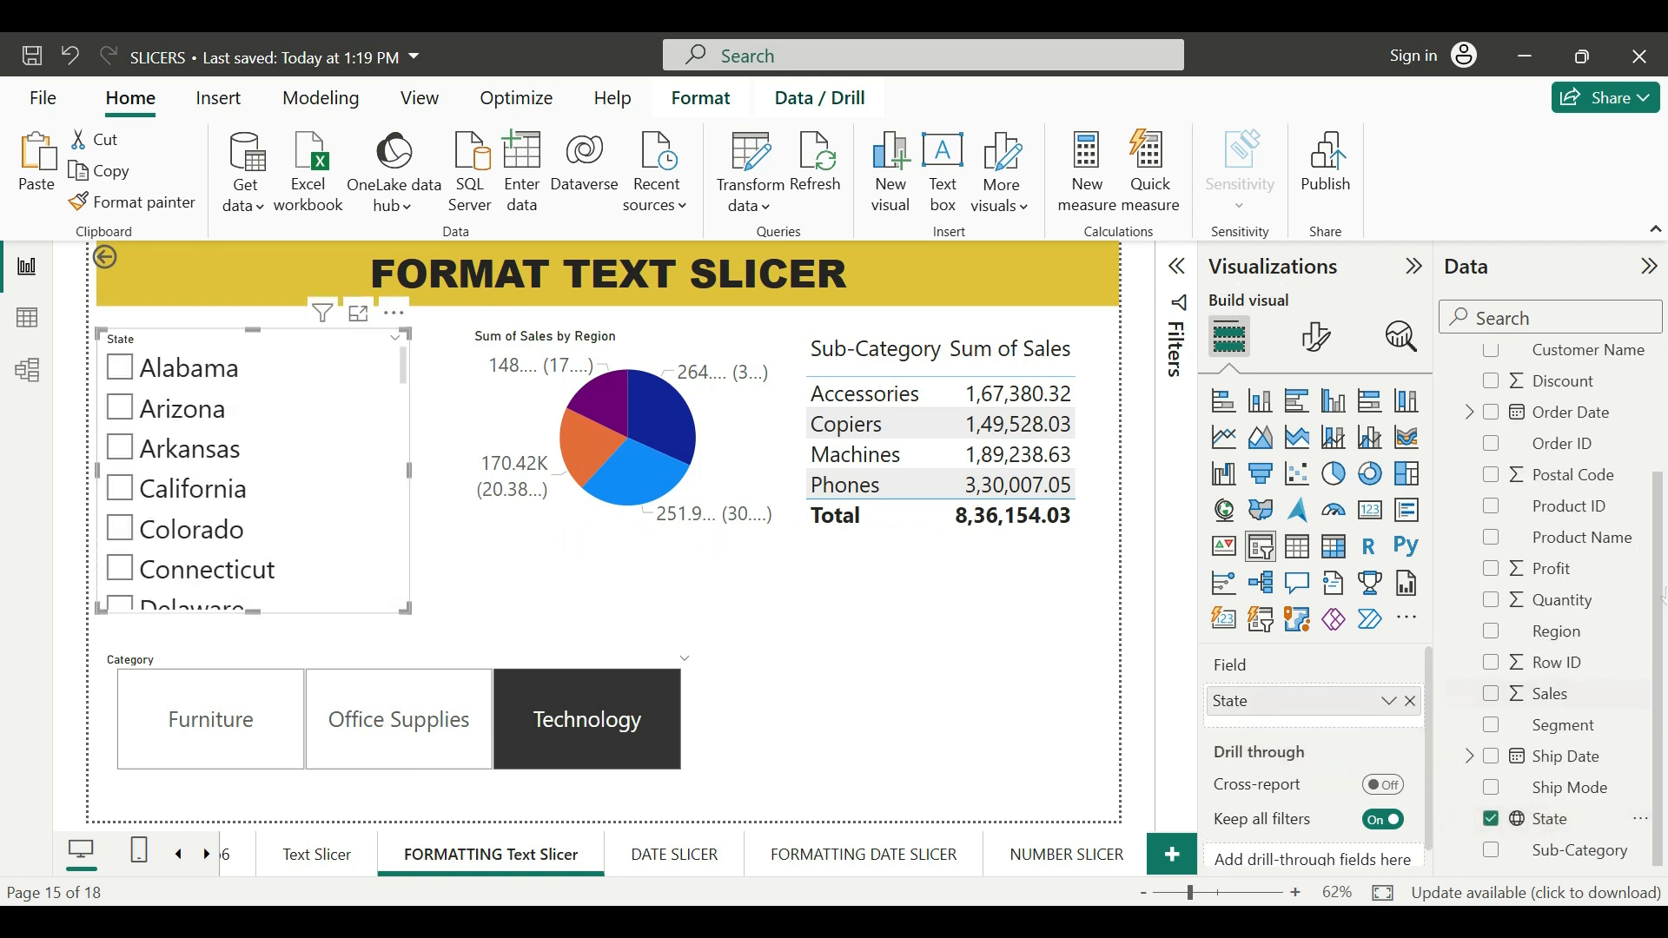
Set the State slicer's style to Dropdown
click(1316, 337)
click(1277, 514)
scroll(1353, 622, down, 1)
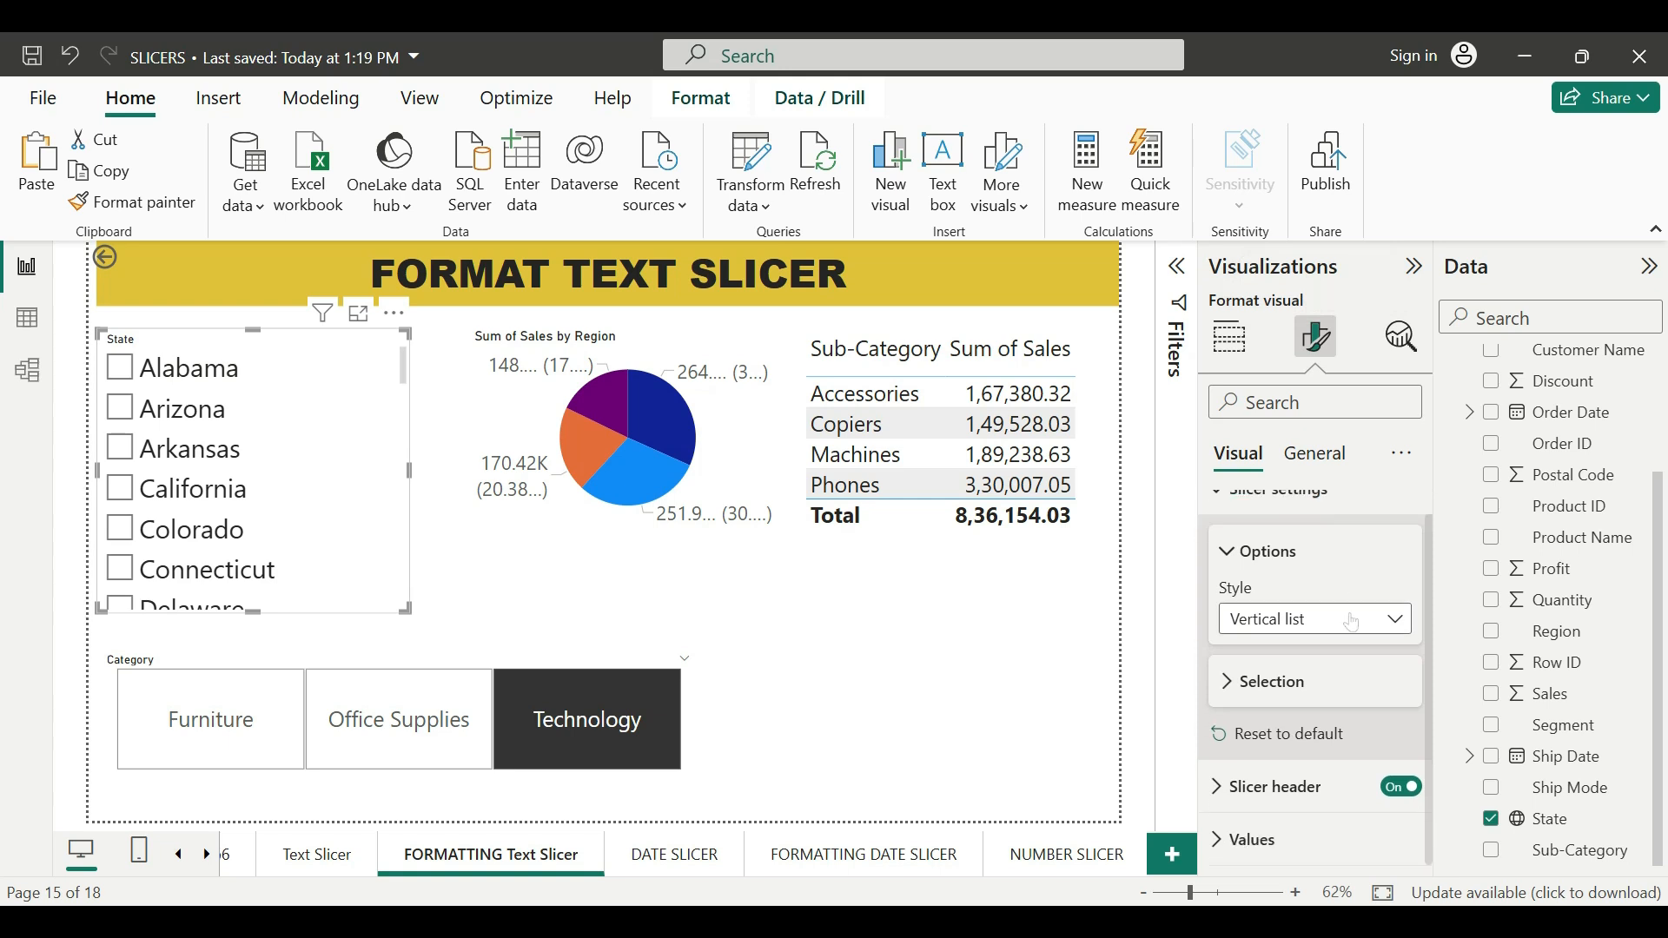
click(1352, 622)
click(1286, 724)
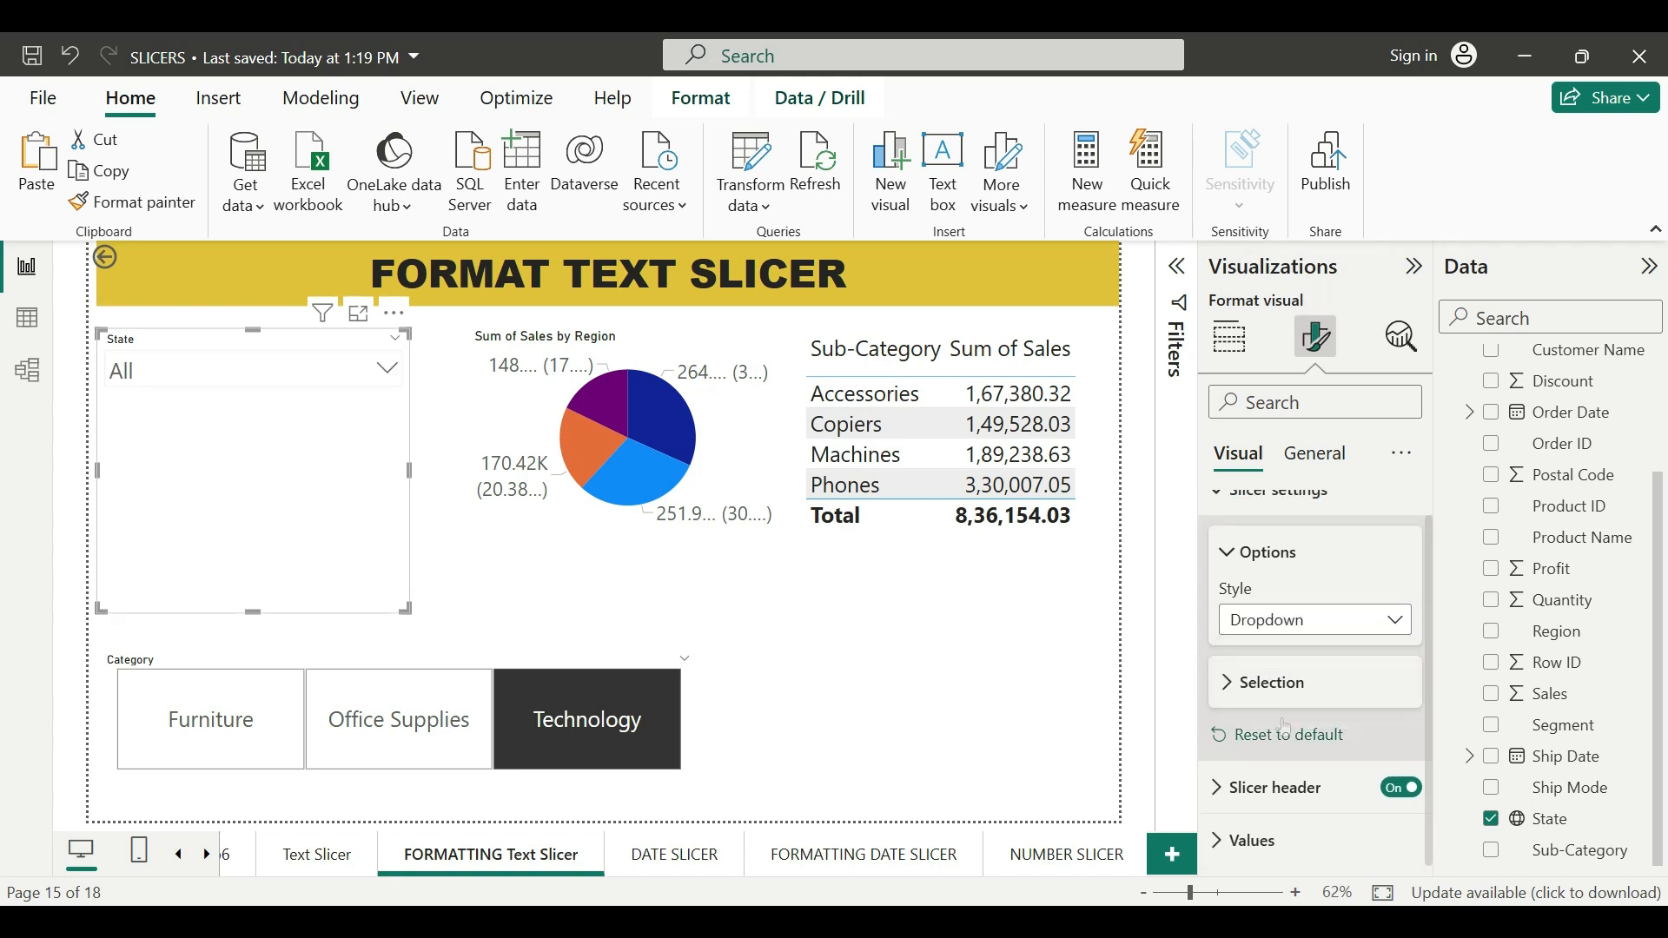
Expand the State dropdown, look through the listed states, and clear the slicer's selections
click(388, 373)
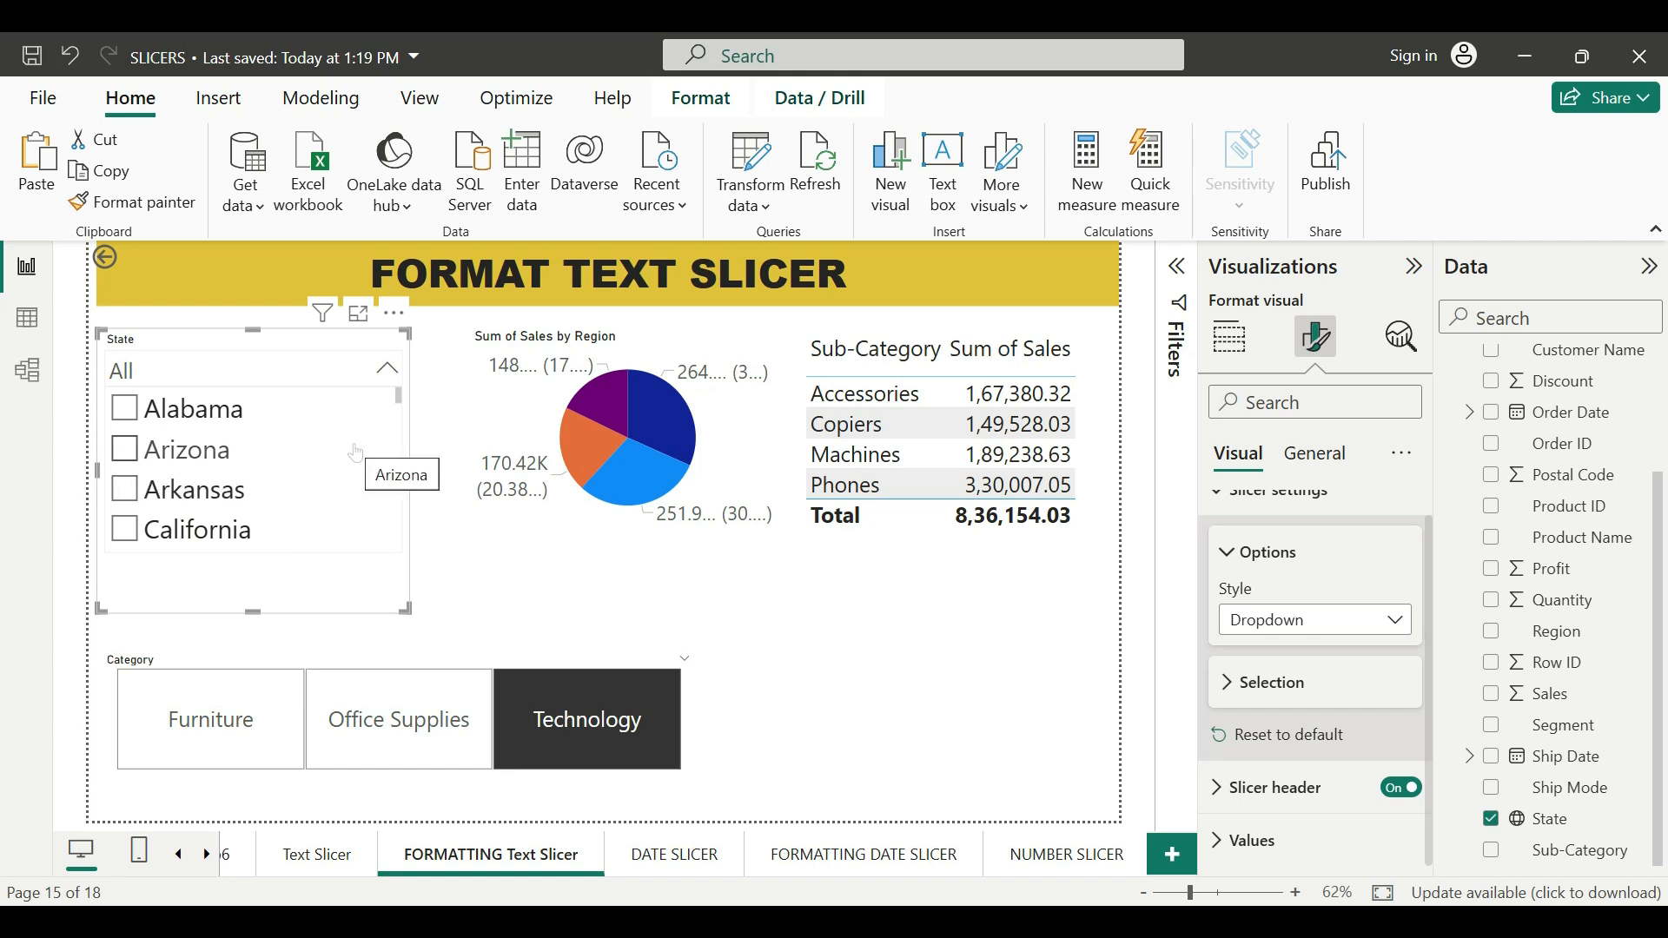
scroll(330, 456, down, 2)
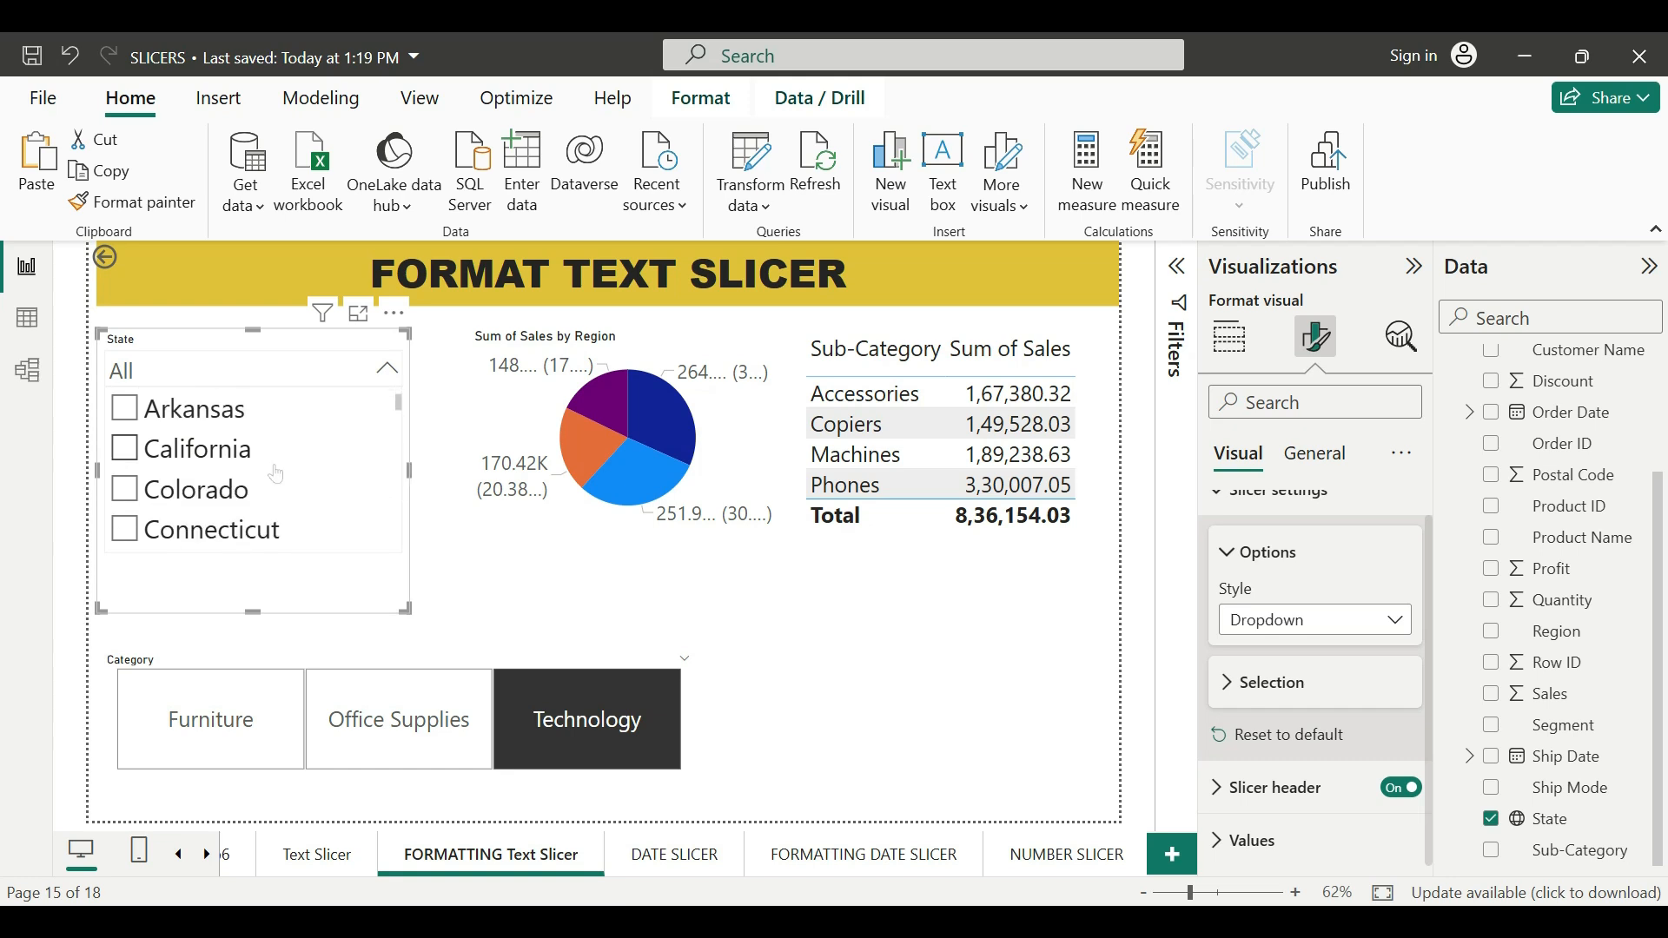
scroll(330, 458, down, 3)
scroll(330, 457, up, 4)
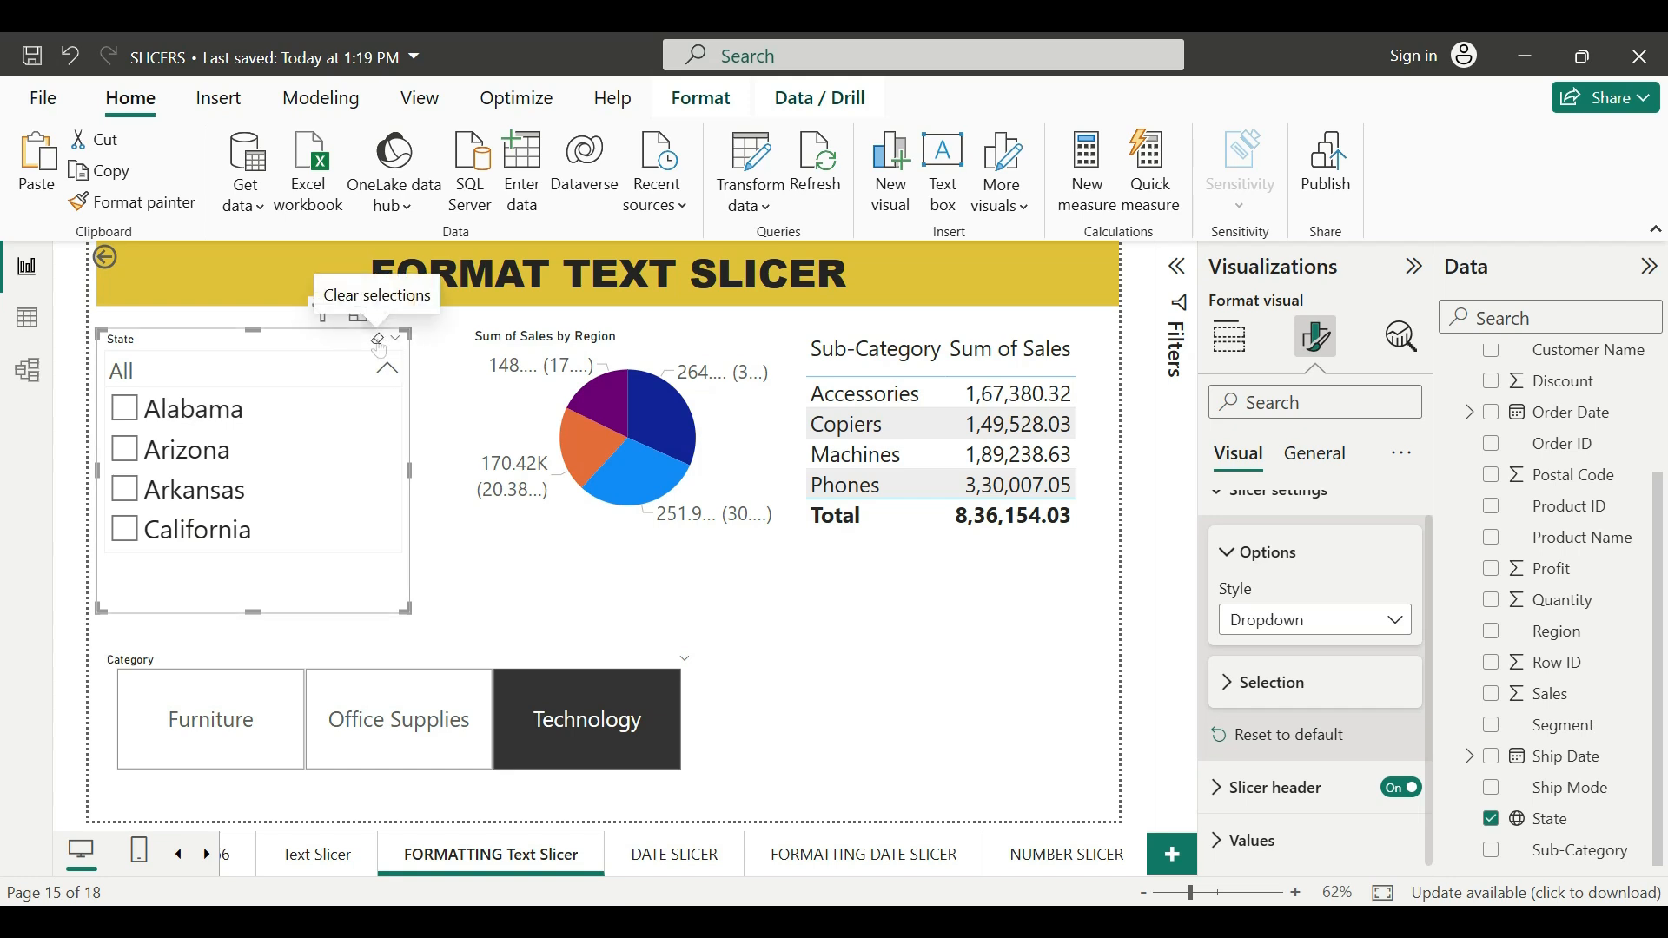
click(377, 341)
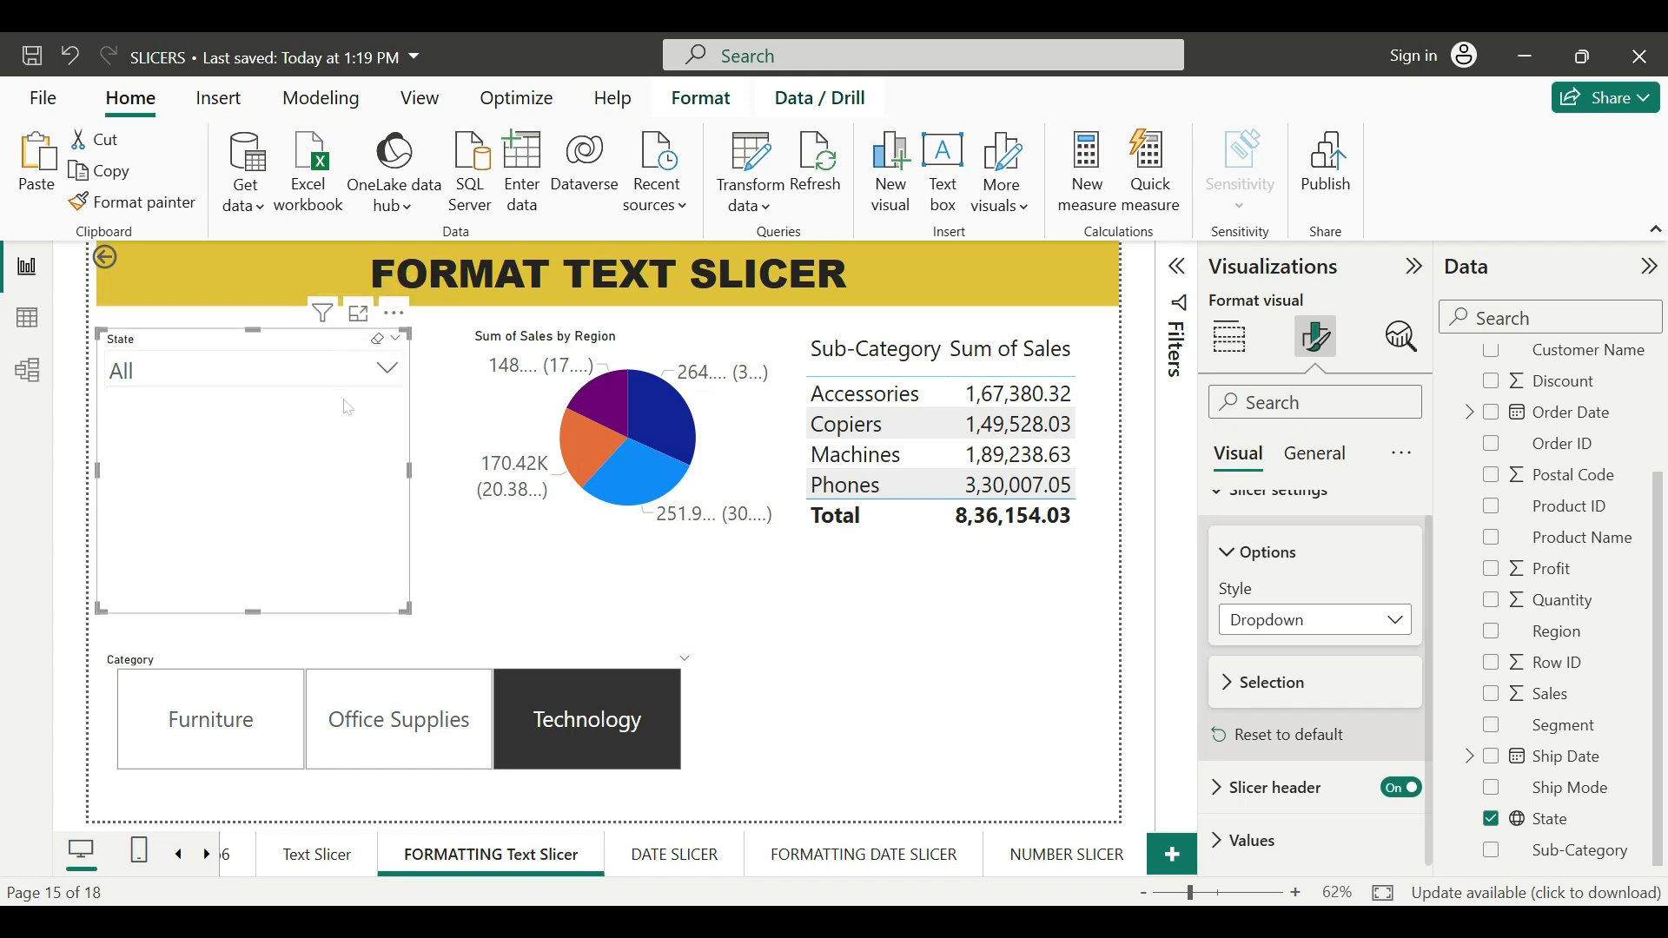
Give the Category slicer's unselected tiles a light yellow background in the value formatting
click(399, 658)
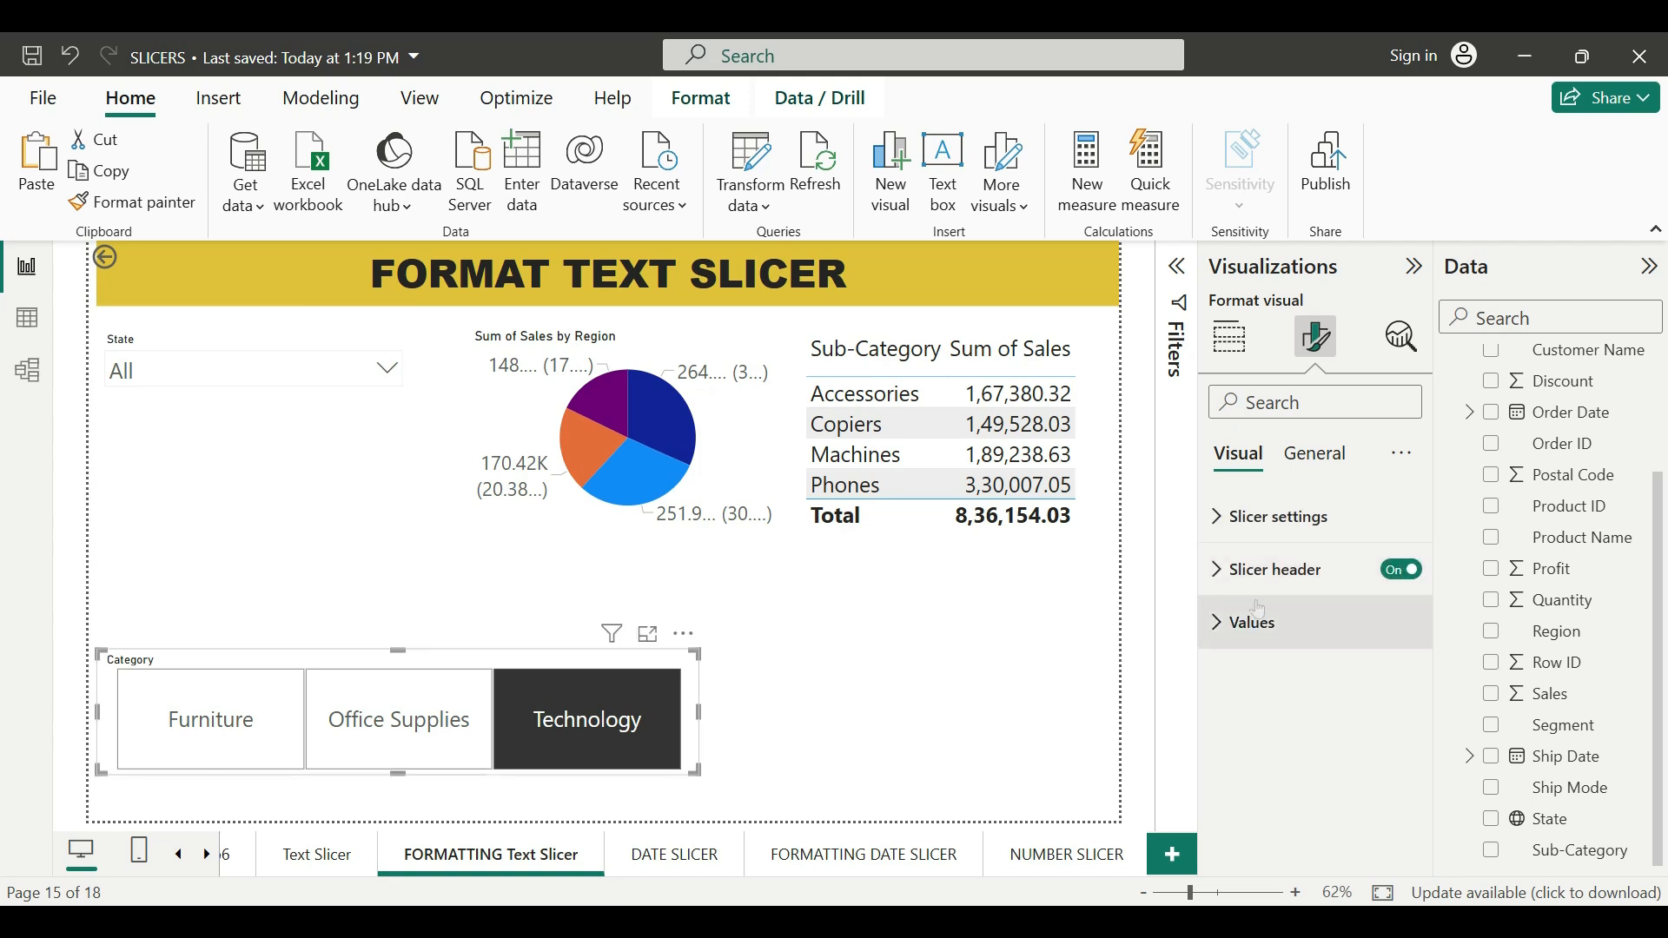
click(1223, 572)
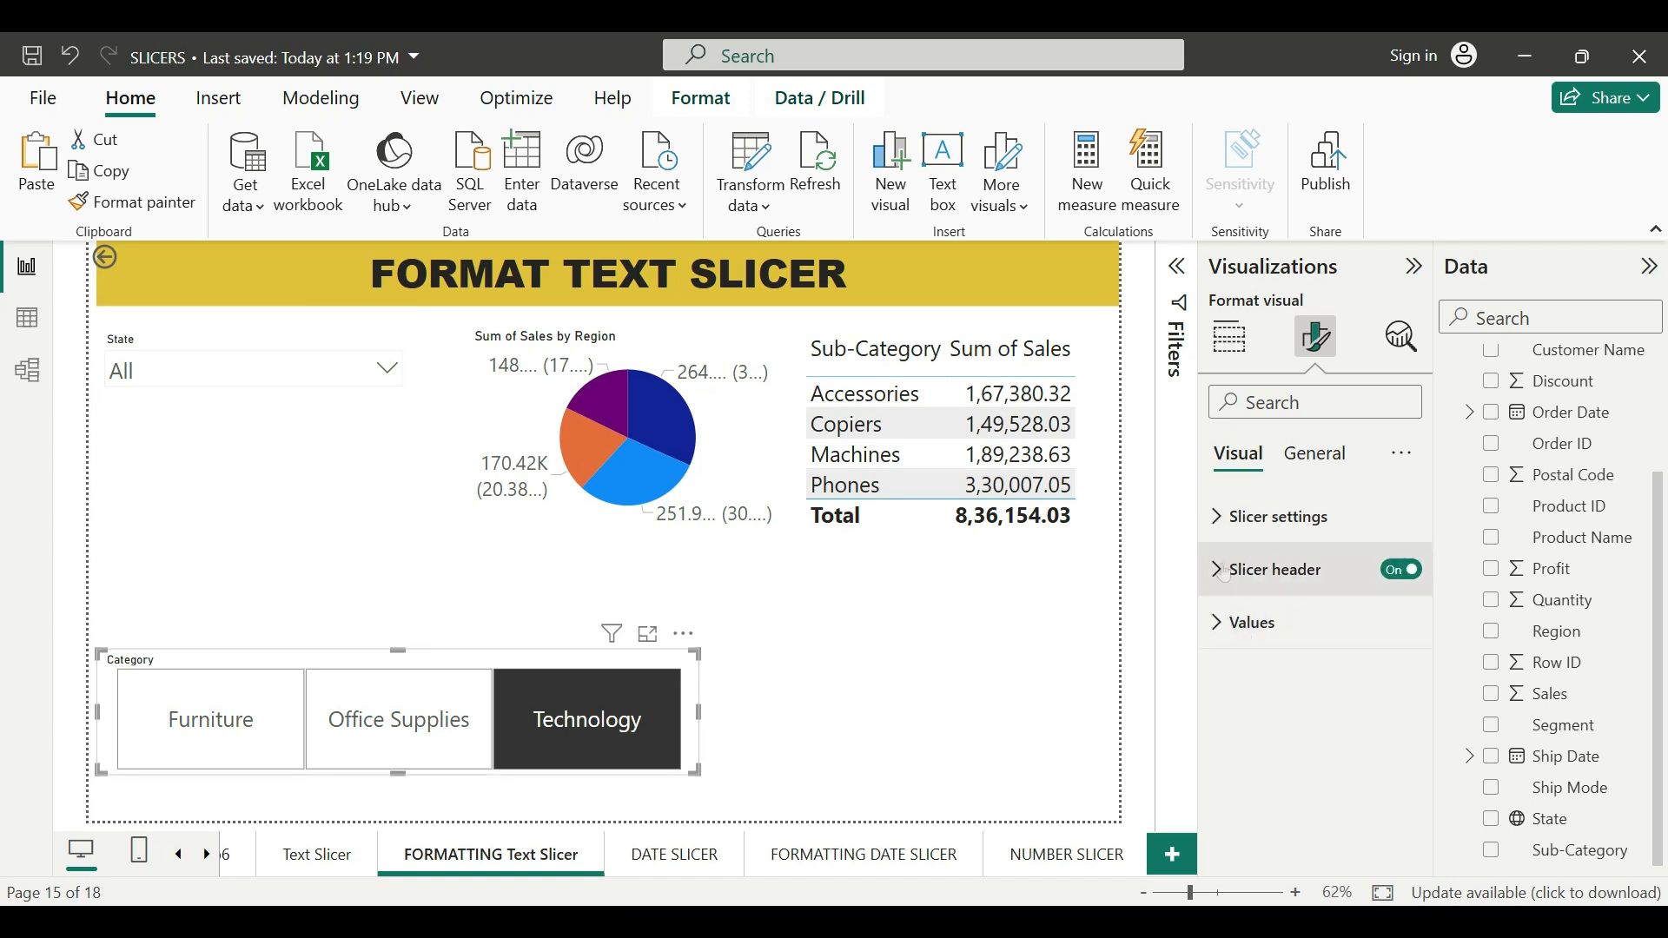
click(1223, 571)
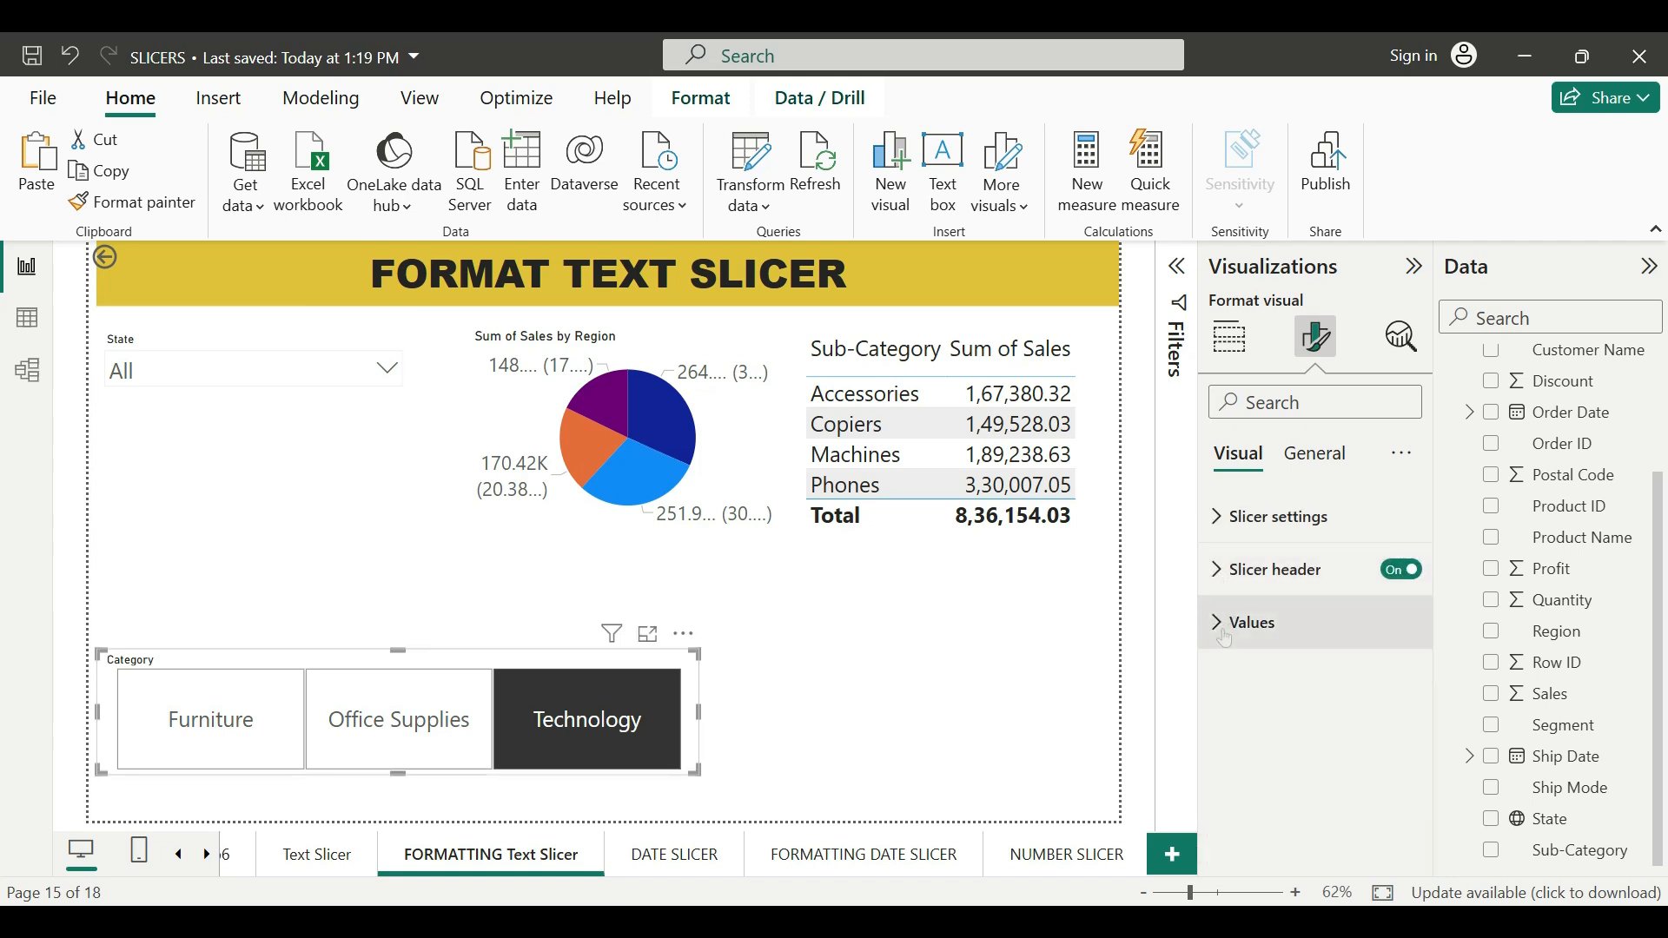
click(1226, 624)
scroll(1294, 635, down, 2)
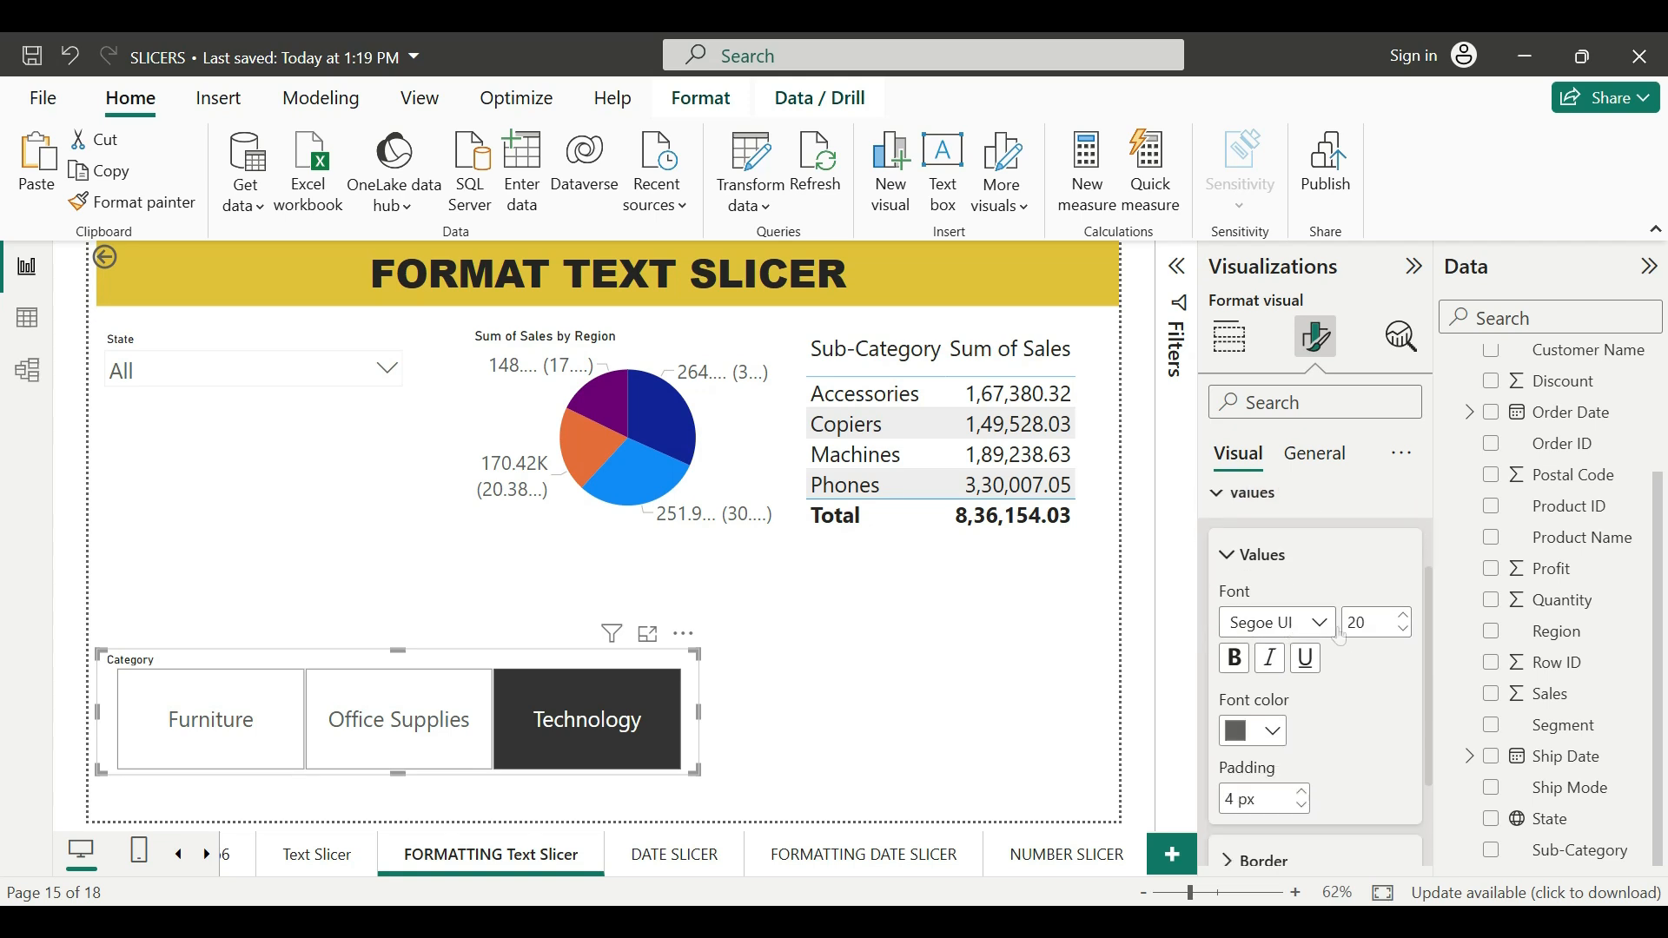
scroll(1295, 635, down, 2)
click(1273, 601)
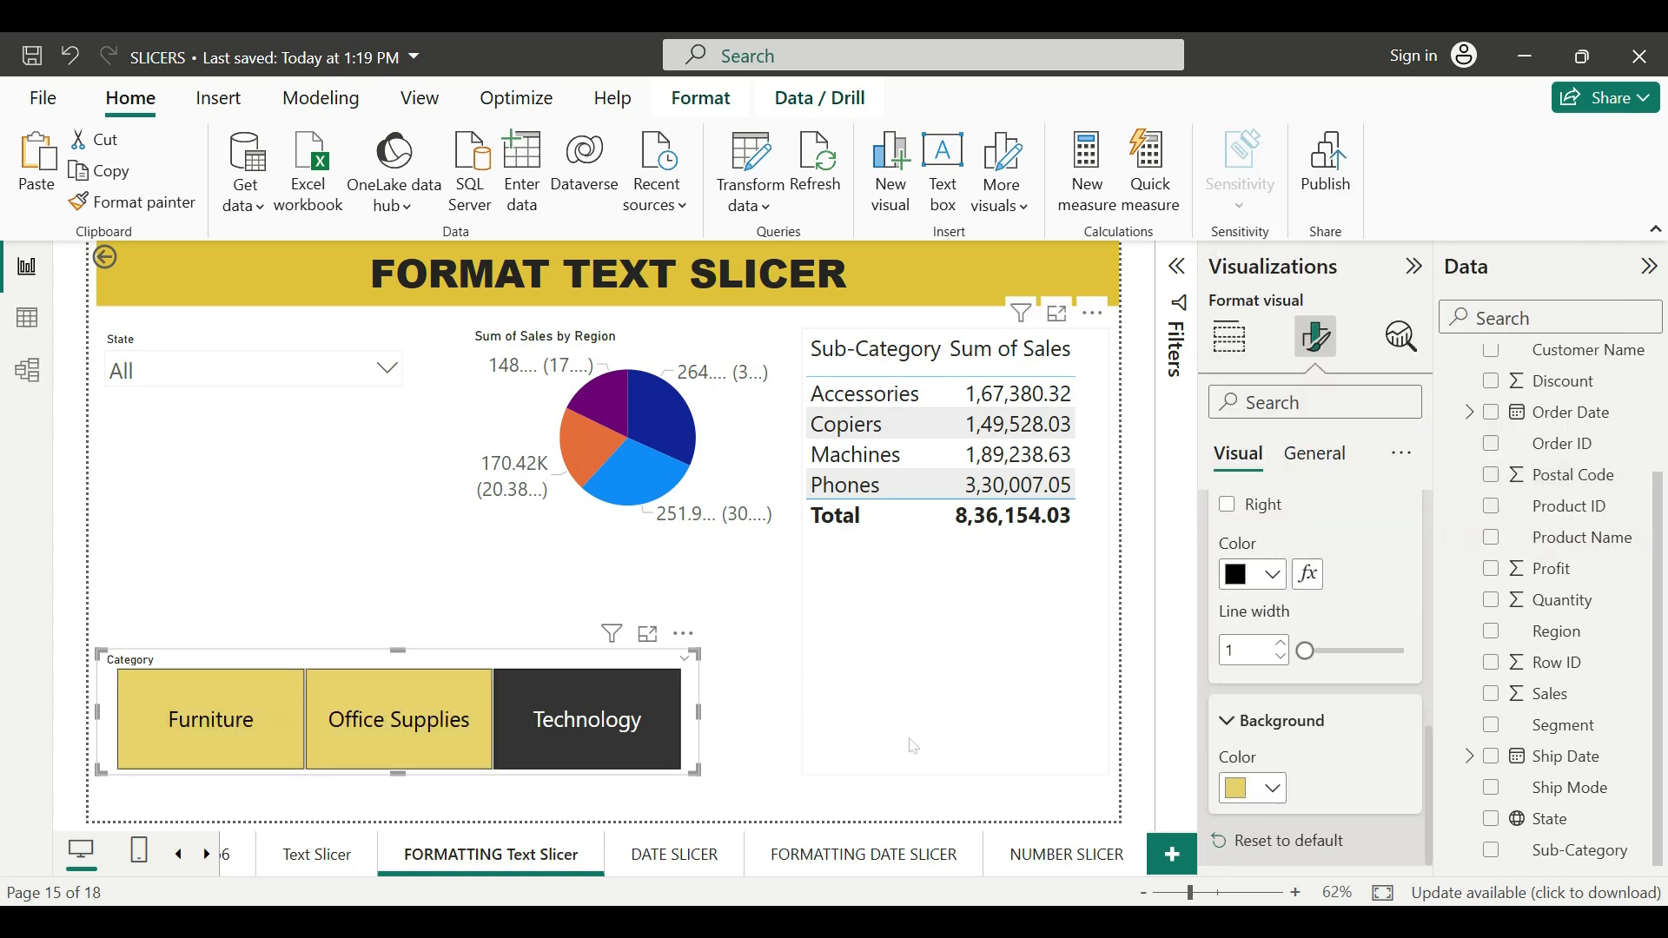
Deselect the Technology tile in the Category slicer and increase the line width of the tile borders
click(812, 712)
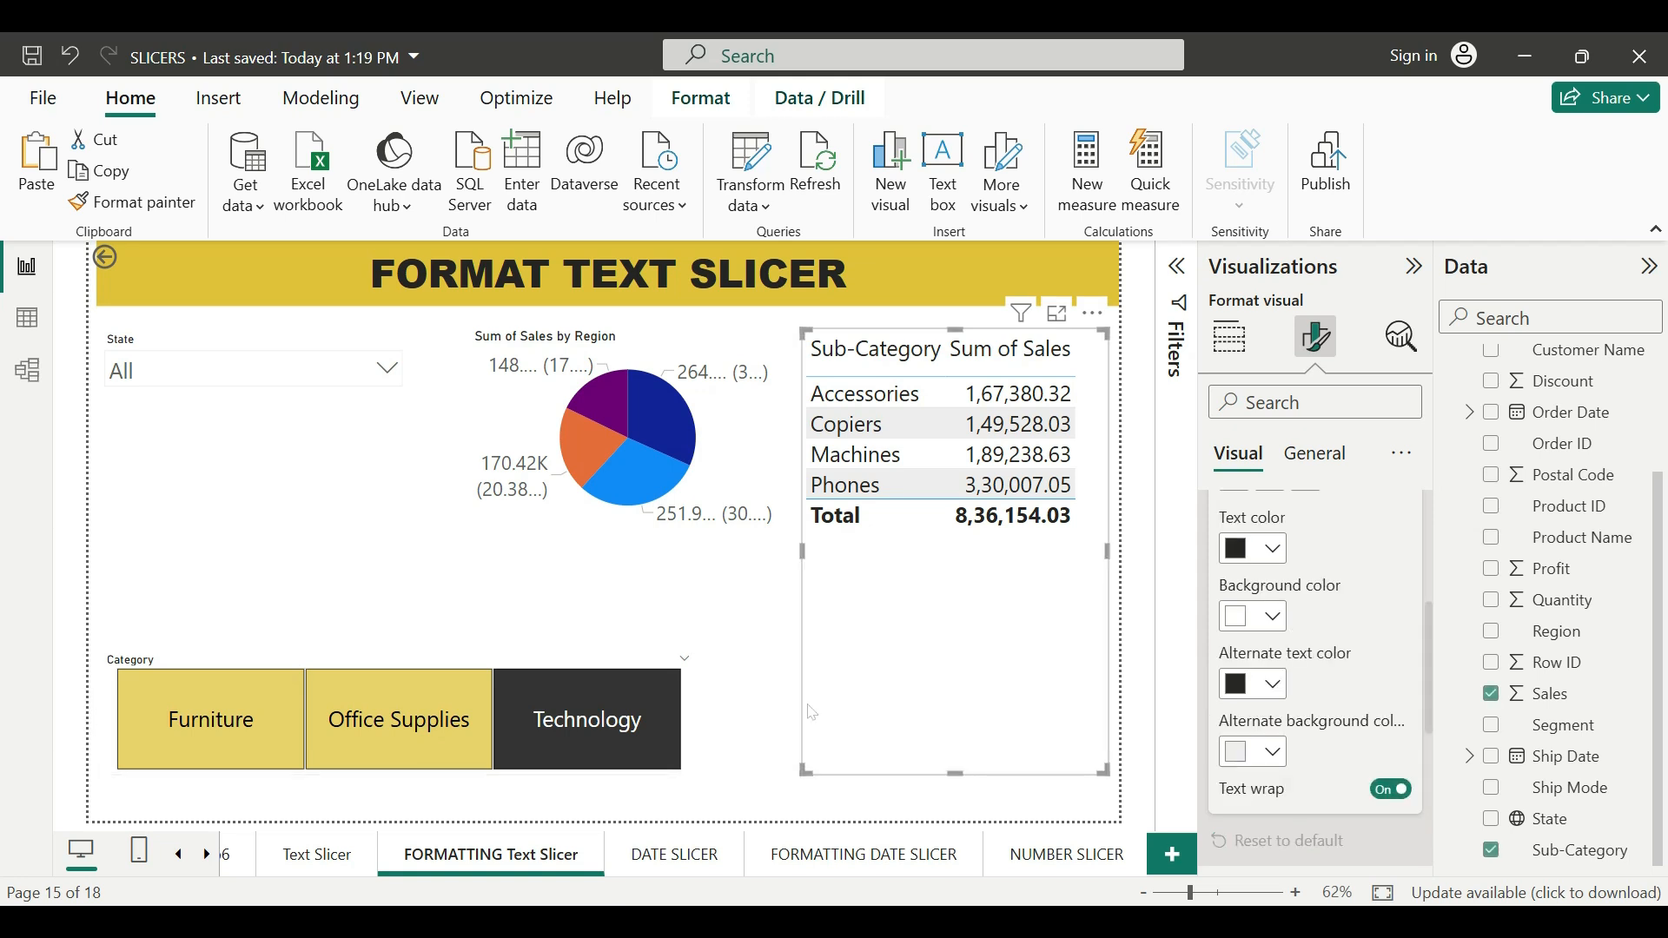
click(652, 728)
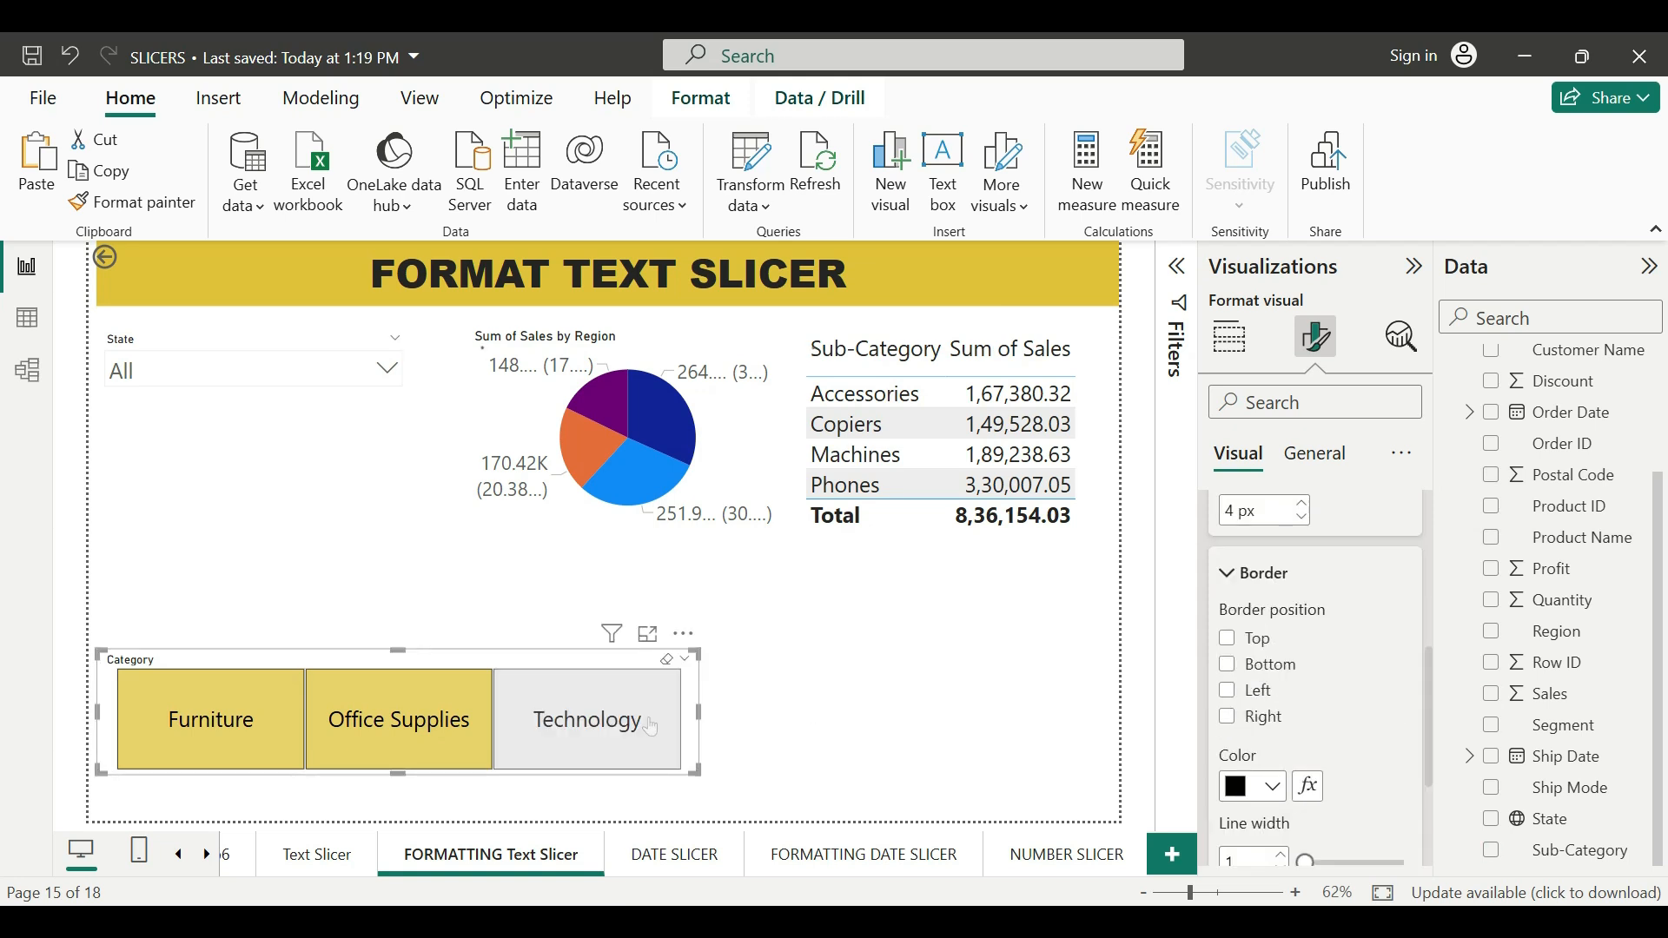
click(653, 726)
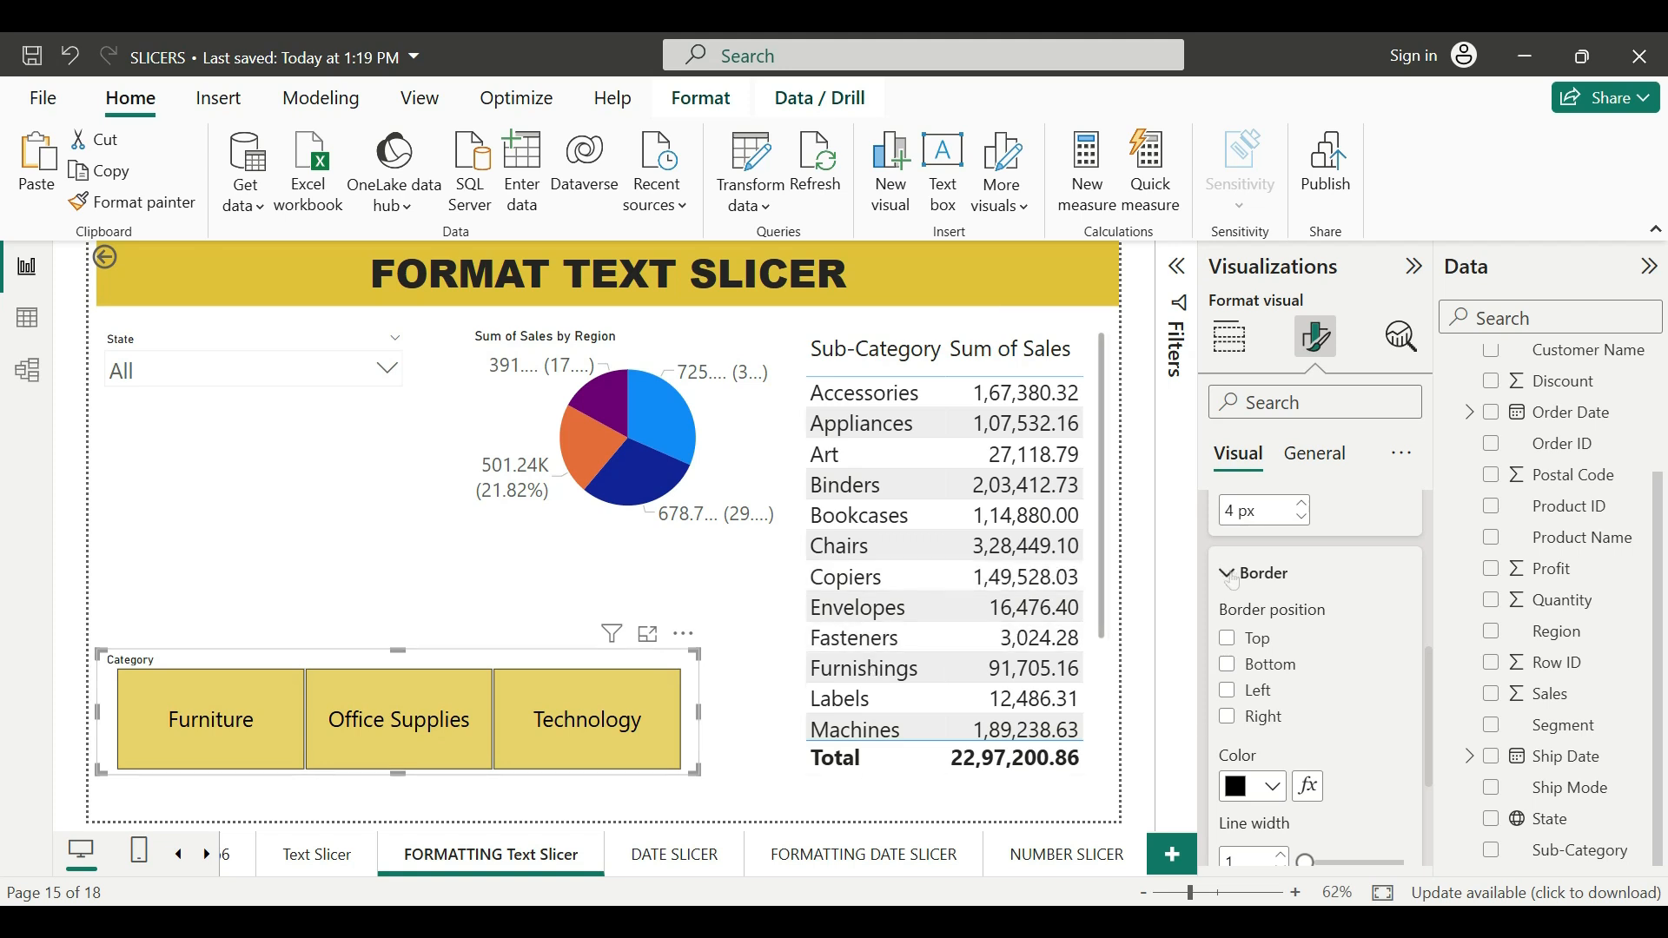
scroll(1269, 637, down, 3)
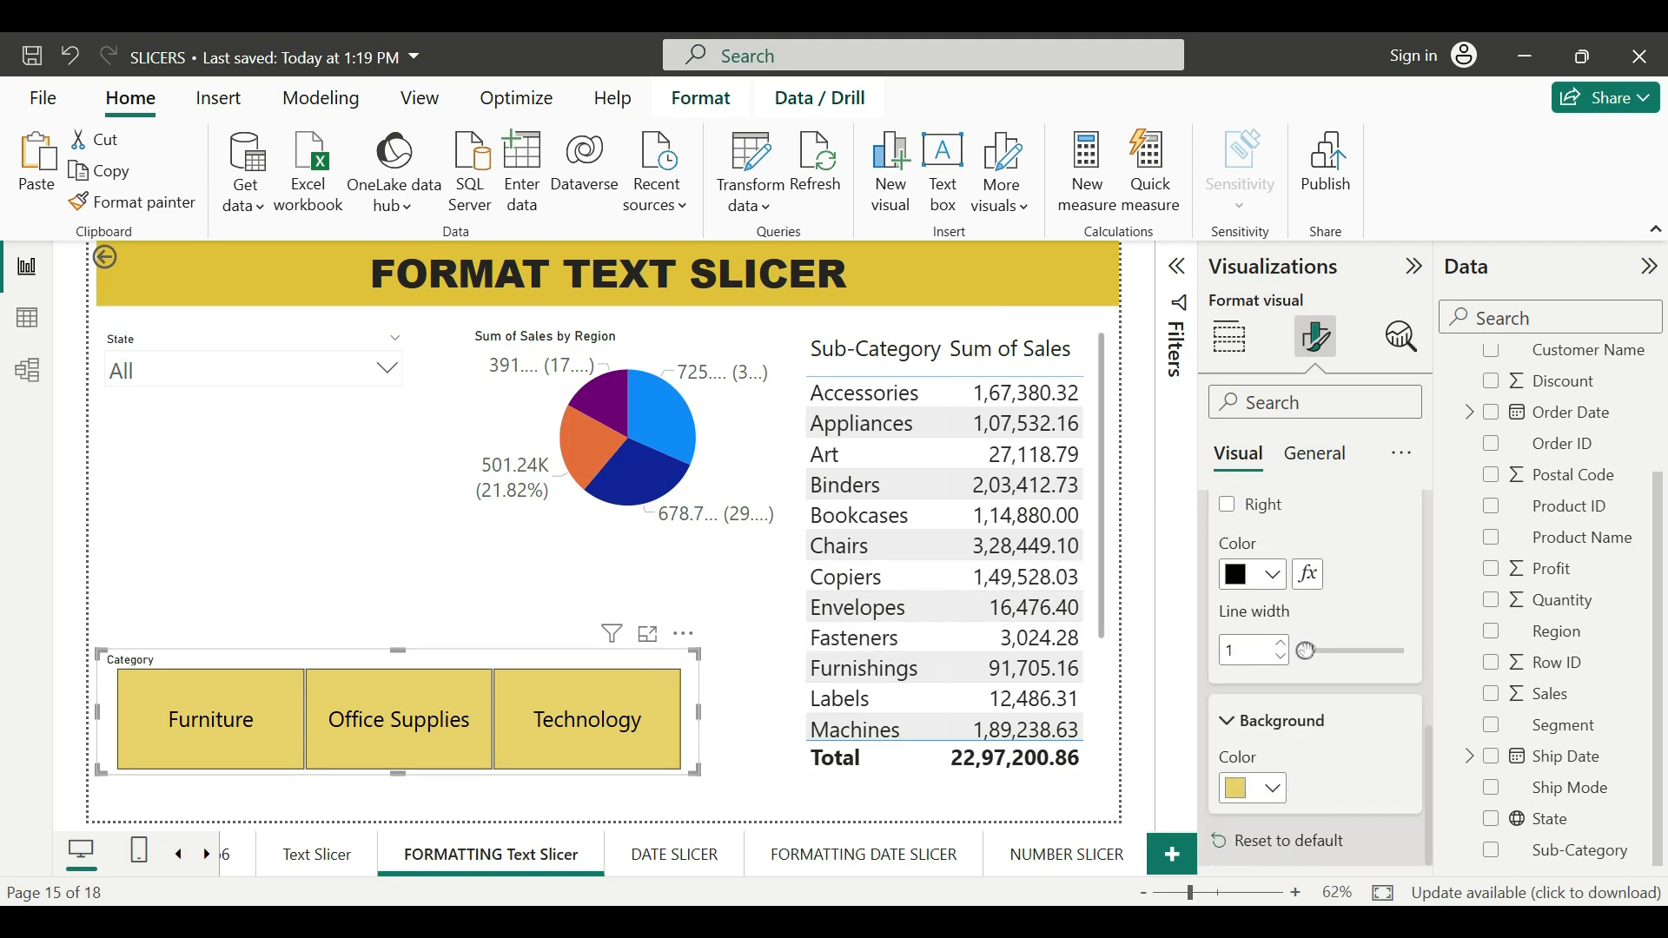
drag(1306, 650, 1409, 653)
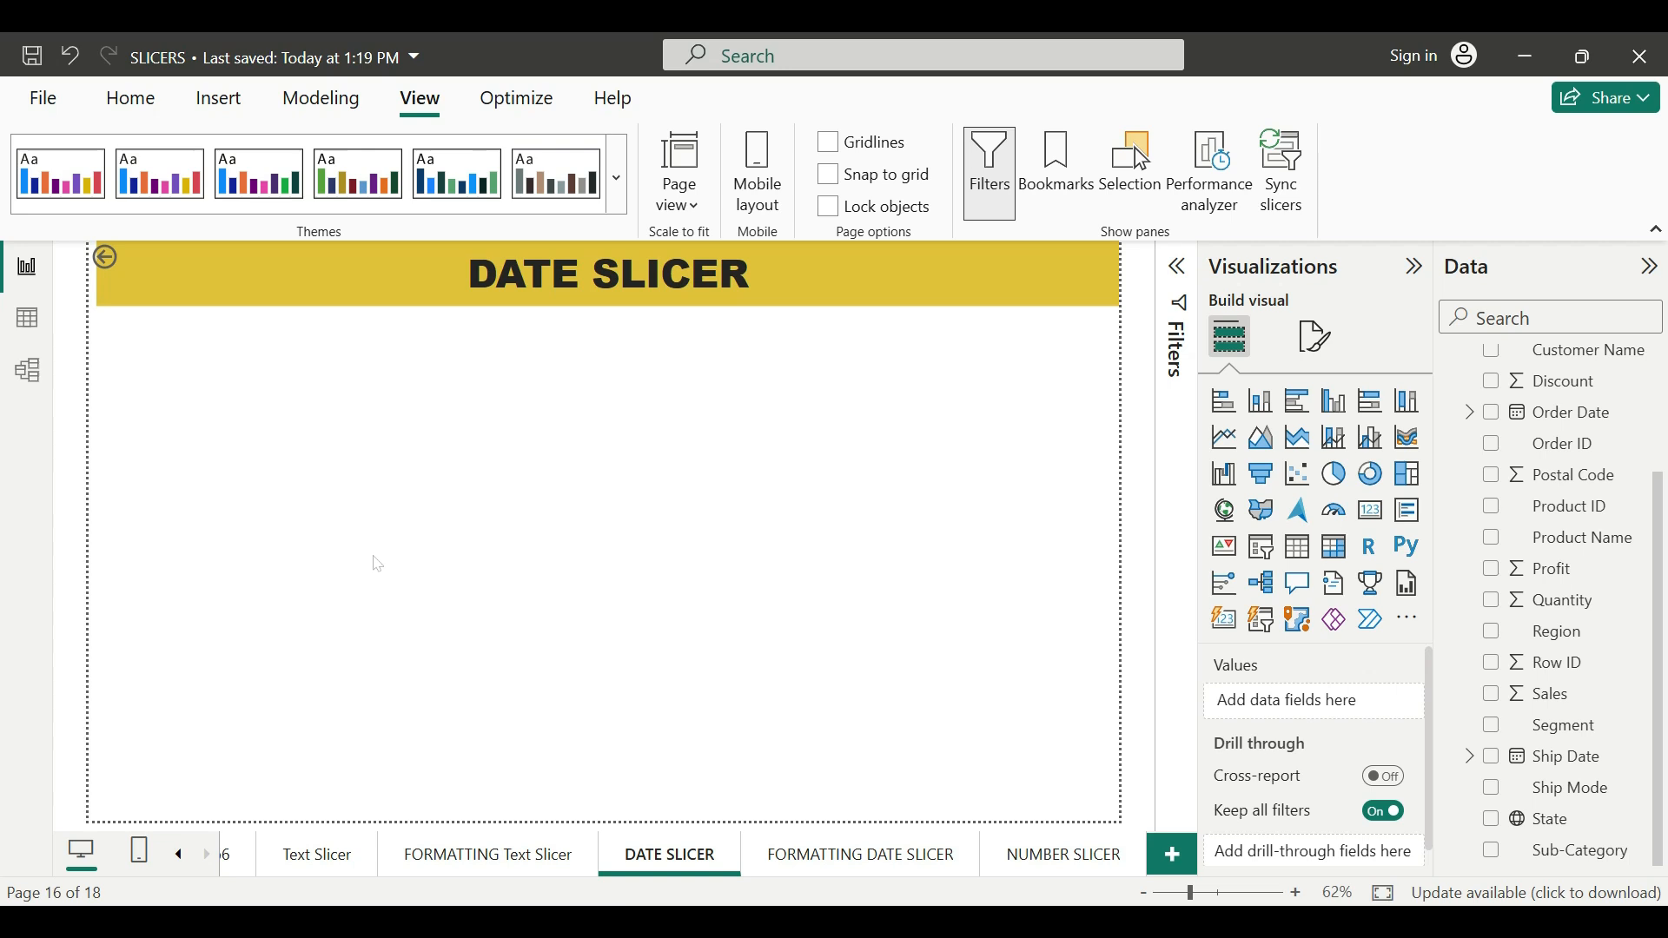
Add an Order Date slicer to the DATE SLICER page and place it just below the title banner
click(1262, 547)
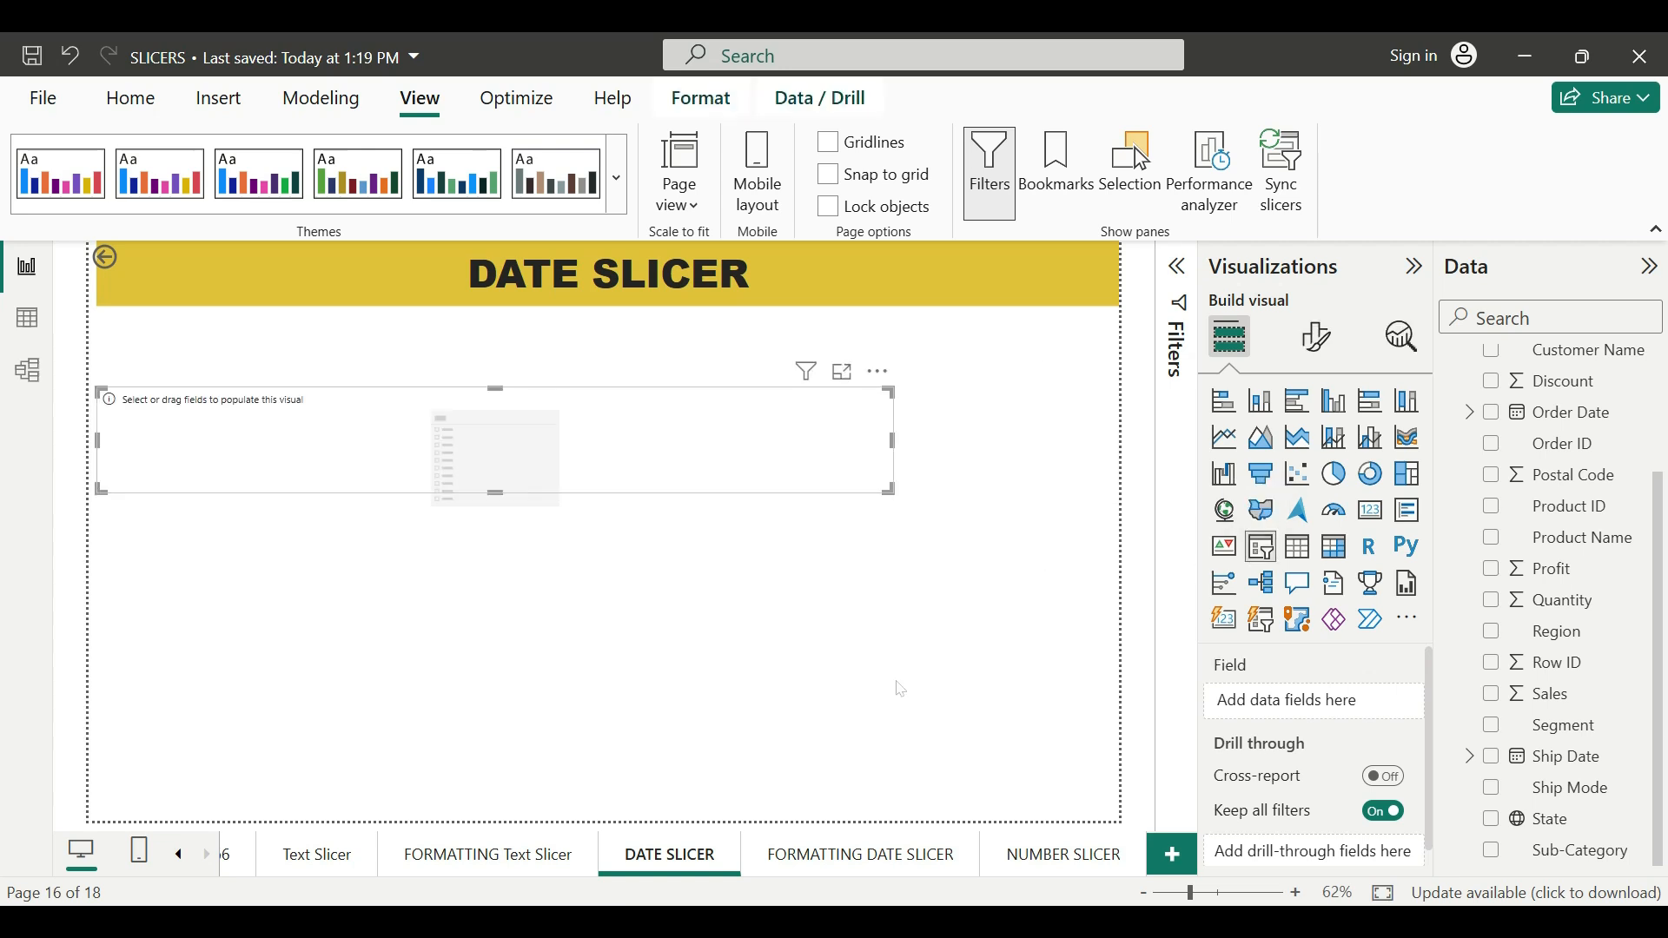
drag(1564, 413, 682, 451)
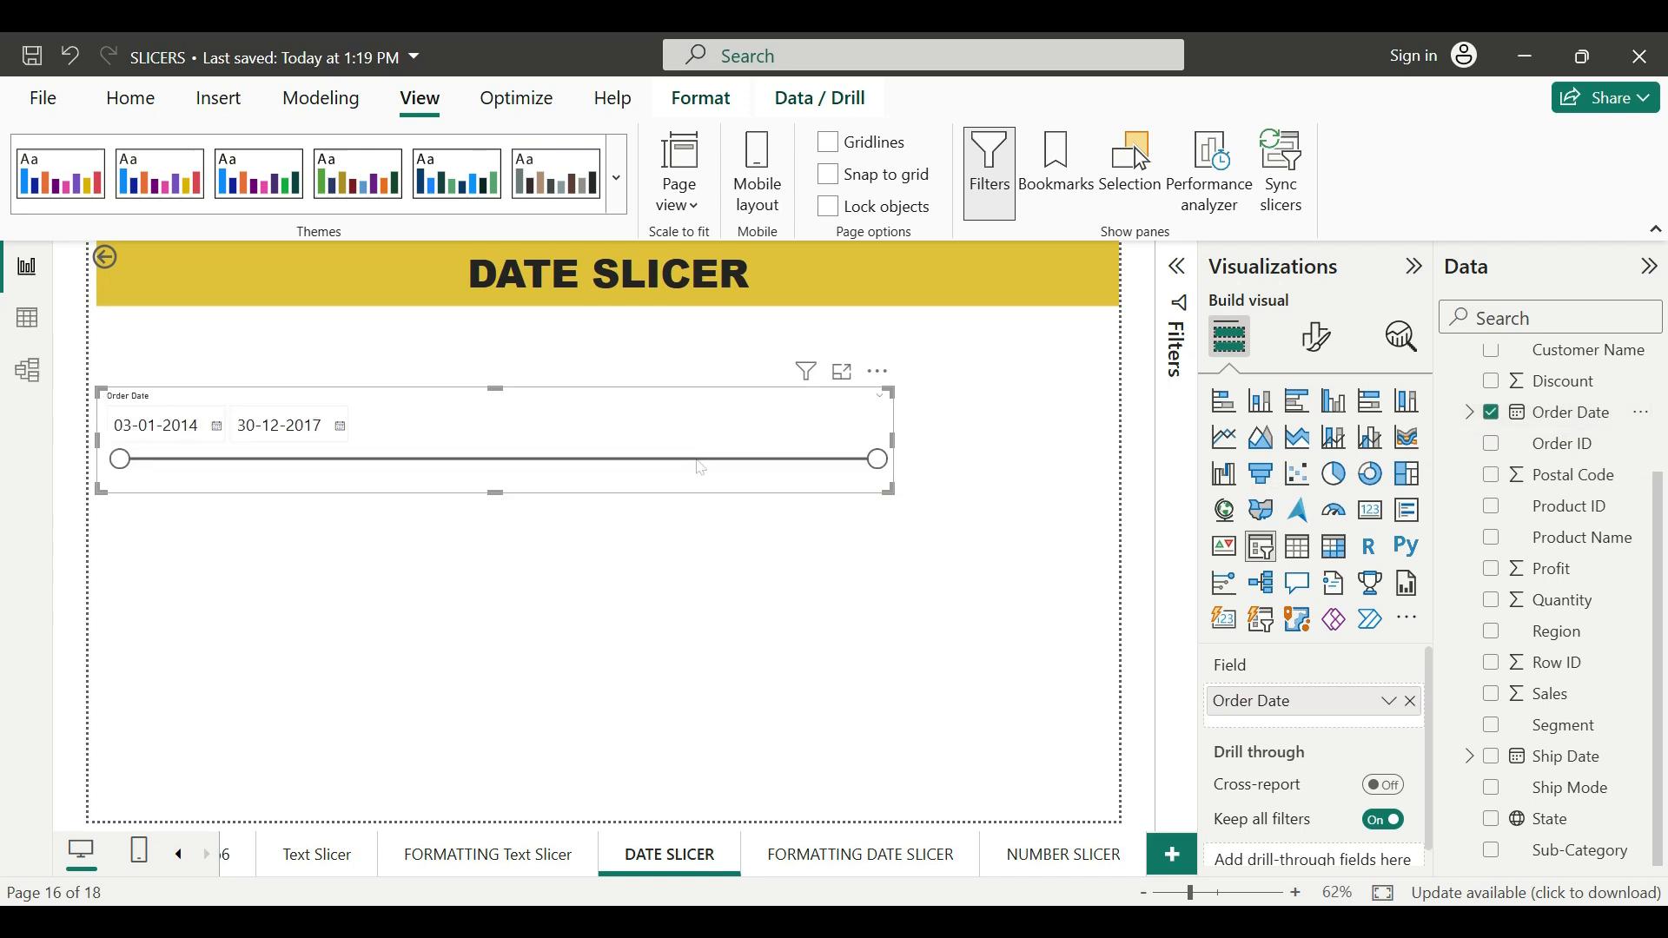
drag(582, 432, 620, 365)
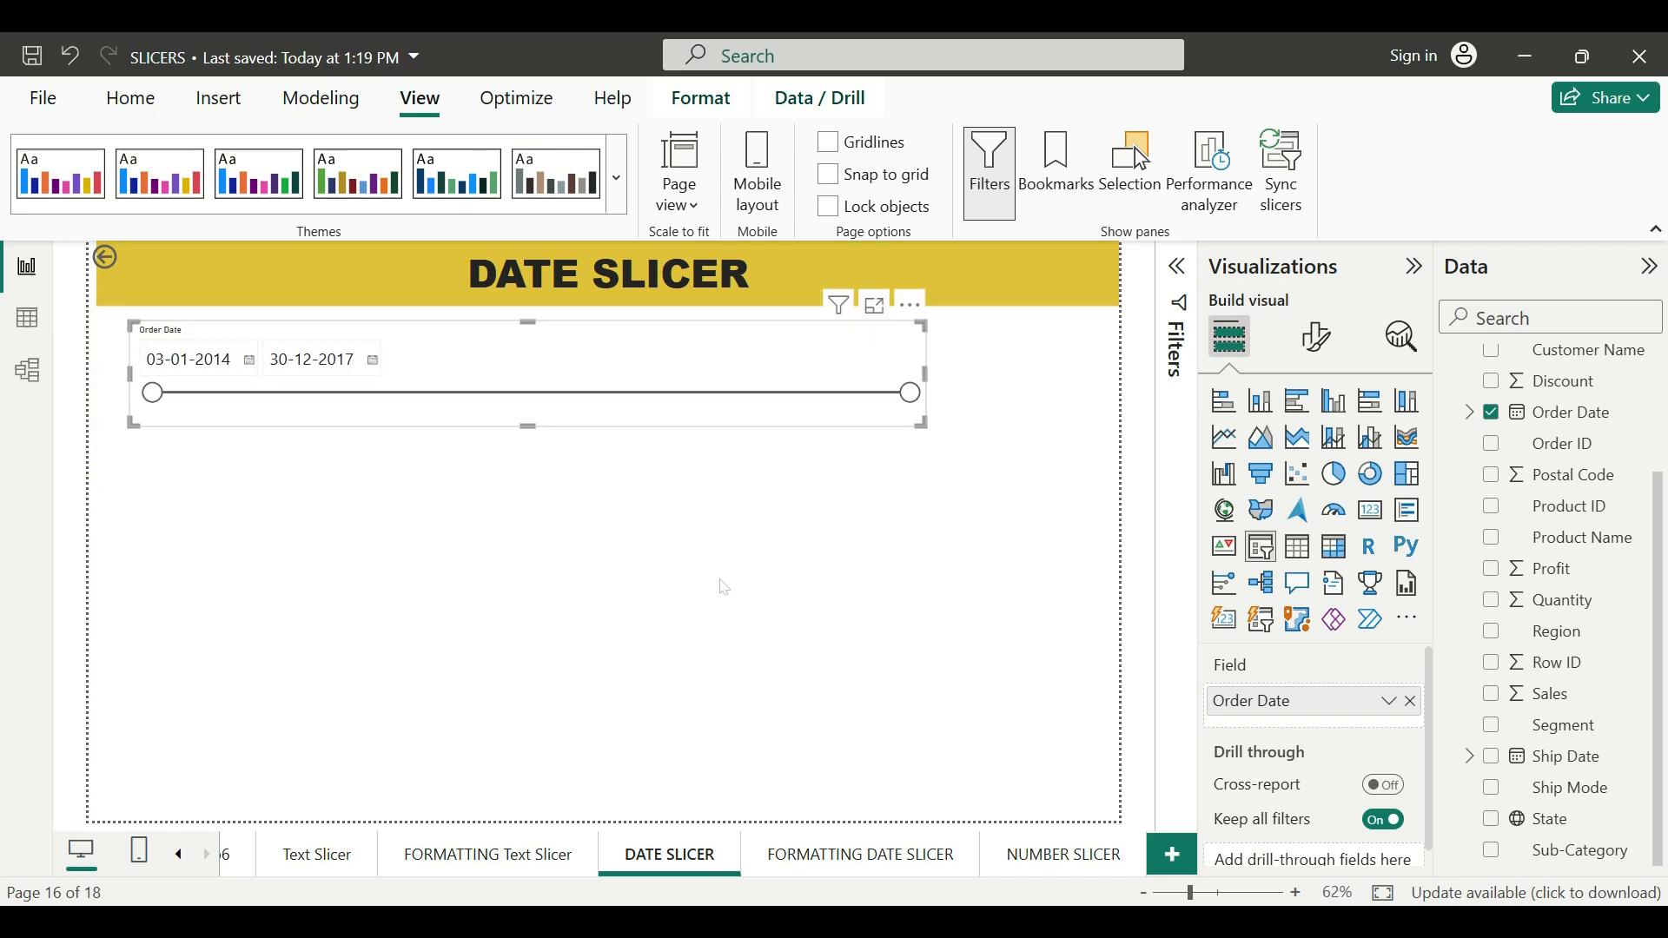
mouse_move(132, 396)
mouse_down()
mouse_move(404, 399)
mouse_move(271, 420)
mouse_move(132, 397)
mouse_up()
click(531, 523)
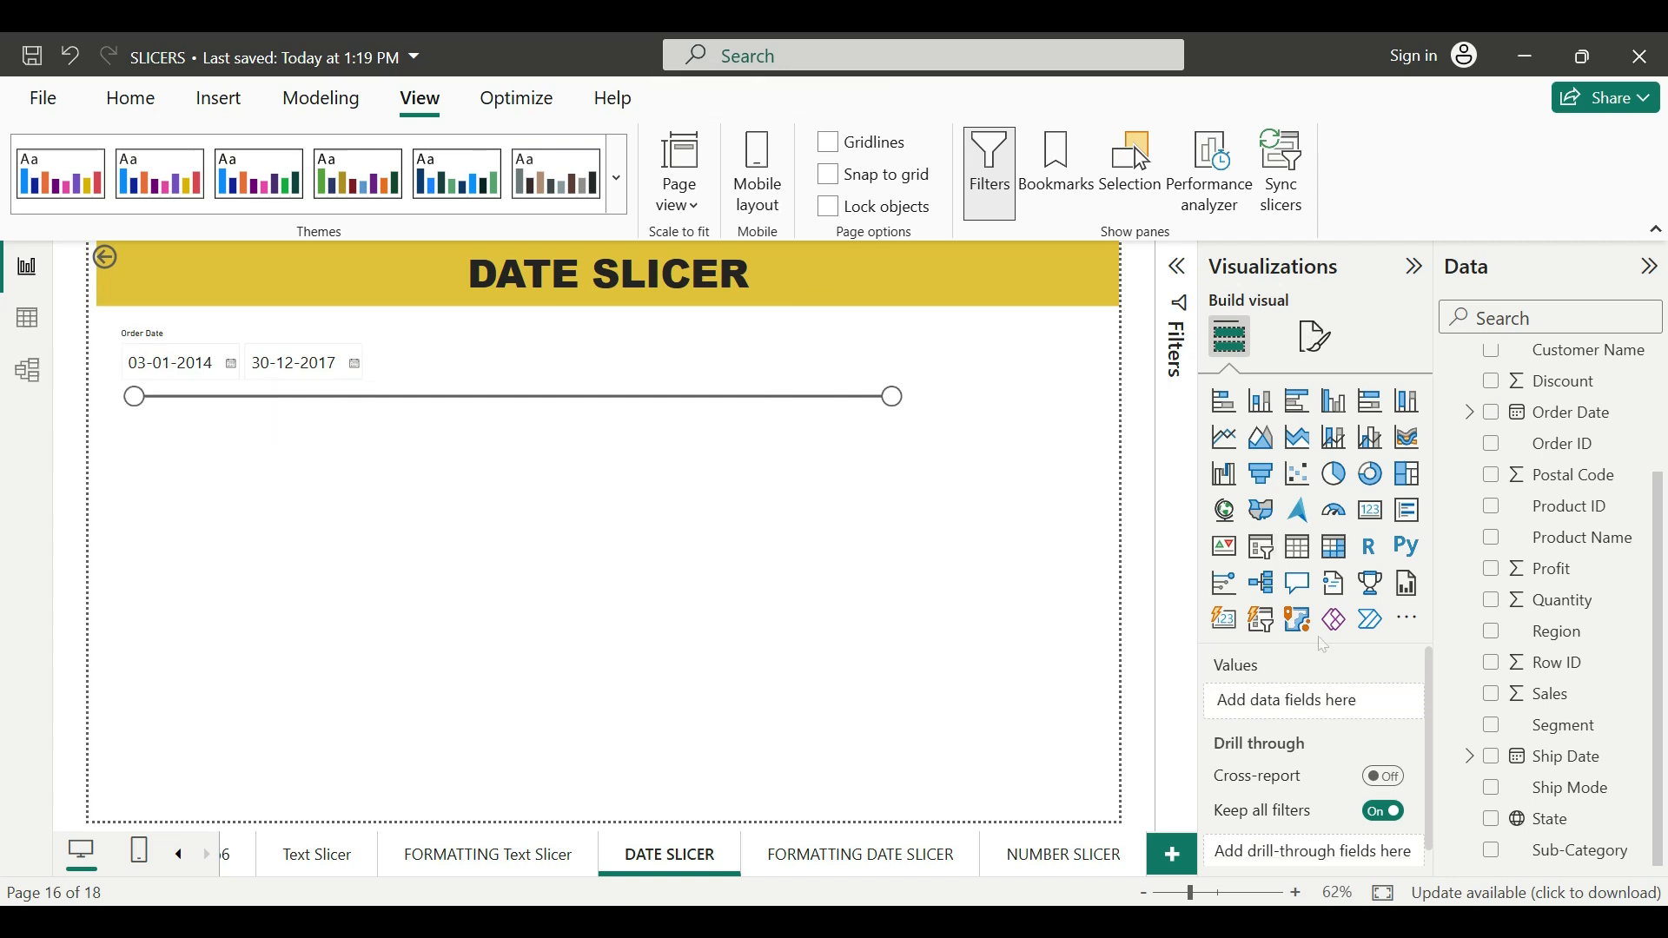
Add a table of Order Date and Sales below the date slicer and enlarge it towards the page bottom
click(1298, 547)
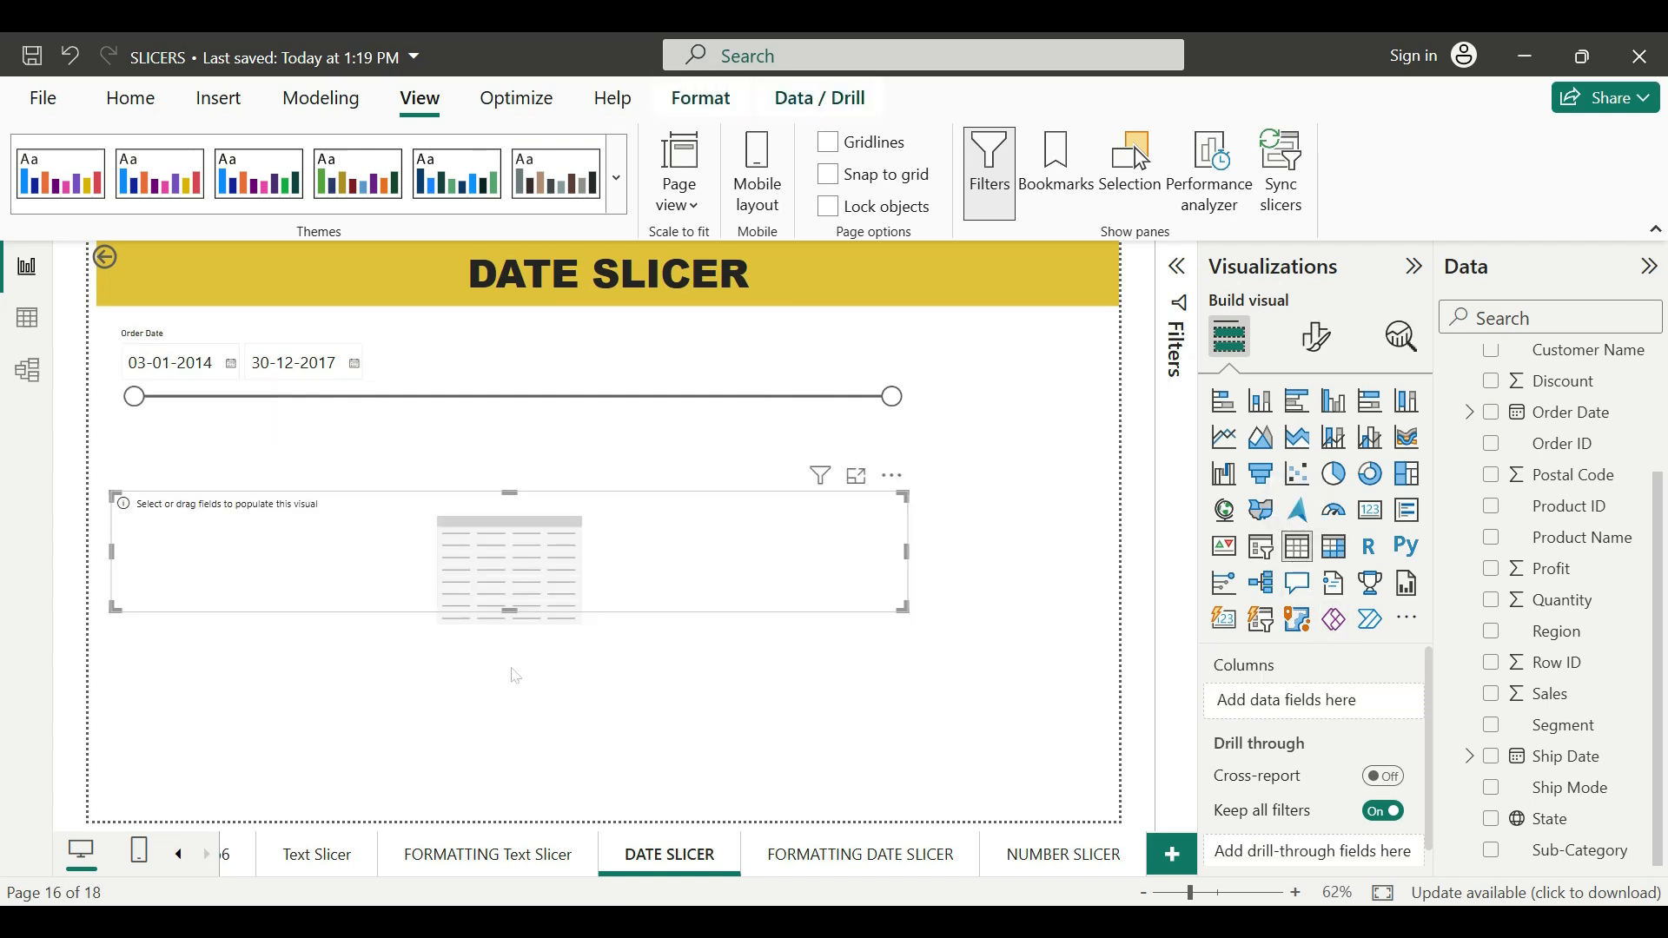
drag(509, 611, 510, 800)
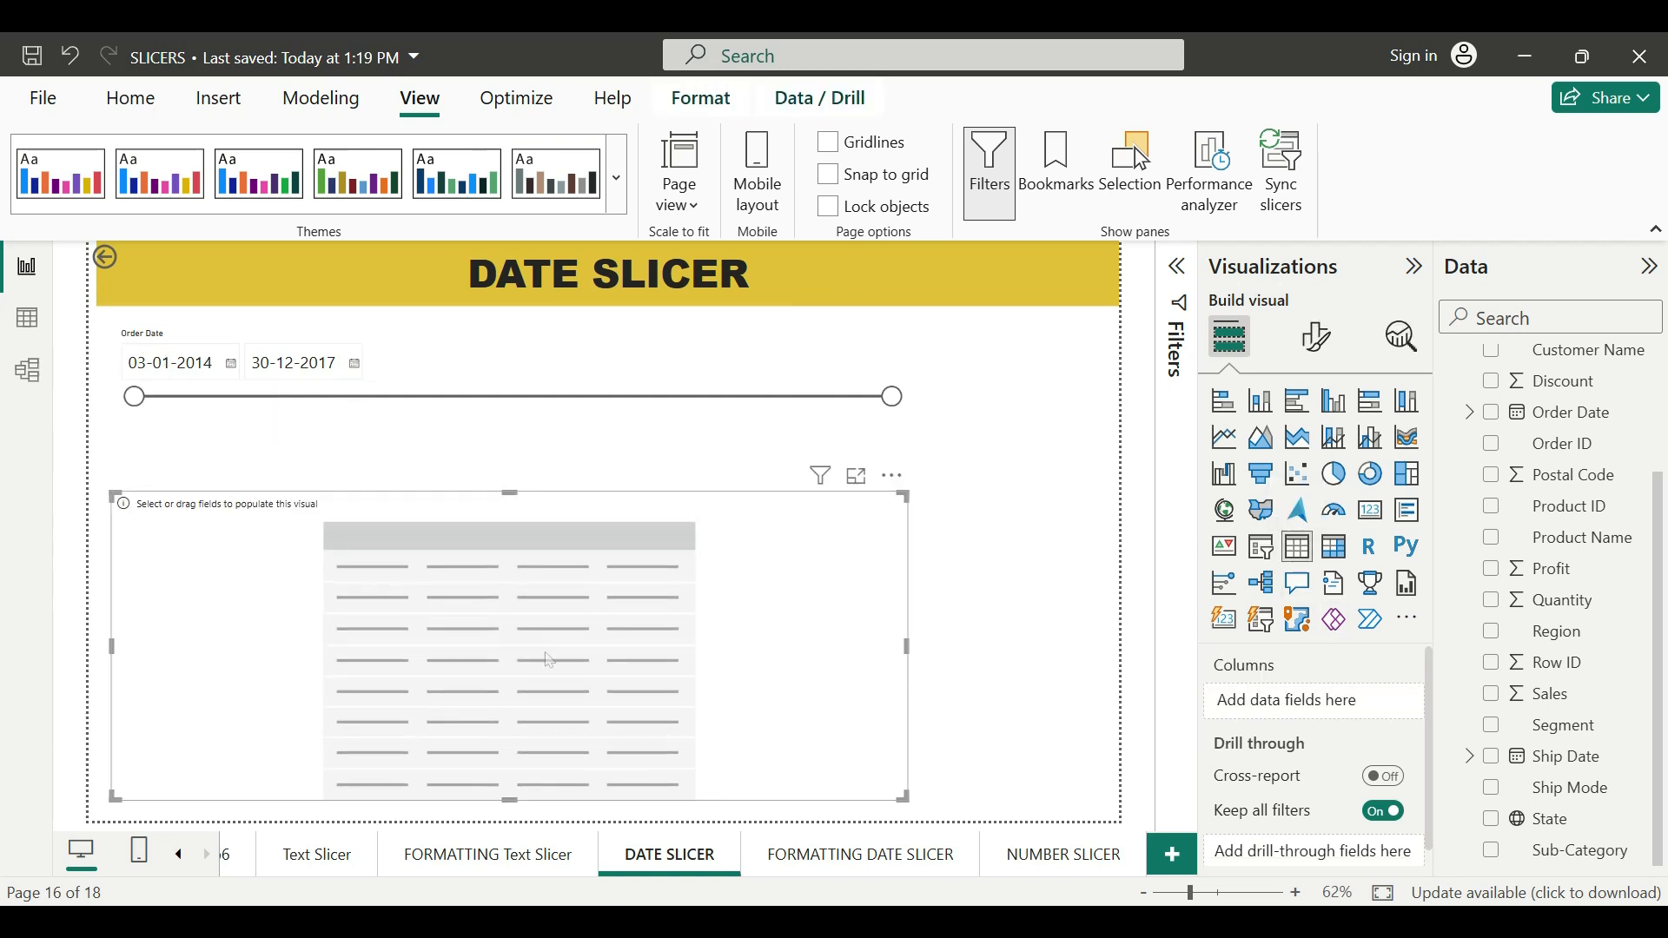
click(1492, 413)
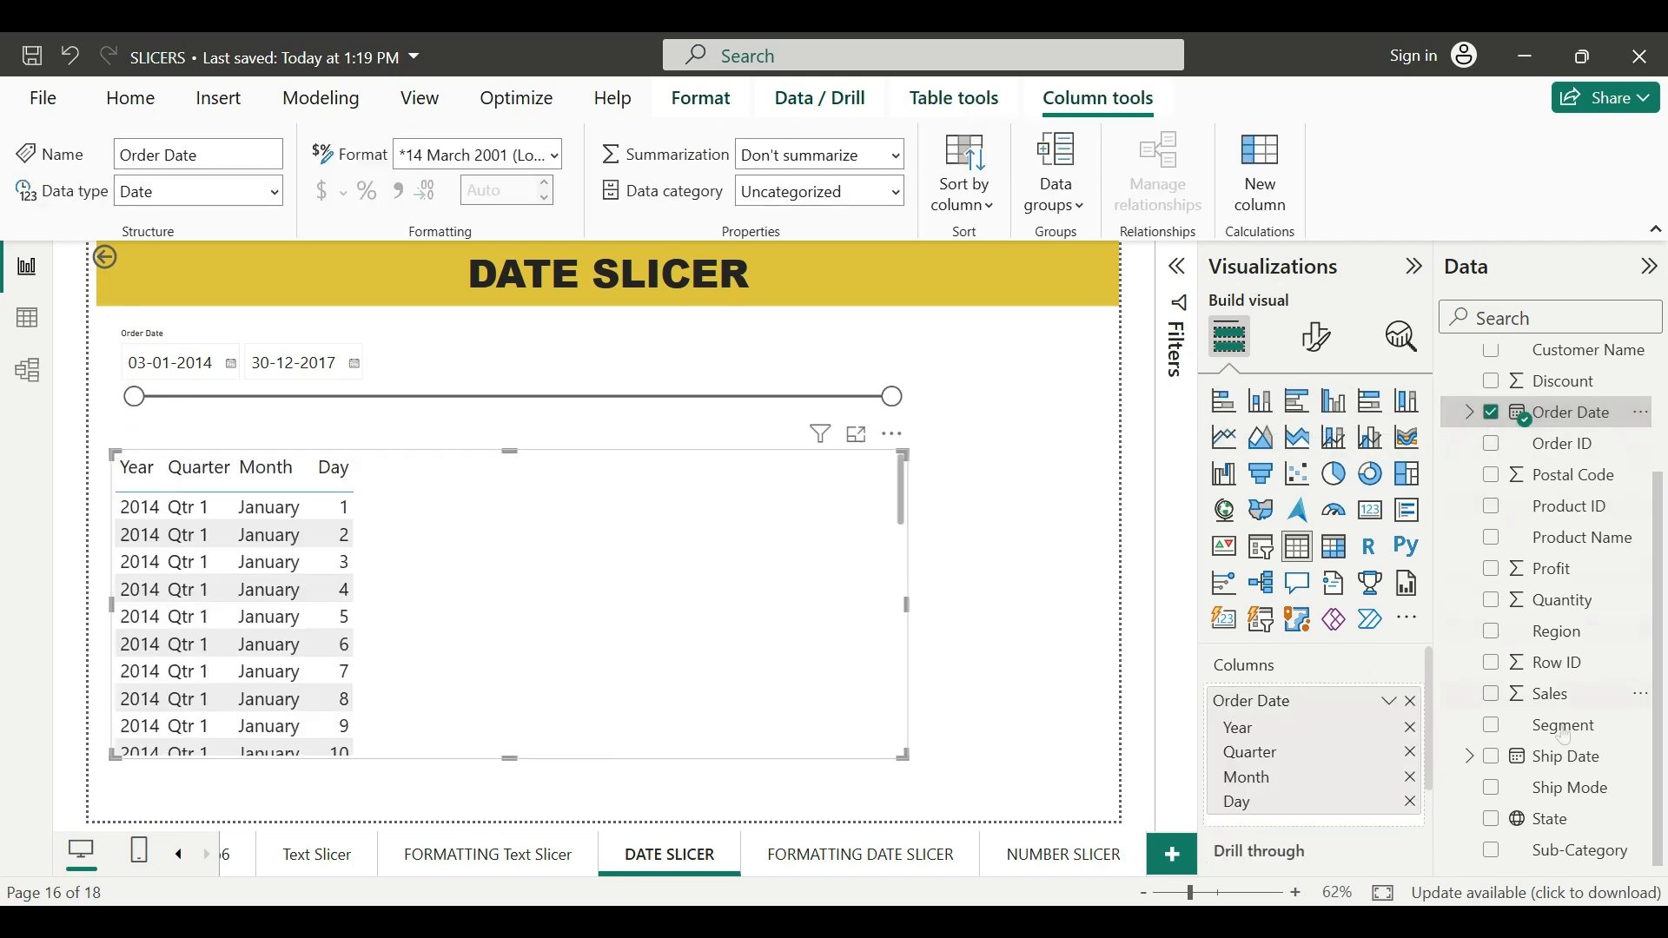
click(1492, 695)
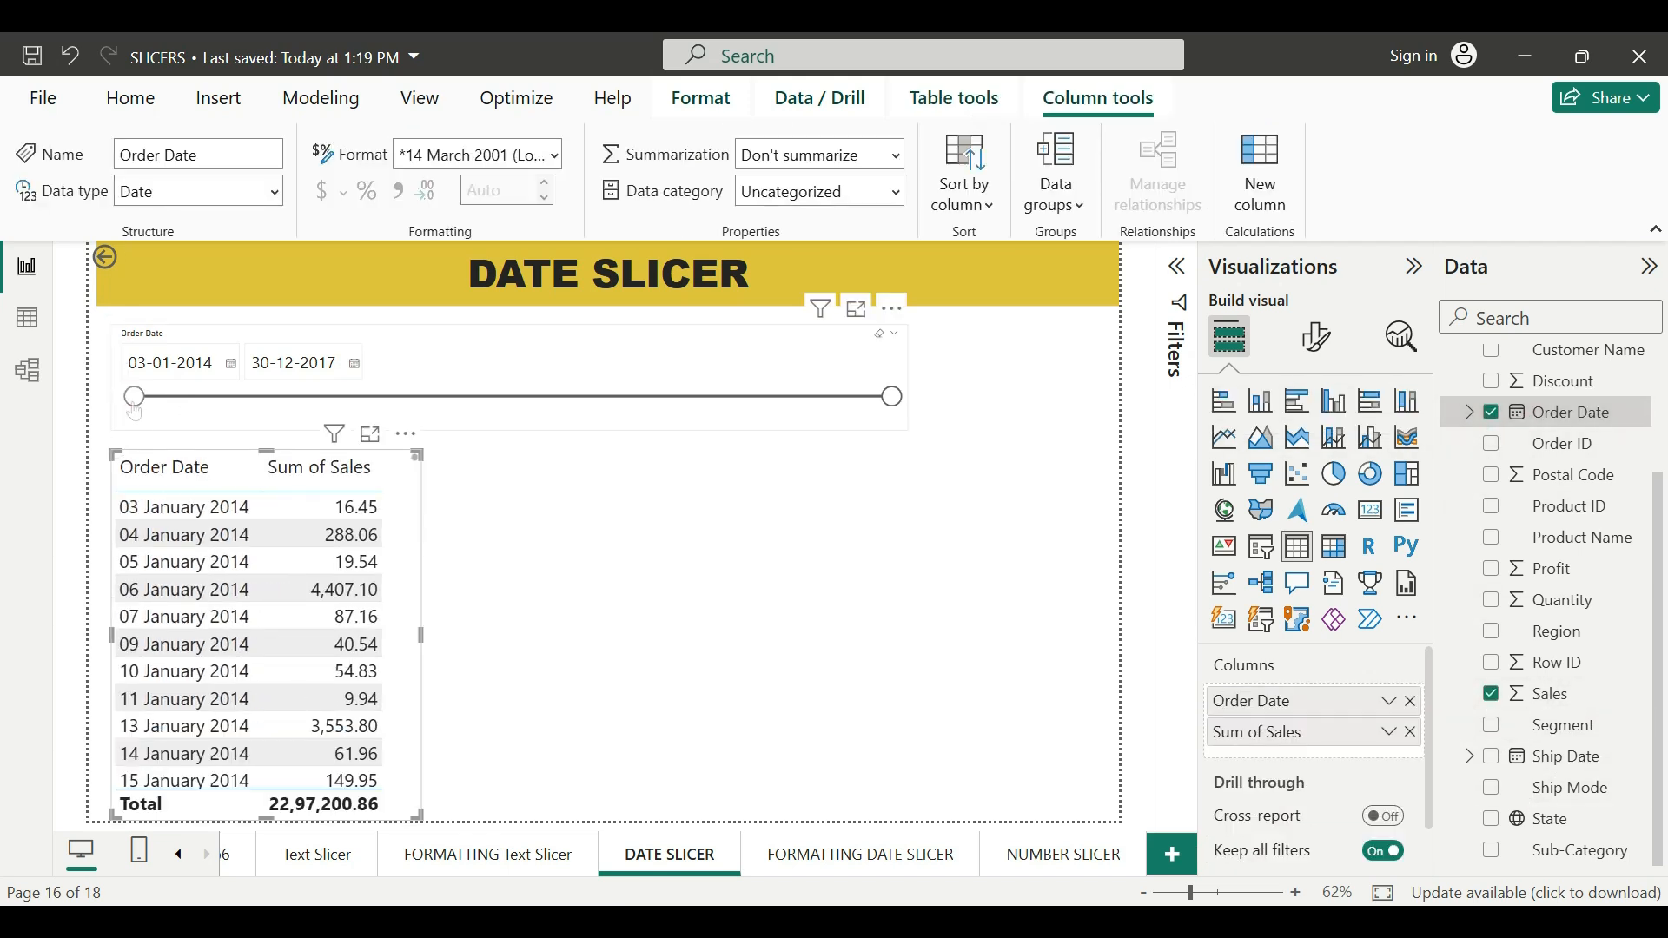
Narrow the Order Date range to 22-07-2014 through 04-11-2016 and clear the slicer's filter
drag(133, 408, 240, 418)
drag(892, 407, 678, 413)
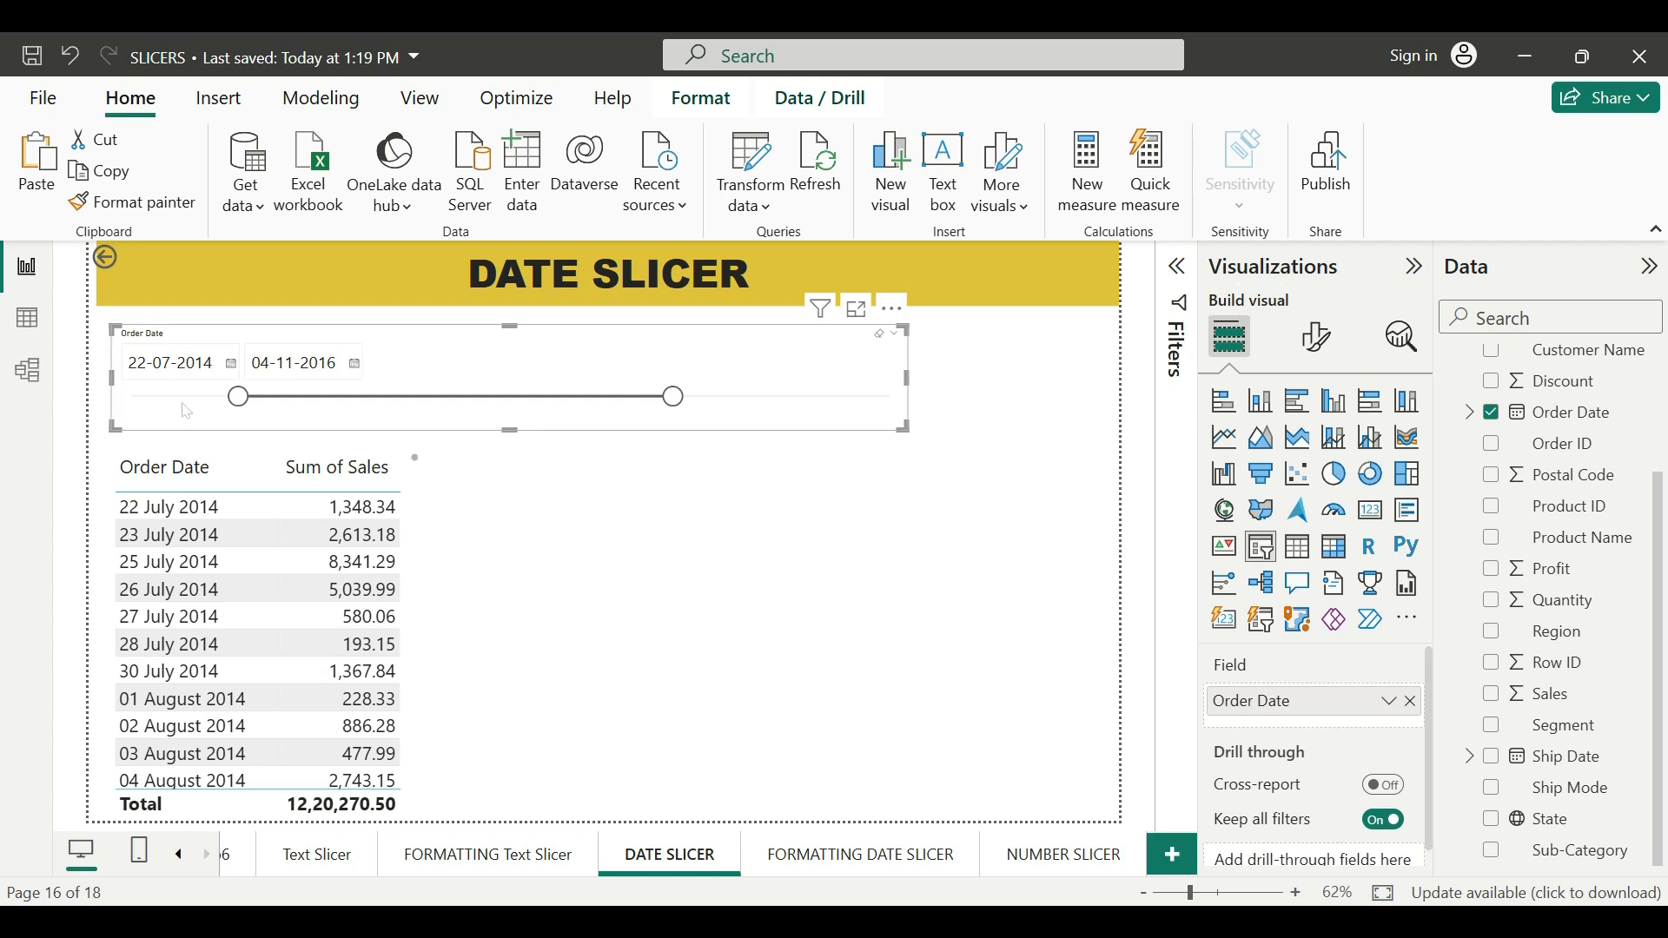
click(880, 334)
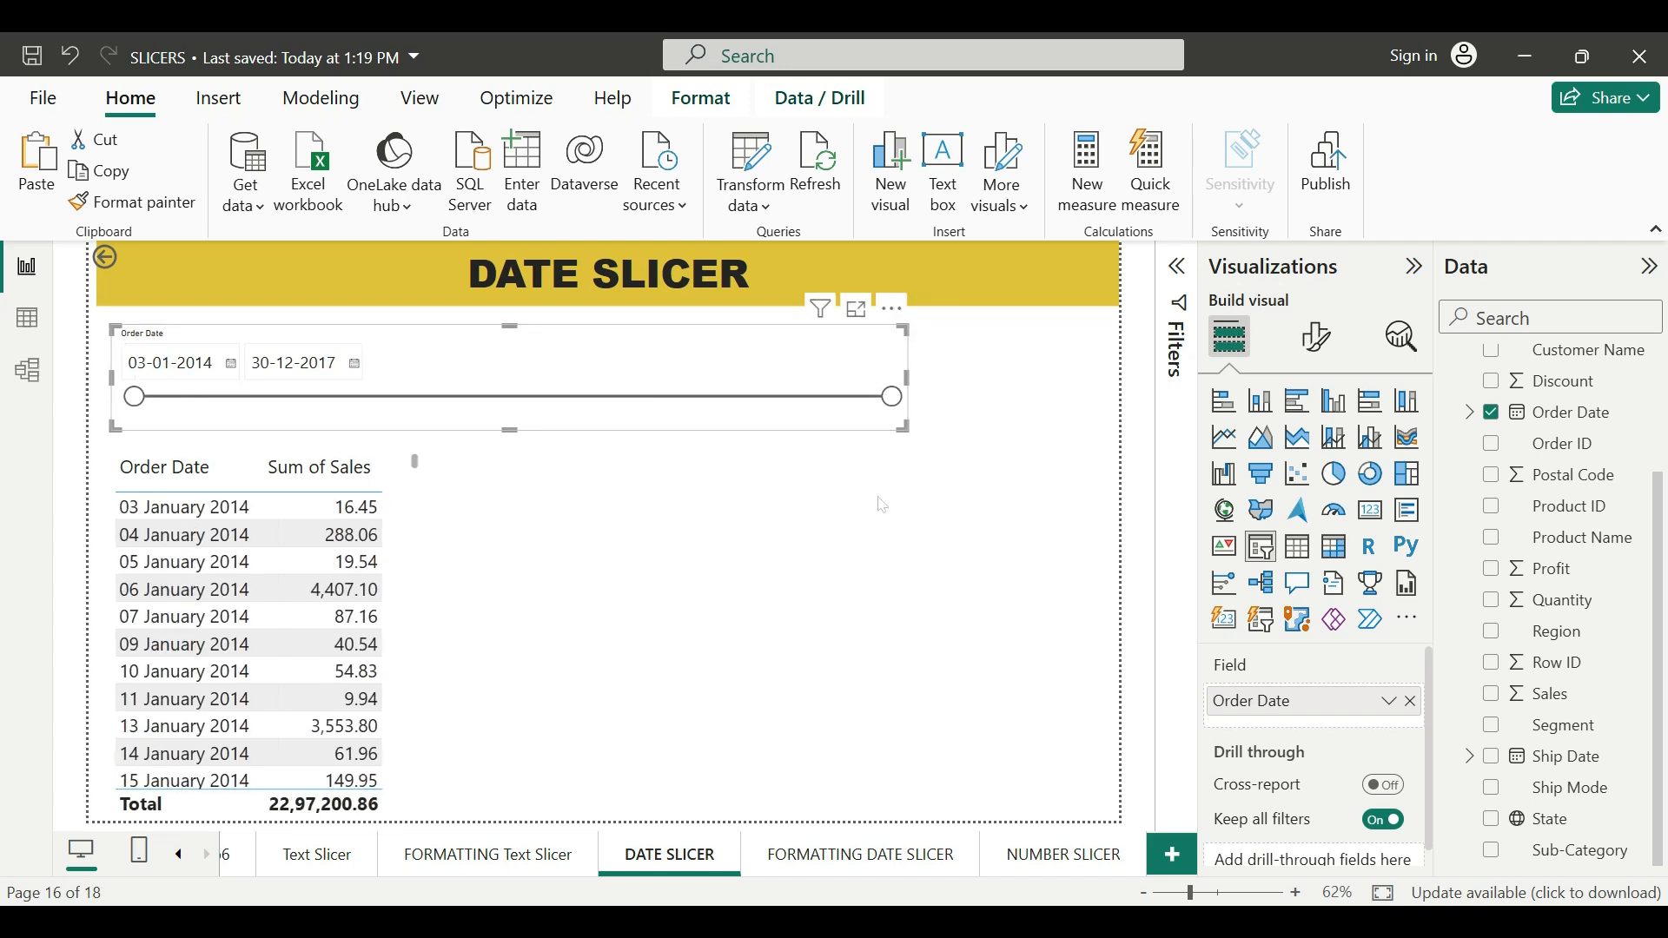
Examine the style choices in the Order Date slicer's settings, keeping Between as the style
click(1317, 338)
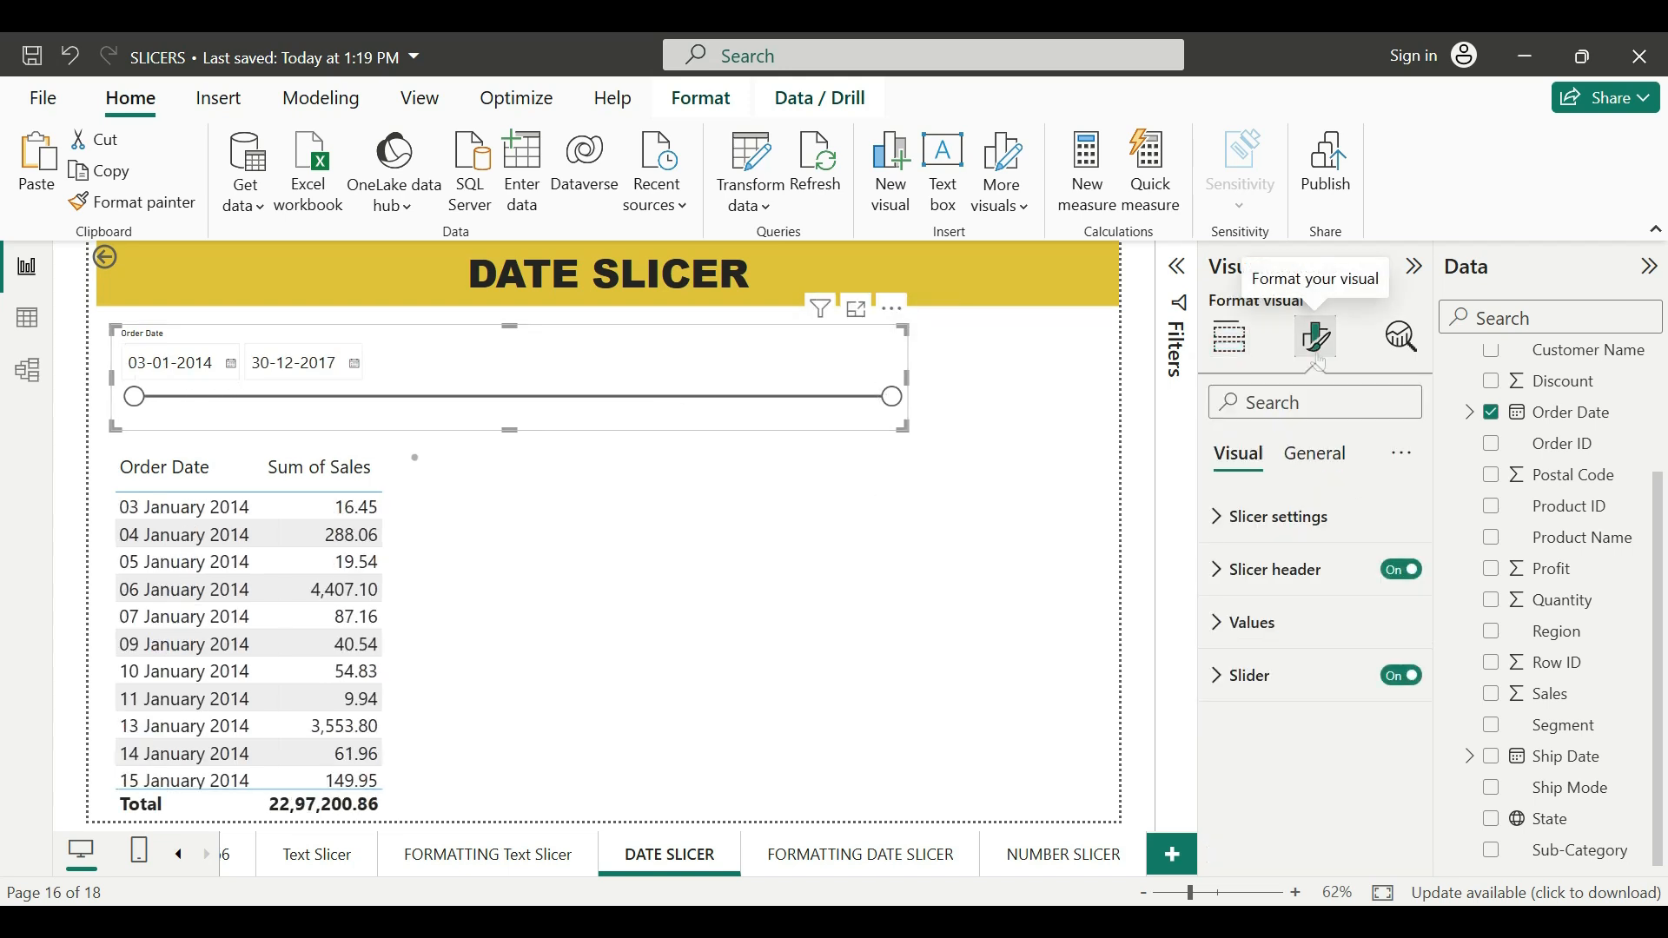
click(1306, 519)
click(1394, 659)
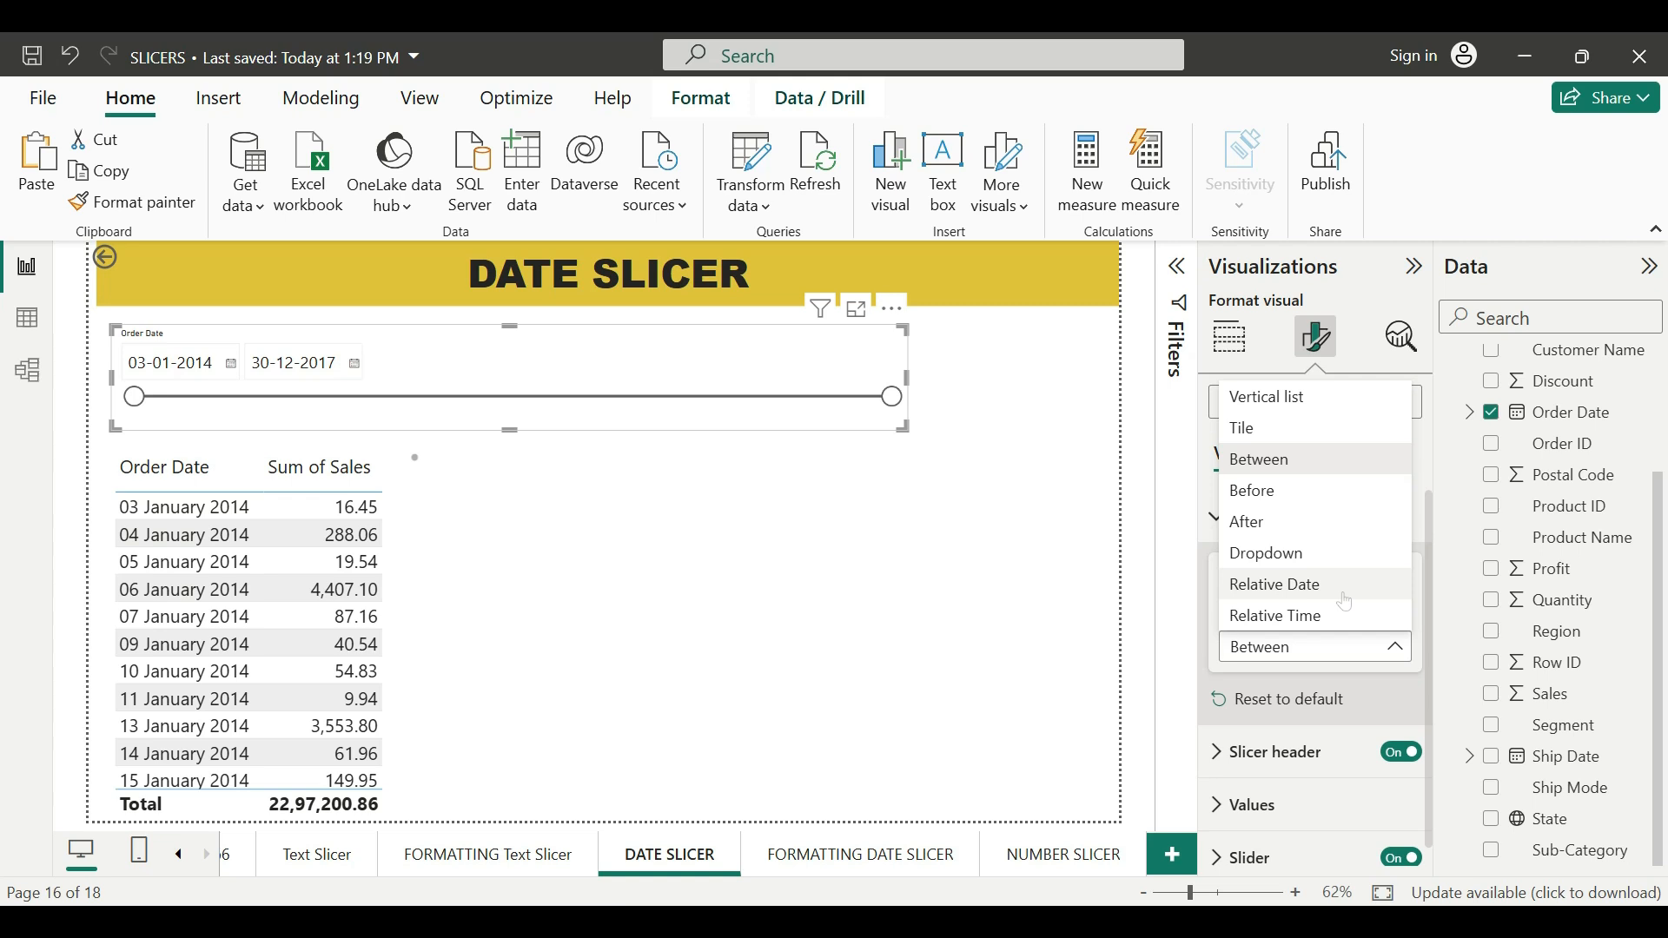
click(1283, 499)
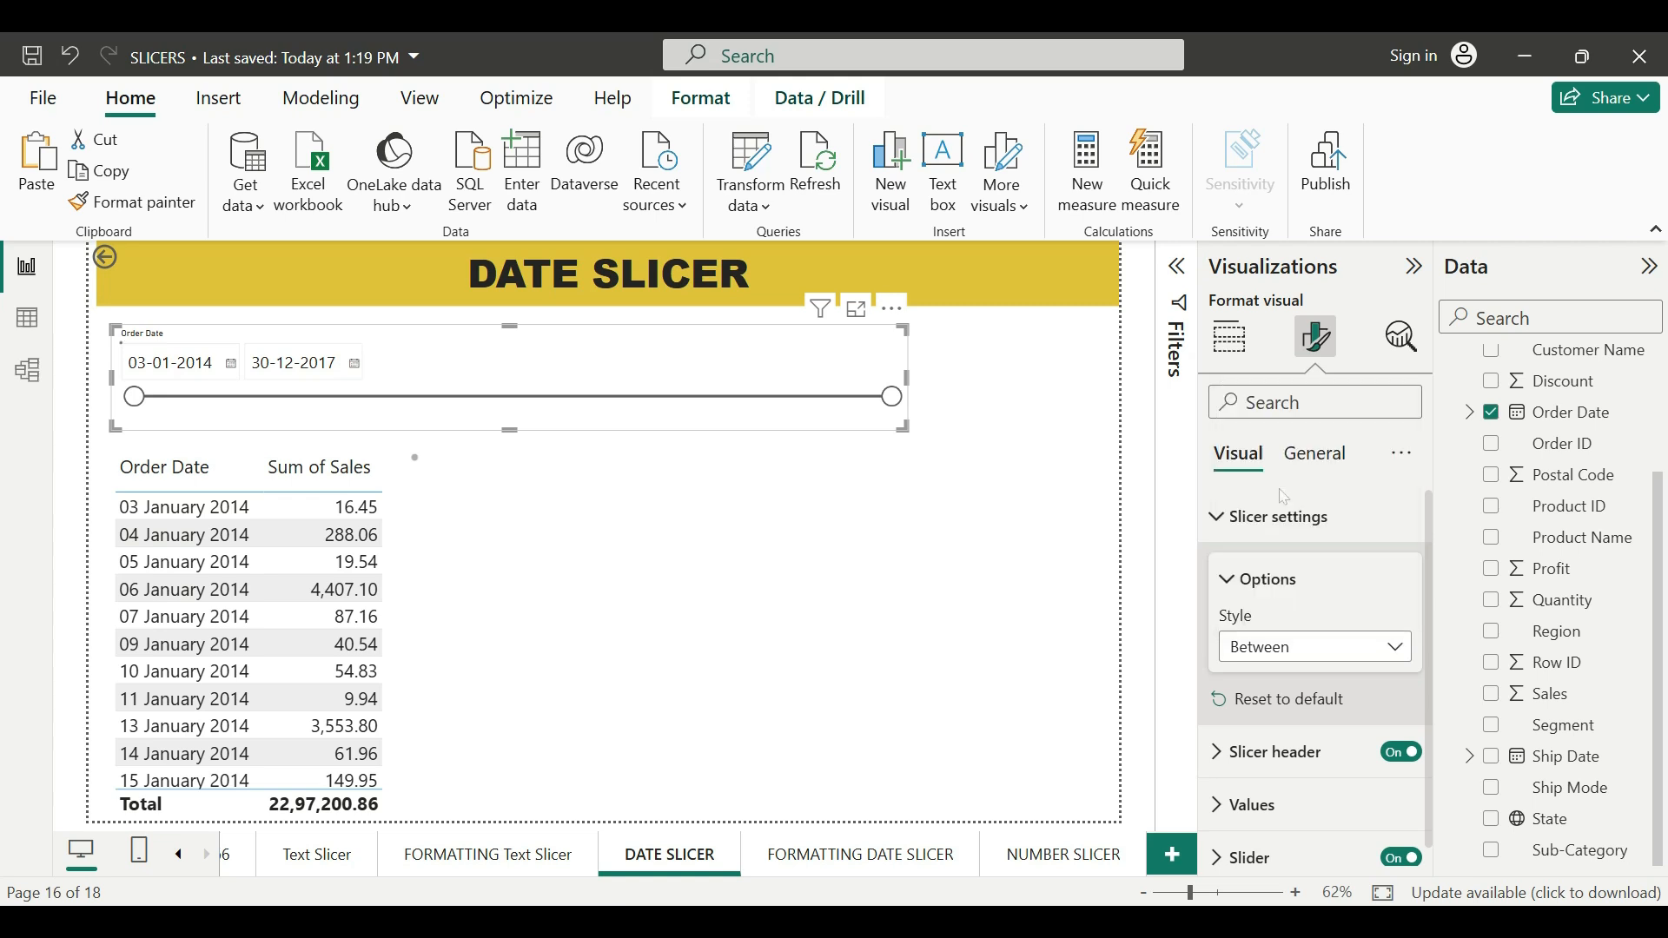
drag(126, 348, 237, 401)
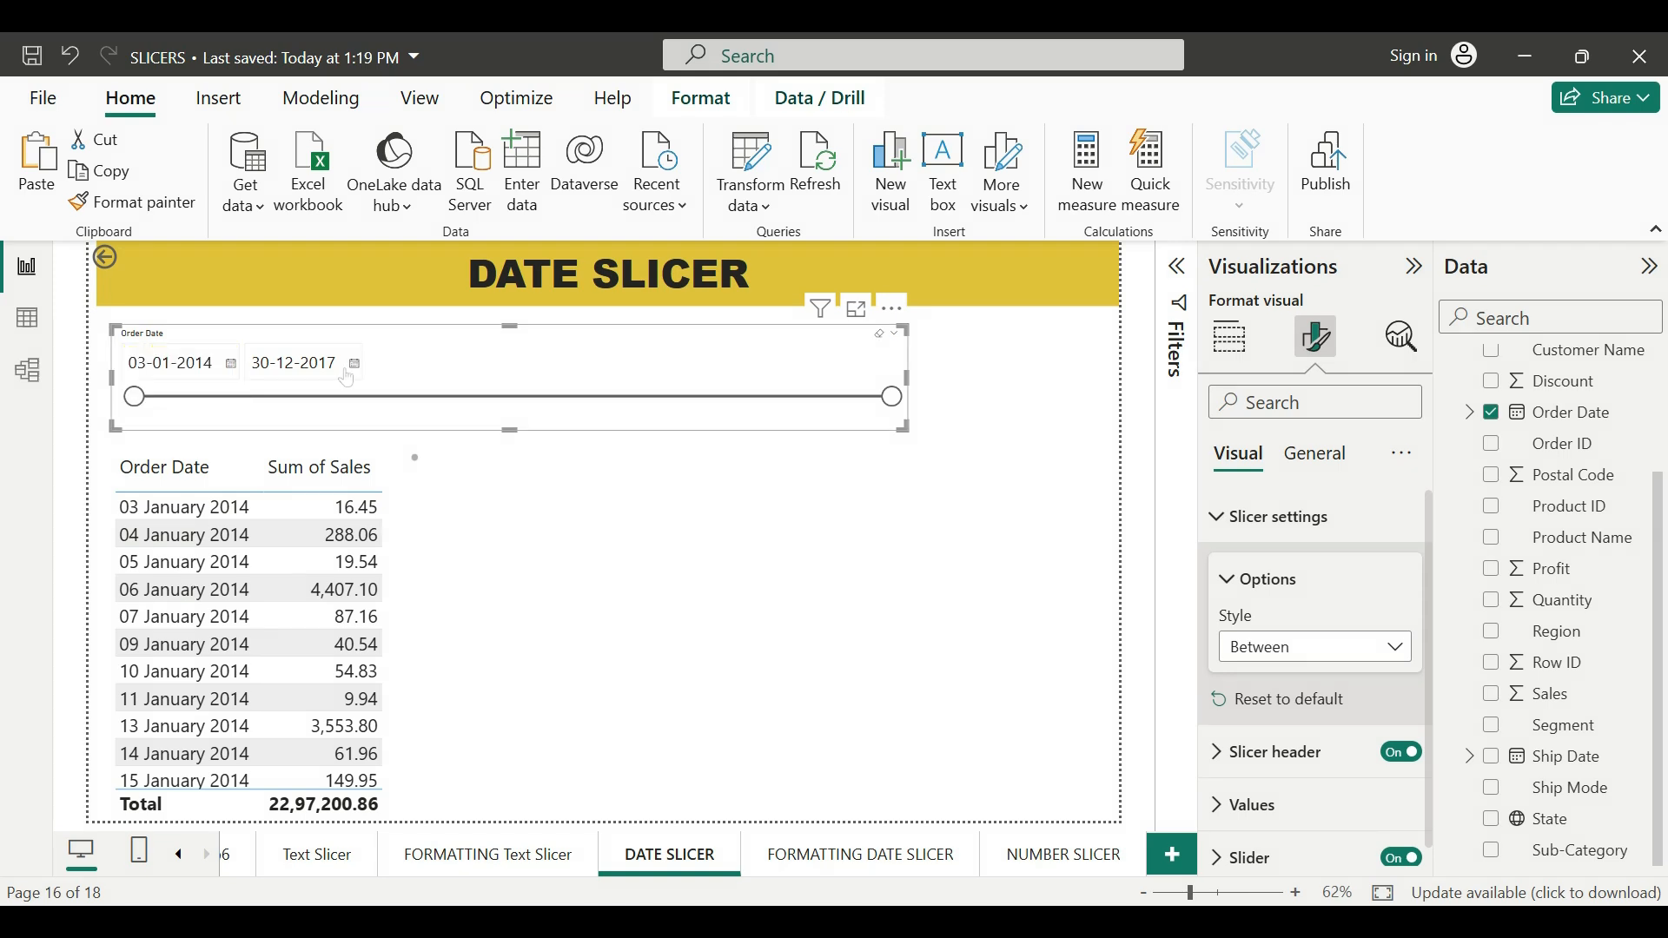
Choose 15 July 2016 as the Order Date slicer's end date from its calendar
click(357, 366)
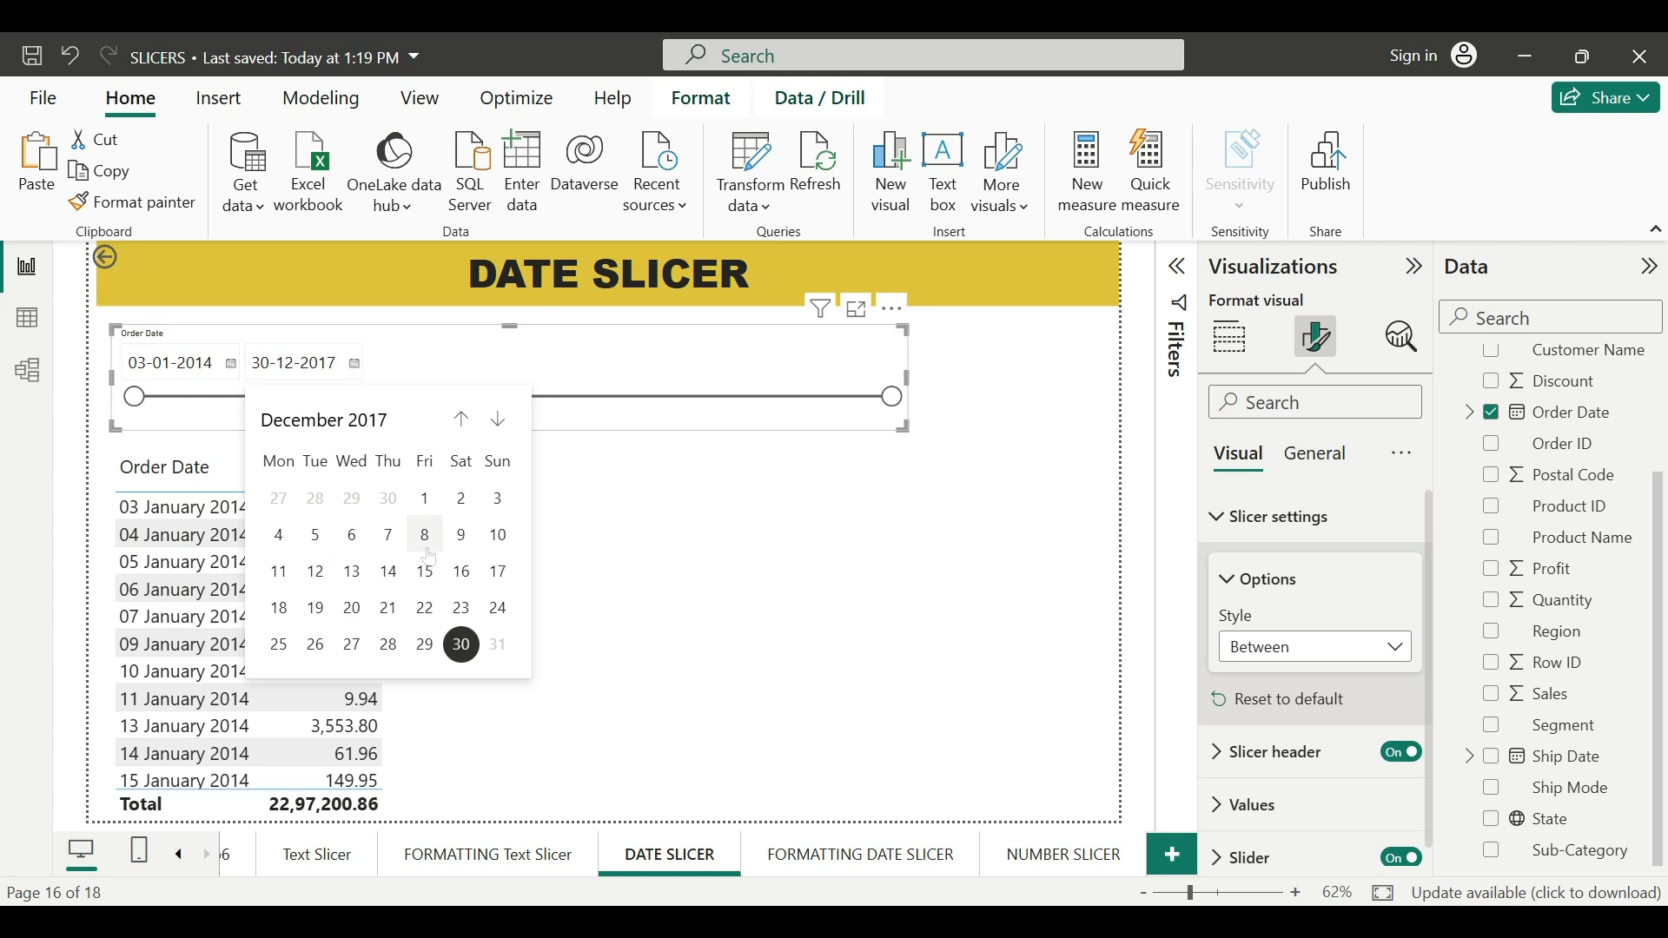
click(311, 432)
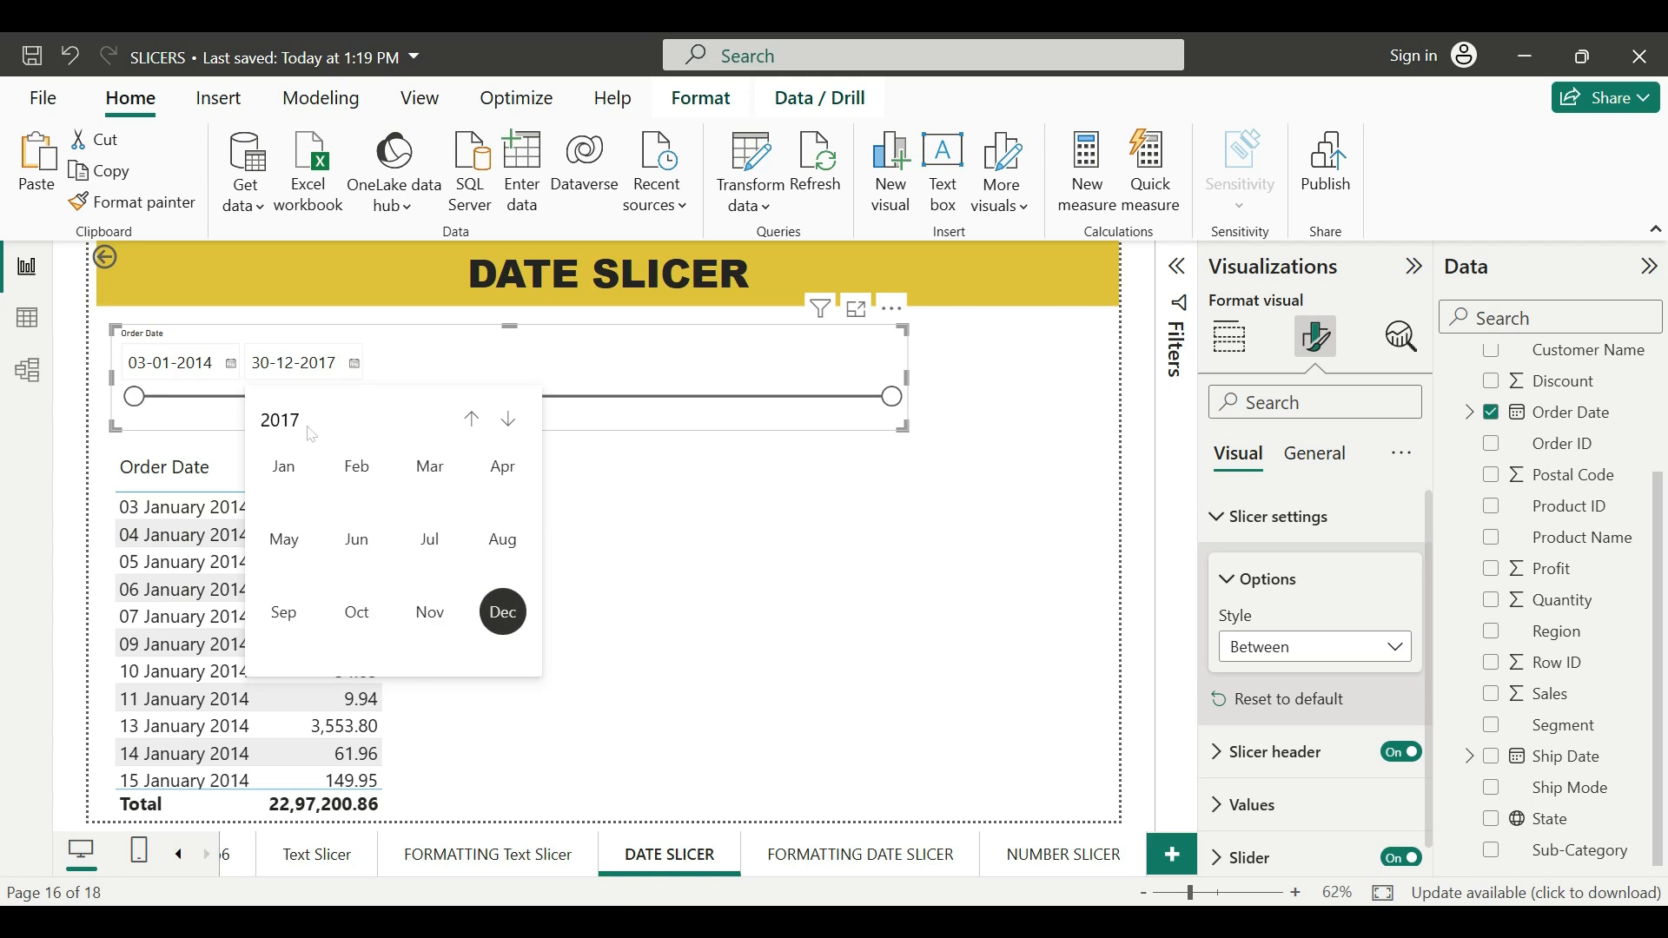
click(442, 556)
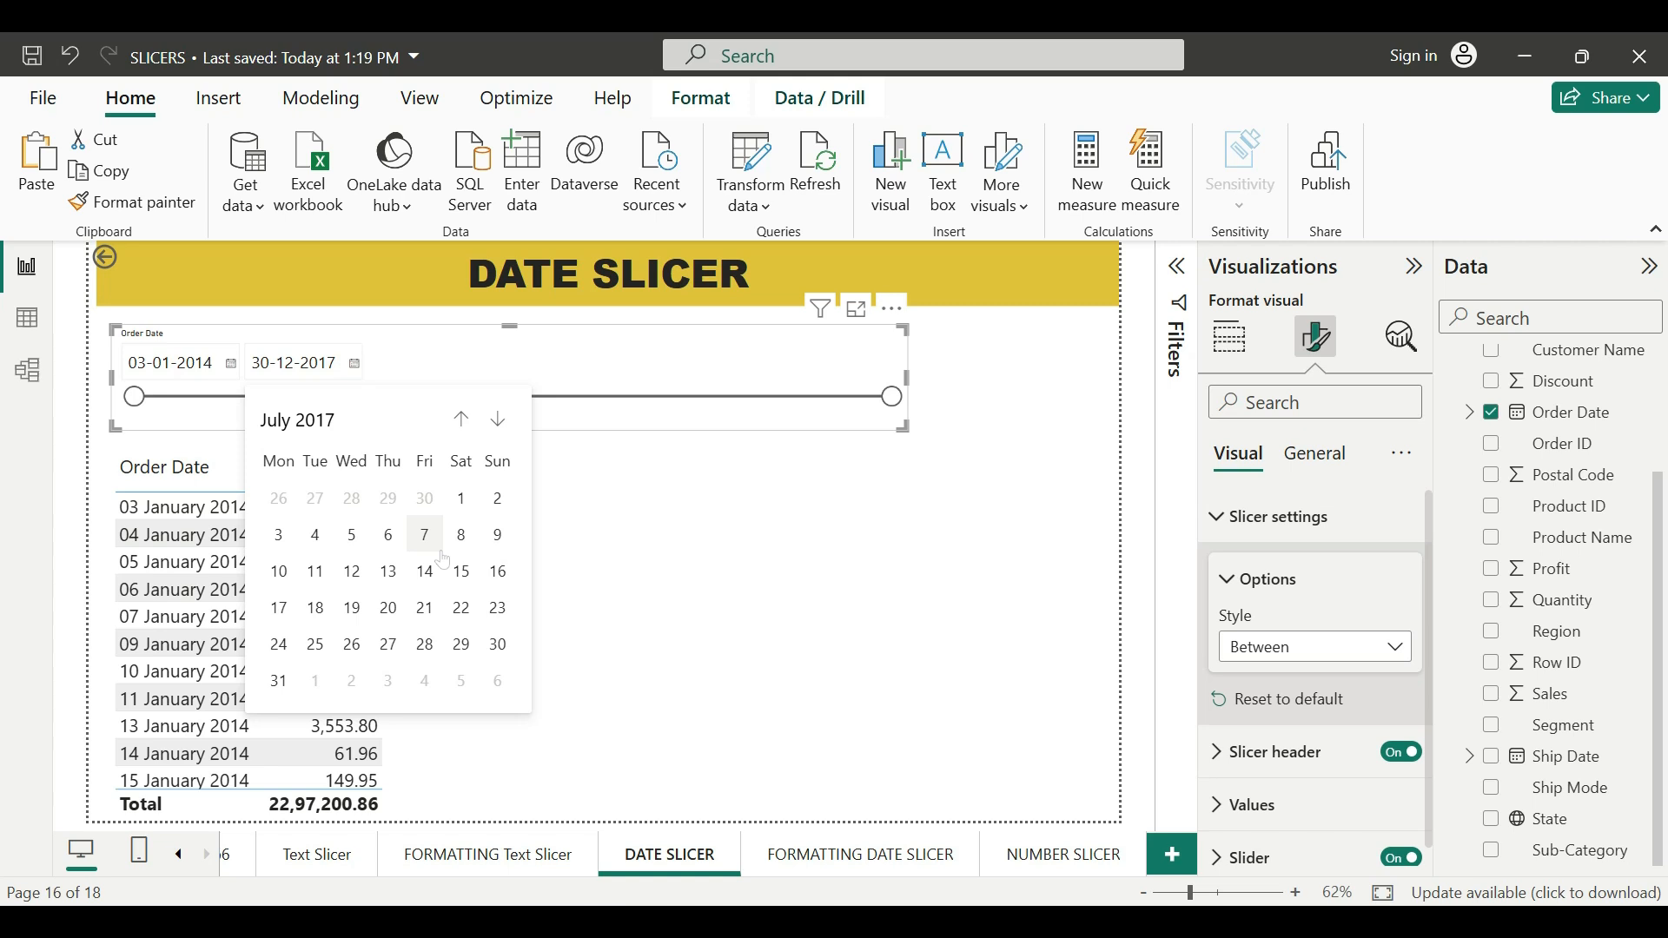
click(298, 421)
click(472, 423)
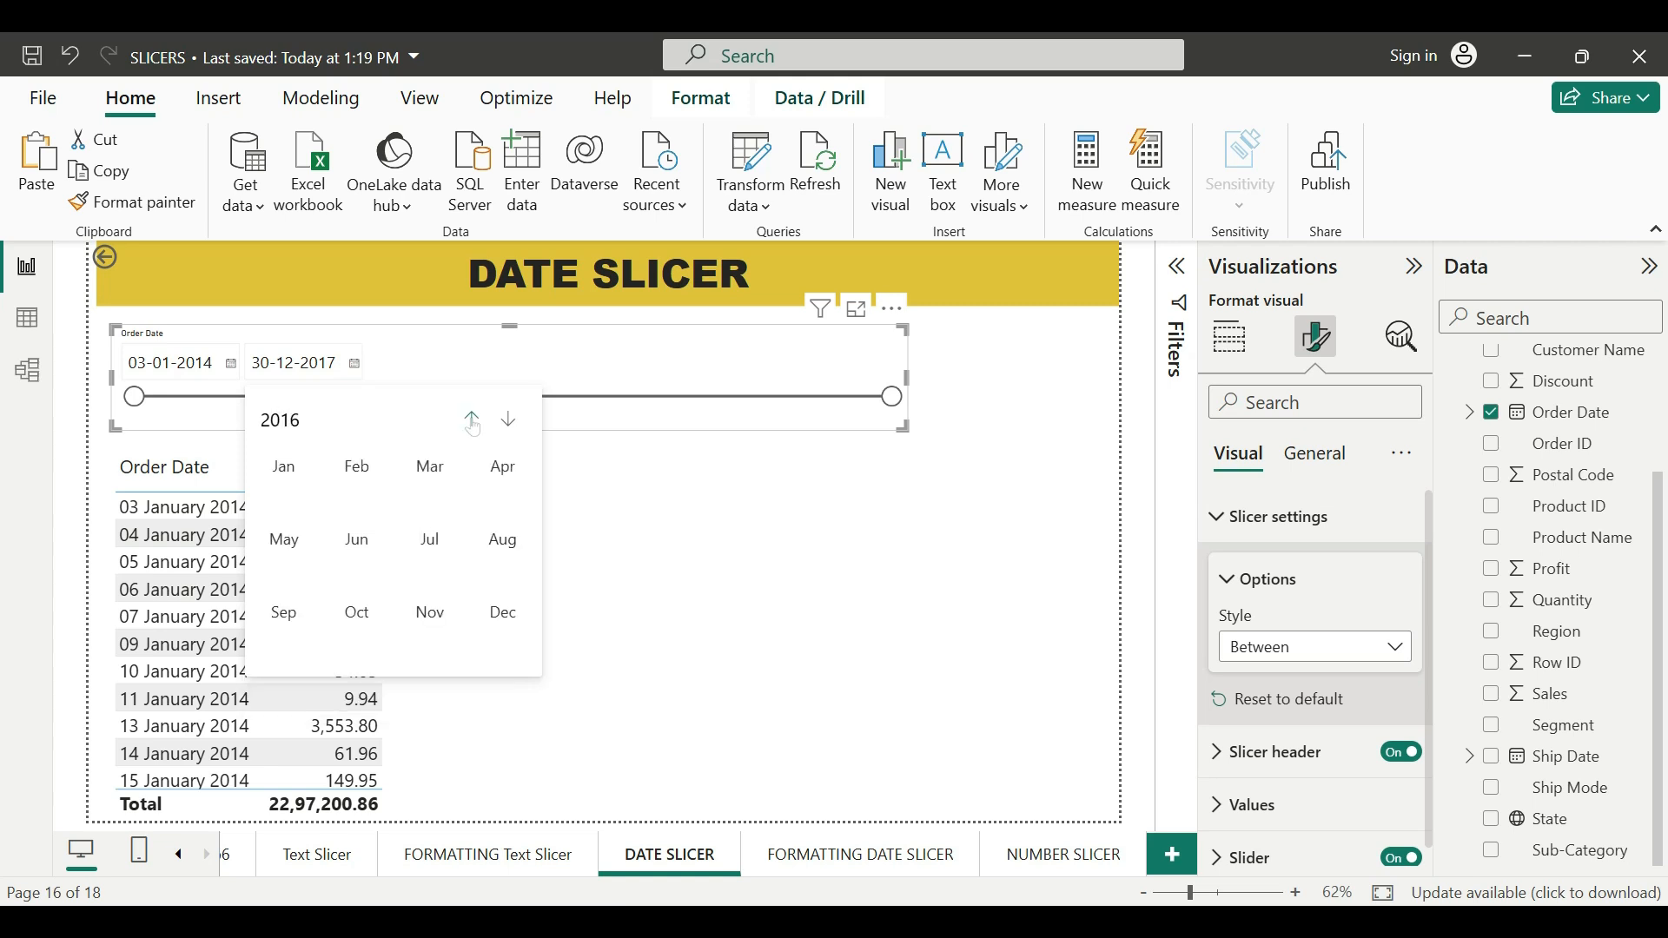
click(431, 539)
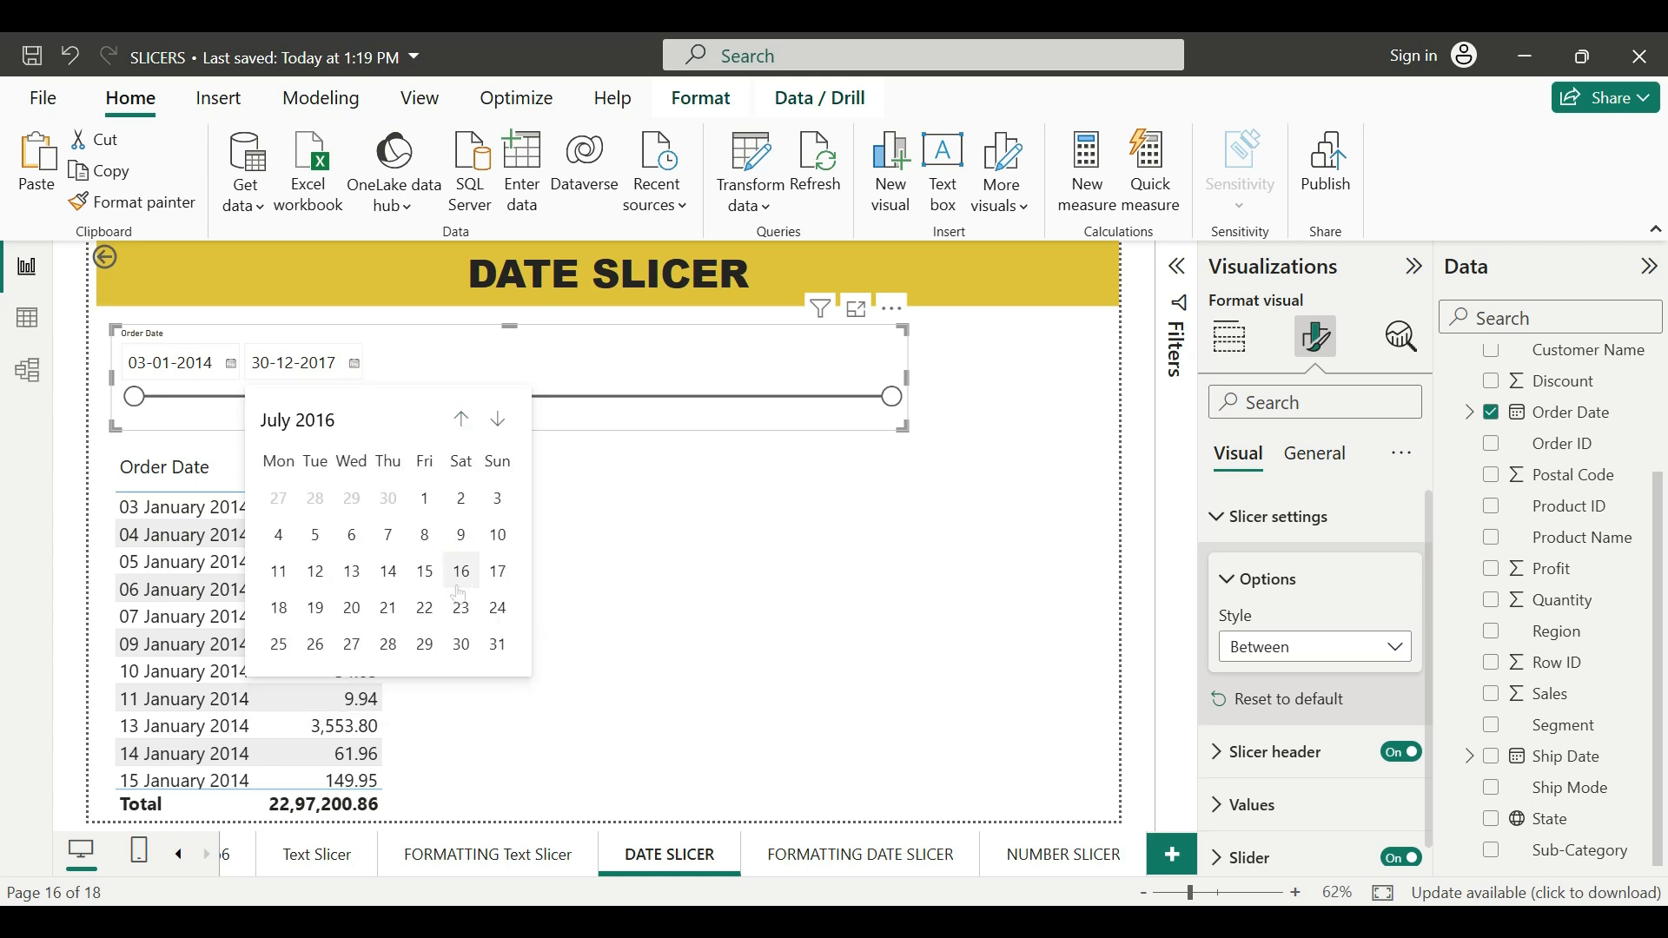
click(439, 581)
Set the Order Date slicer's start date to 16-01-2014 and re-enter its end date as 15-07-2016
key(BackSpace)
key(BackSpace)
key(BackSpace)
key(BackSpace)
key(BackSpace)
key(BackSpace)
key(BackSpace)
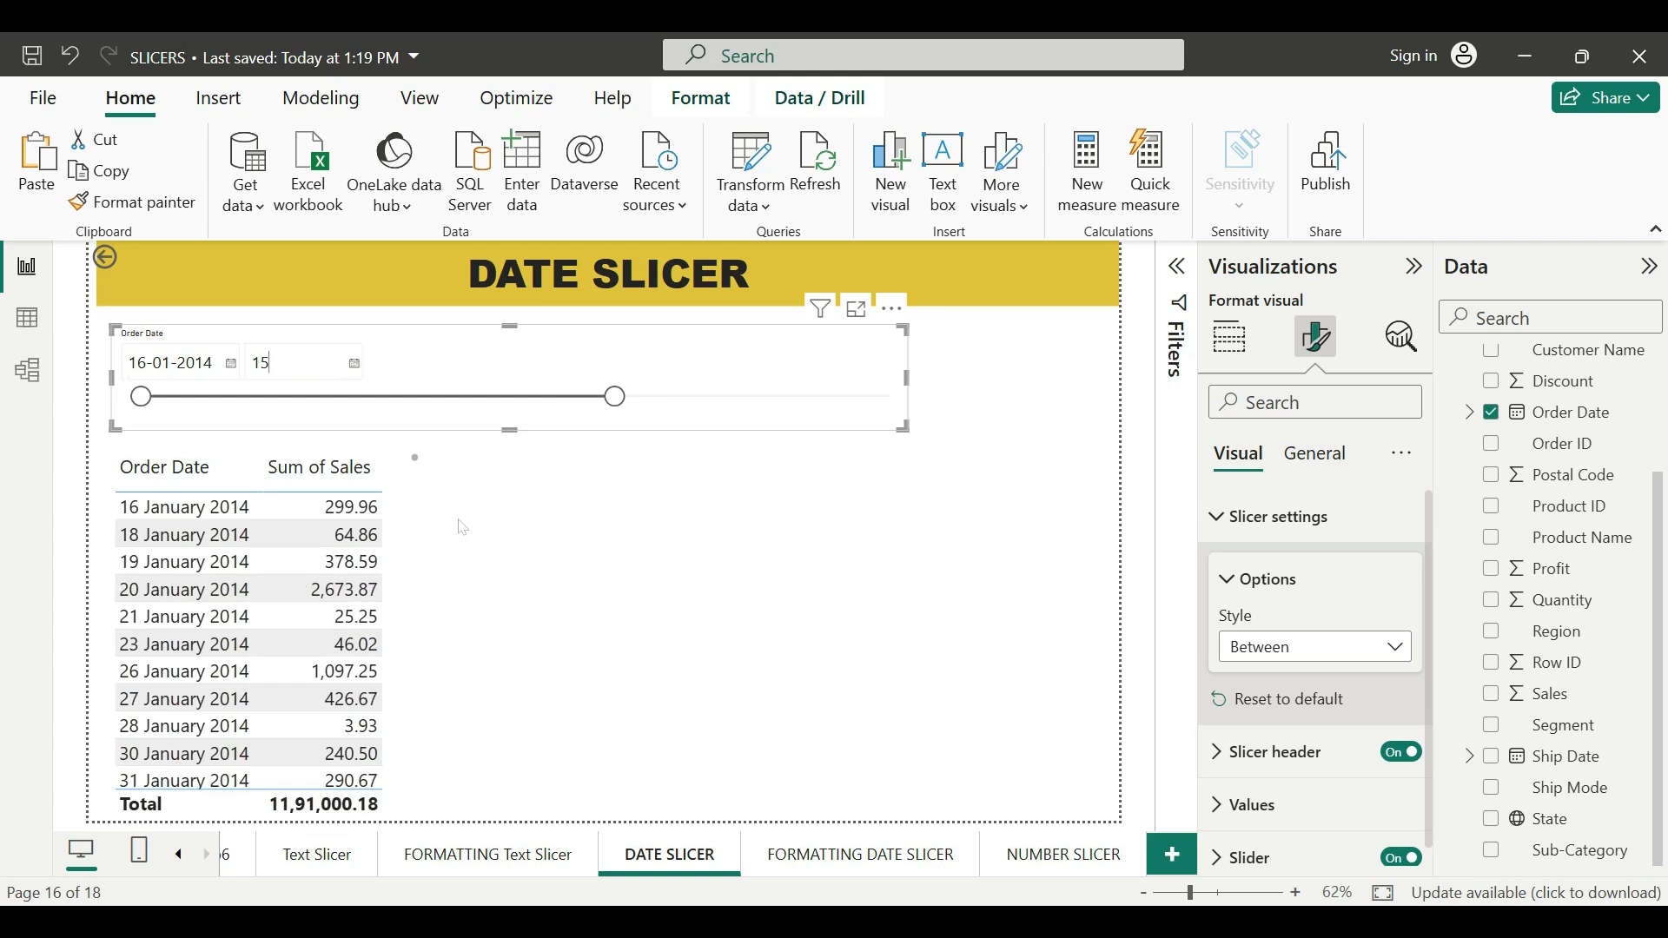
Change the Order Date slicer to the Vertical list style and select 05, 06, 07 and 09 January 2014 together
click(1316, 647)
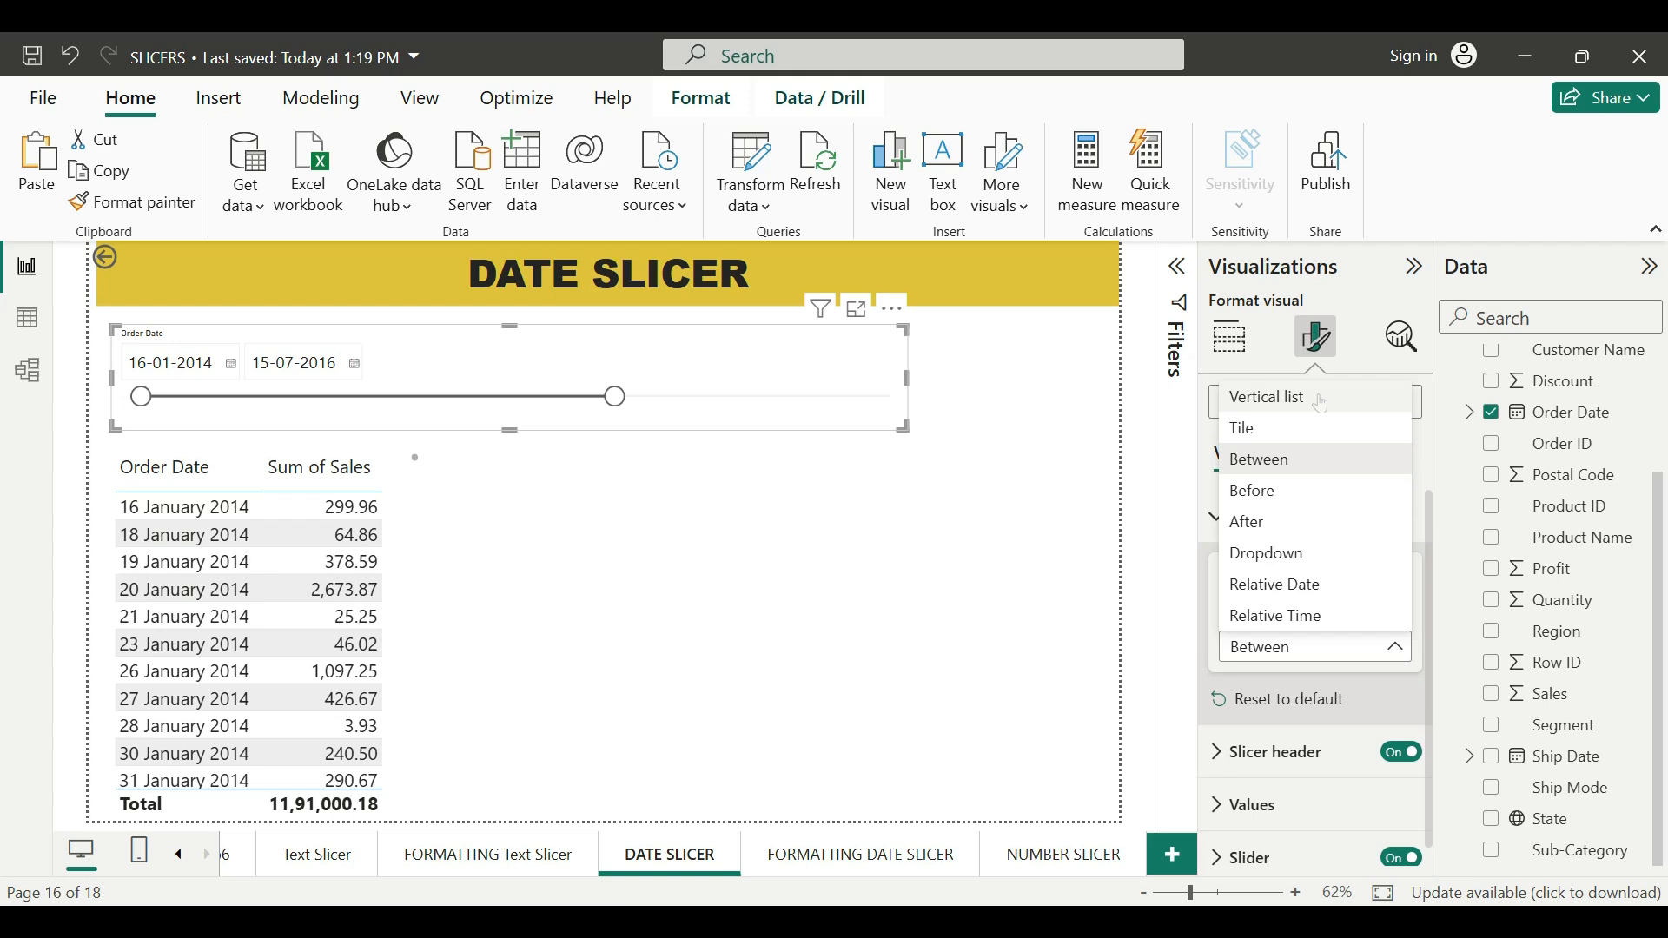
click(1322, 400)
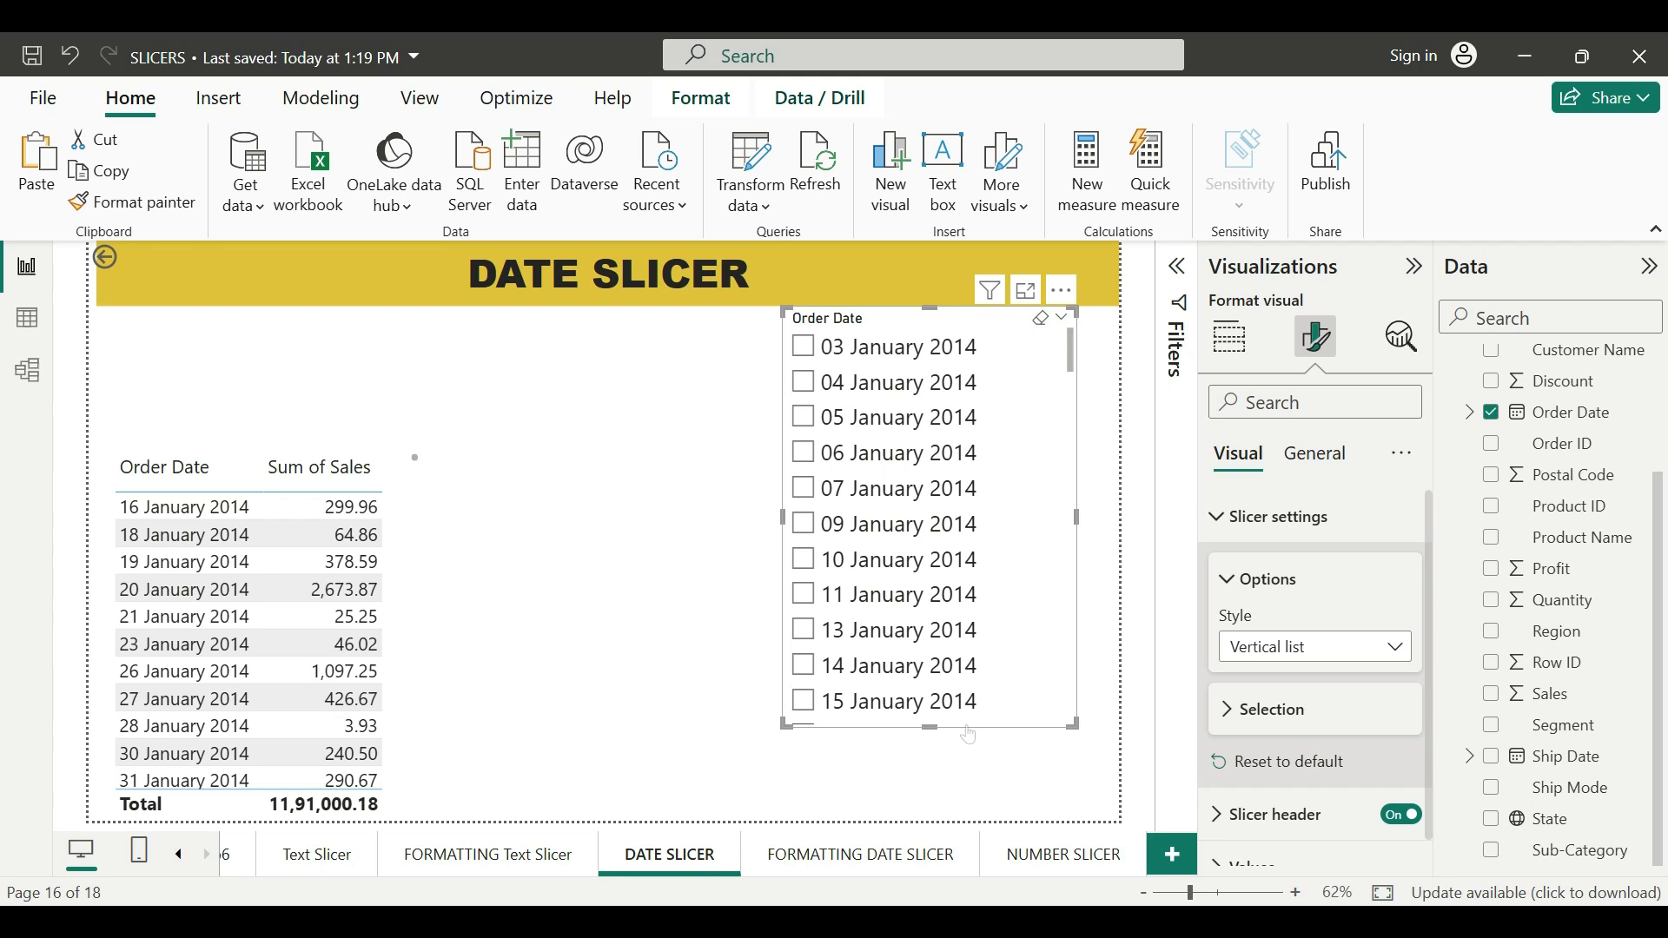
click(803, 488)
click(804, 452)
click(804, 418)
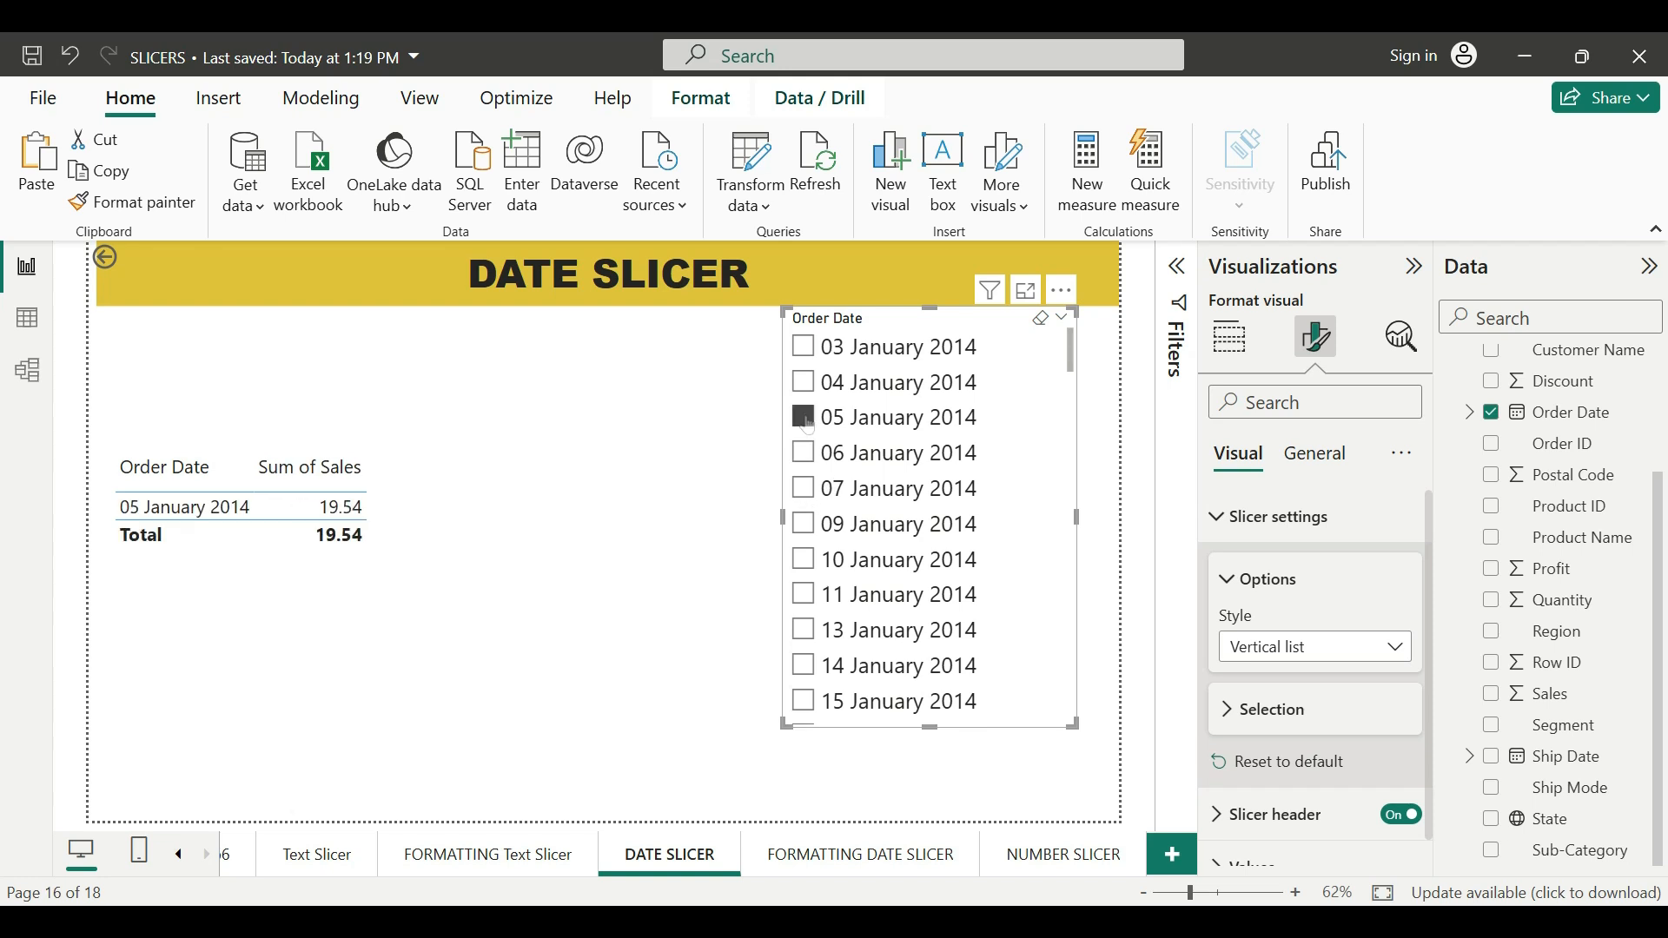
ctrl+click(804, 453)
ctrl+click(804, 489)
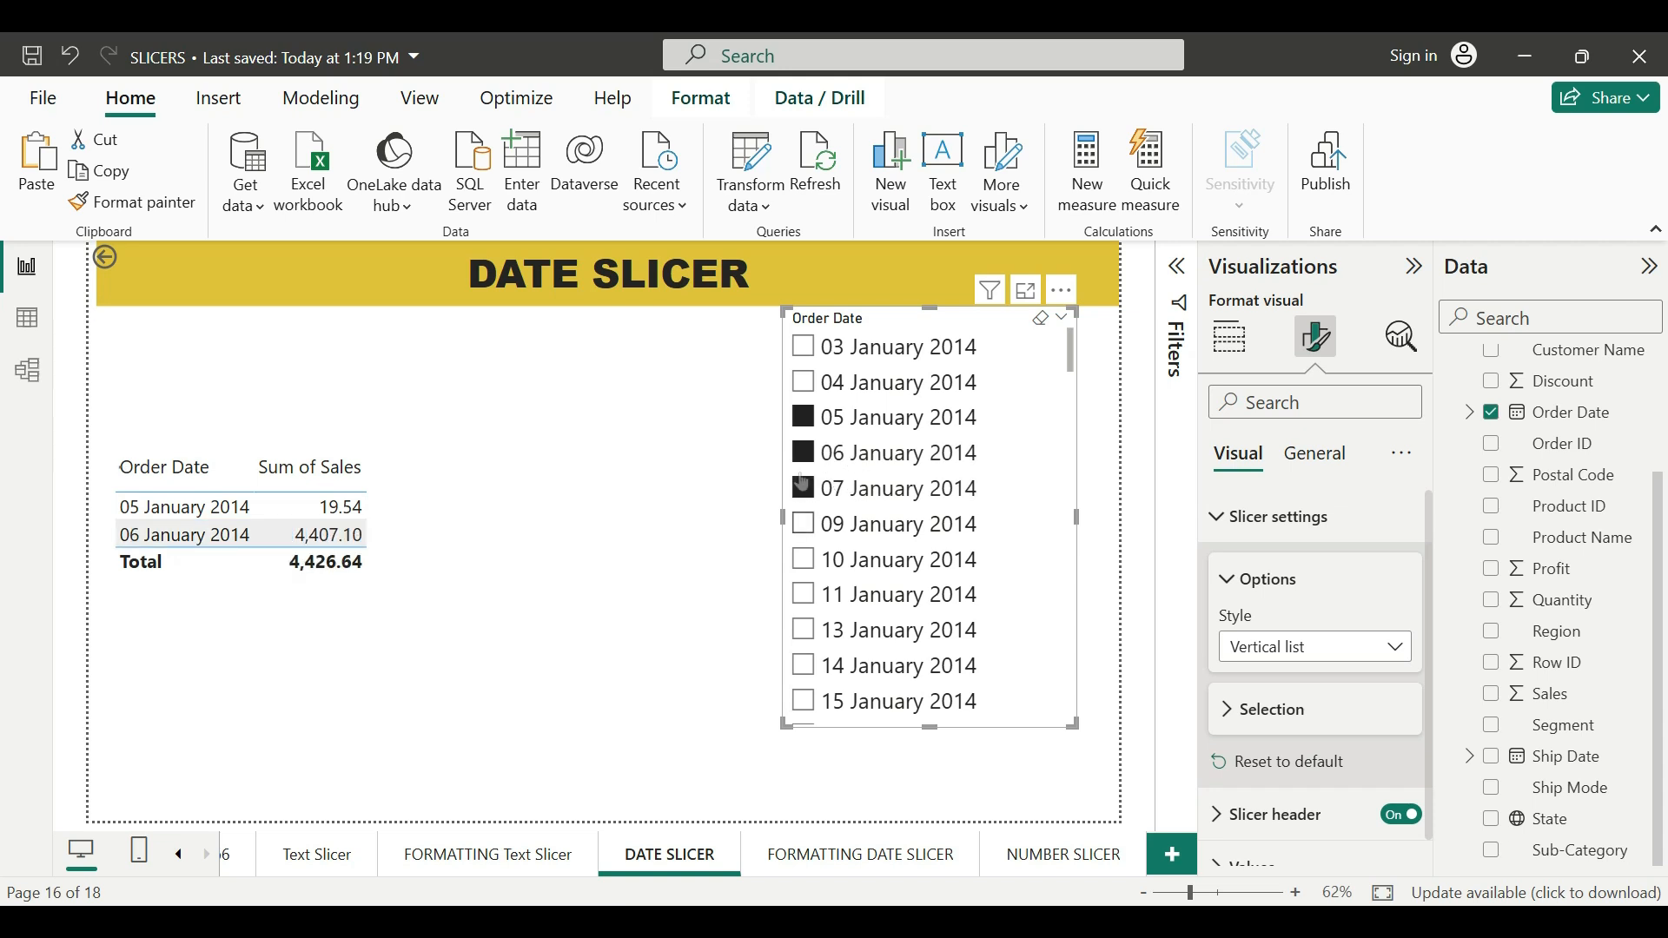
ctrl+click(803, 524)
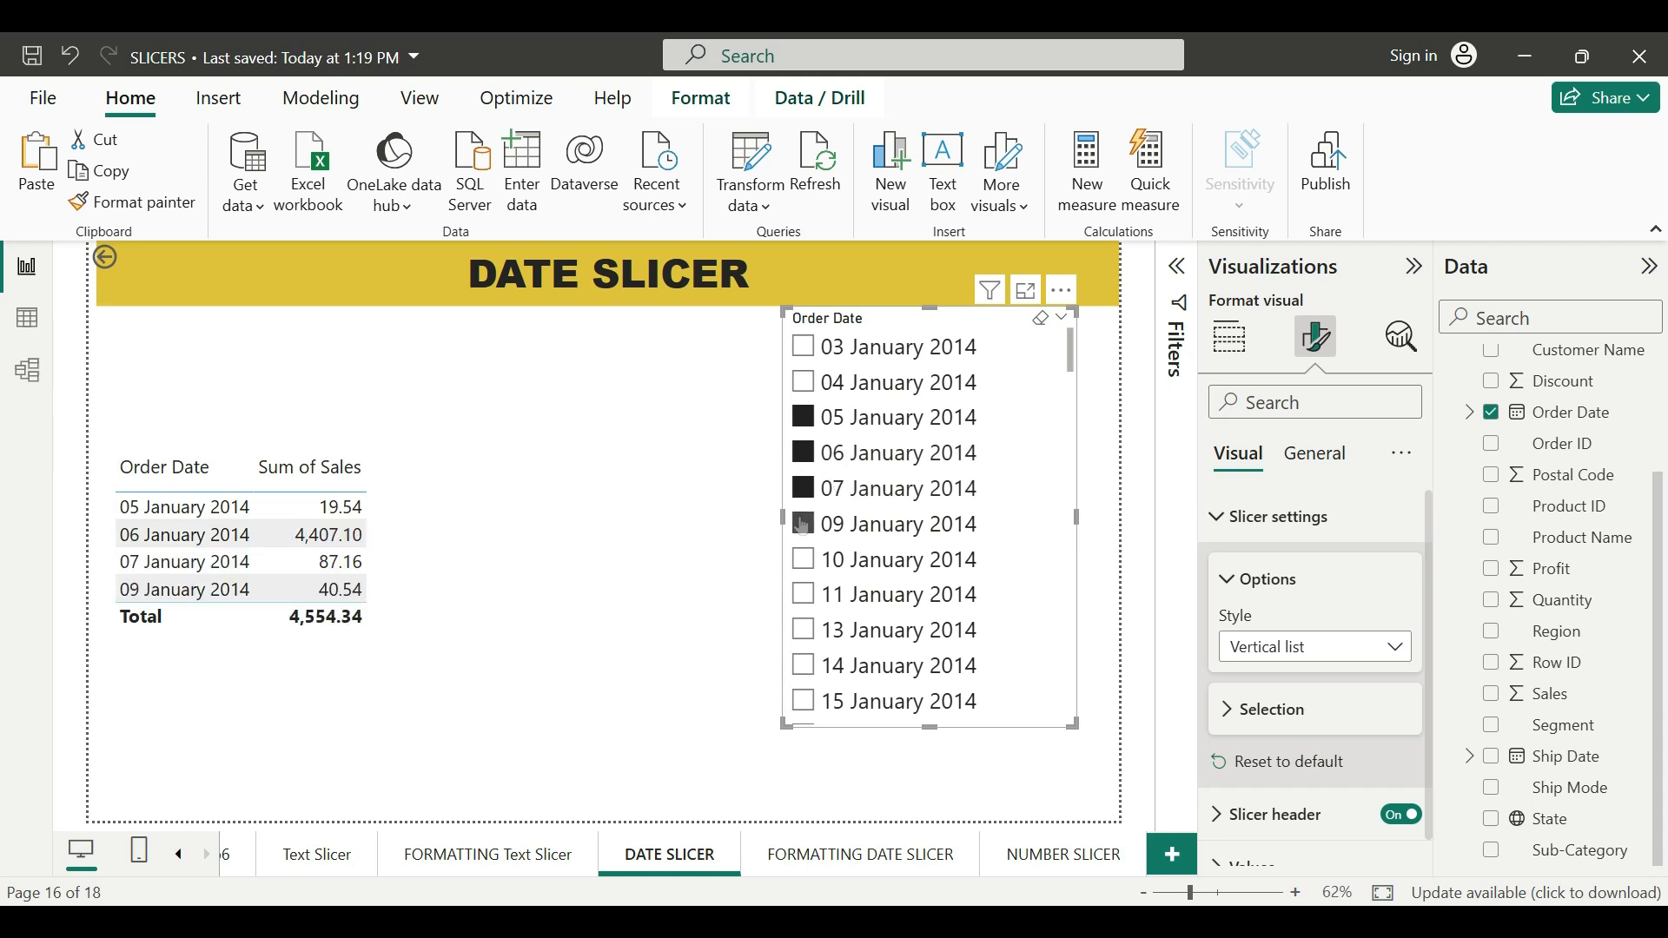
Change the Order Date slicer to the Dropdown style and shorten its frame to fit the single field
click(1316, 647)
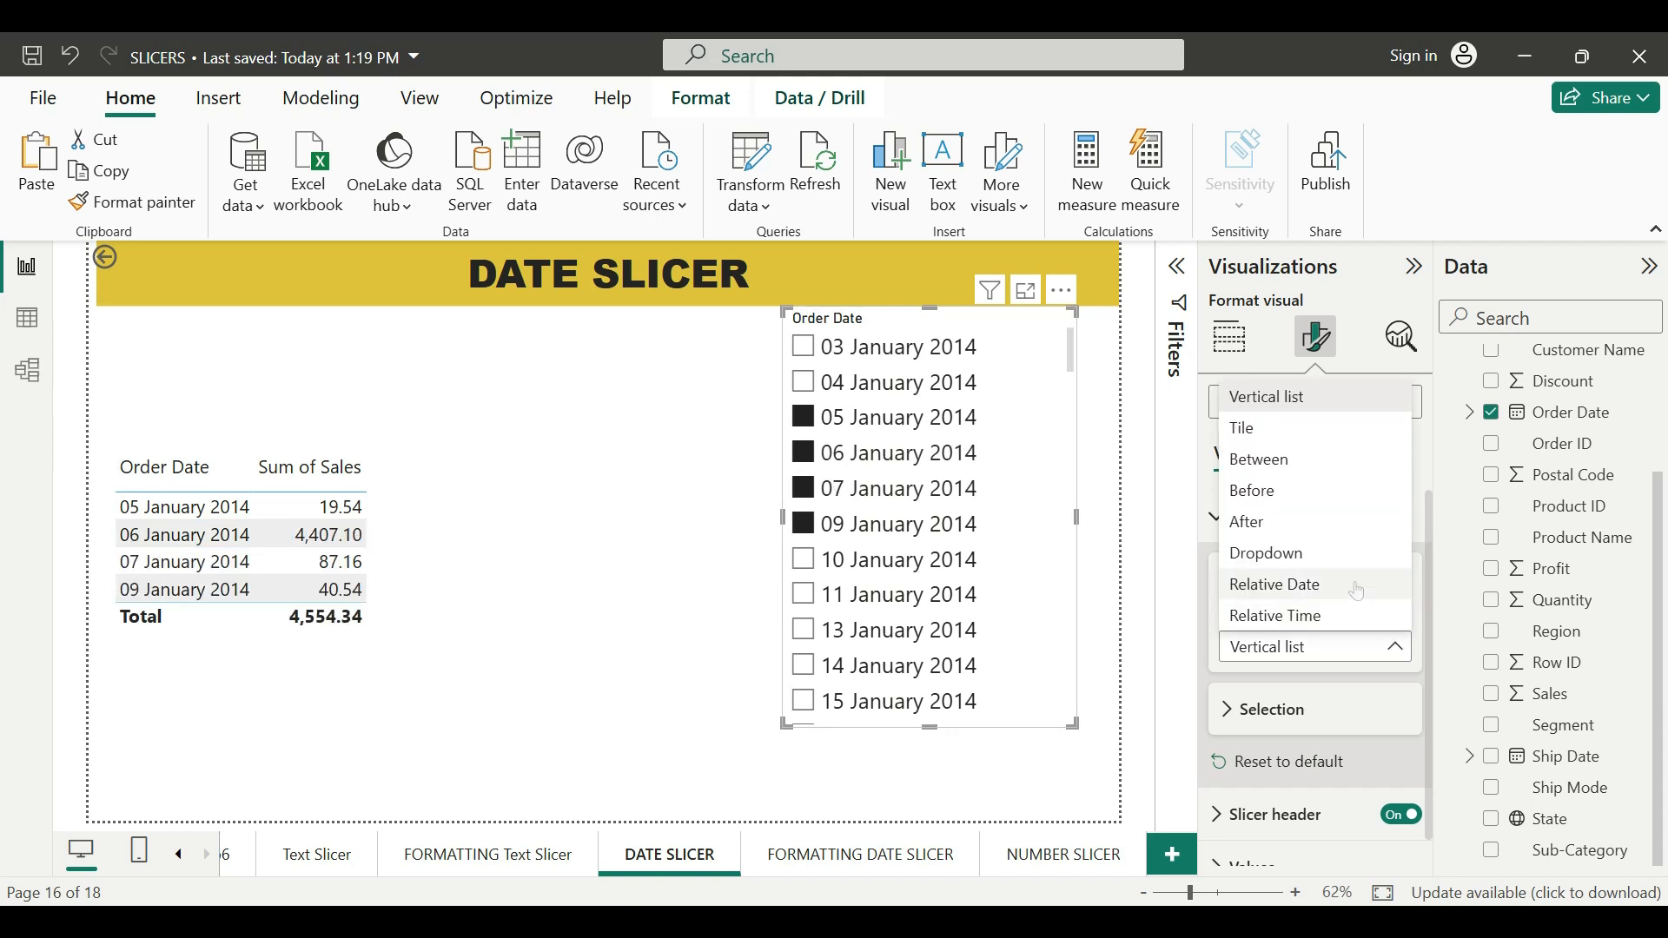
click(1277, 554)
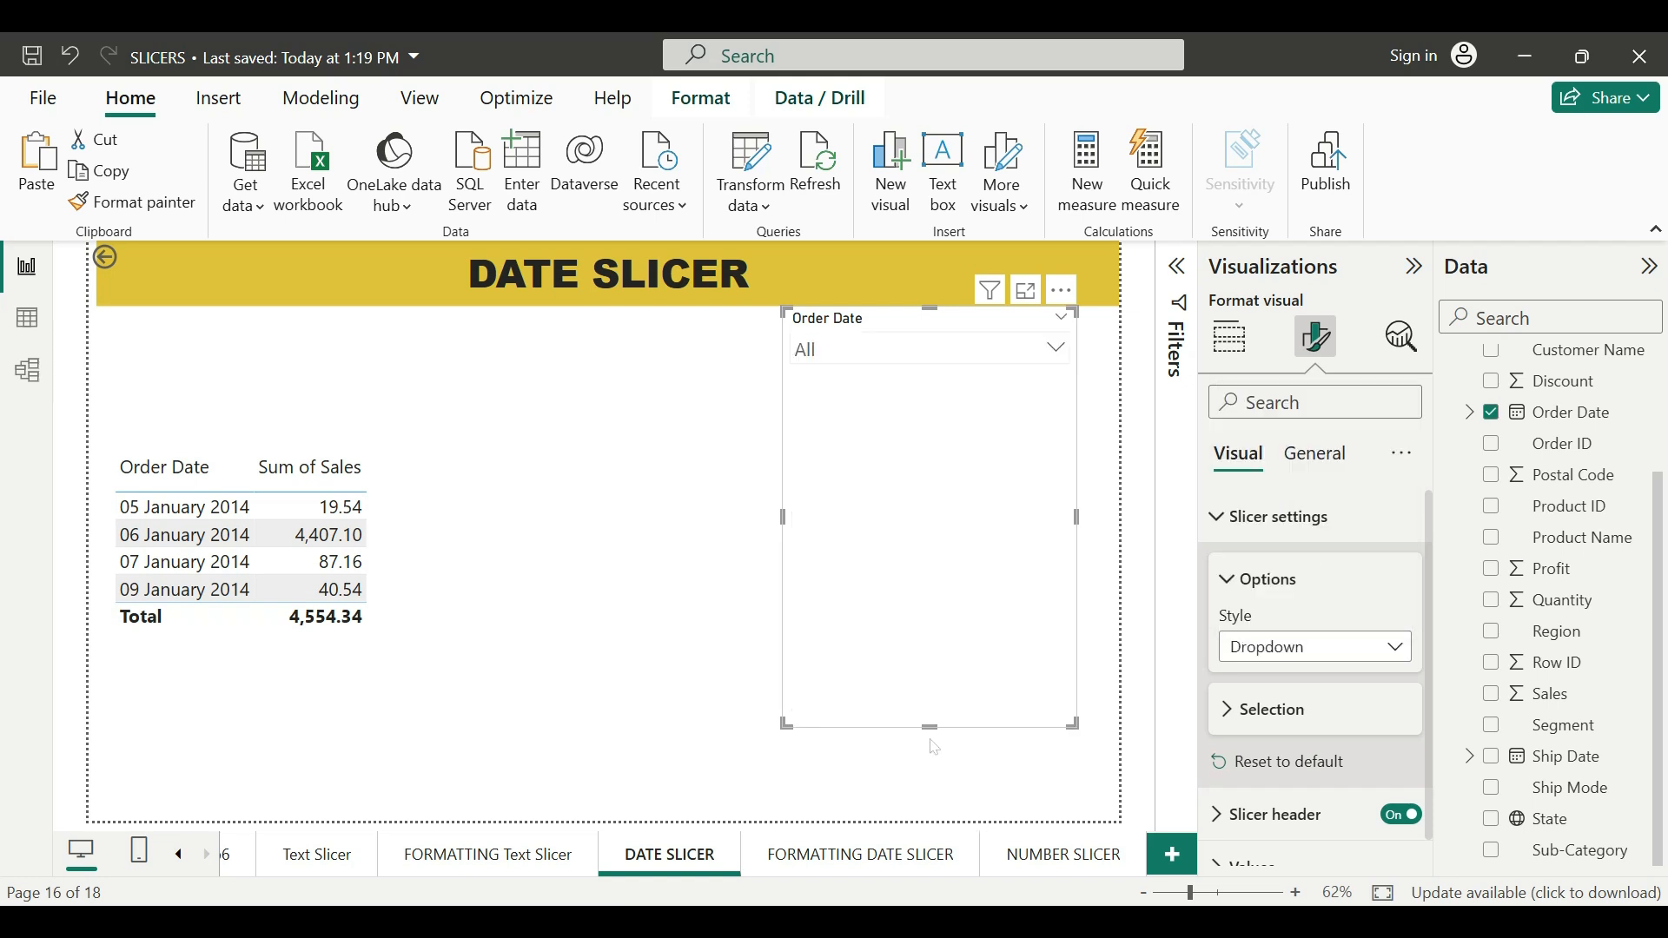
drag(930, 728, 924, 416)
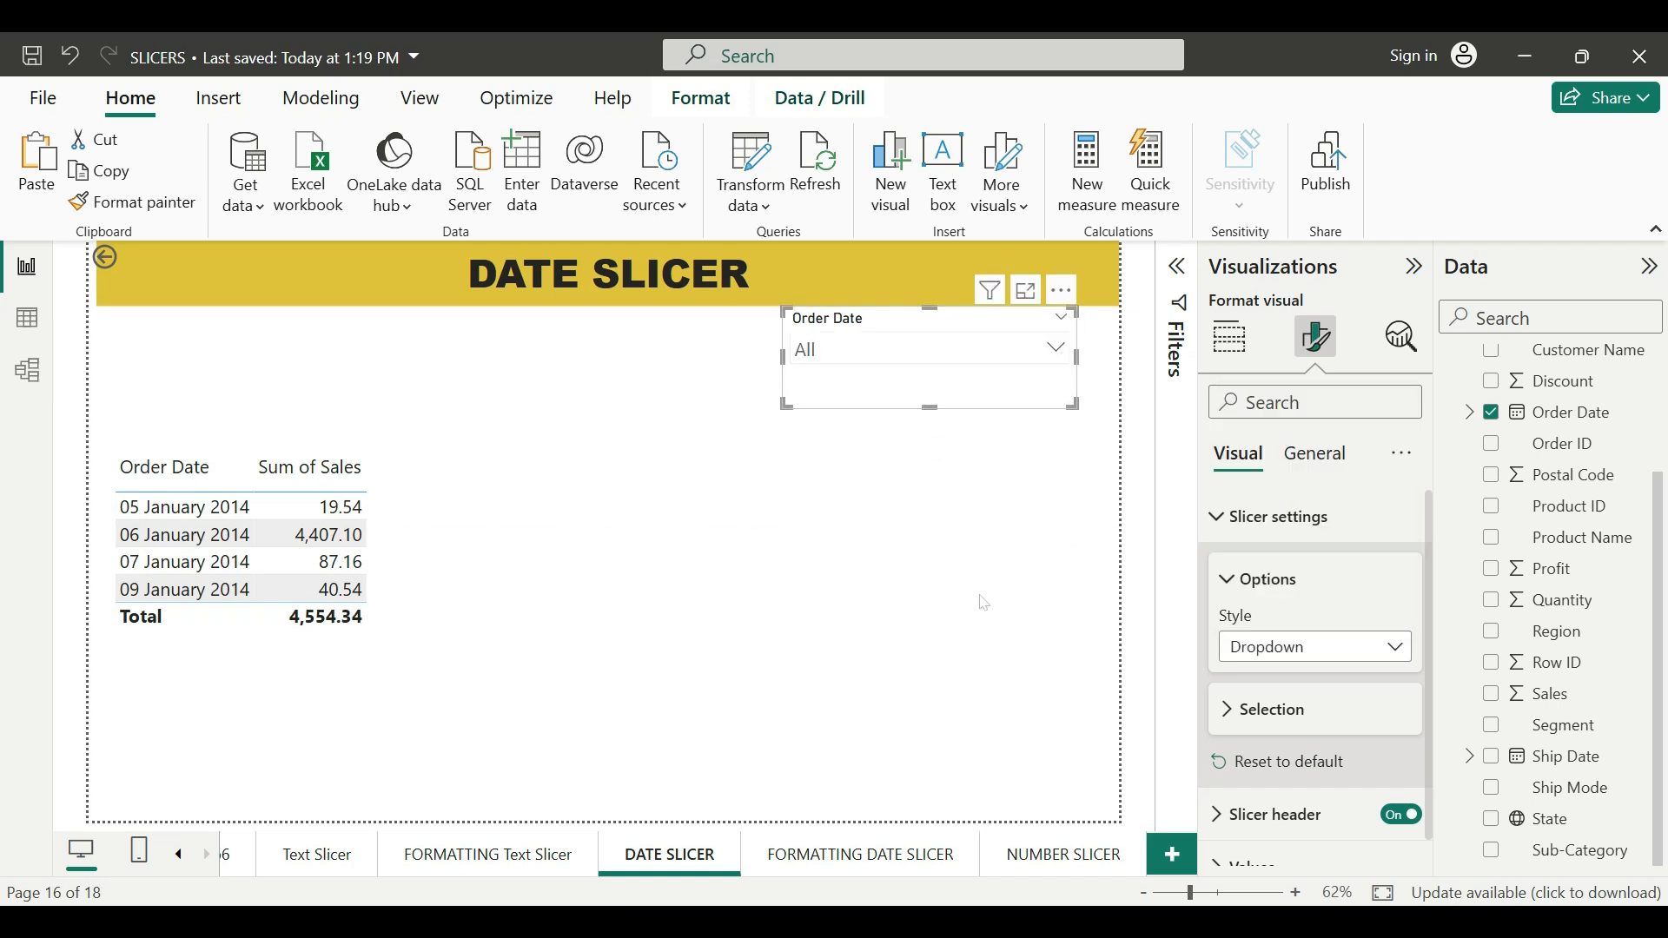
Change the Order Date slicer to the Relative Date style, filter to the Last 10 Years, and review the filtered sales table
click(1316, 647)
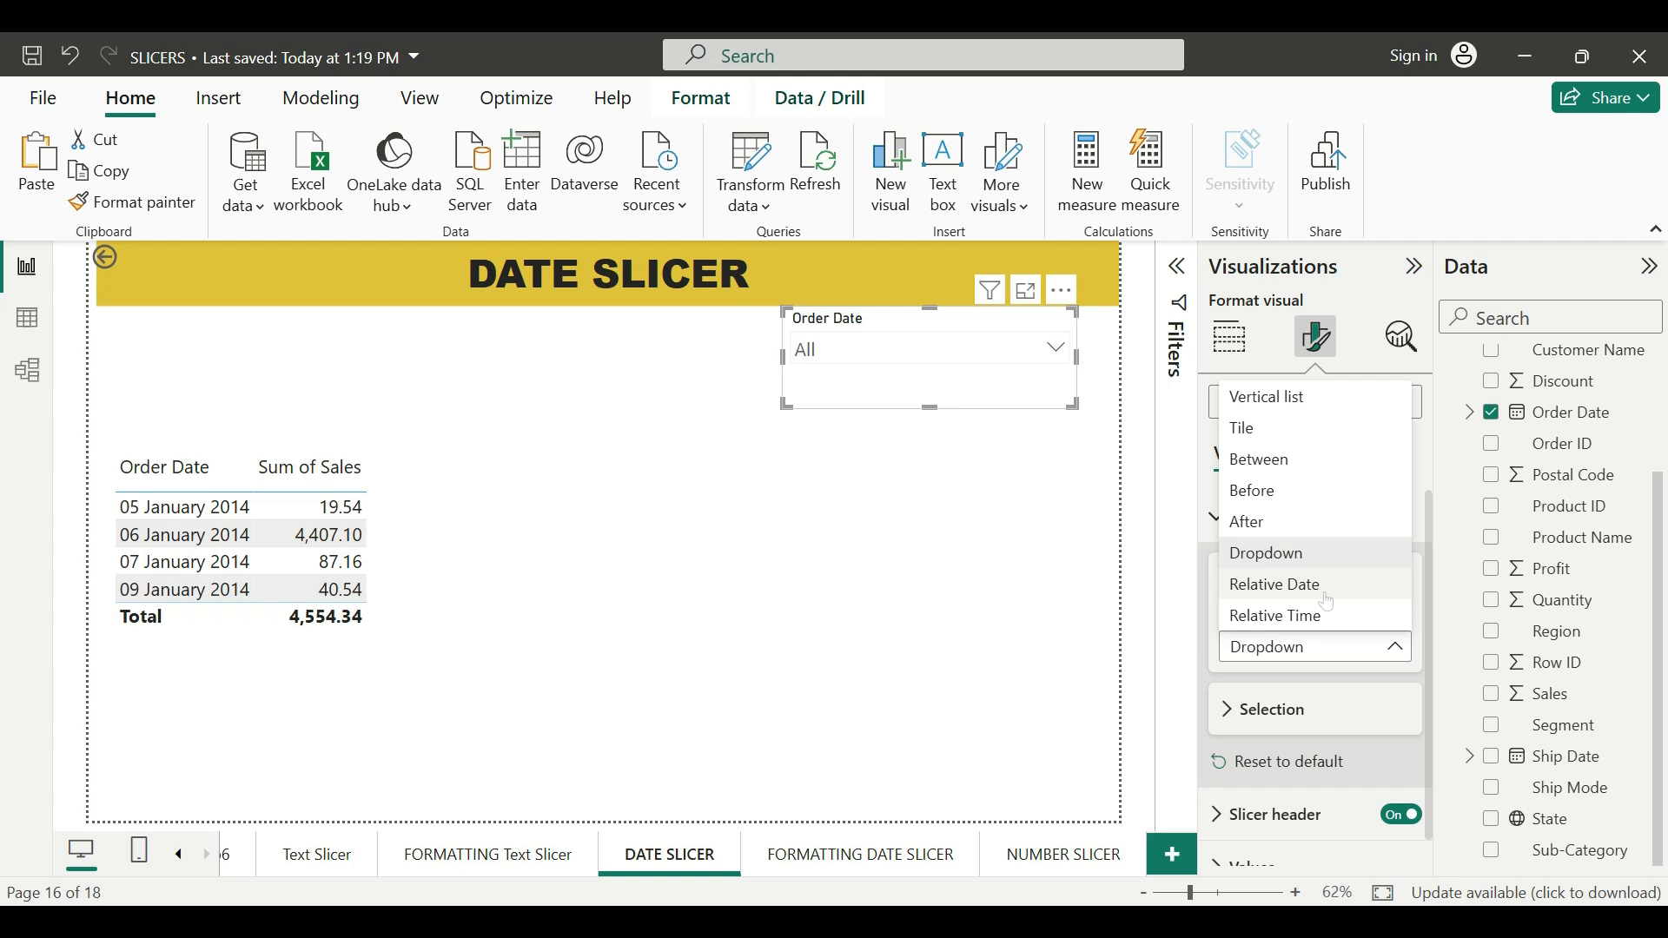
click(1327, 598)
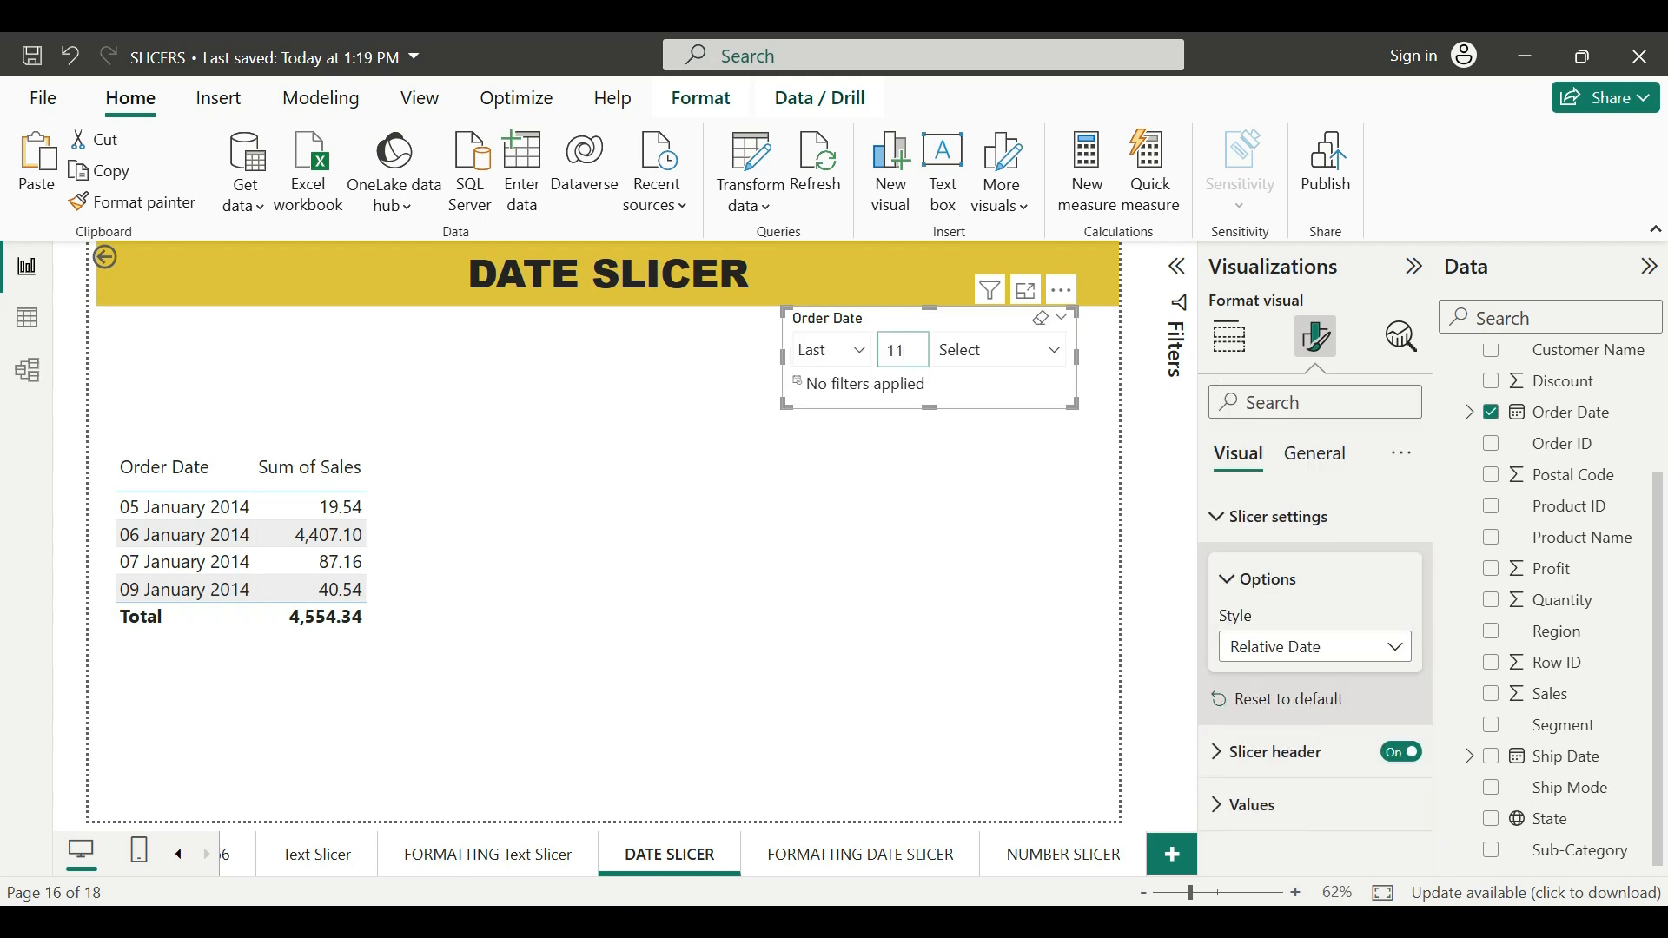
text(0)
click(999, 350)
click(1011, 538)
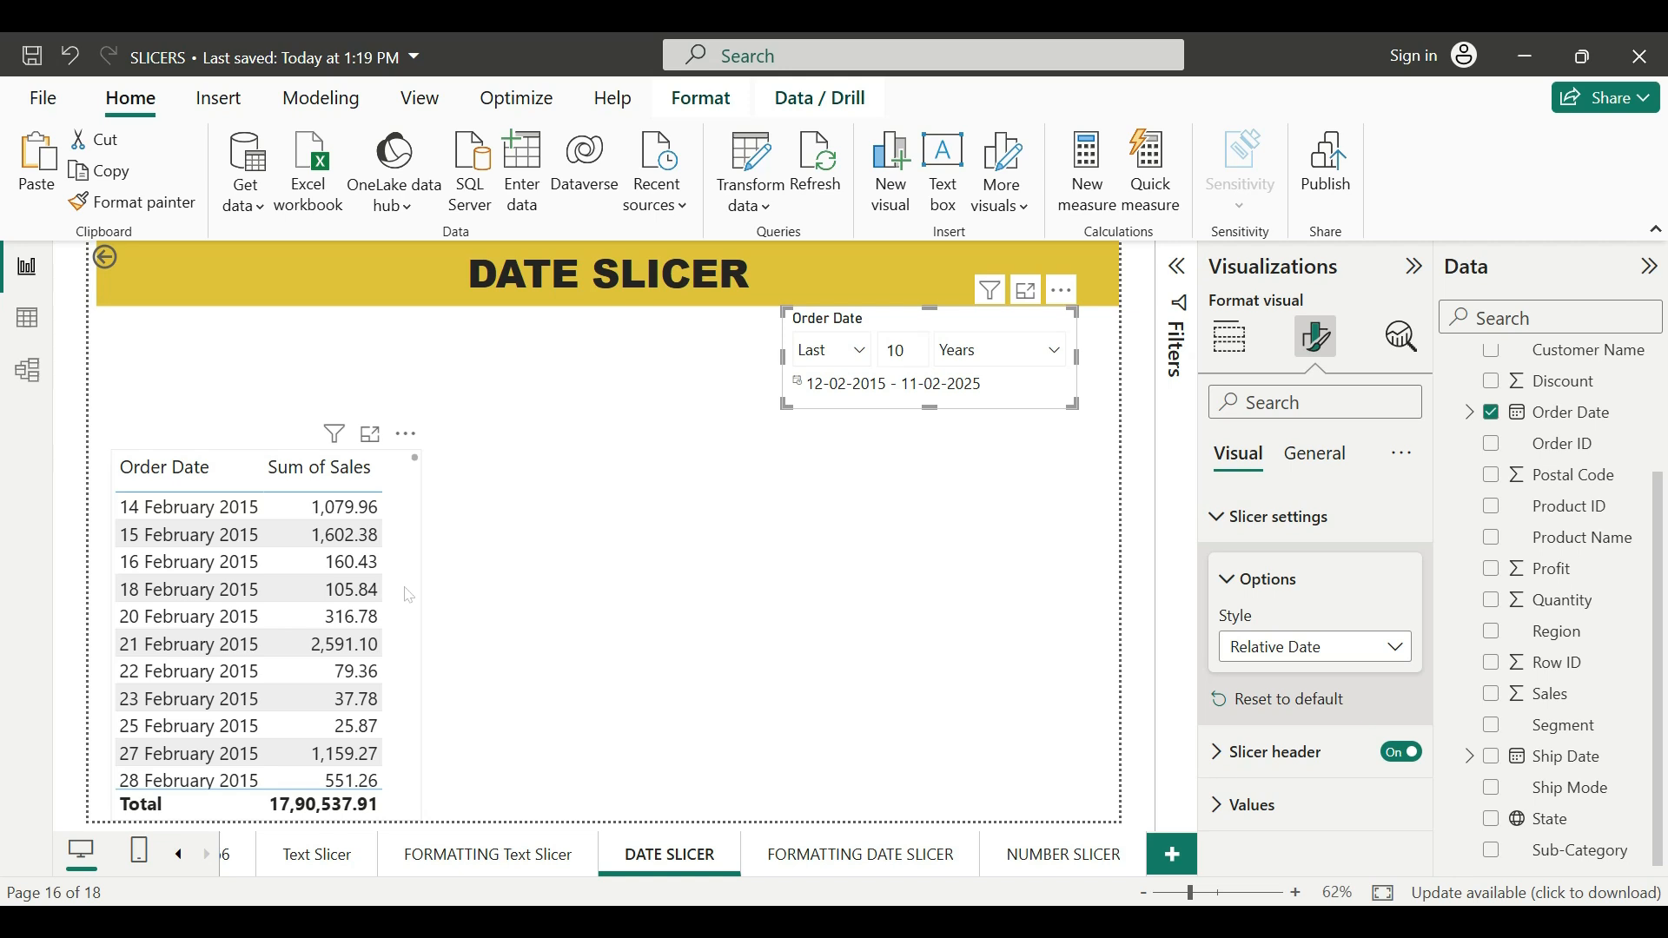
scroll(311, 621, down, 4)
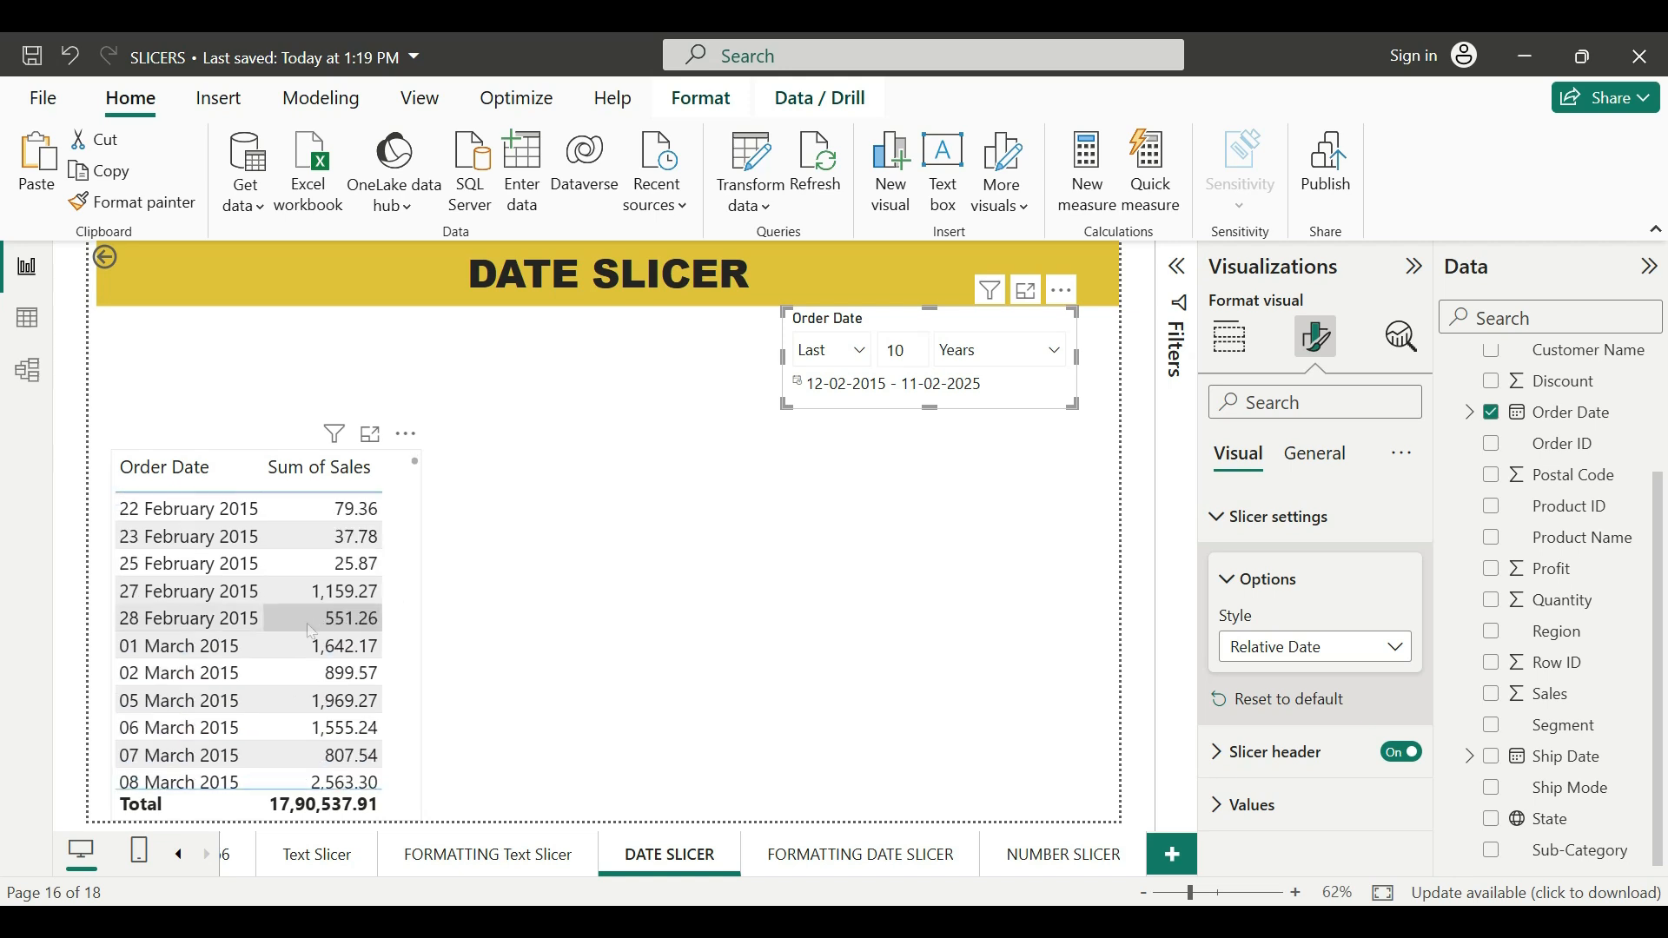
scroll(311, 625, up, 4)
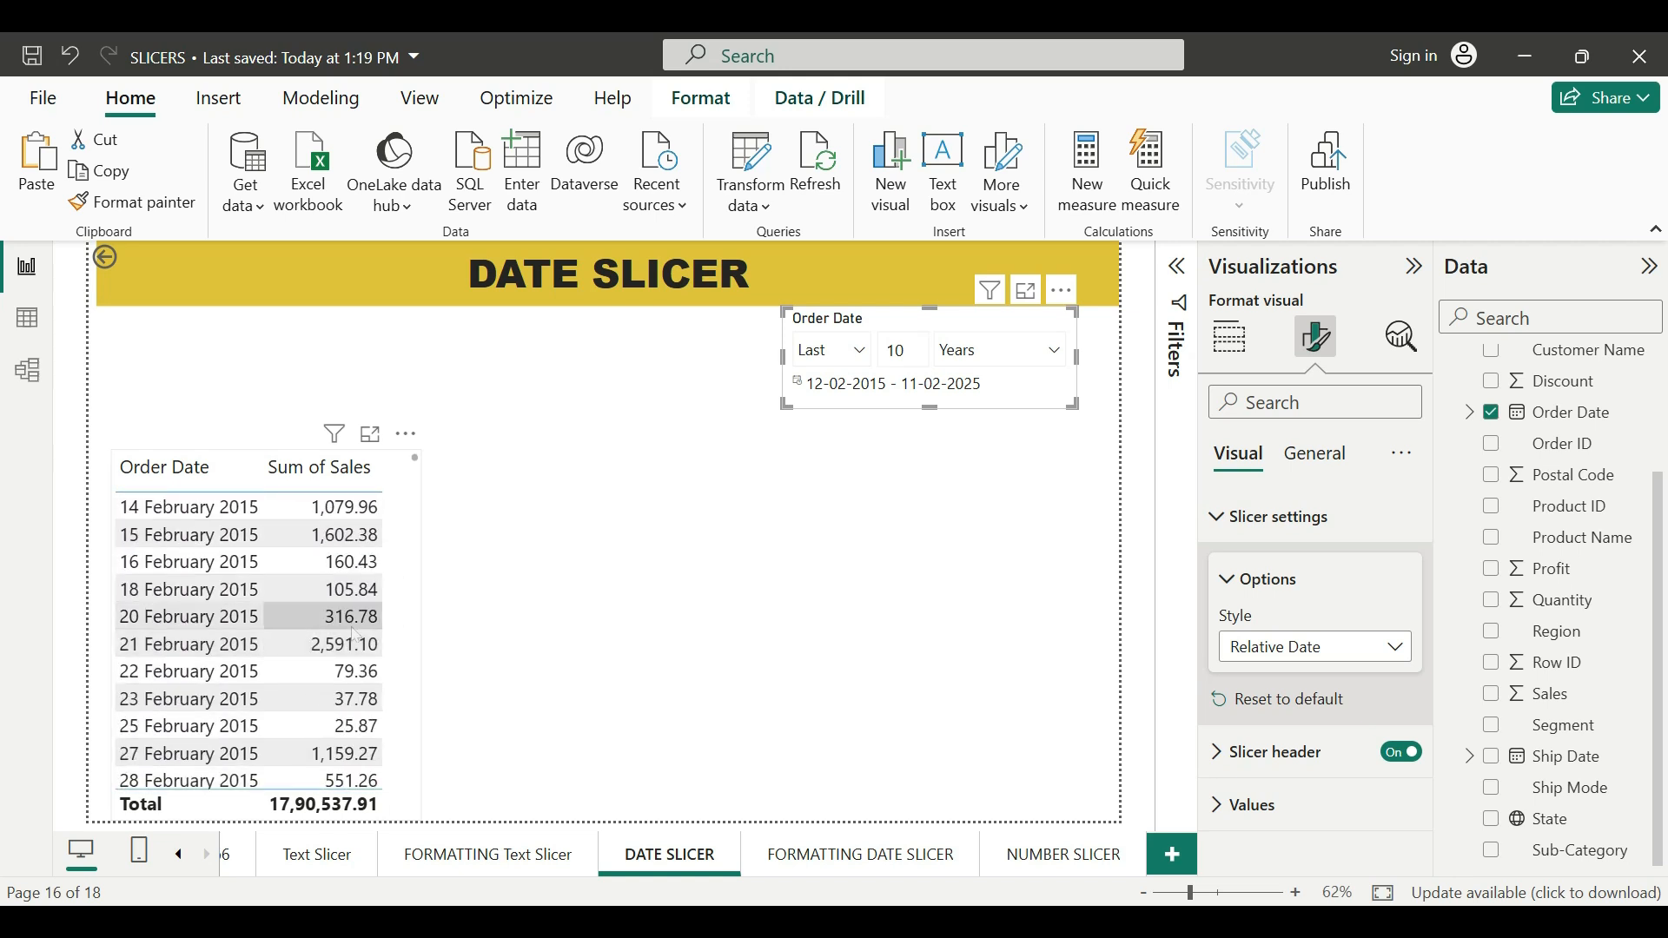
Examine the relative date slicer's time unit choices and its Last, Next and This choices
click(1056, 350)
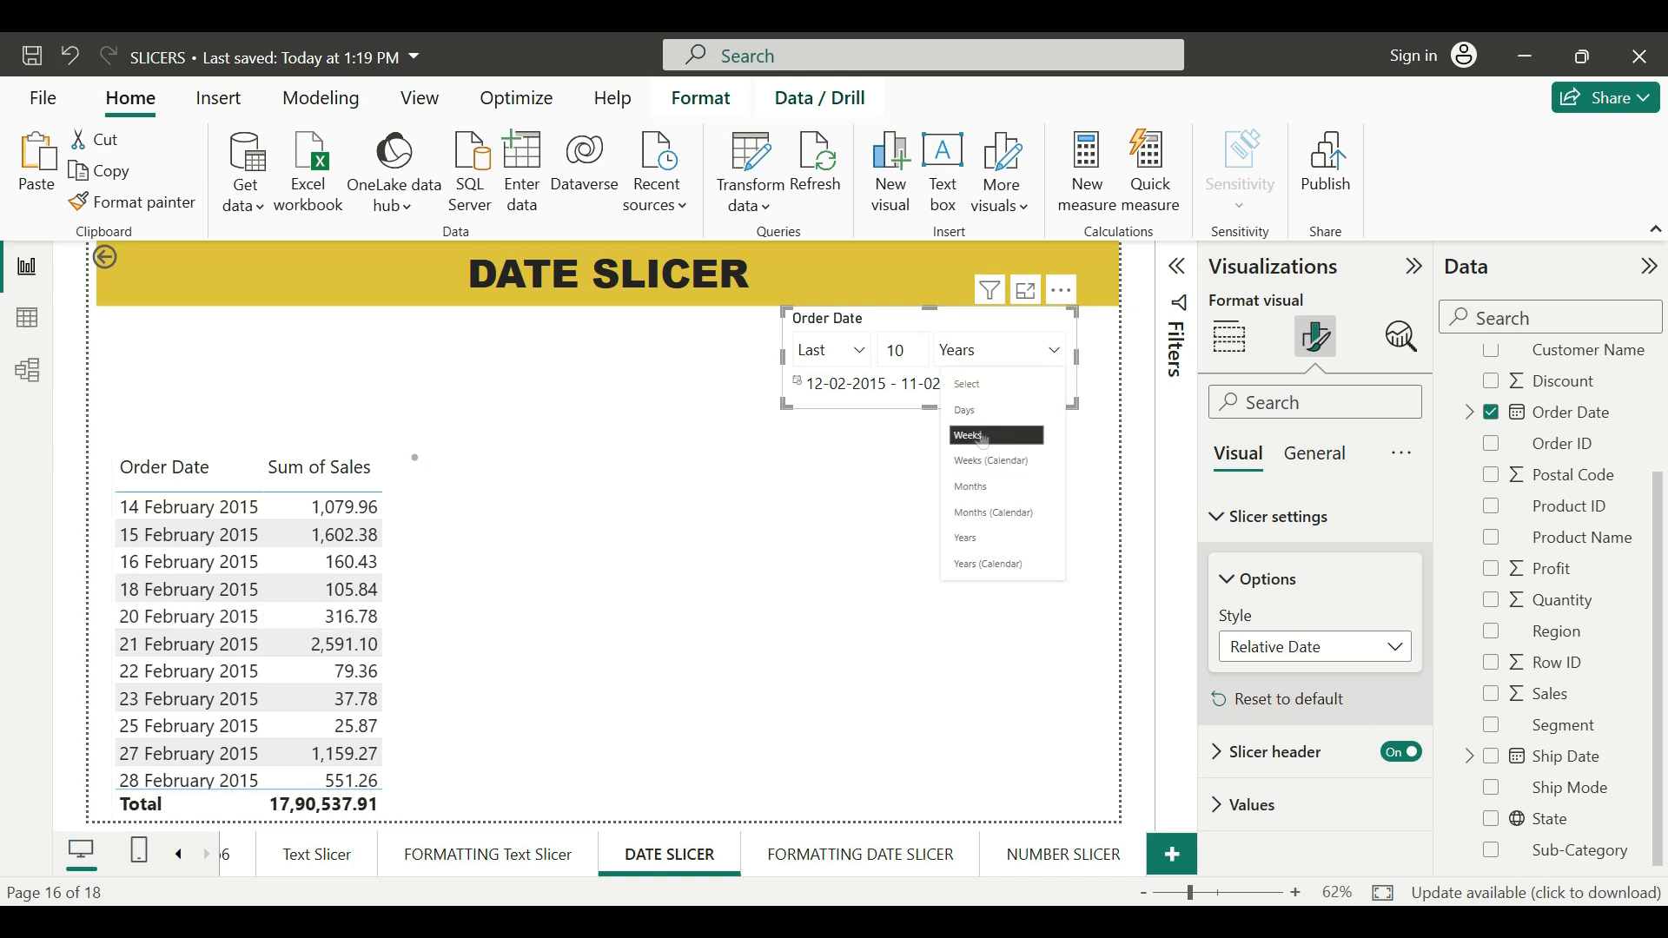
click(862, 352)
click(862, 352)
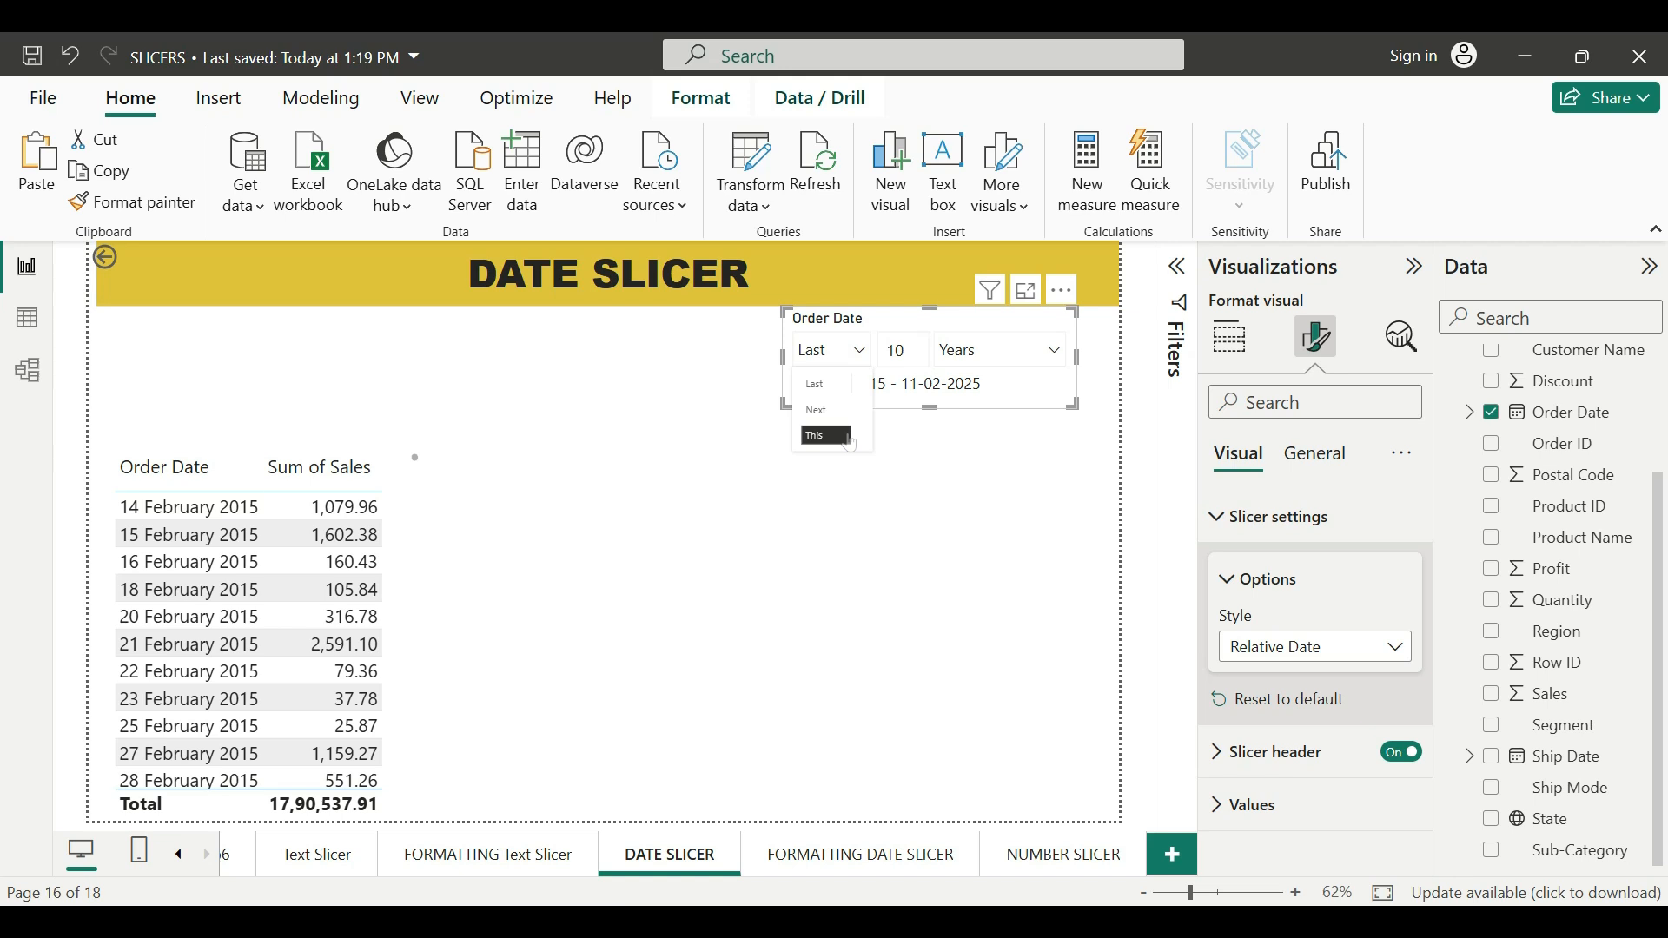
Remove the relative date slicer from the page and add a new slicer on the Order Date field
click(1062, 289)
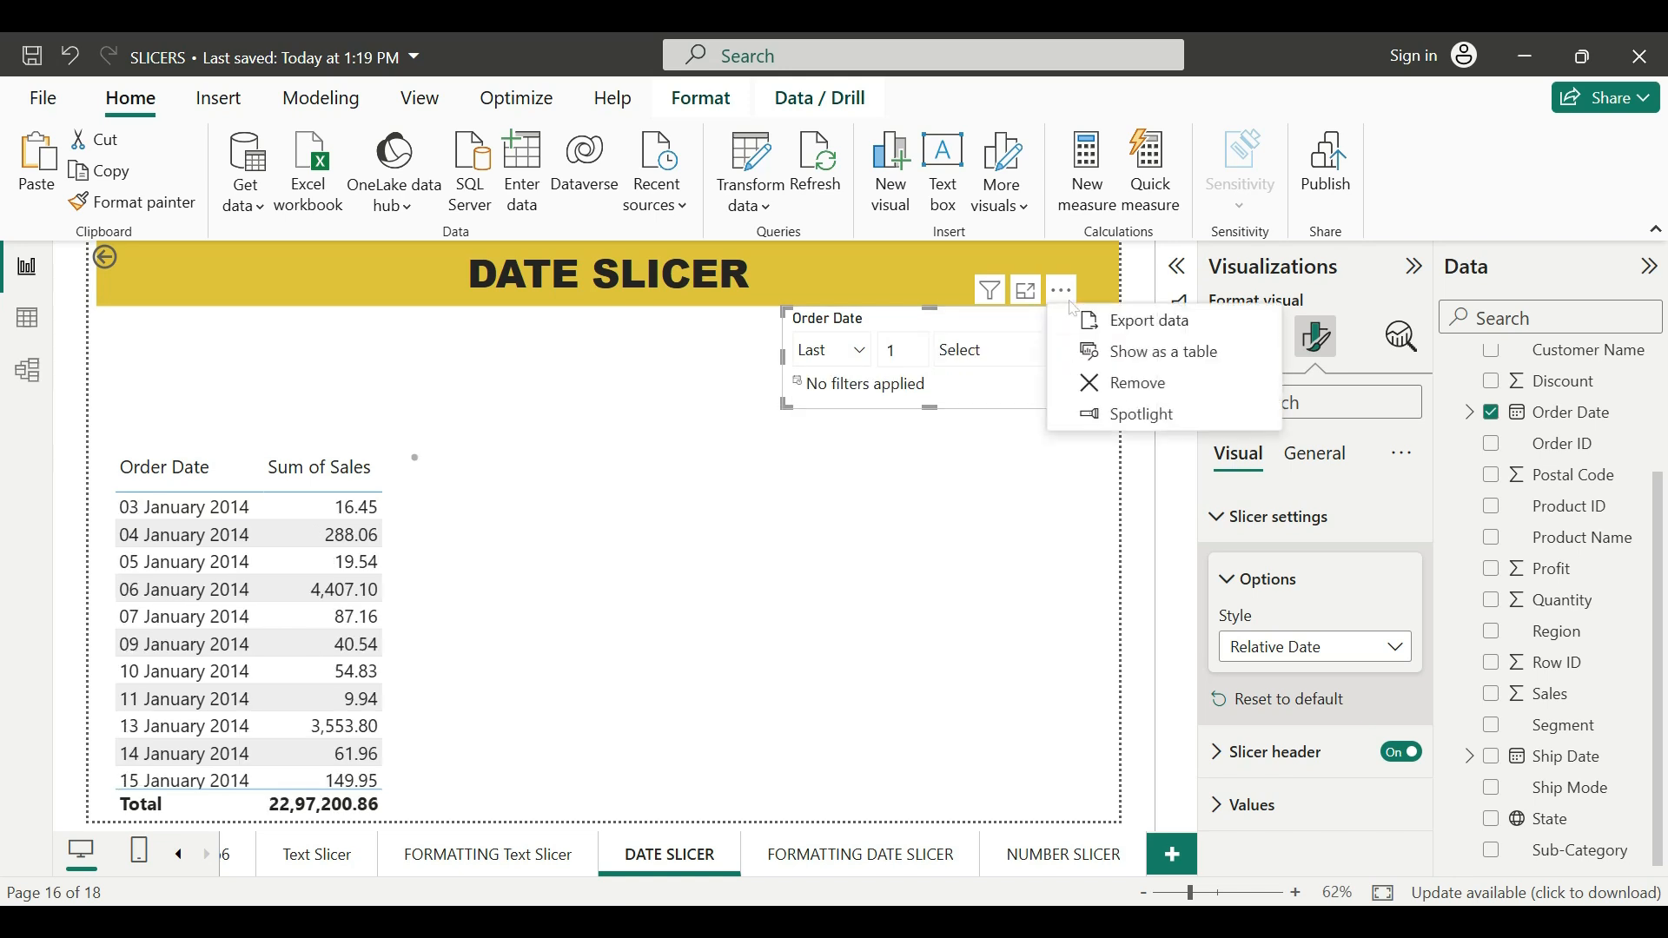
click(1134, 382)
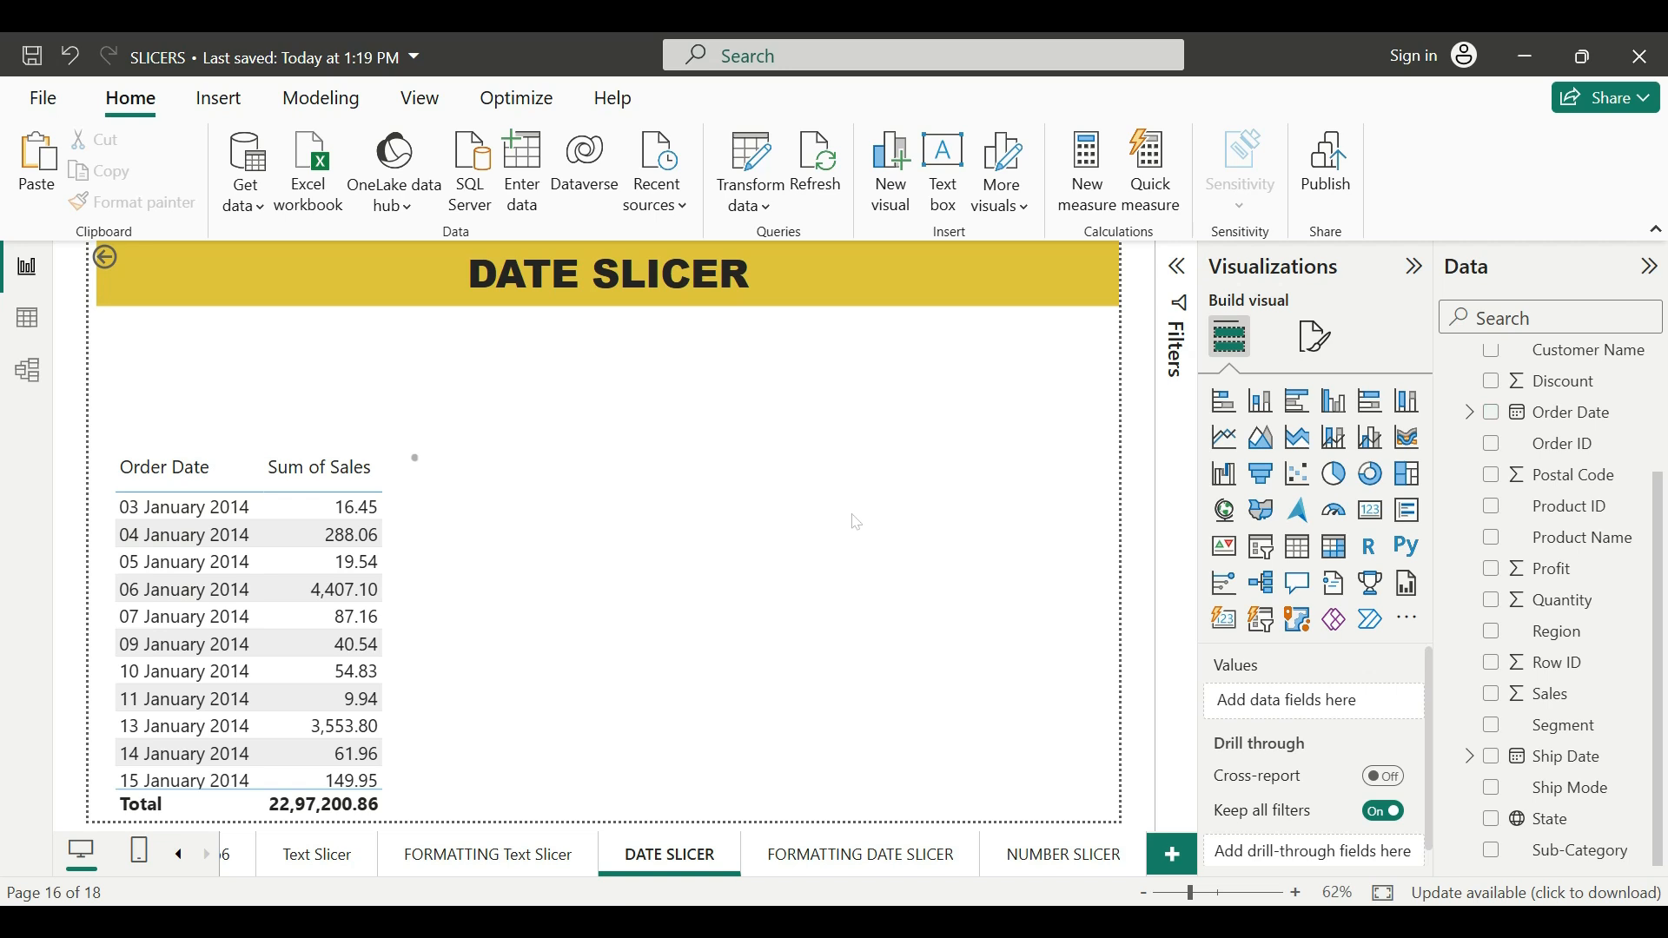
click(1261, 547)
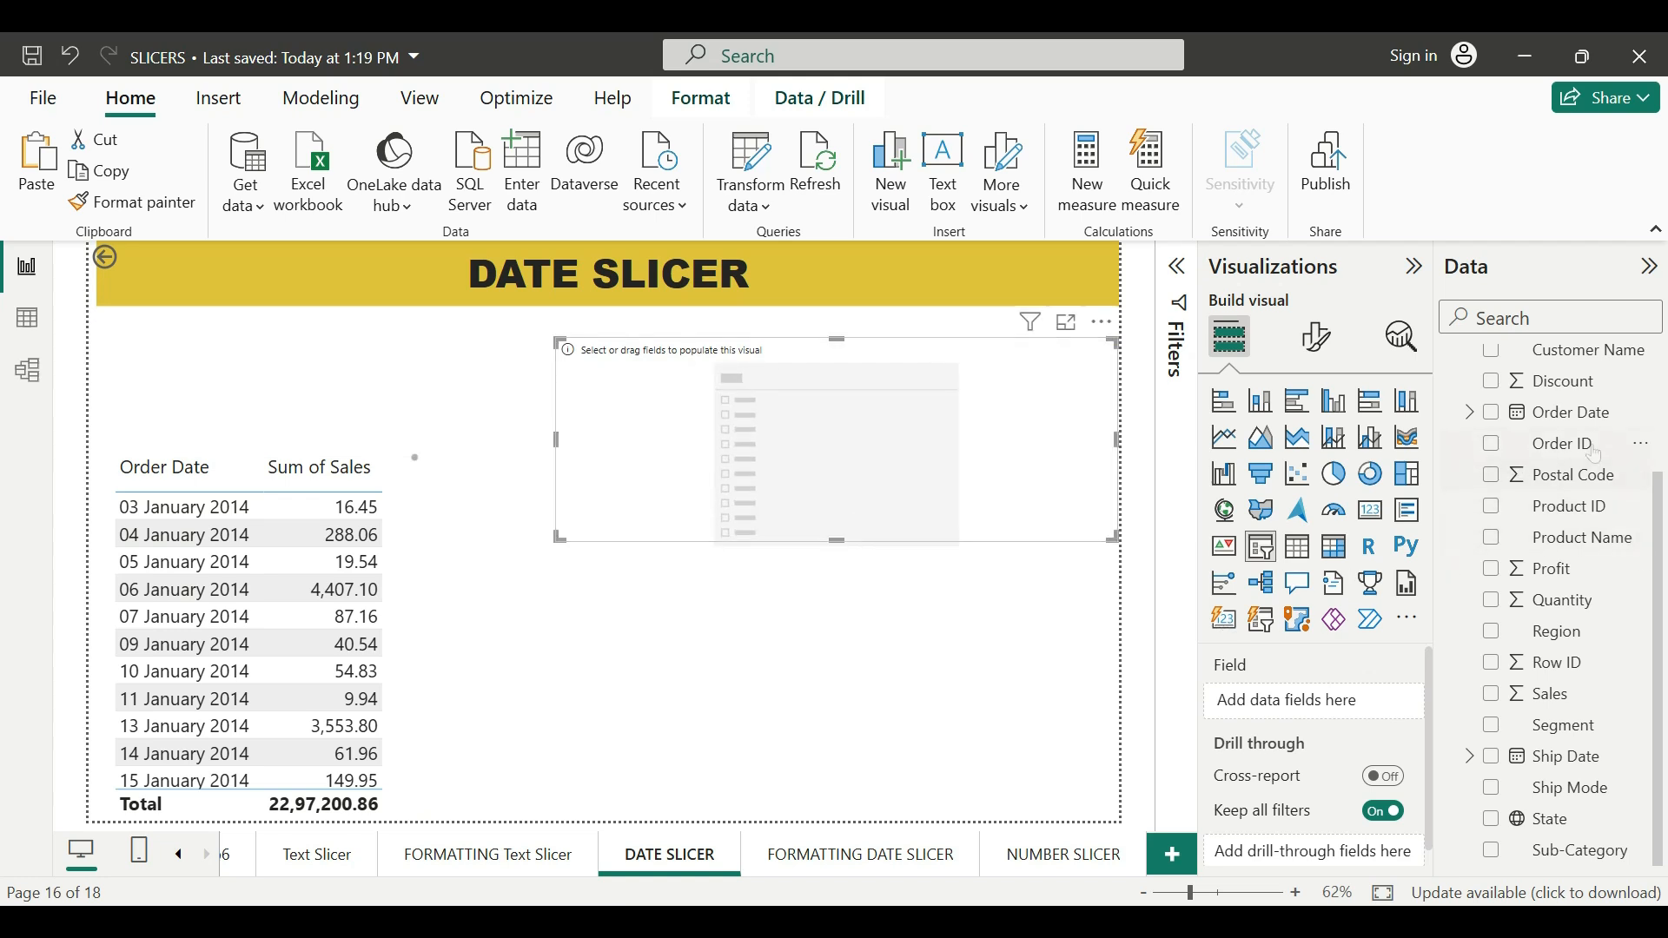
drag(1581, 415, 839, 470)
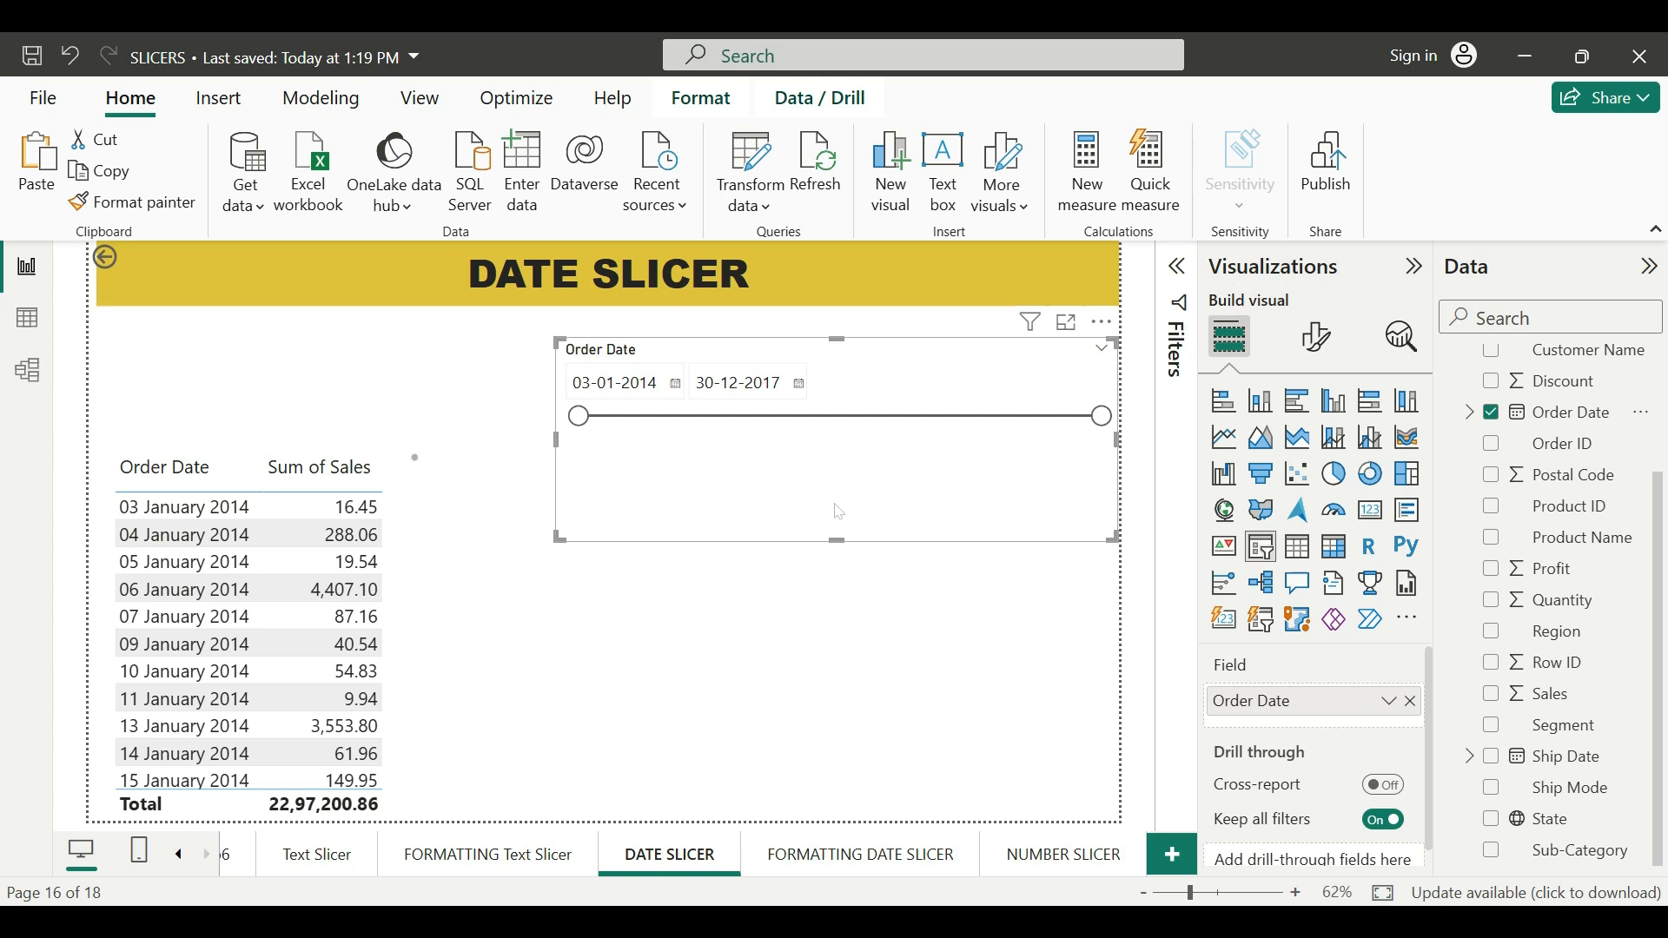
Switch the new slicer's Order Date field to Date Hierarchy and expand 2014, Qtr 1 and January down to the days
click(1390, 703)
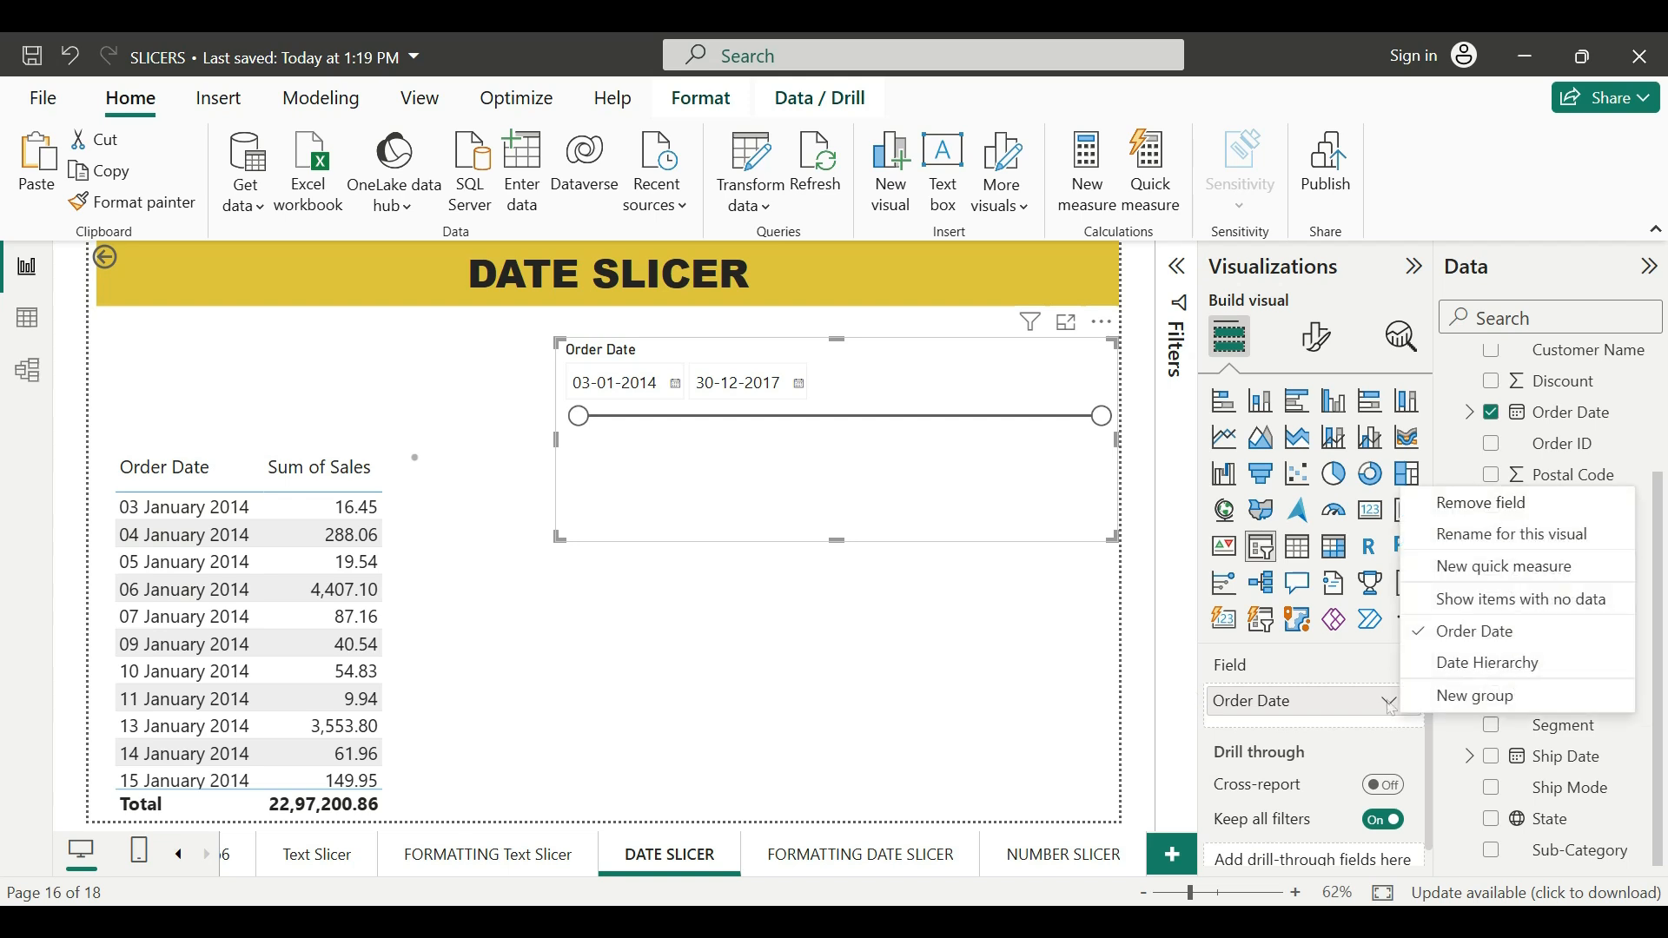
click(1476, 665)
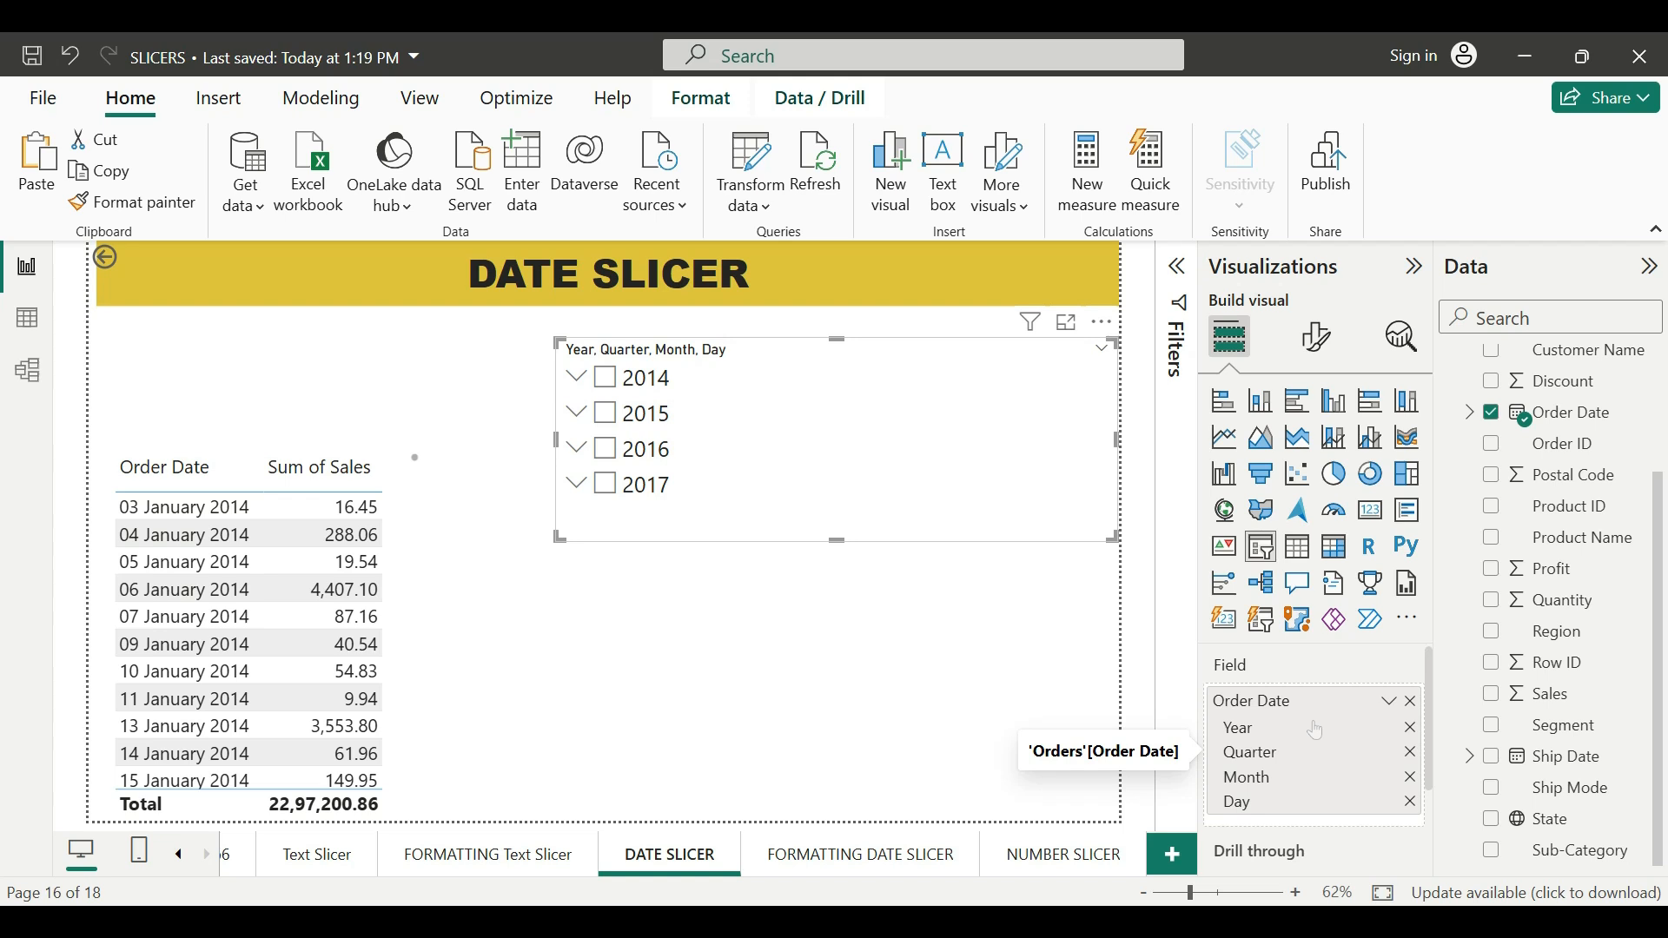
click(578, 380)
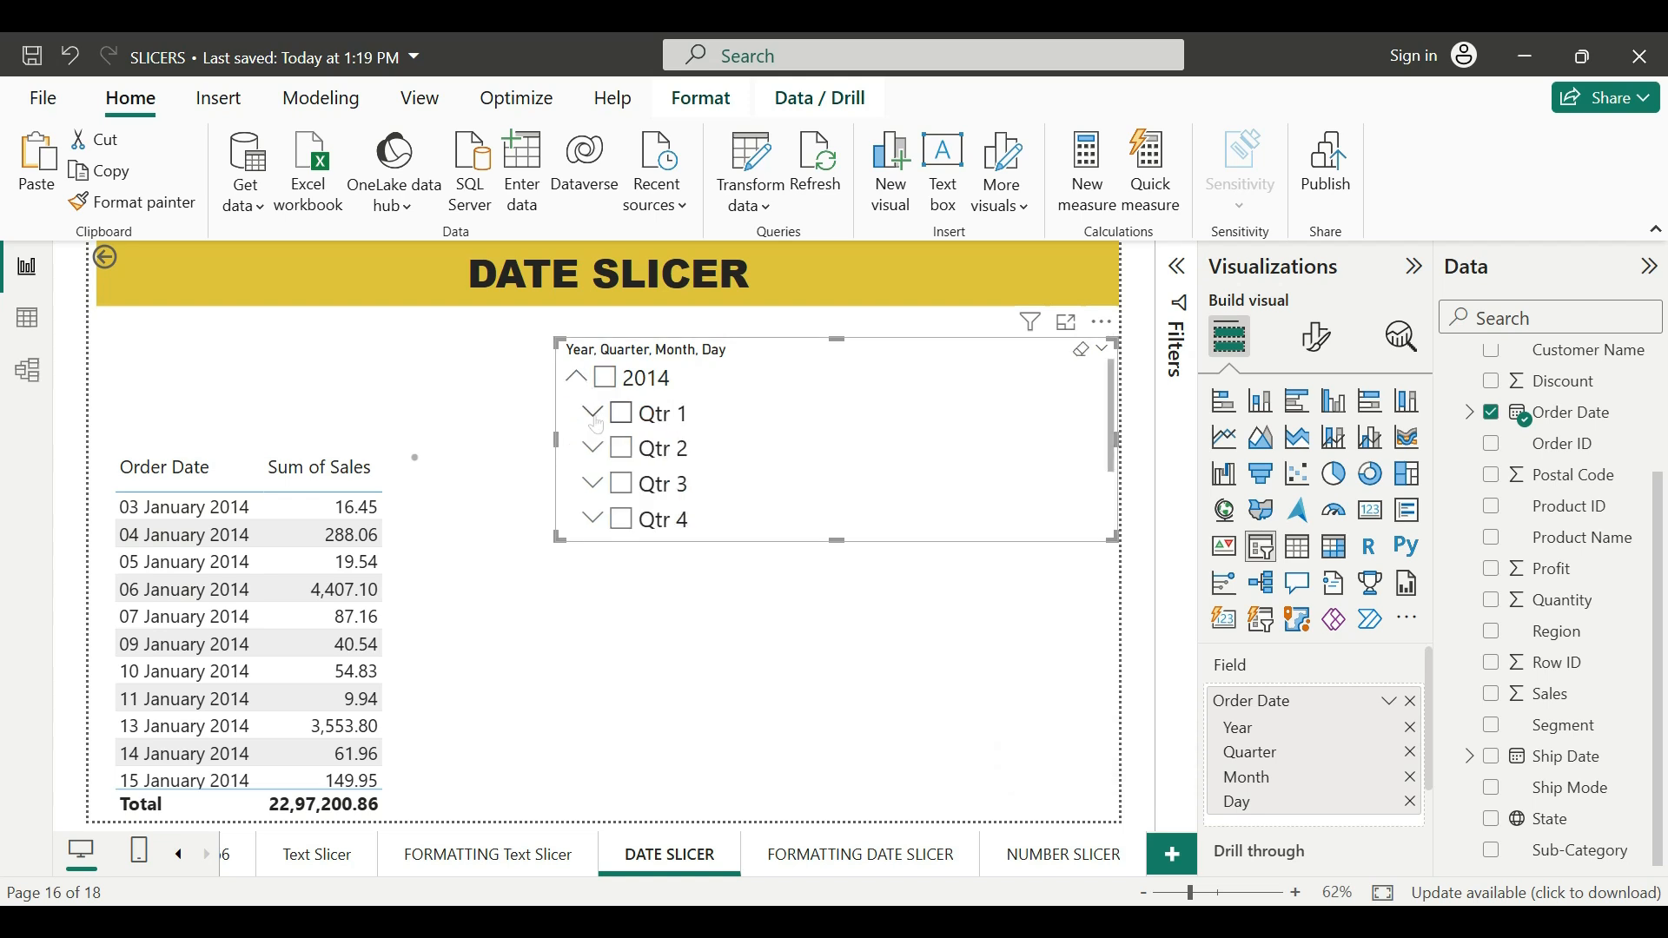
click(595, 415)
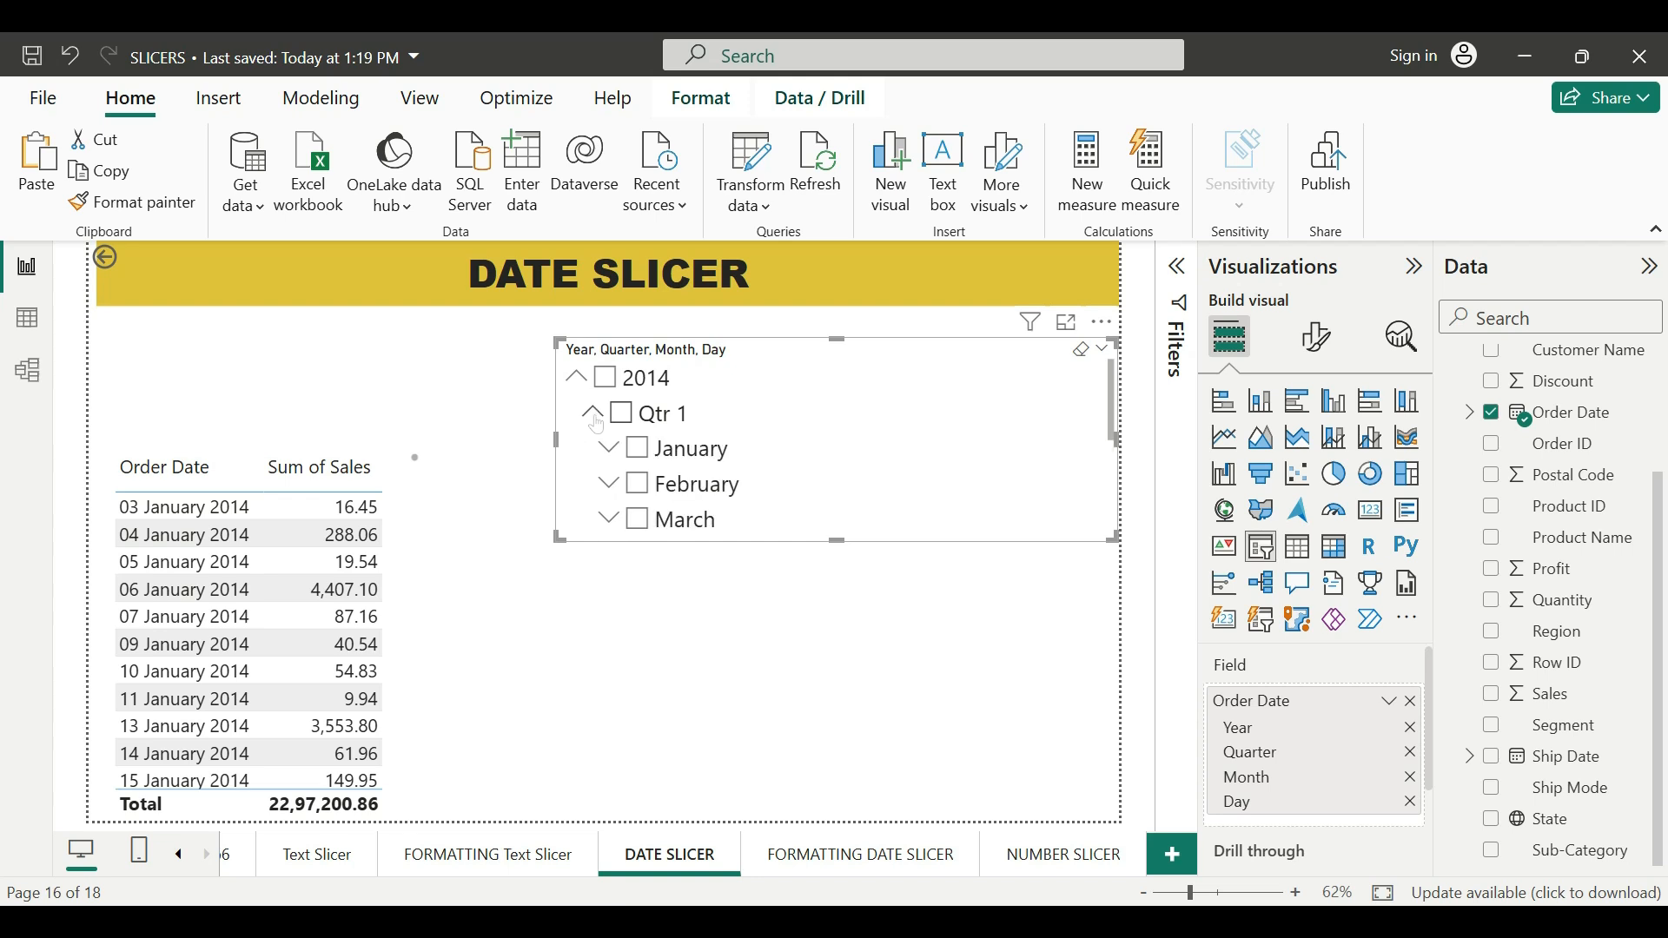
click(609, 449)
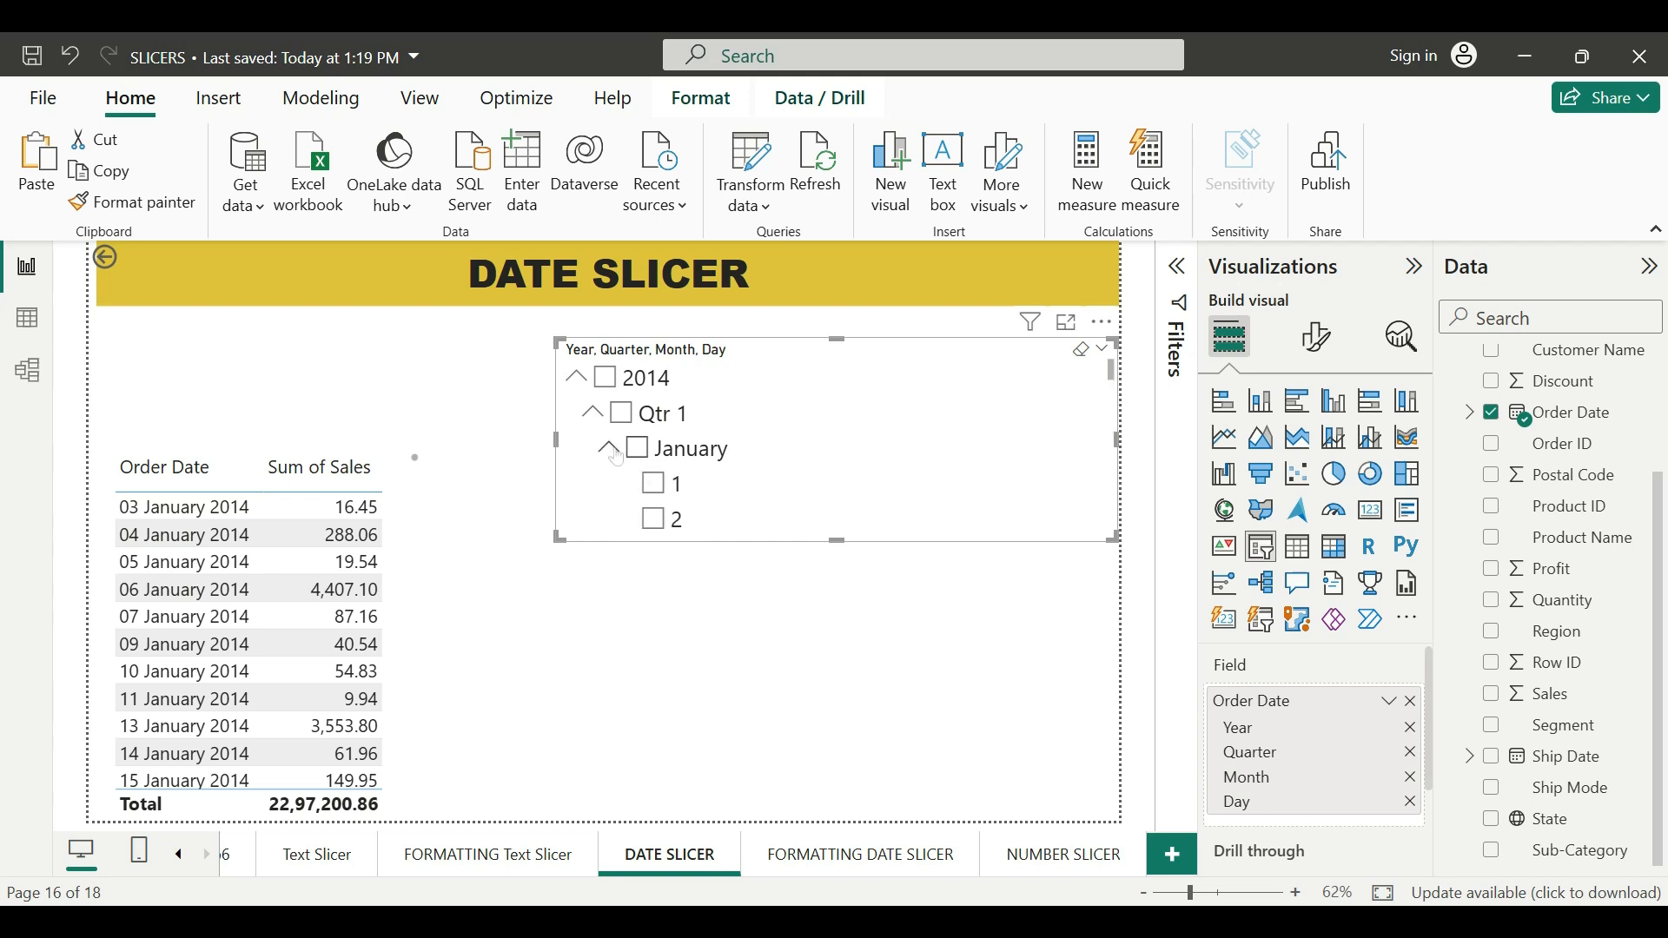
scroll(823, 451, down, 1)
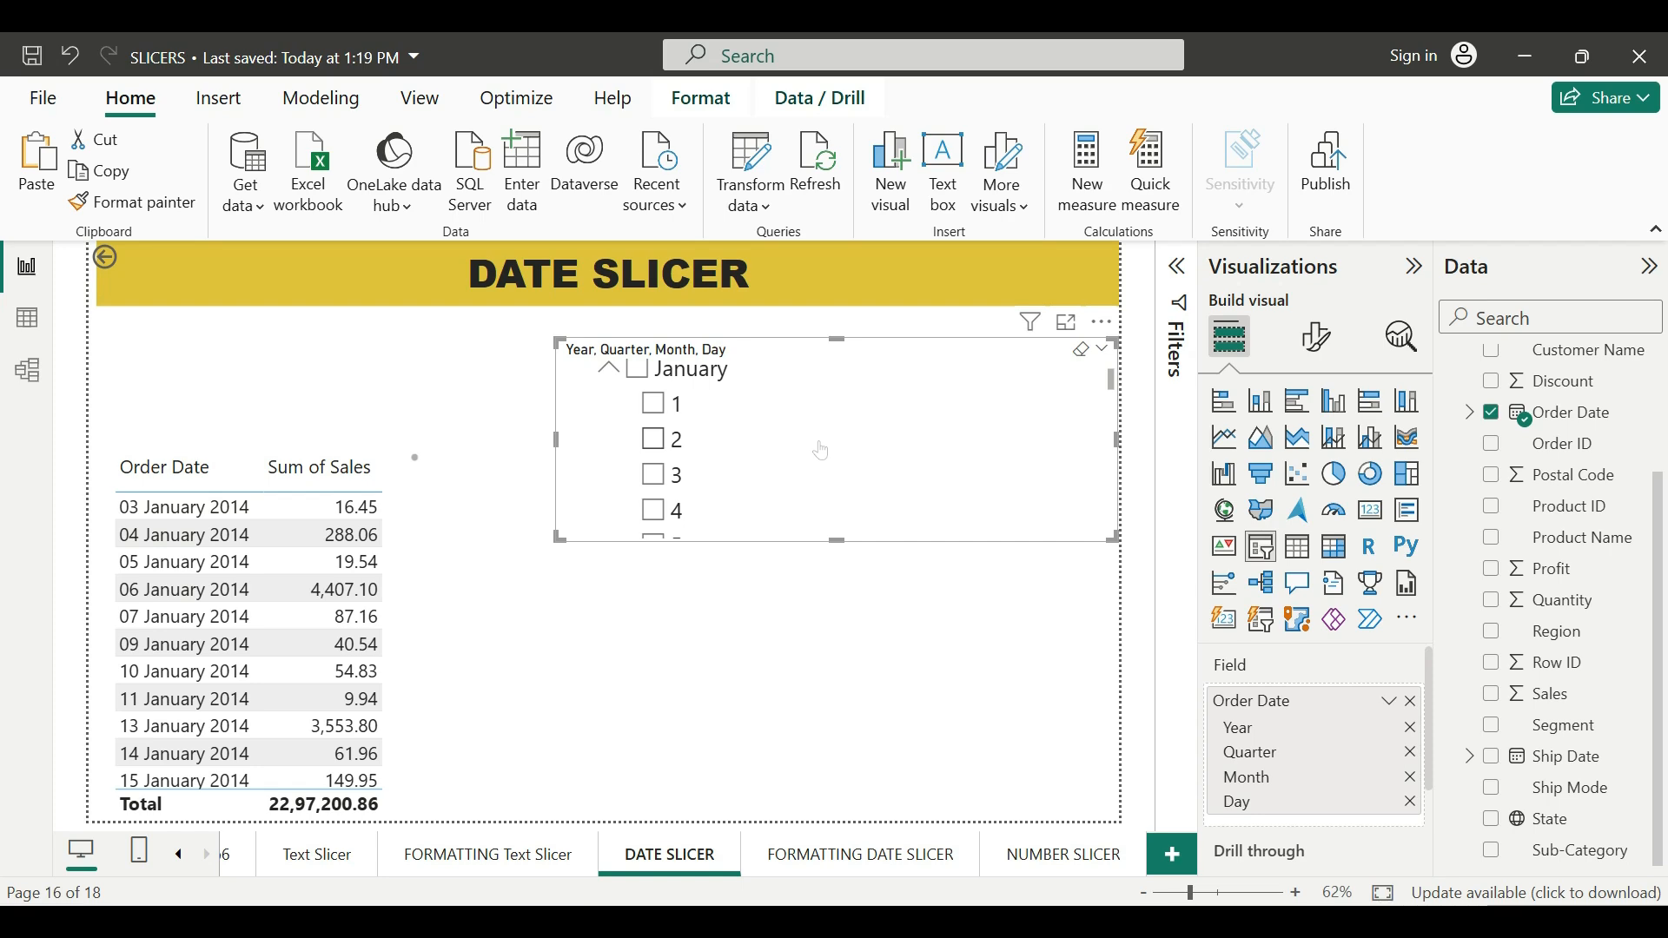
scroll(823, 451, up, 1)
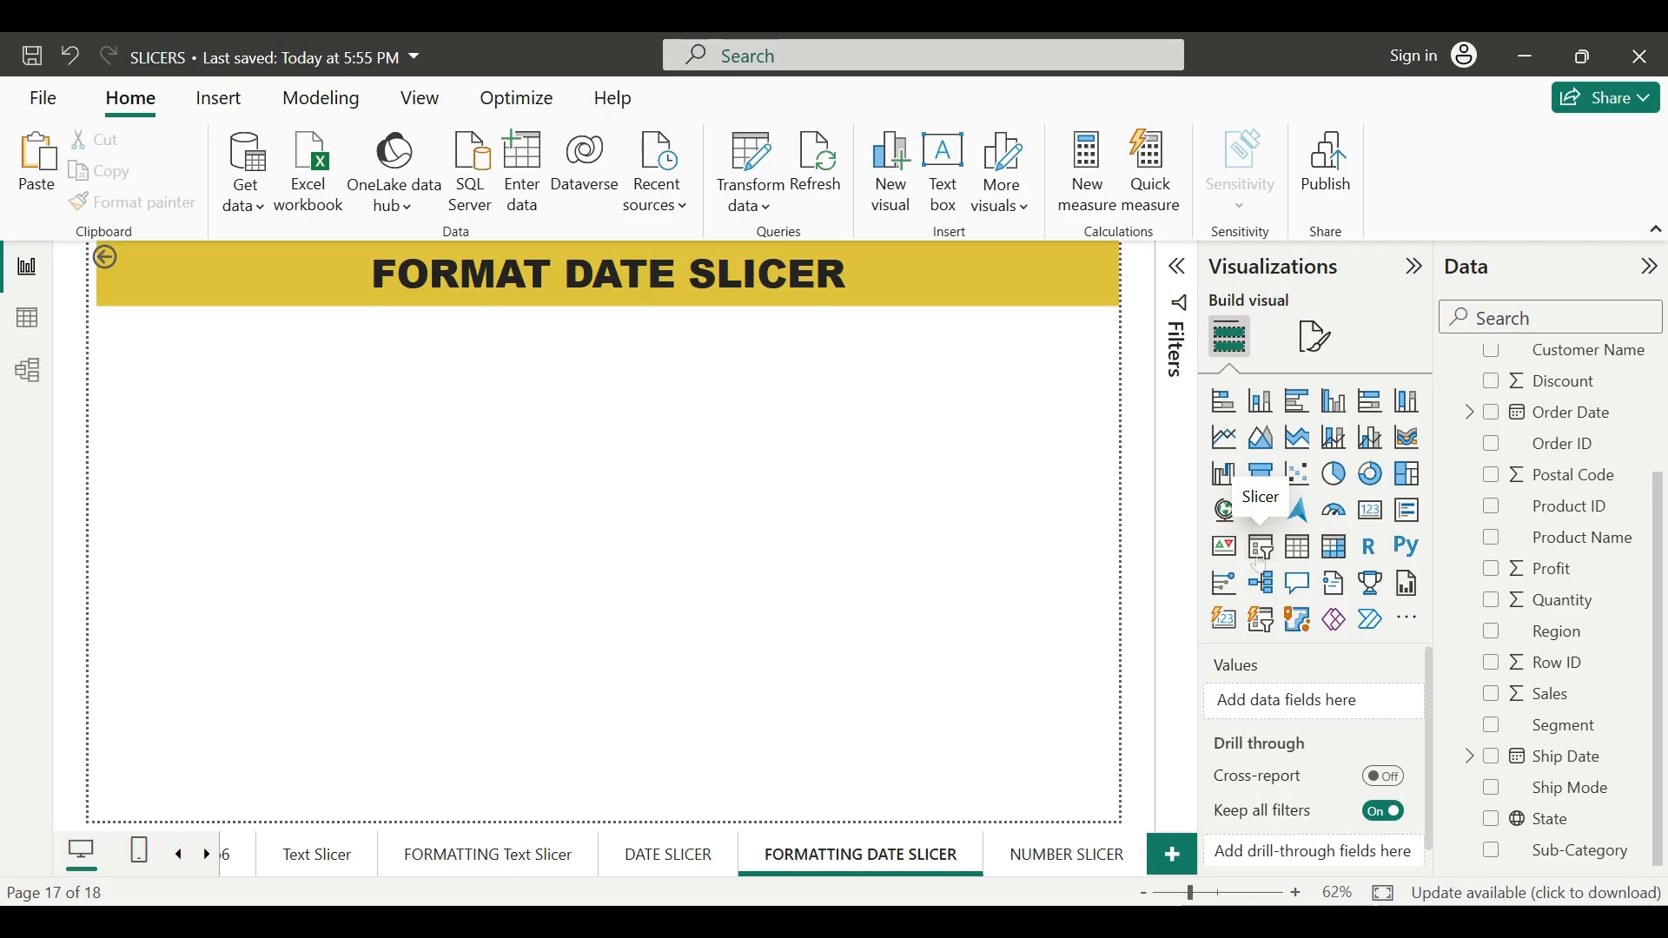
Add a slicer on Order Date to the FORMATTING DATE SLICER page and switch its field to Date Hierarchy
click(1261, 546)
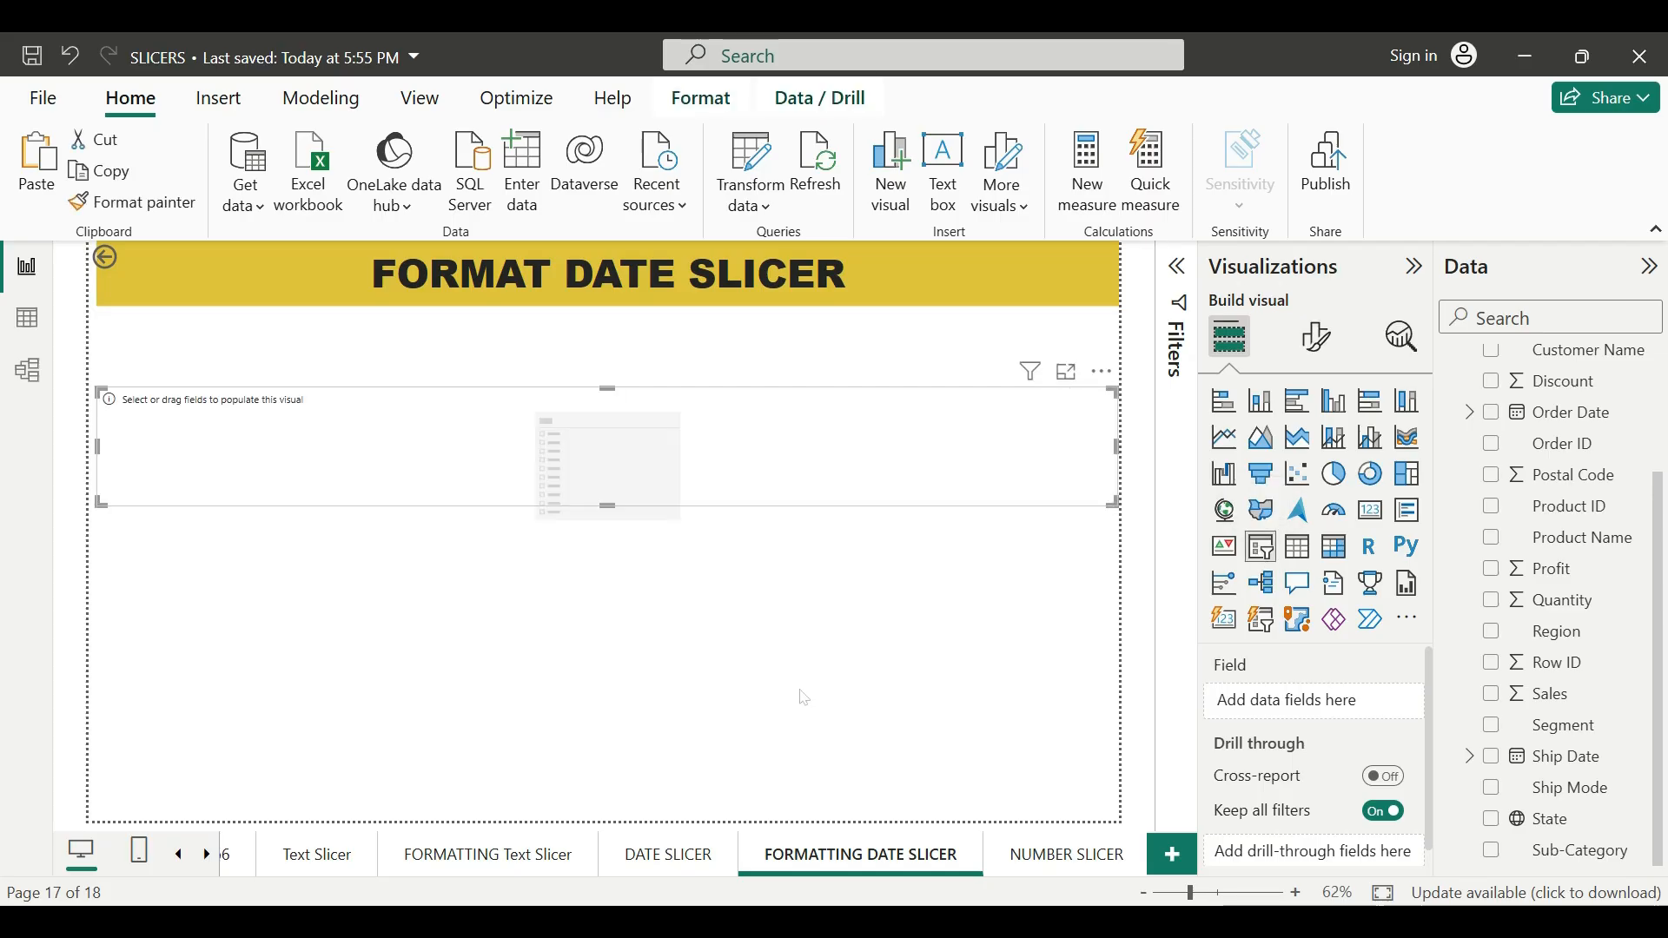
drag(804, 698, 864, 486)
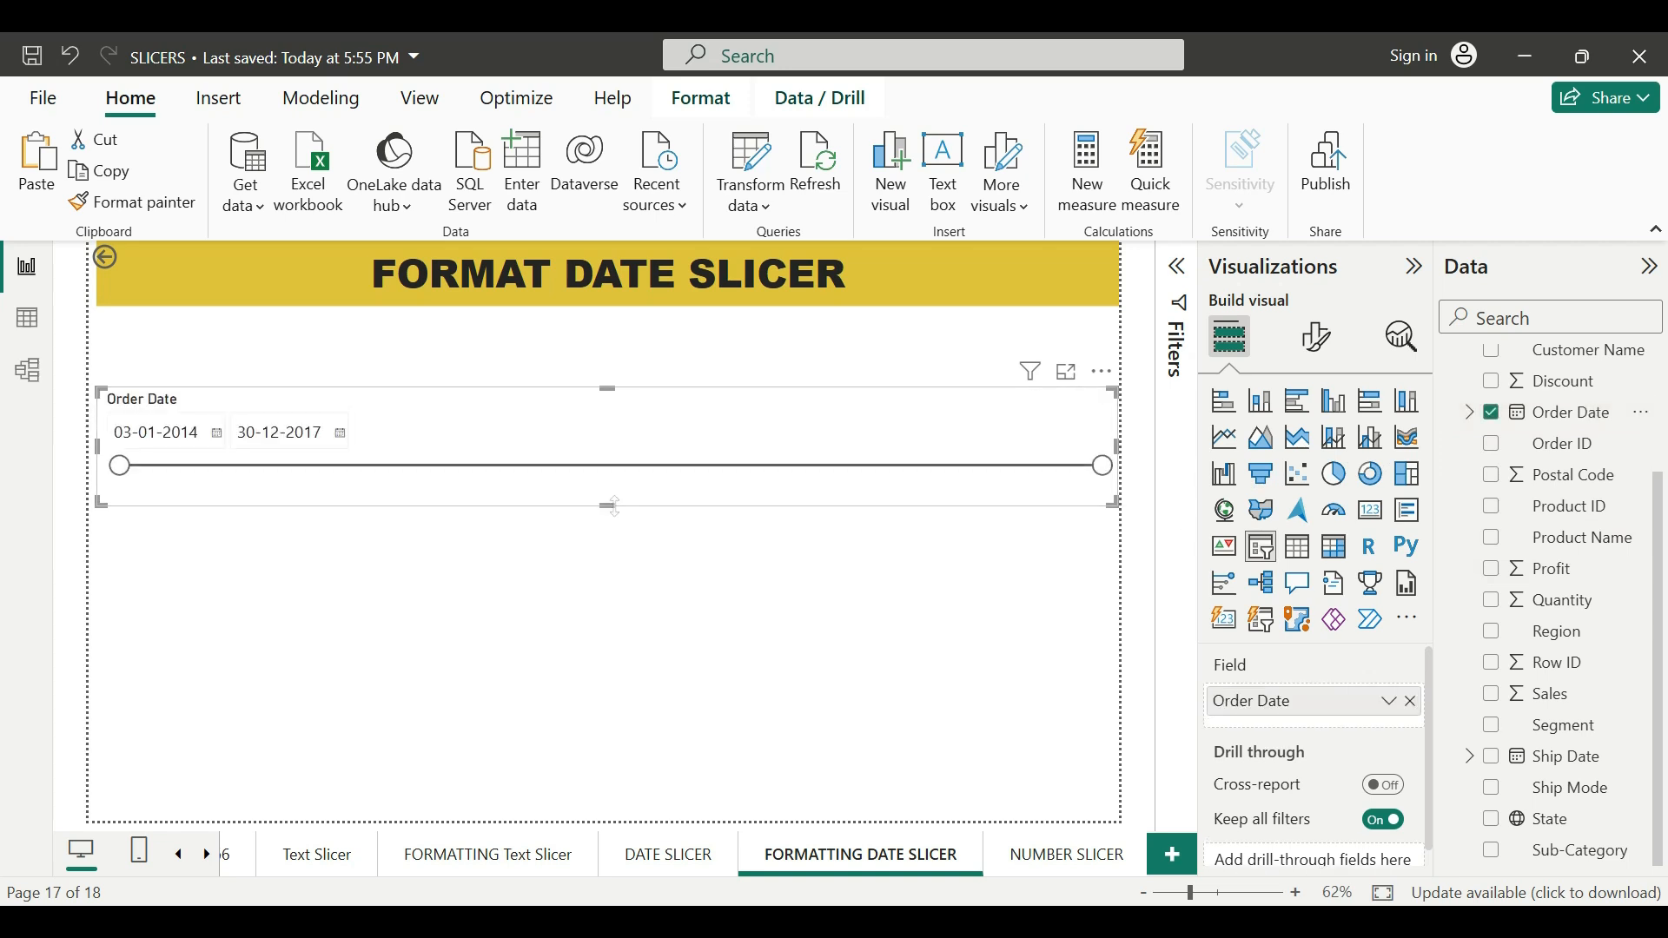
click(1390, 701)
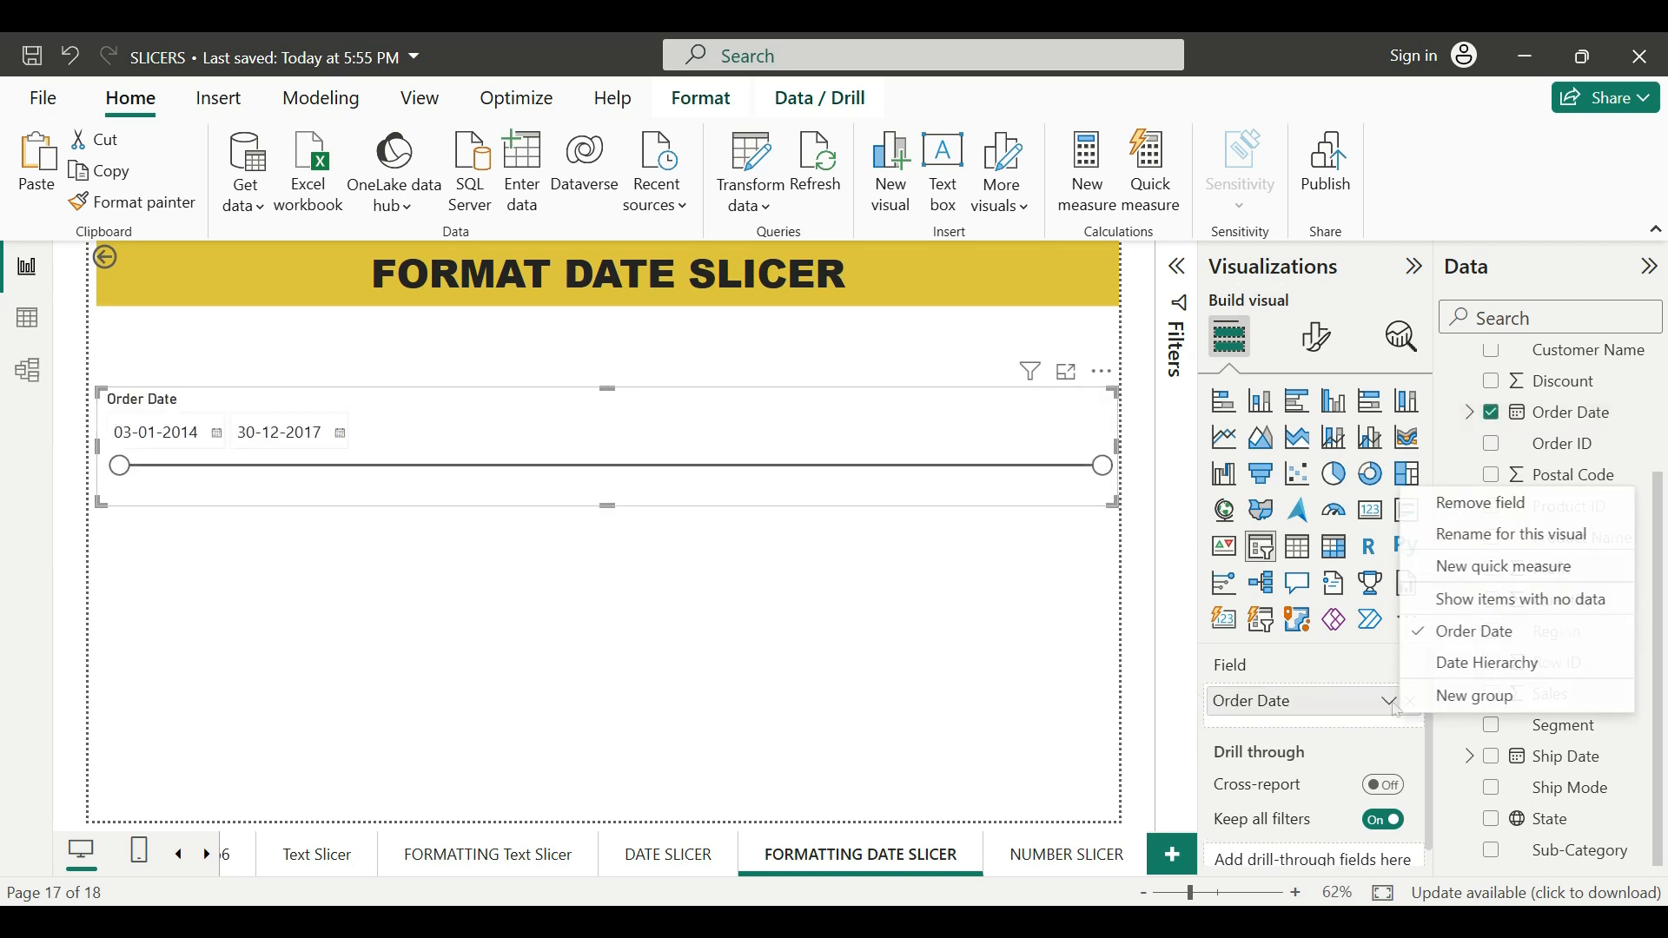
click(1499, 665)
Resize the date hierarchy slicer into a taller, narrower box covering about a third of the page width
drag(607, 506, 608, 706)
drag(1118, 548, 354, 548)
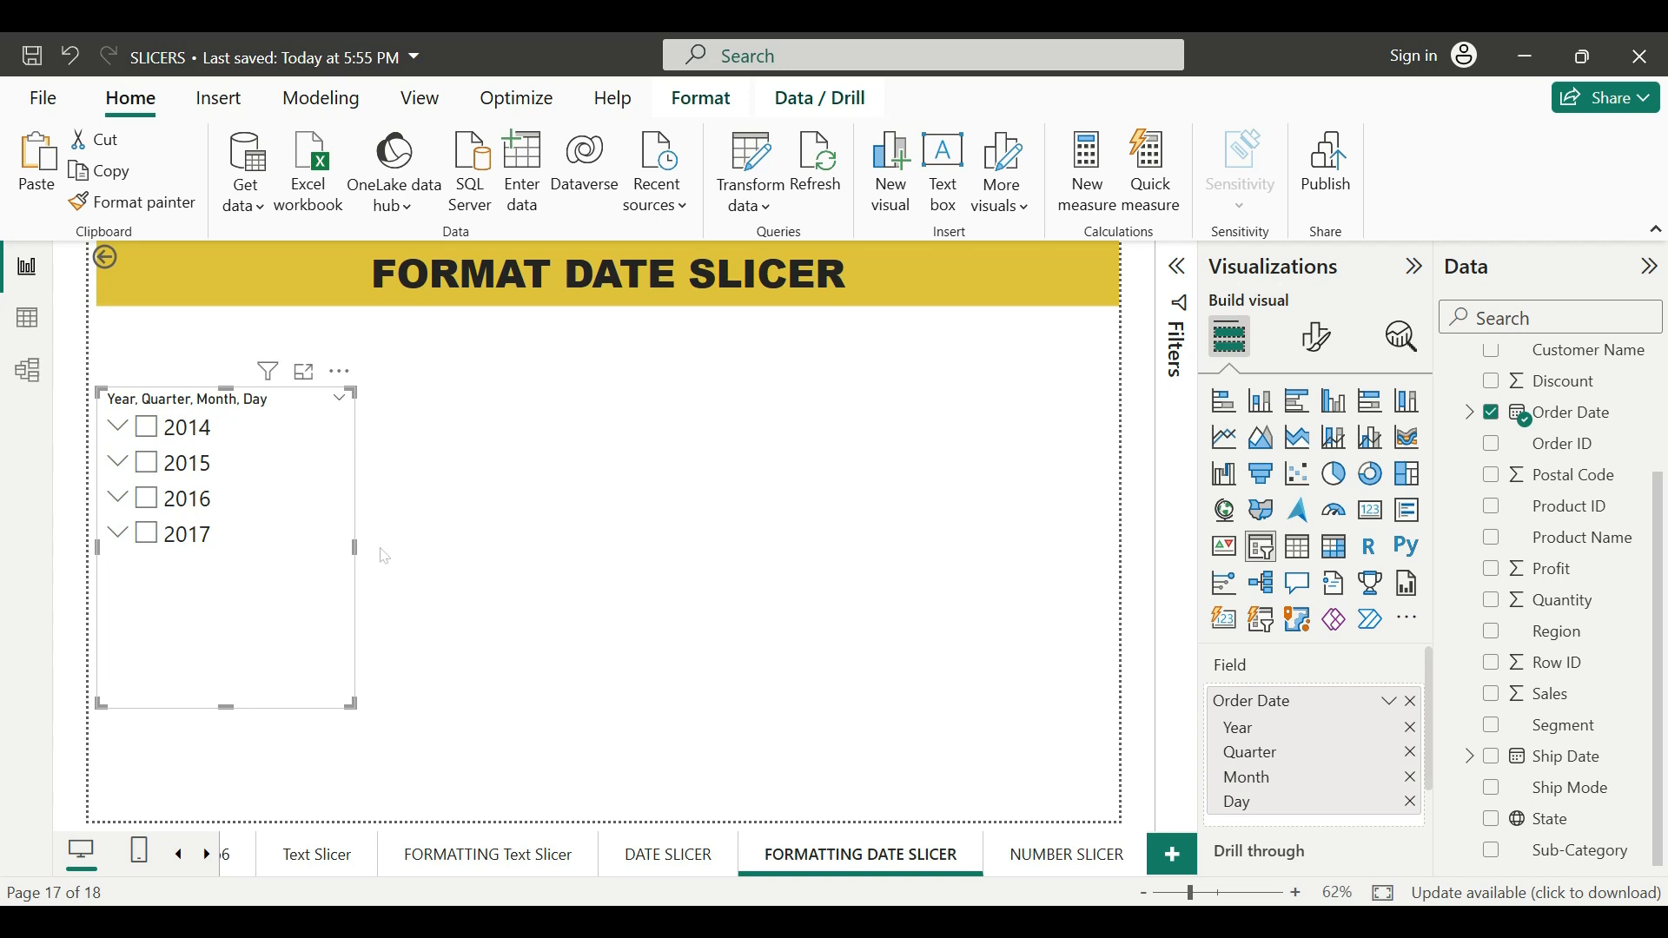
drag(355, 545, 450, 548)
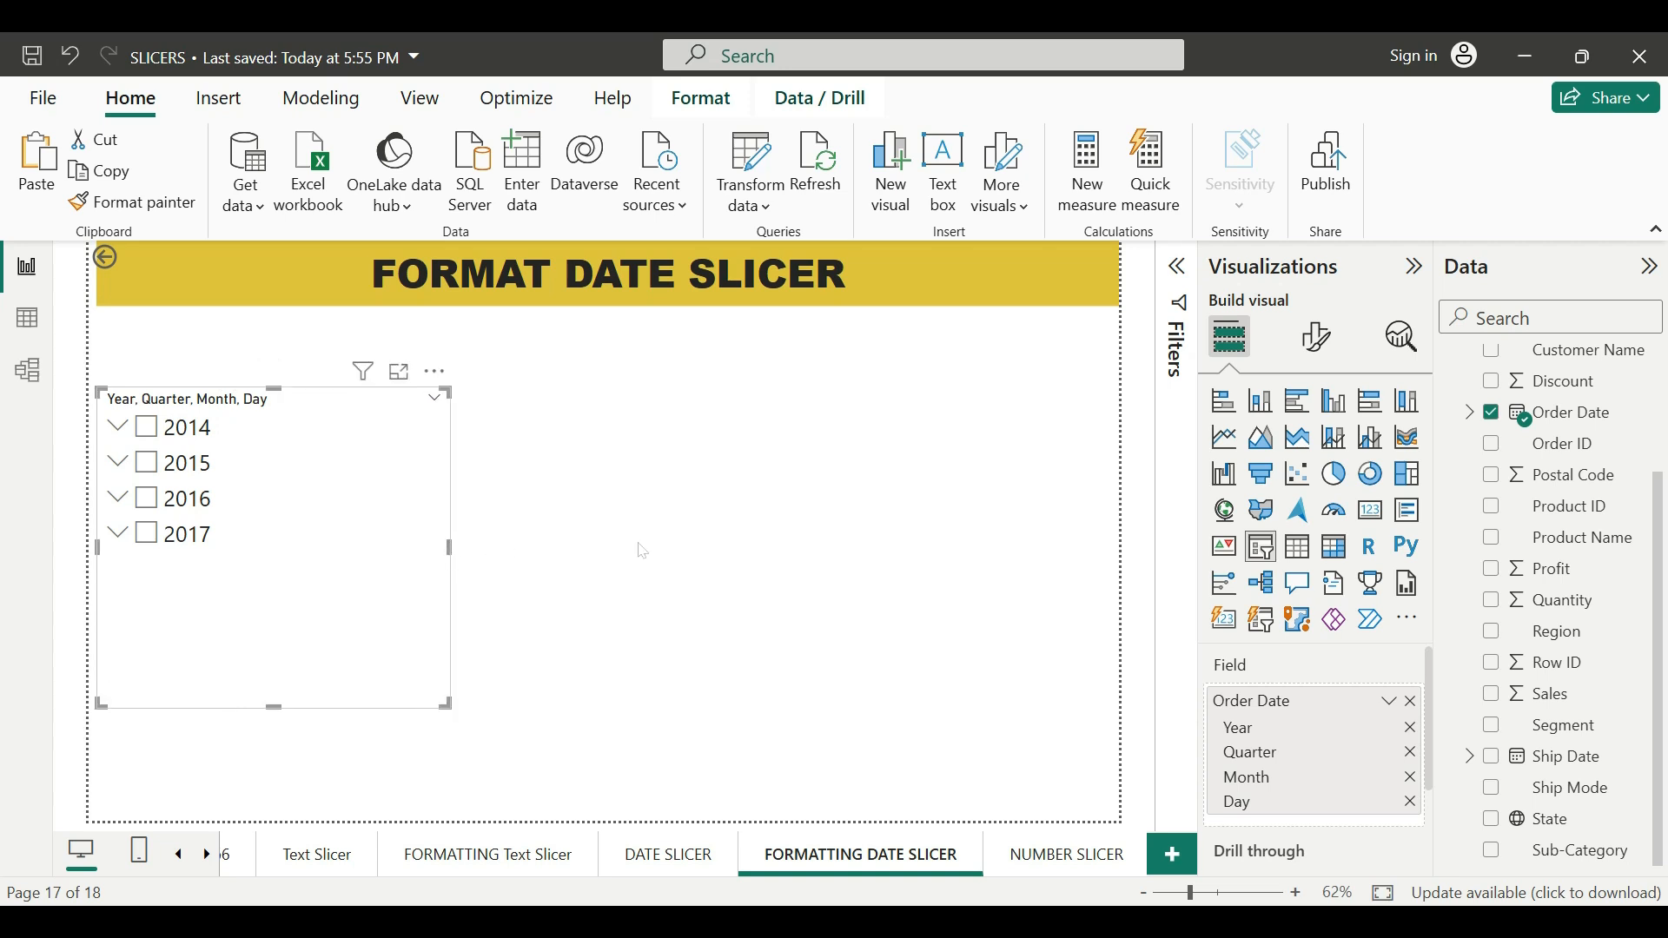
Examine the style choices in the date hierarchy slicer's settings, keeping Vertical list as the style
click(1317, 337)
click(1249, 516)
scroll(1321, 590, down, 1)
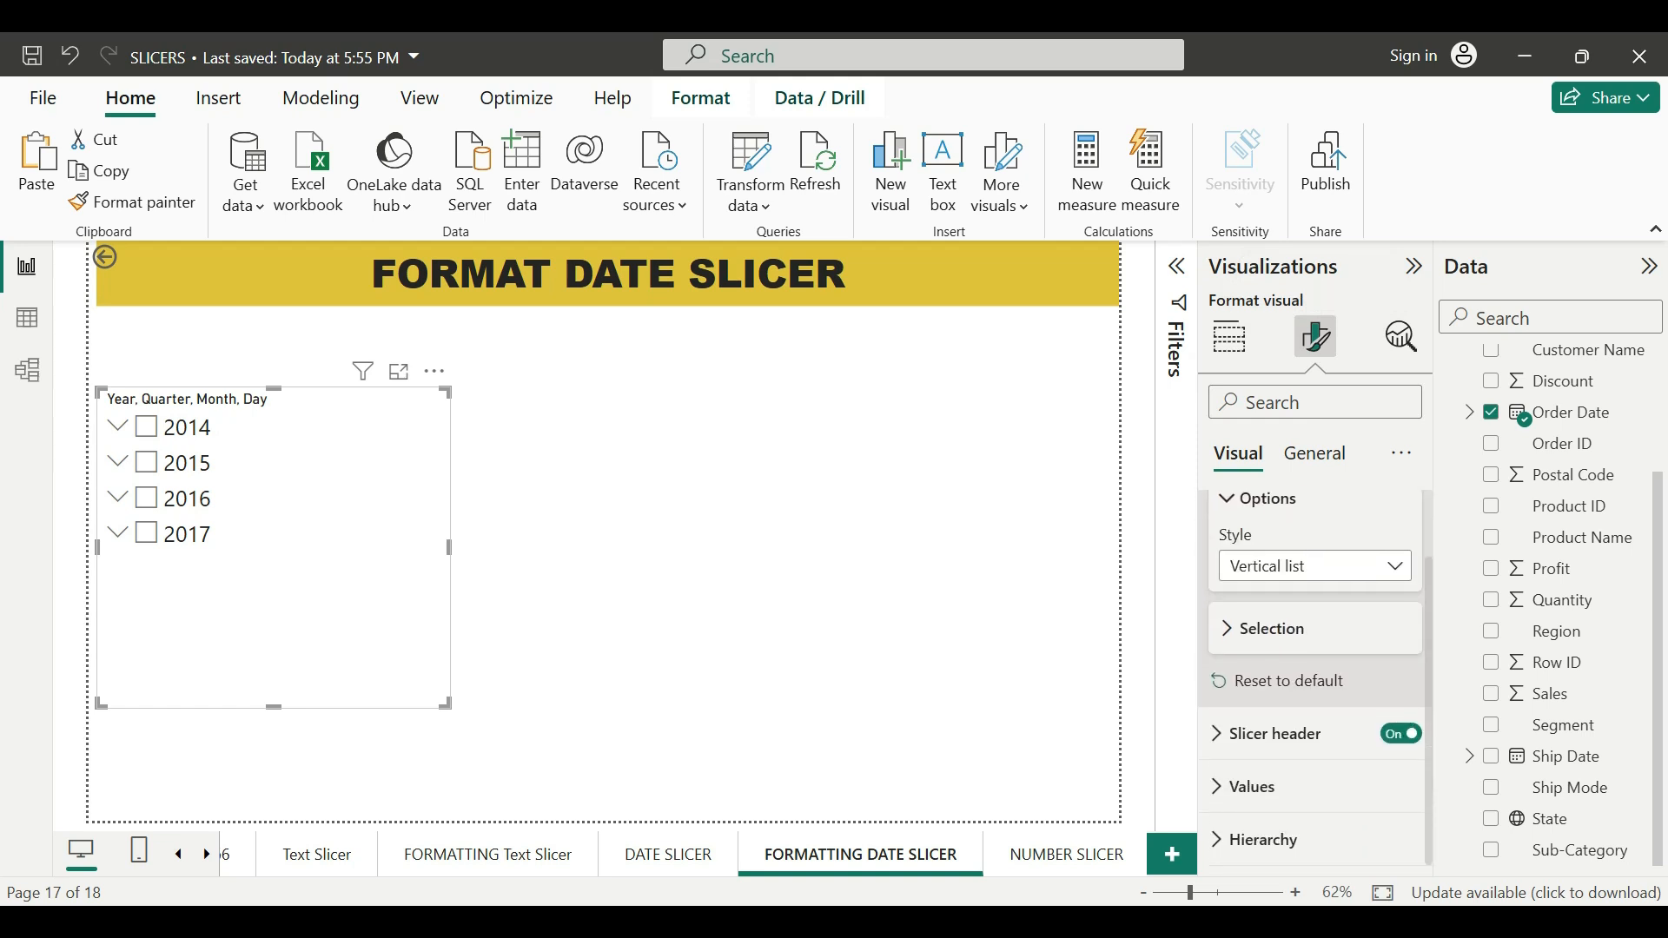
click(1388, 569)
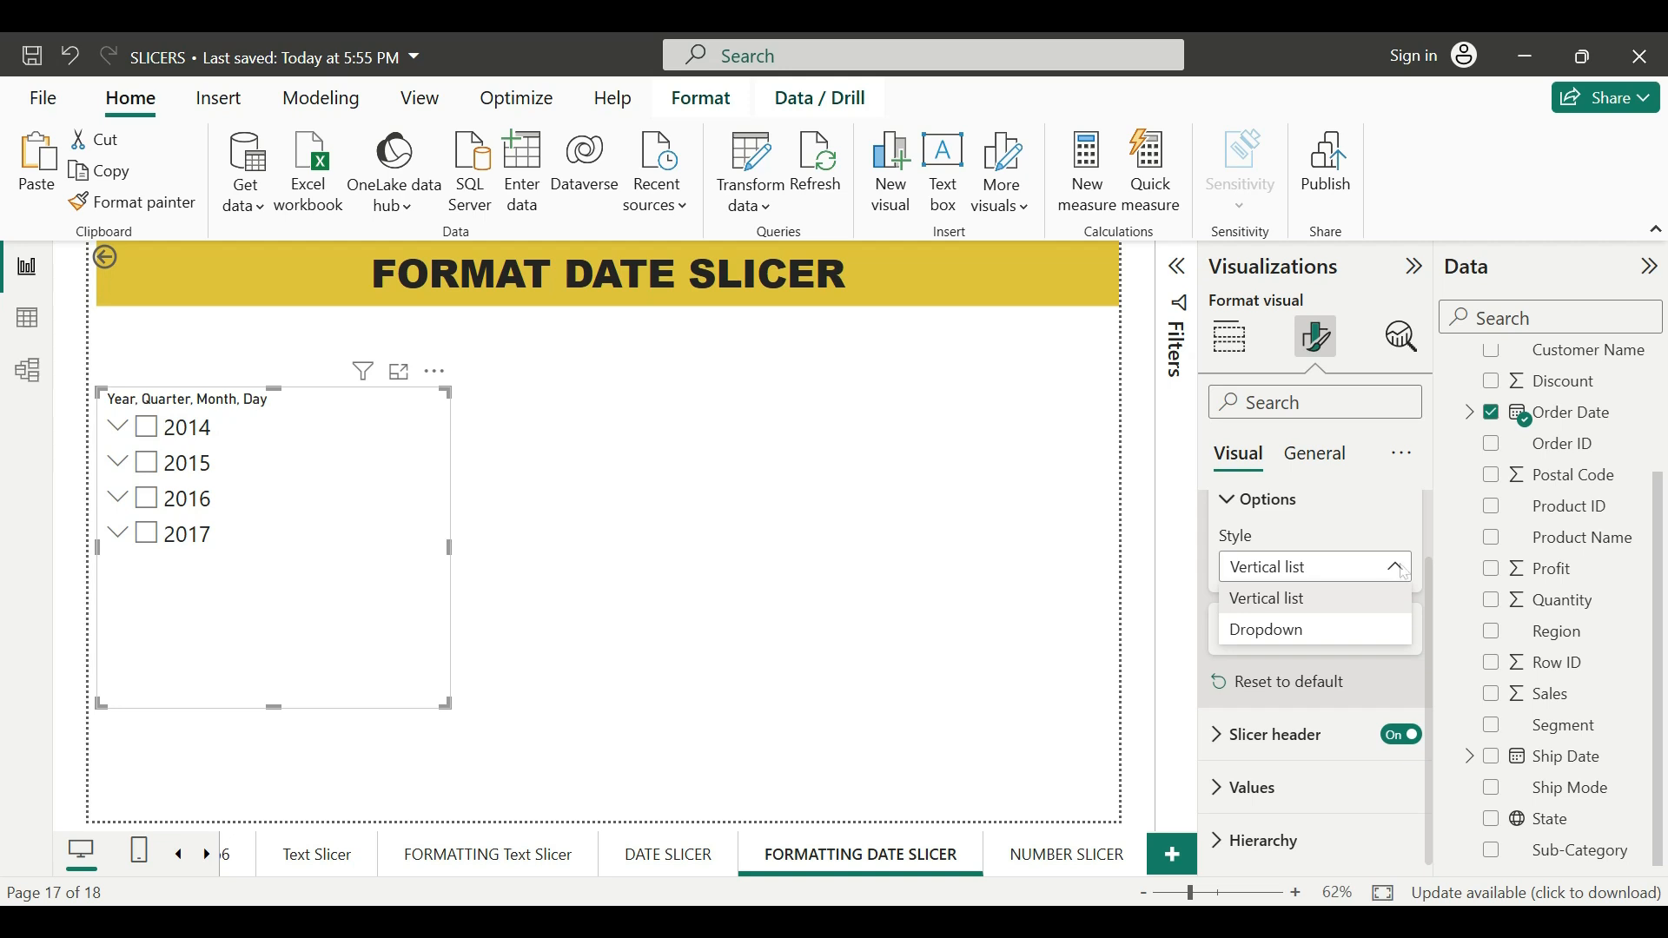
click(1263, 499)
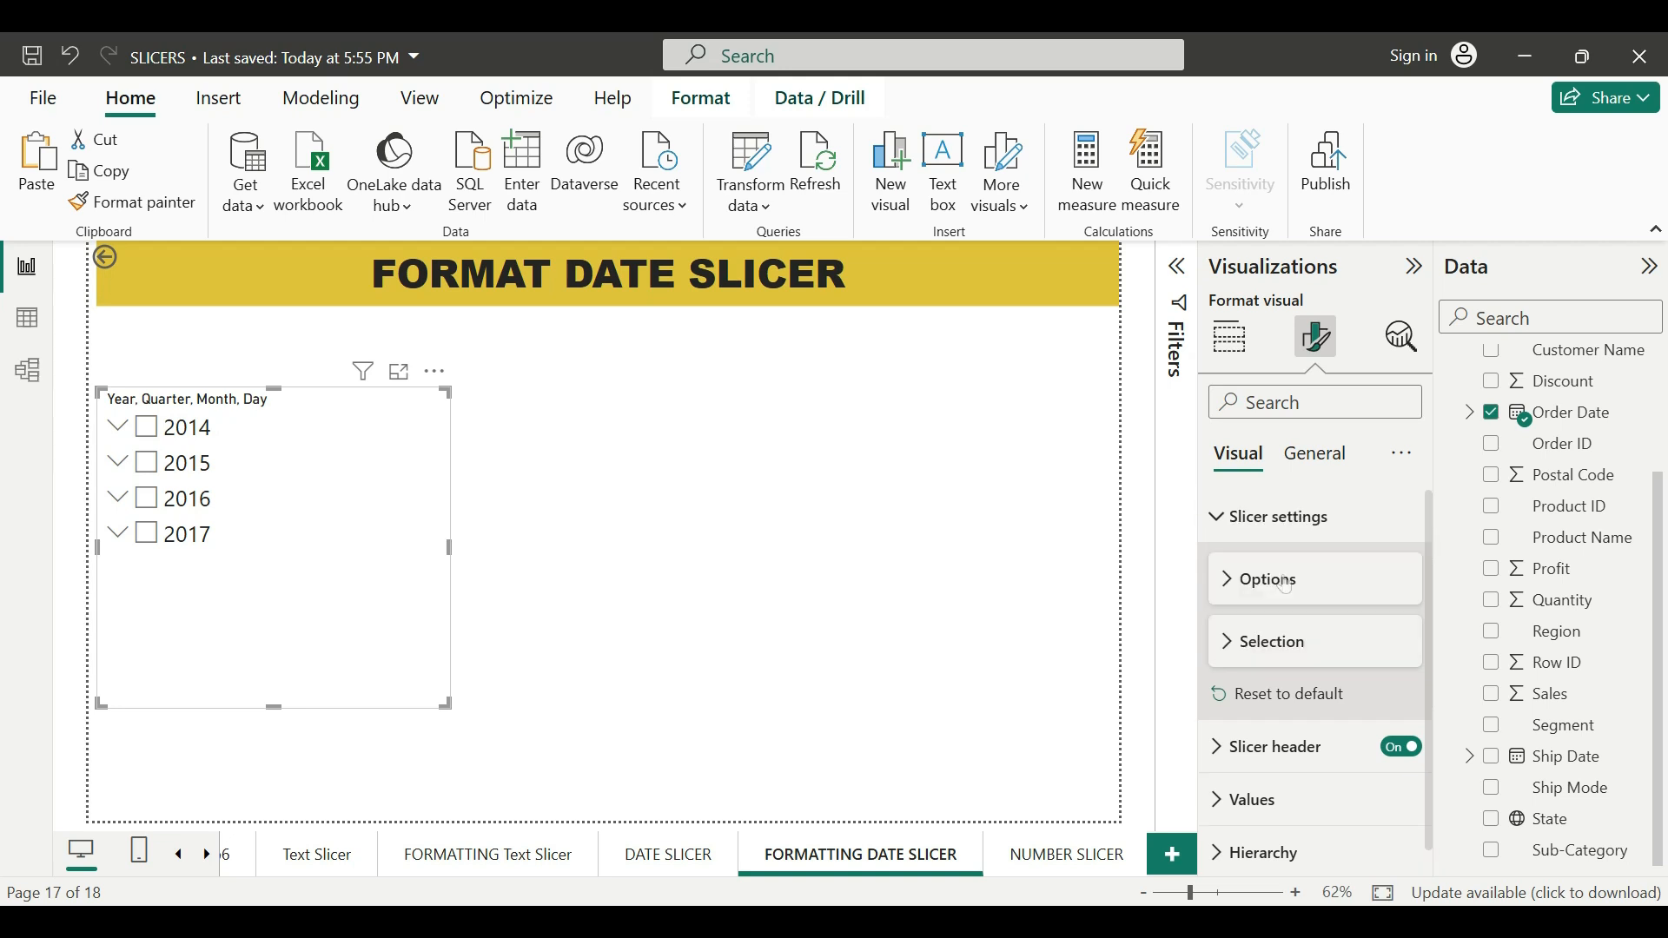
Enable the "Select all" option for the date hierarchy slicer, then try it by selecting and clearing all years
click(1229, 650)
scroll(1355, 666, down, 2)
click(1387, 631)
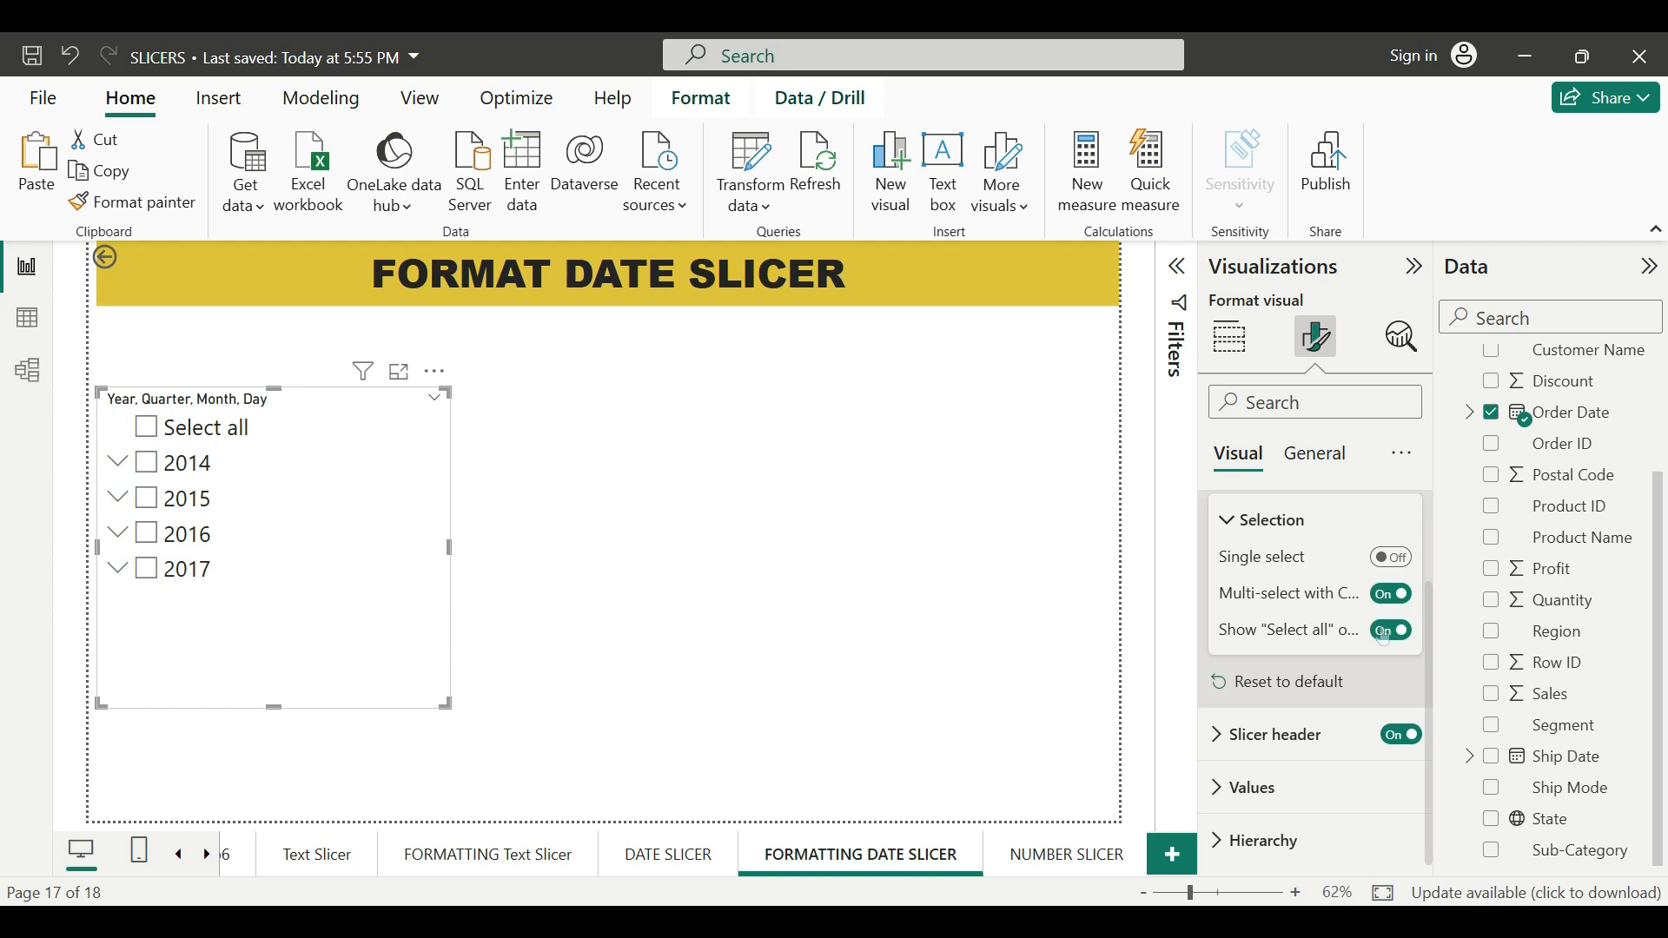
click(149, 435)
click(149, 439)
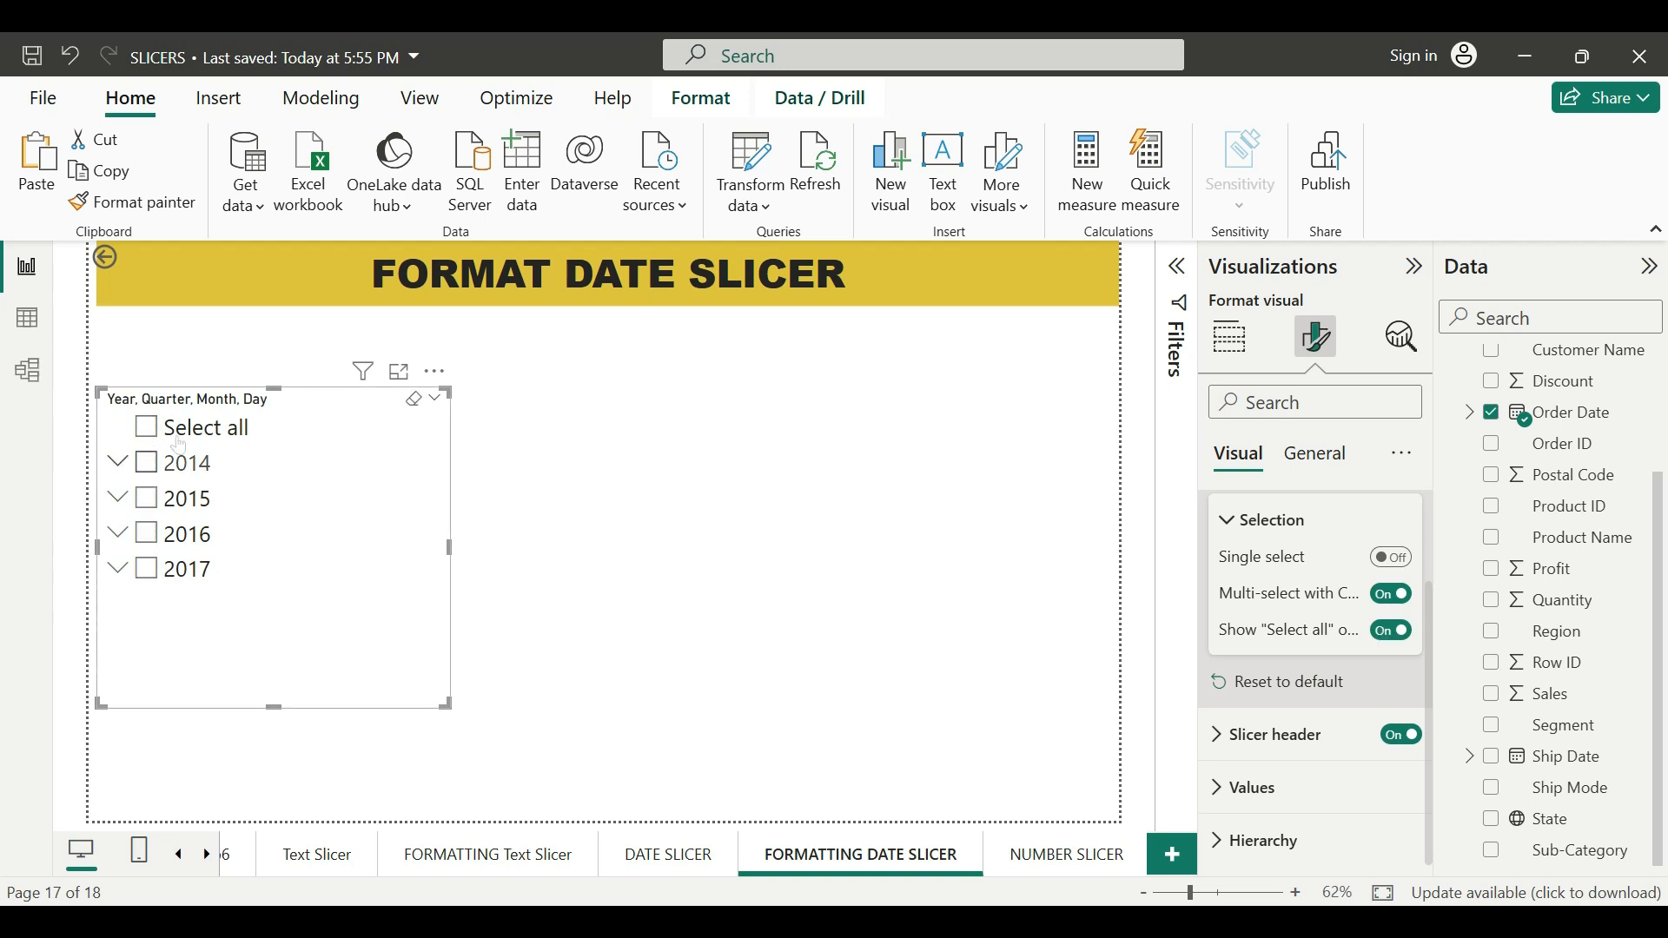
Set the date hierarchy slicer's background color to orange
click(1316, 455)
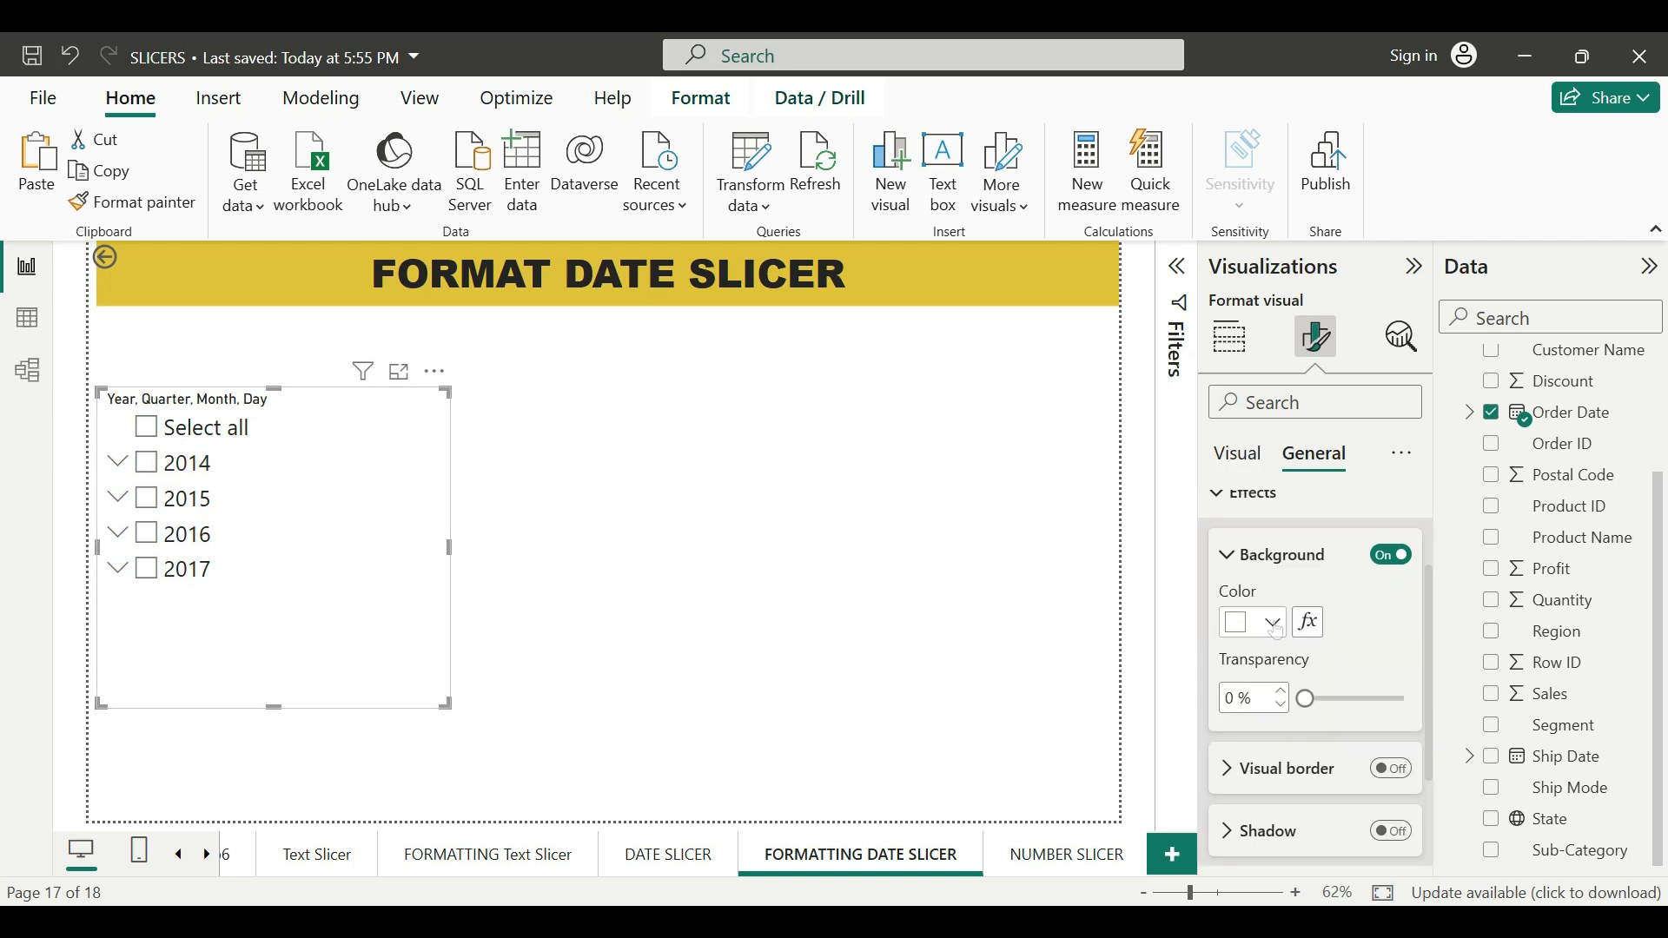
click(1274, 624)
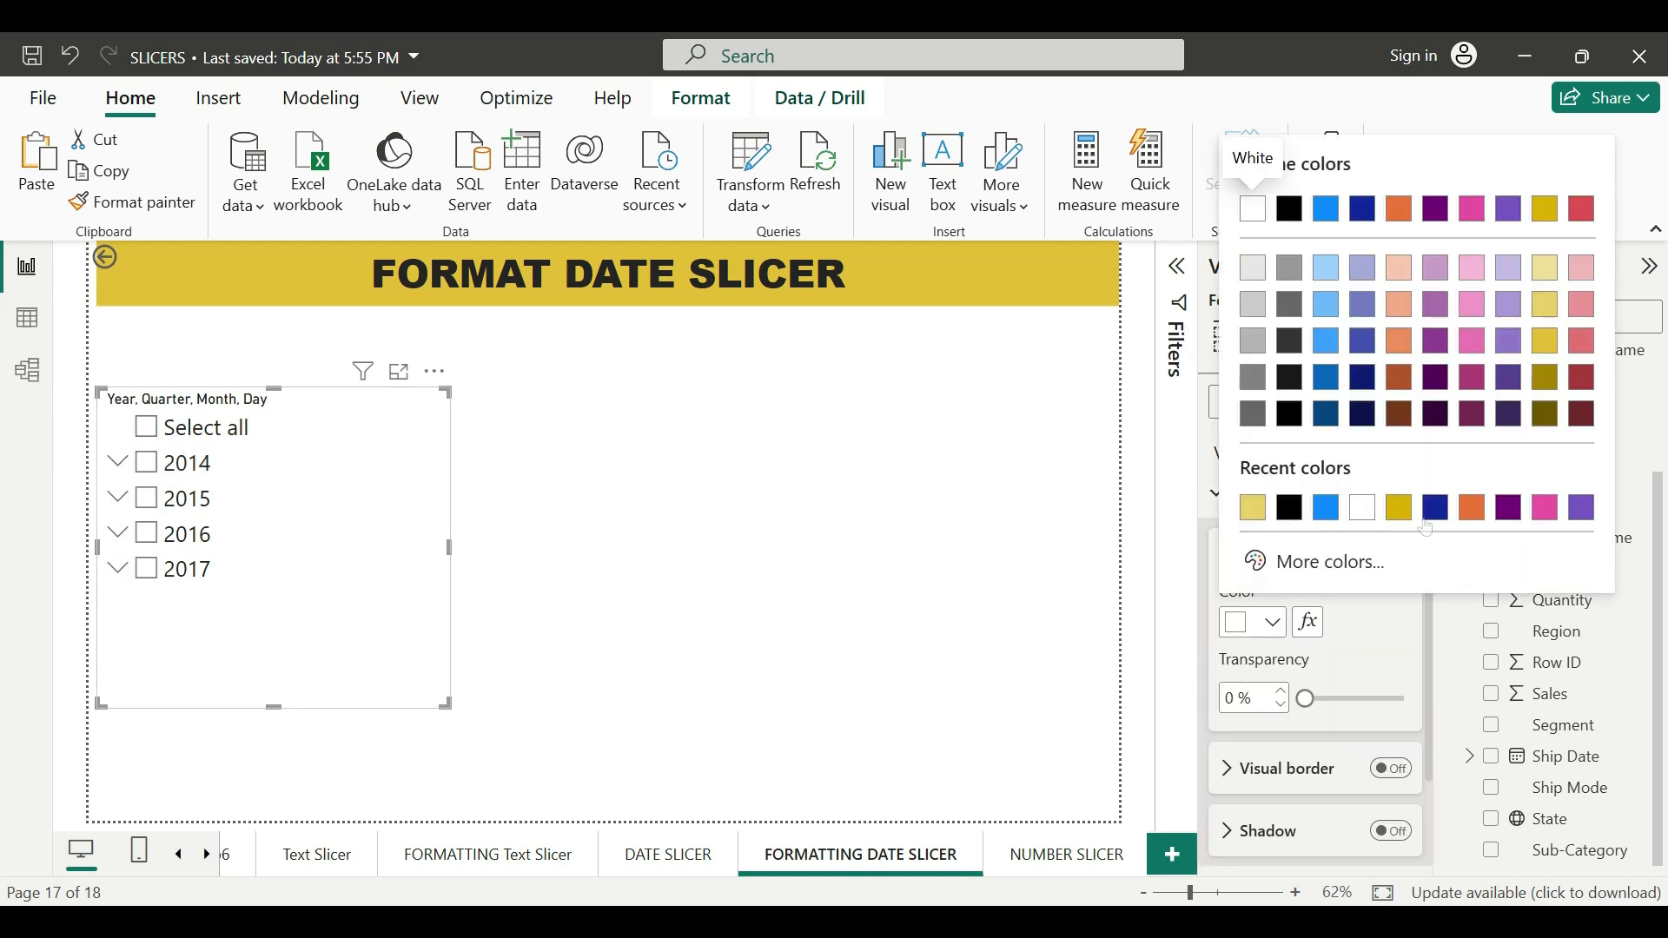
click(1473, 509)
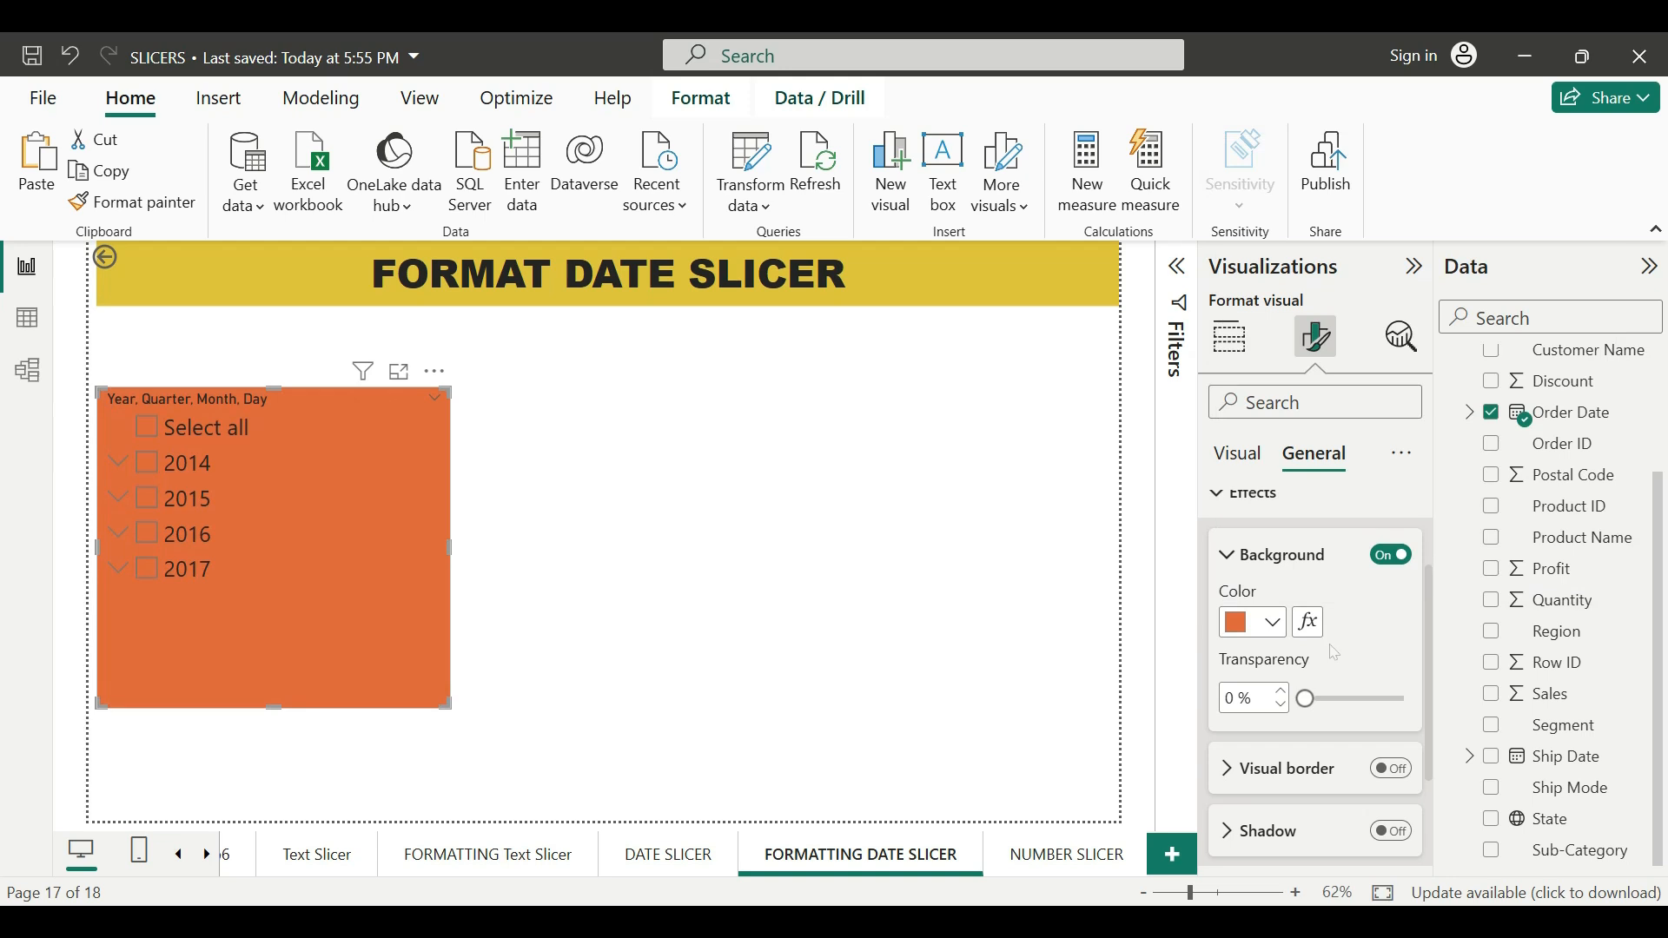
scroll(1330, 644, down, 3)
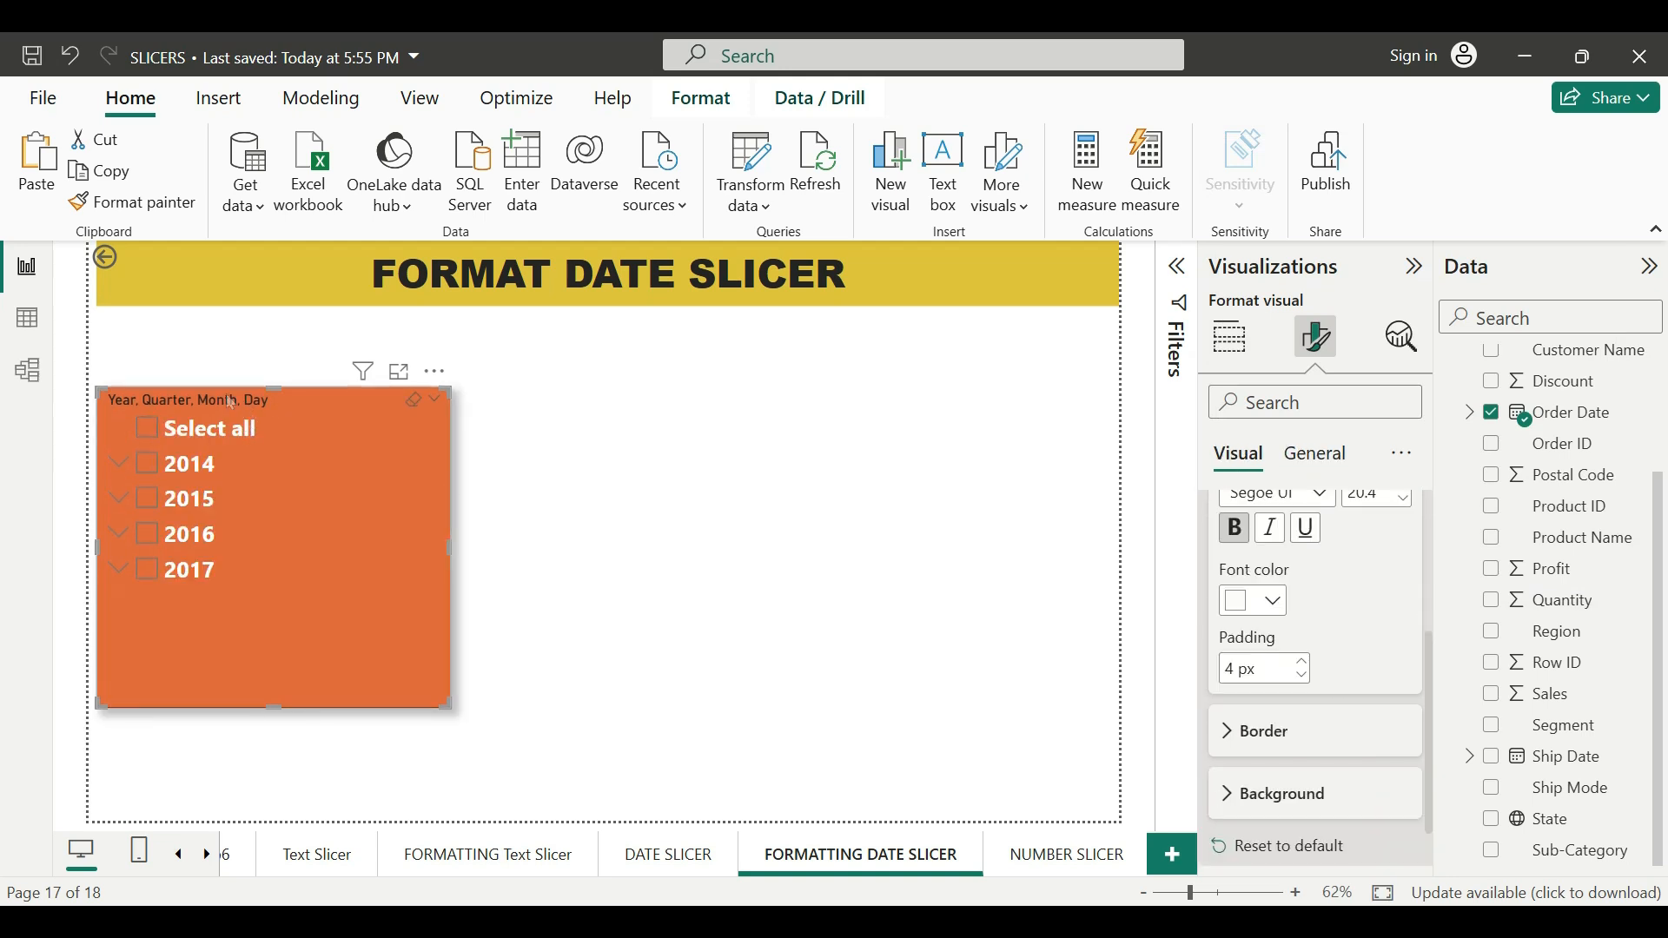
Give the date hierarchy slicer the title "sales year"
click(1315, 455)
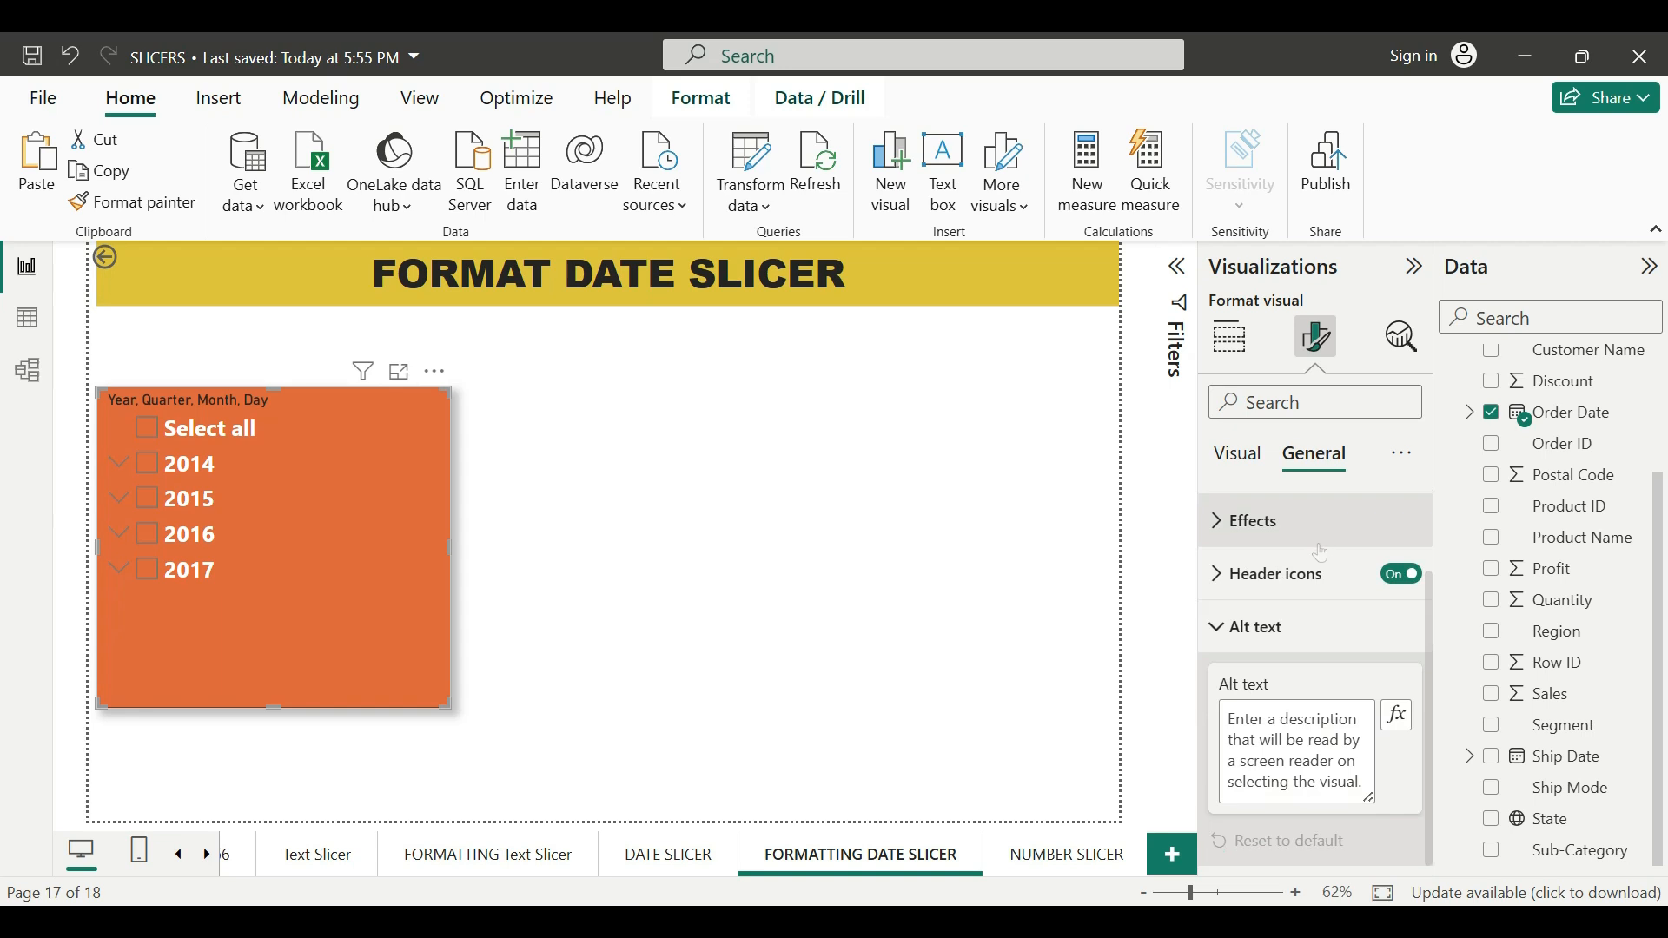
scroll(1324, 557, up, 2)
click(1401, 569)
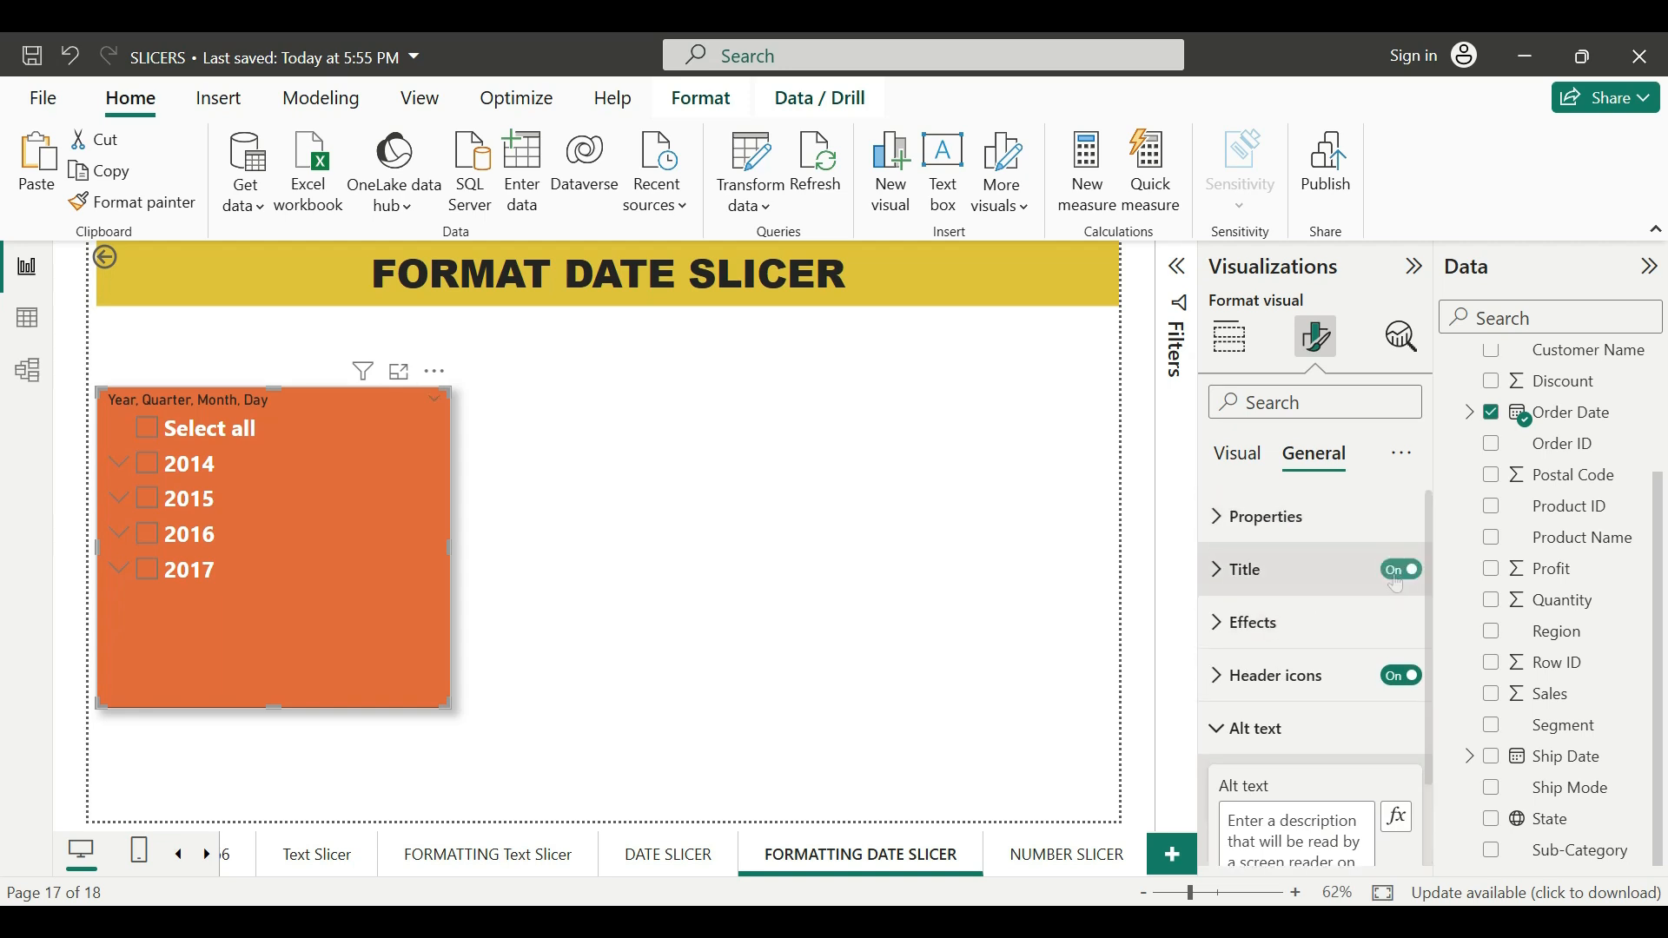
click(1233, 571)
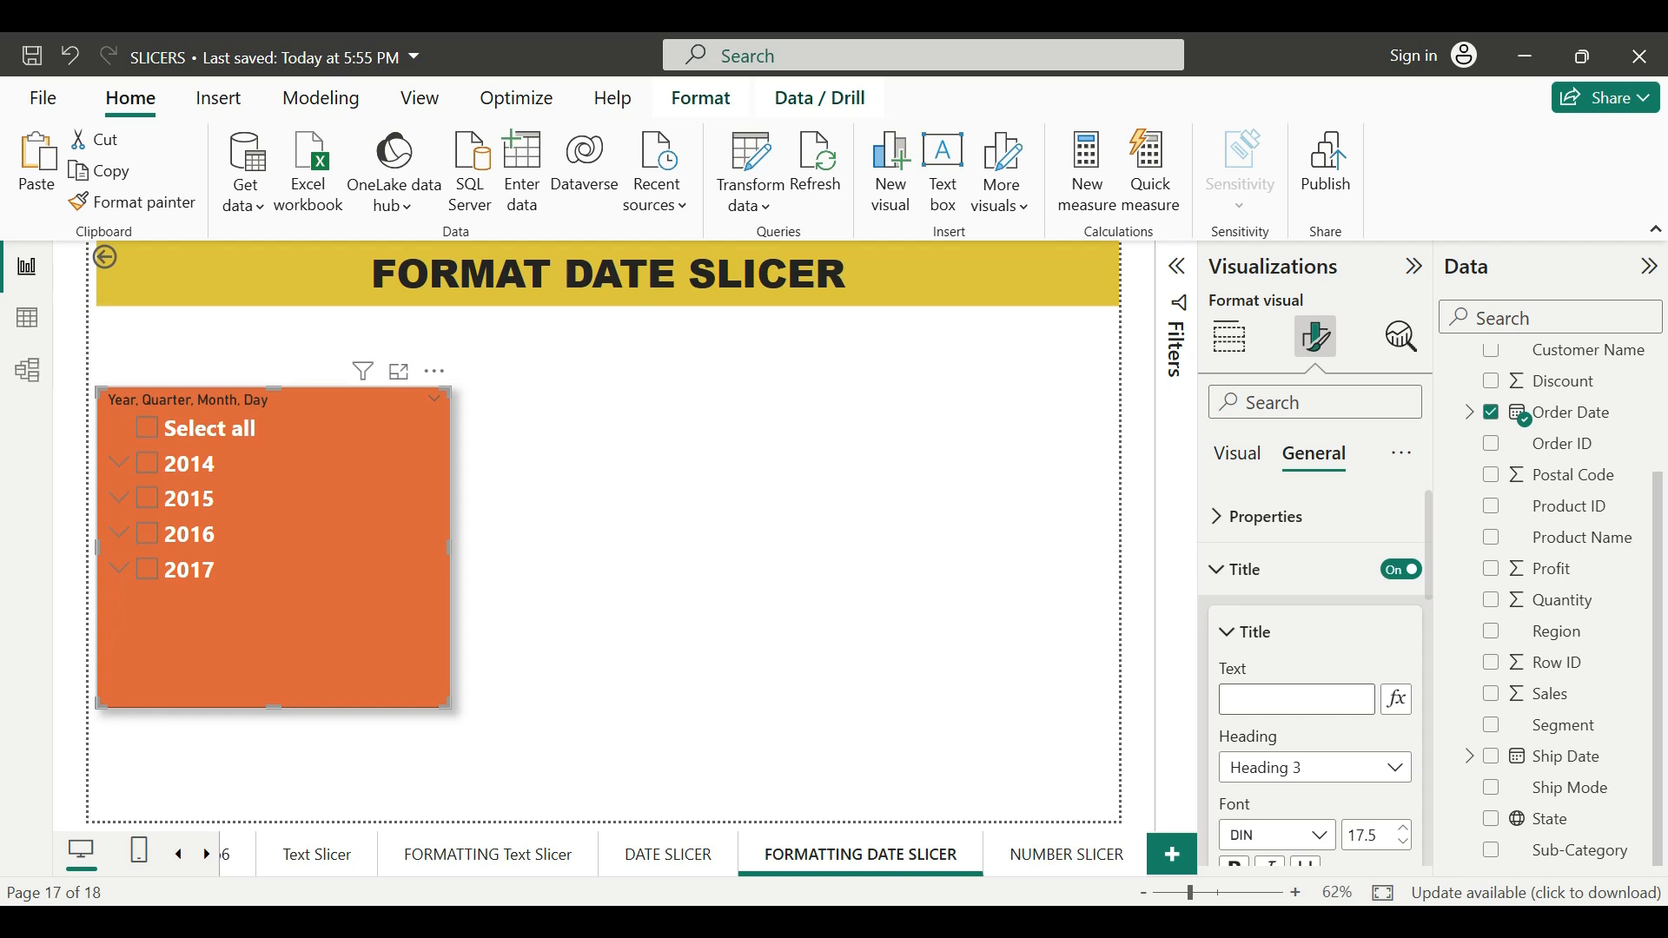
text(salesyear)
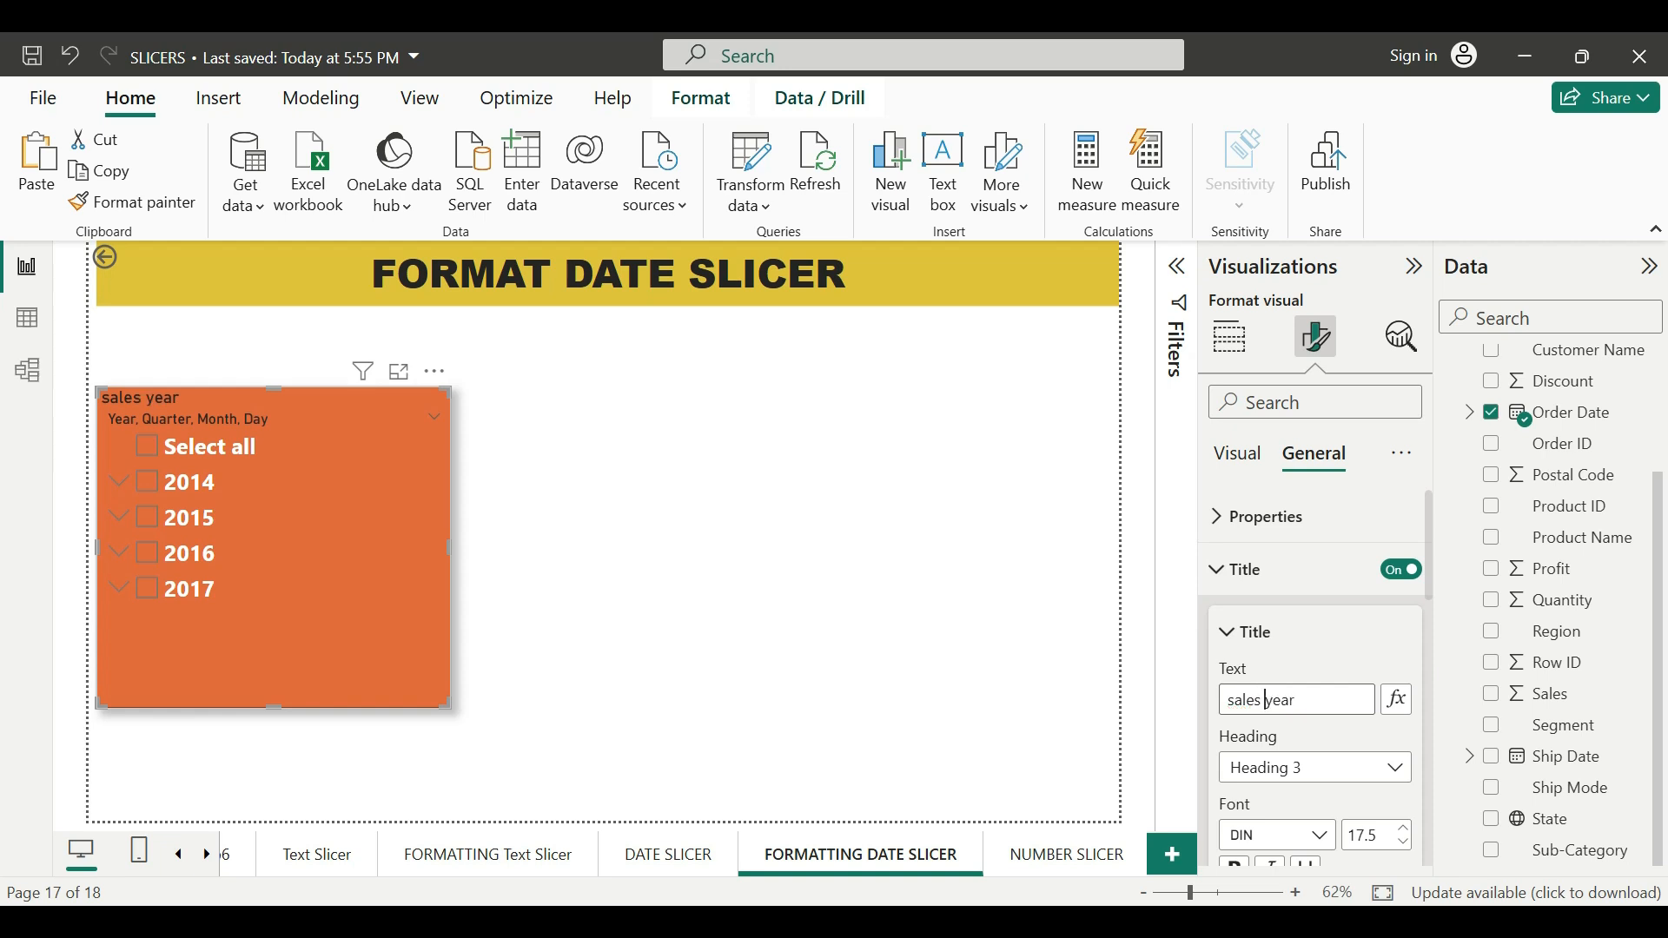
Format the date slicer's title as bold white text at size 22
scroll(1285, 730, down, 2)
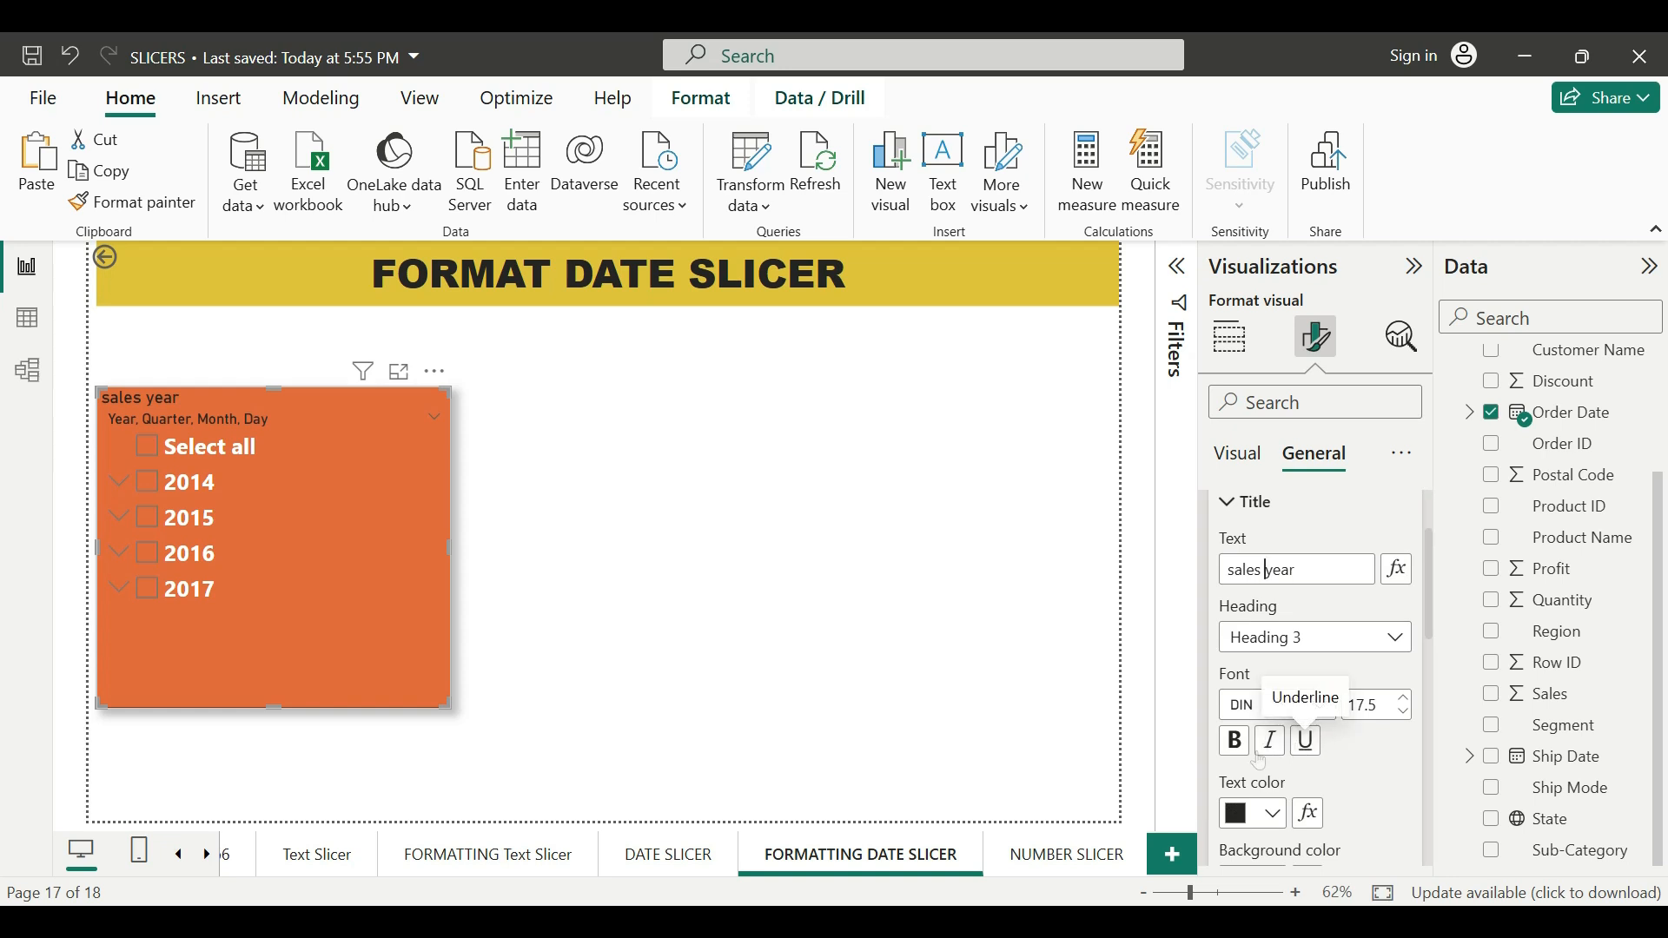
click(1273, 814)
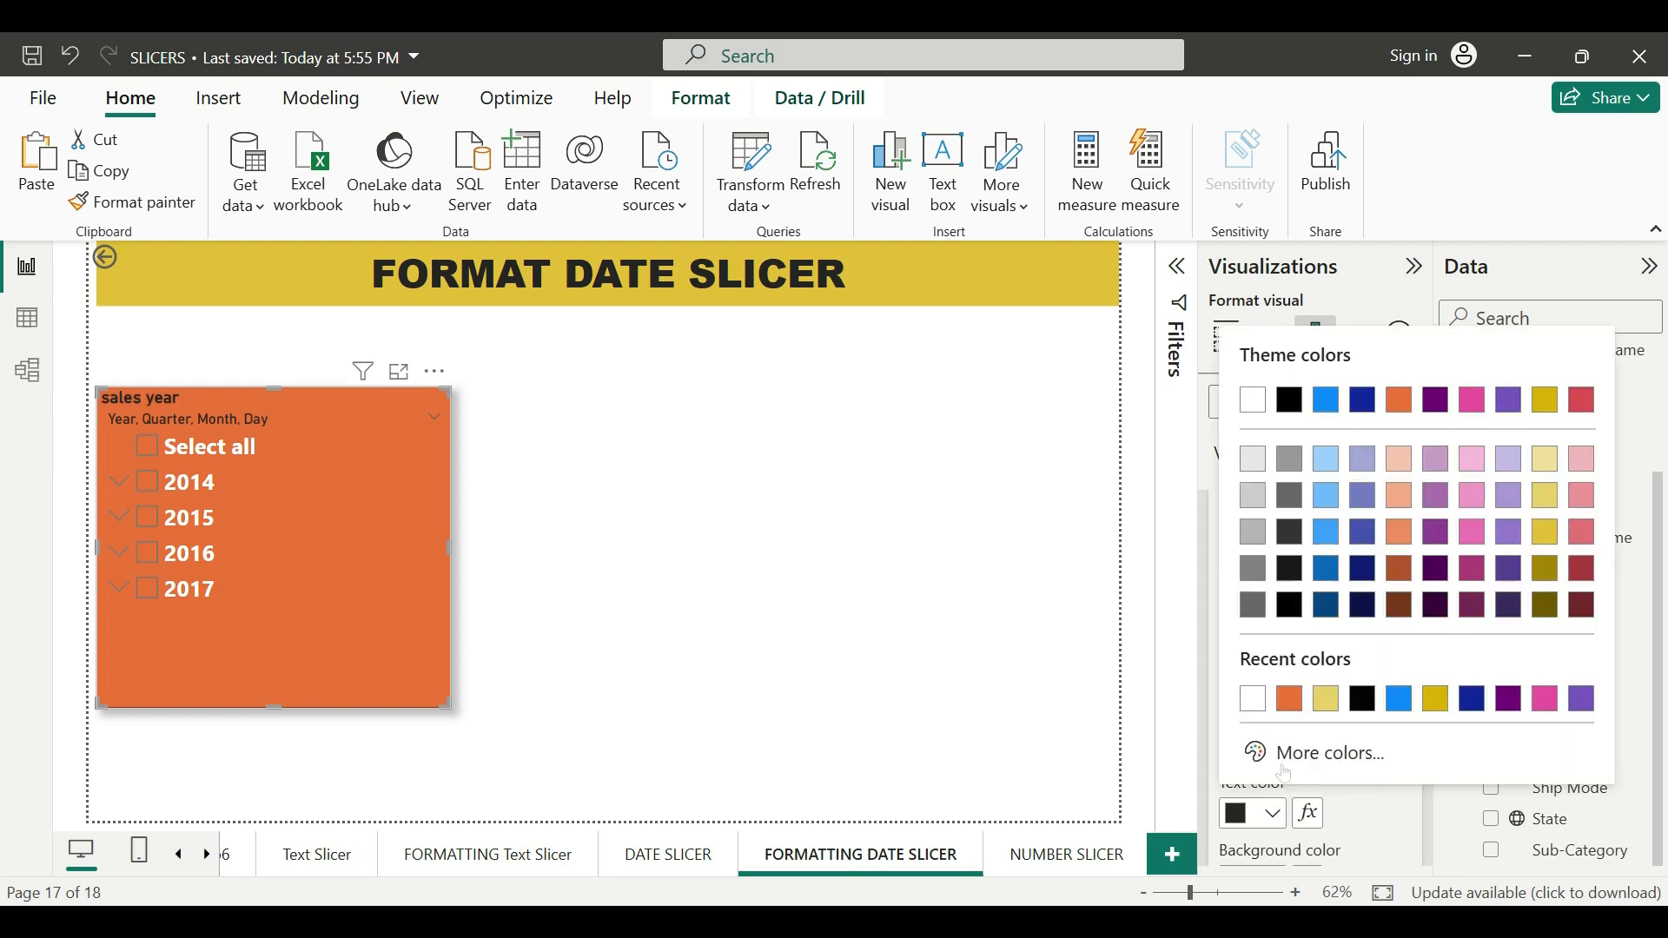
click(1254, 700)
click(1405, 699)
click(1405, 699)
Turn off the header icons and the slicer header of the date slicer
scroll(1390, 695, down, 5)
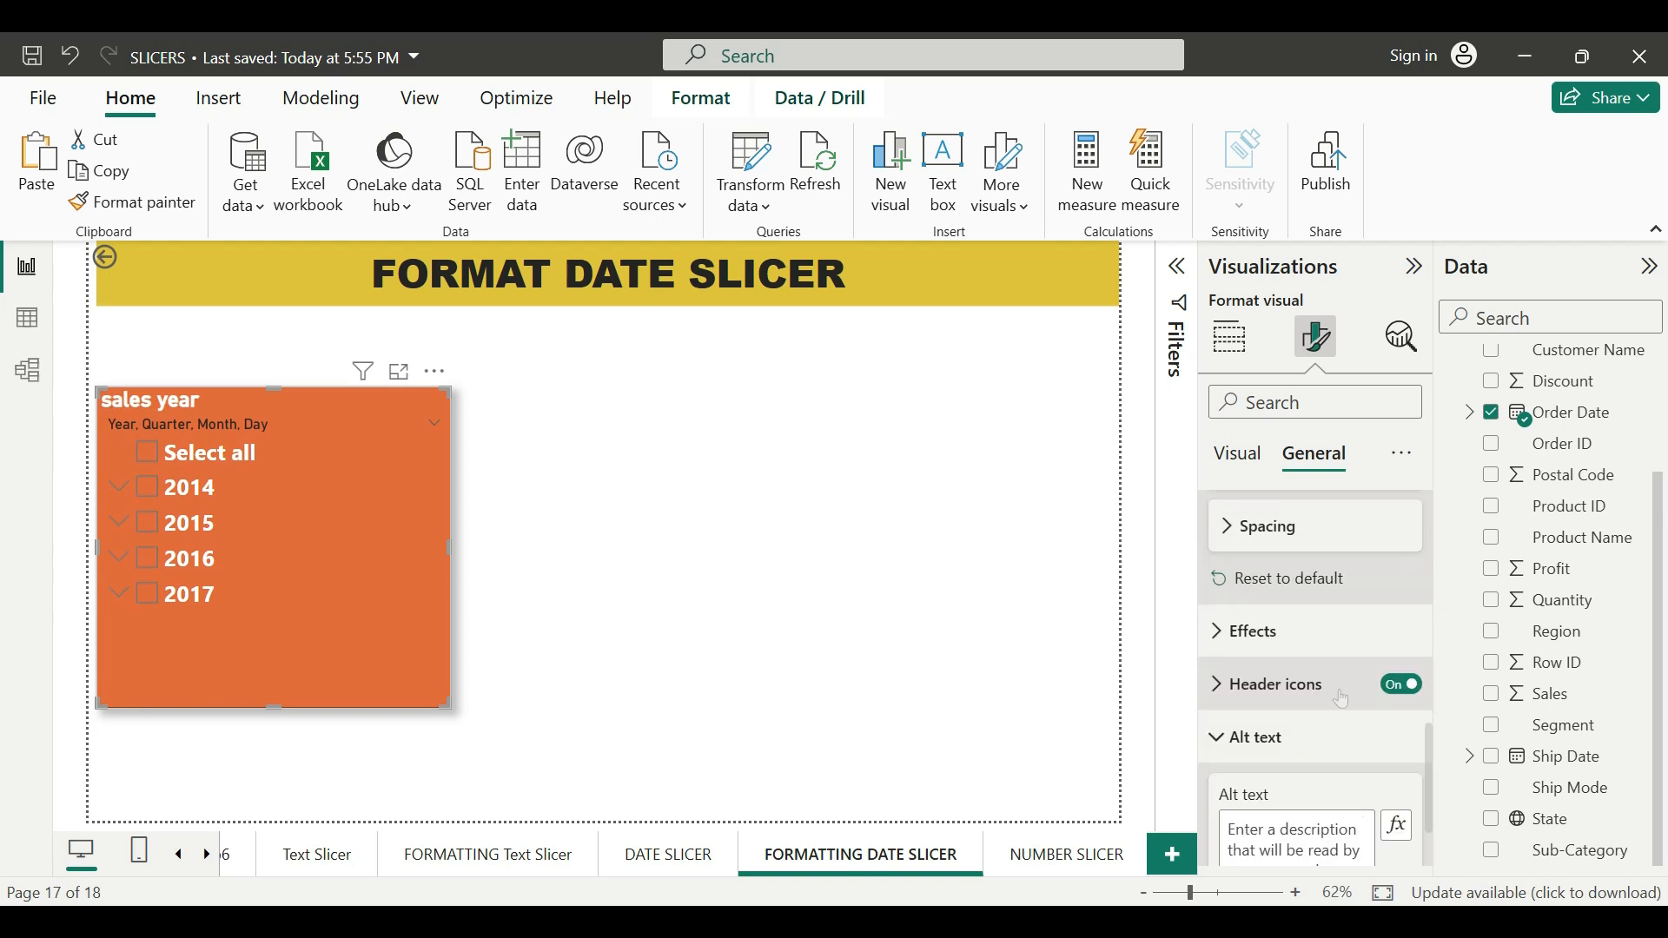
click(1404, 688)
scroll(1339, 695, down, 1)
scroll(1339, 686, up, 4)
scroll(1337, 688, up, 5)
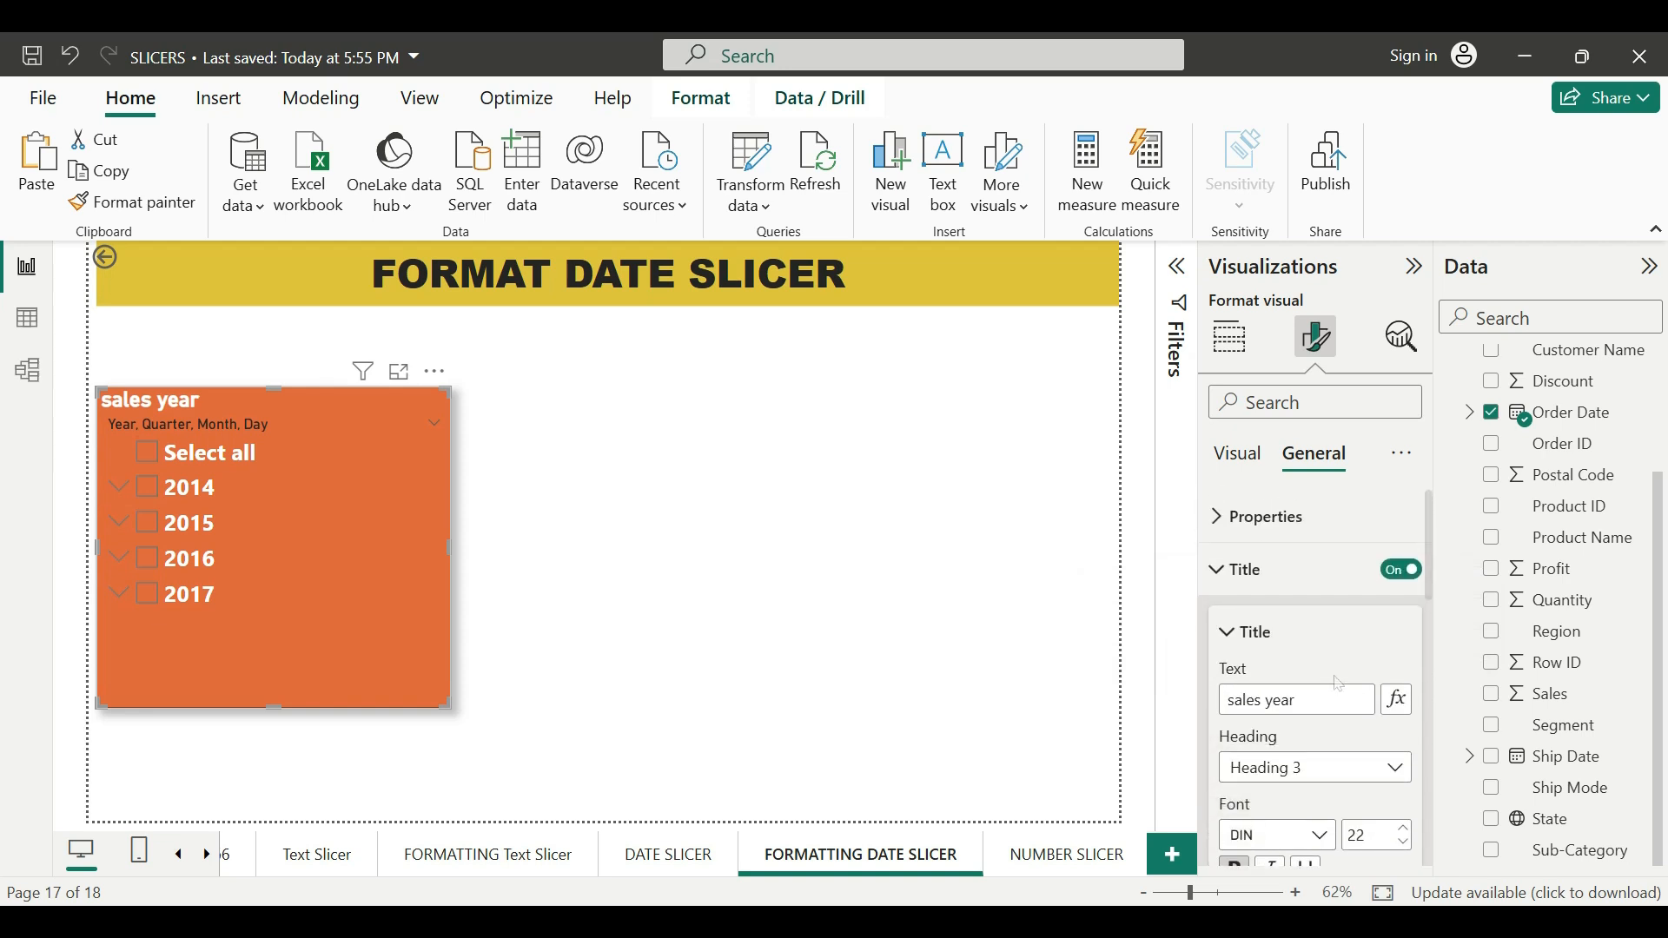
click(1237, 461)
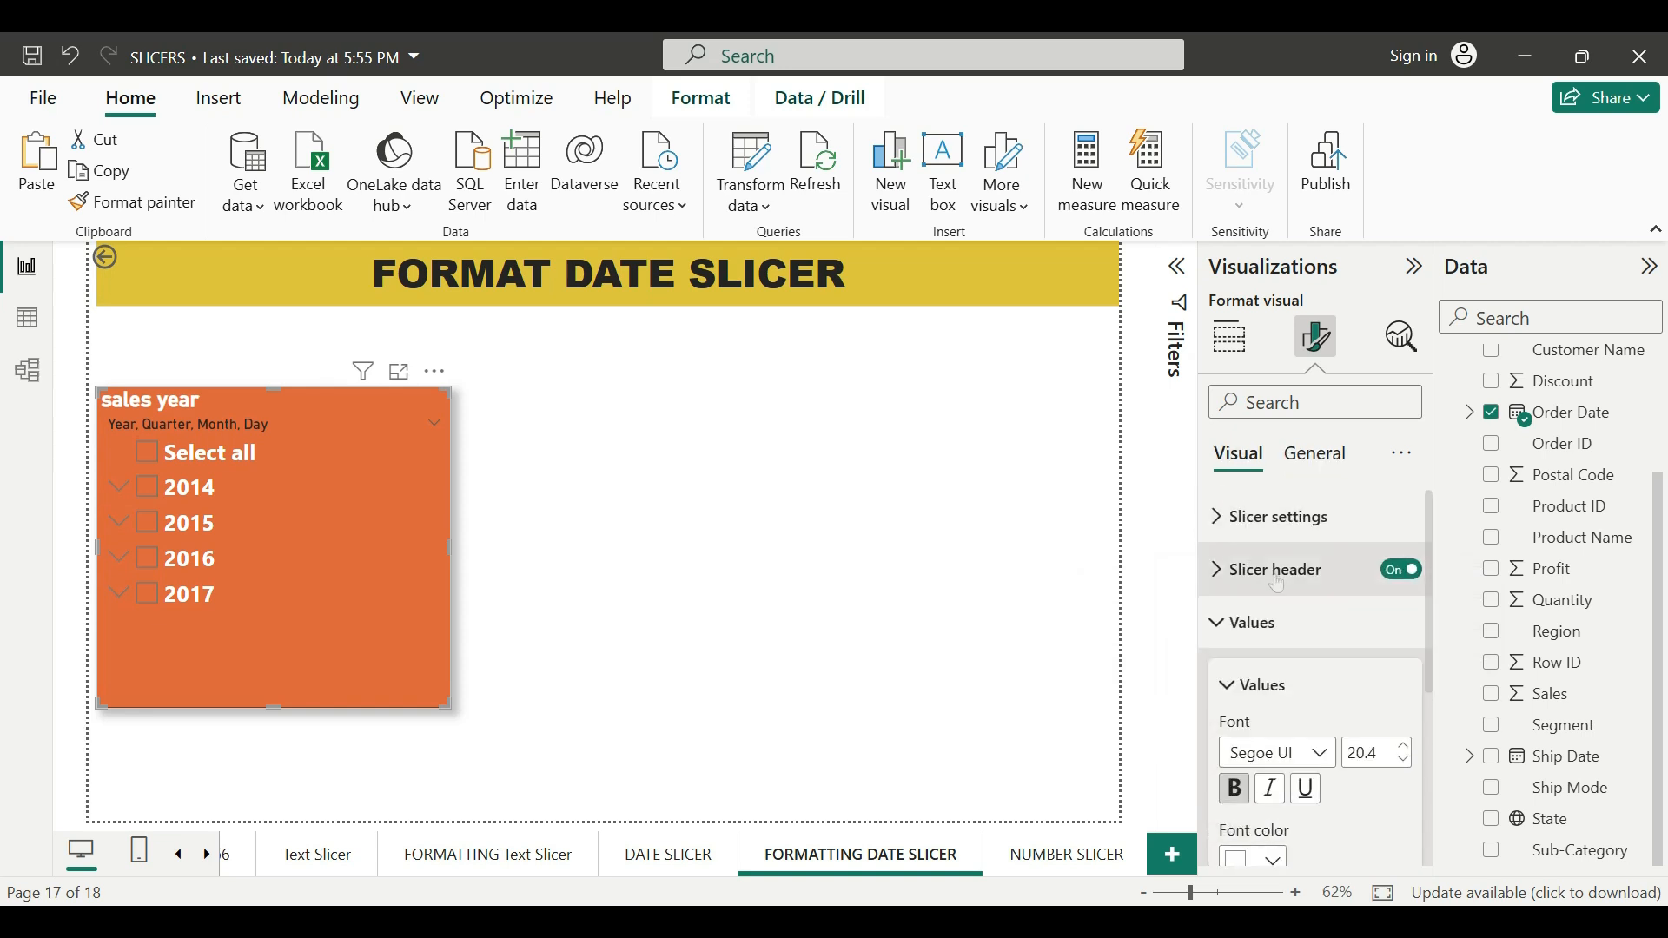
click(1402, 574)
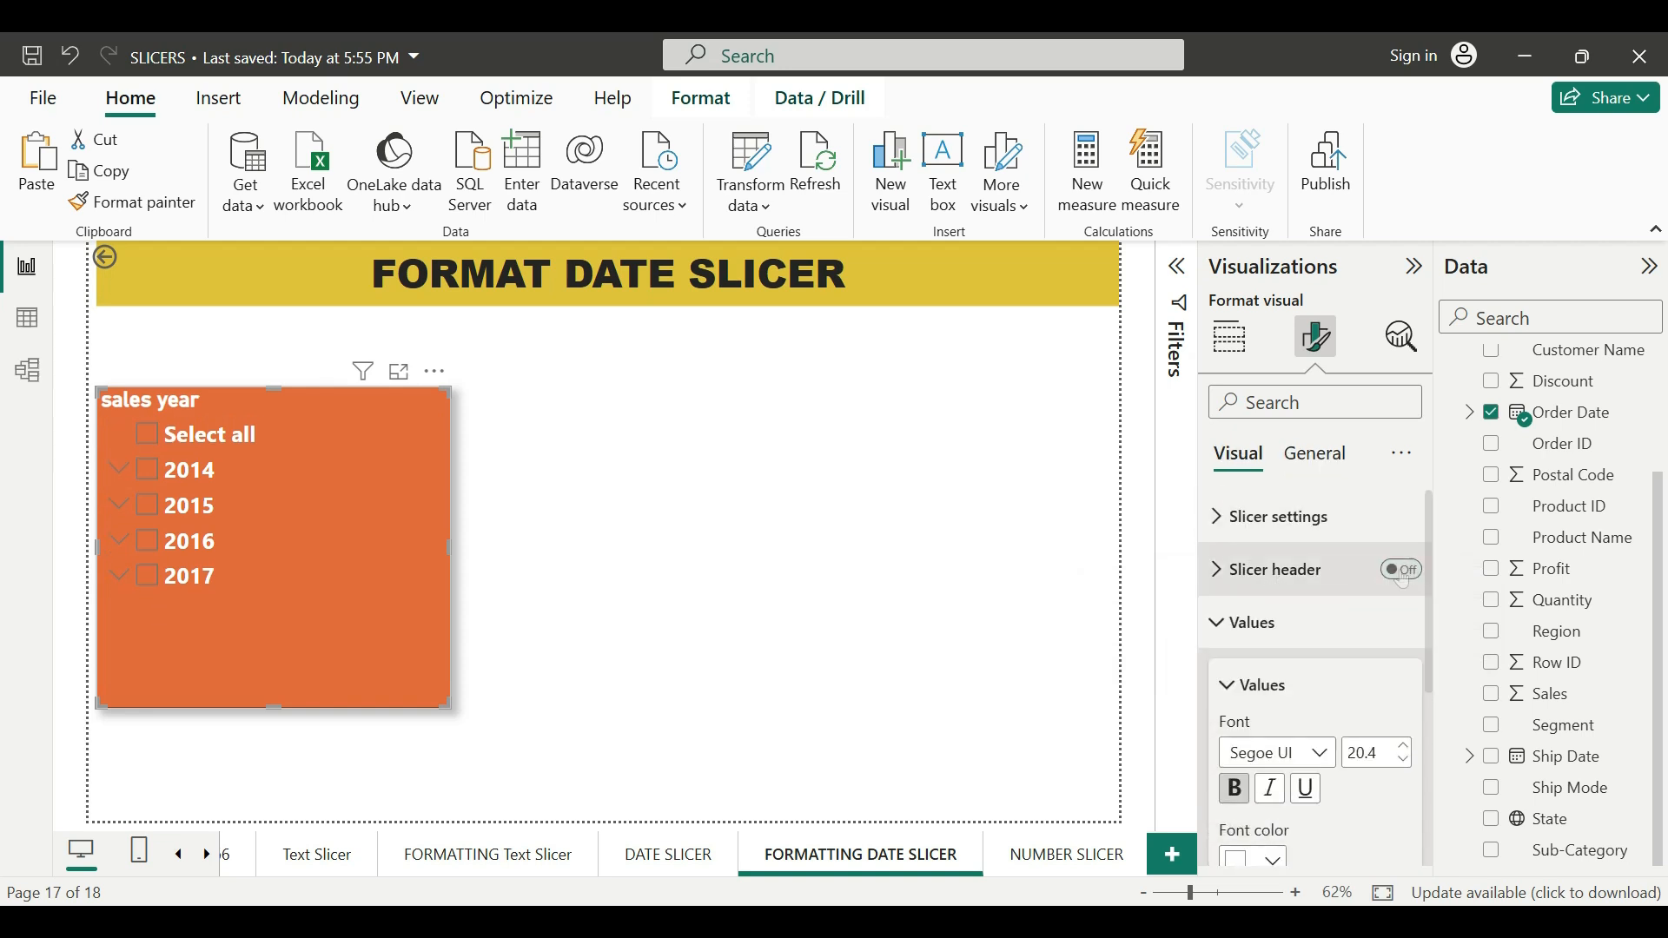
click(1403, 572)
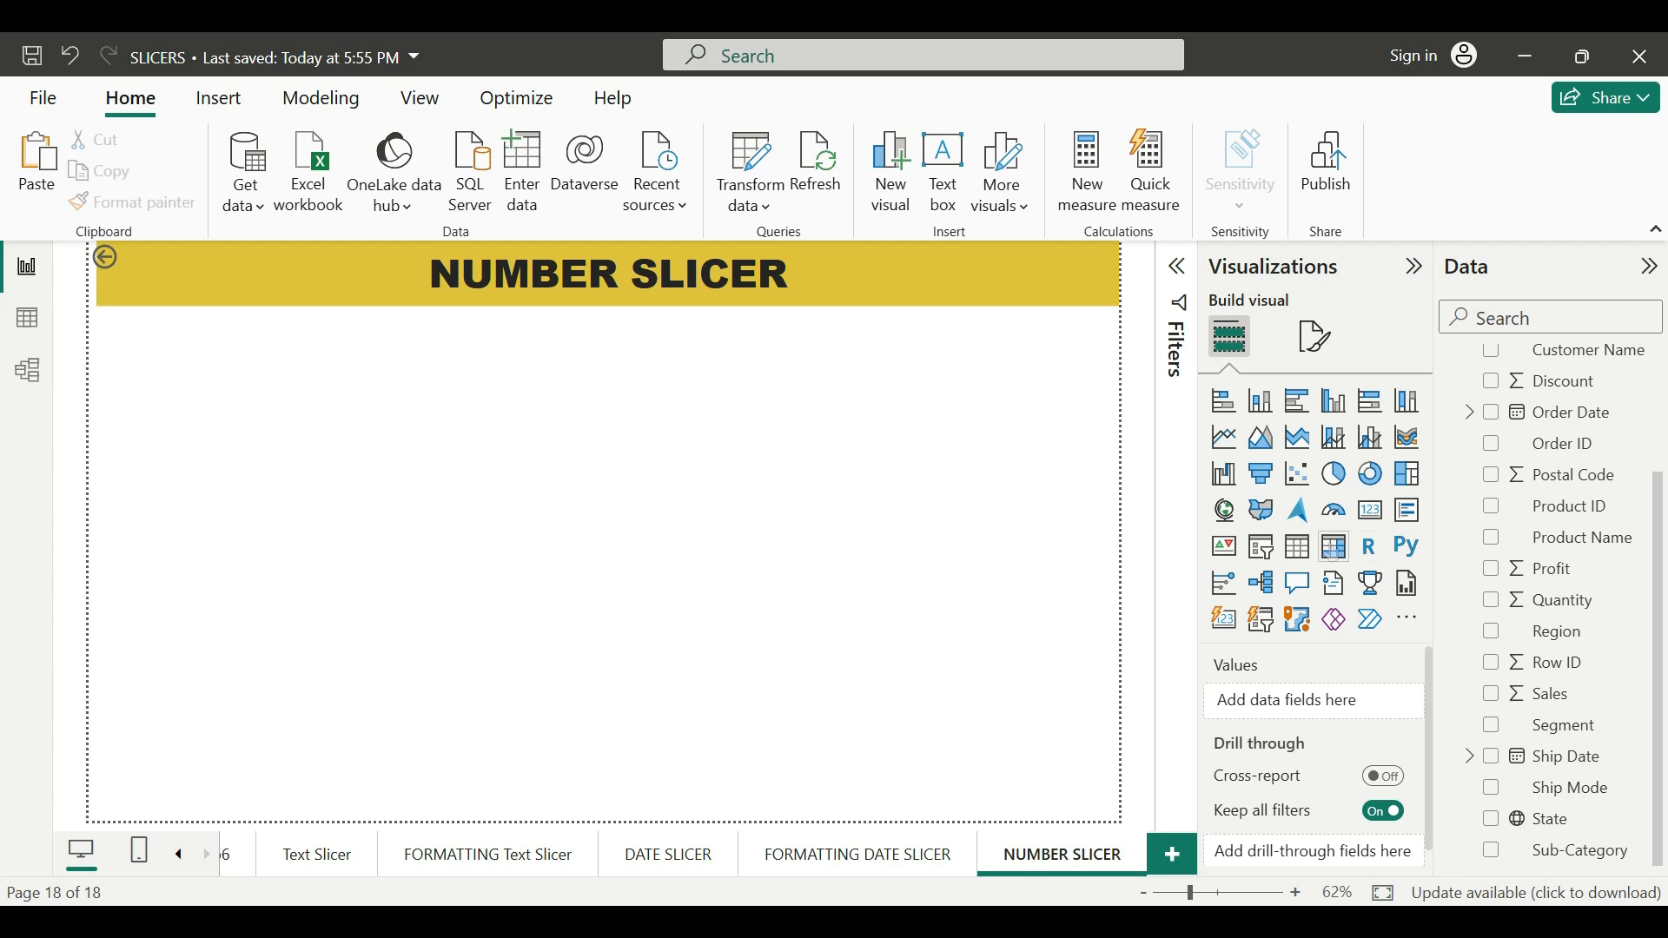
On the NUMBER SLICER page, add a table of Customer Name, Sales and Quantity and narrow it to just over half the page width
click(1298, 547)
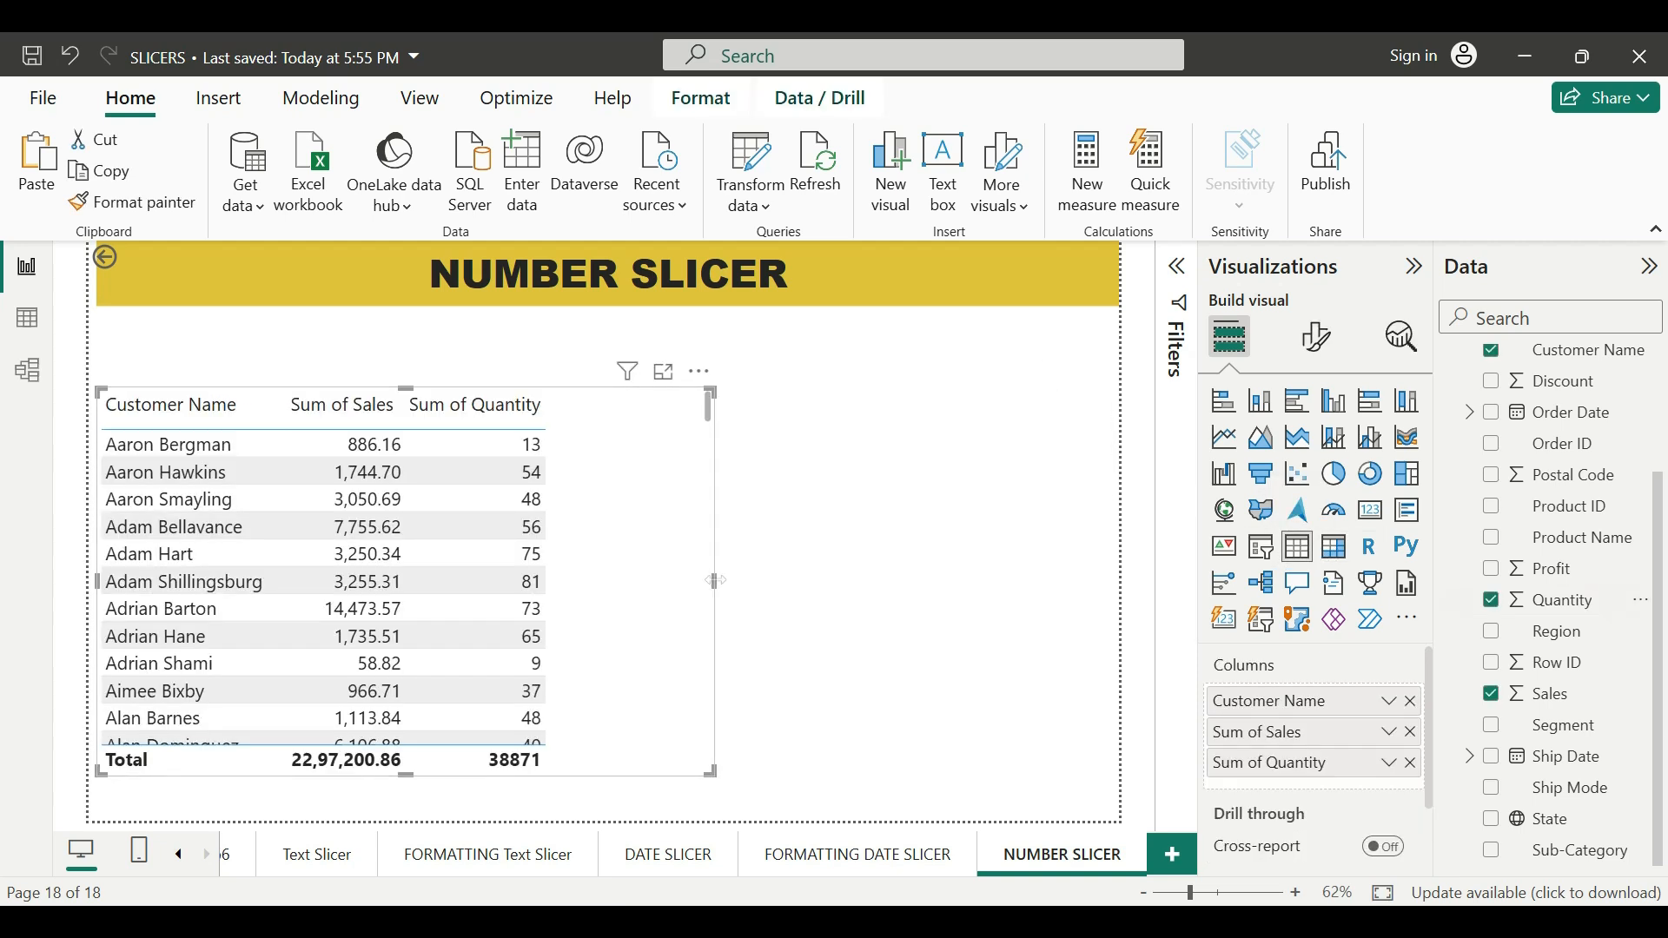
drag(715, 581, 610, 582)
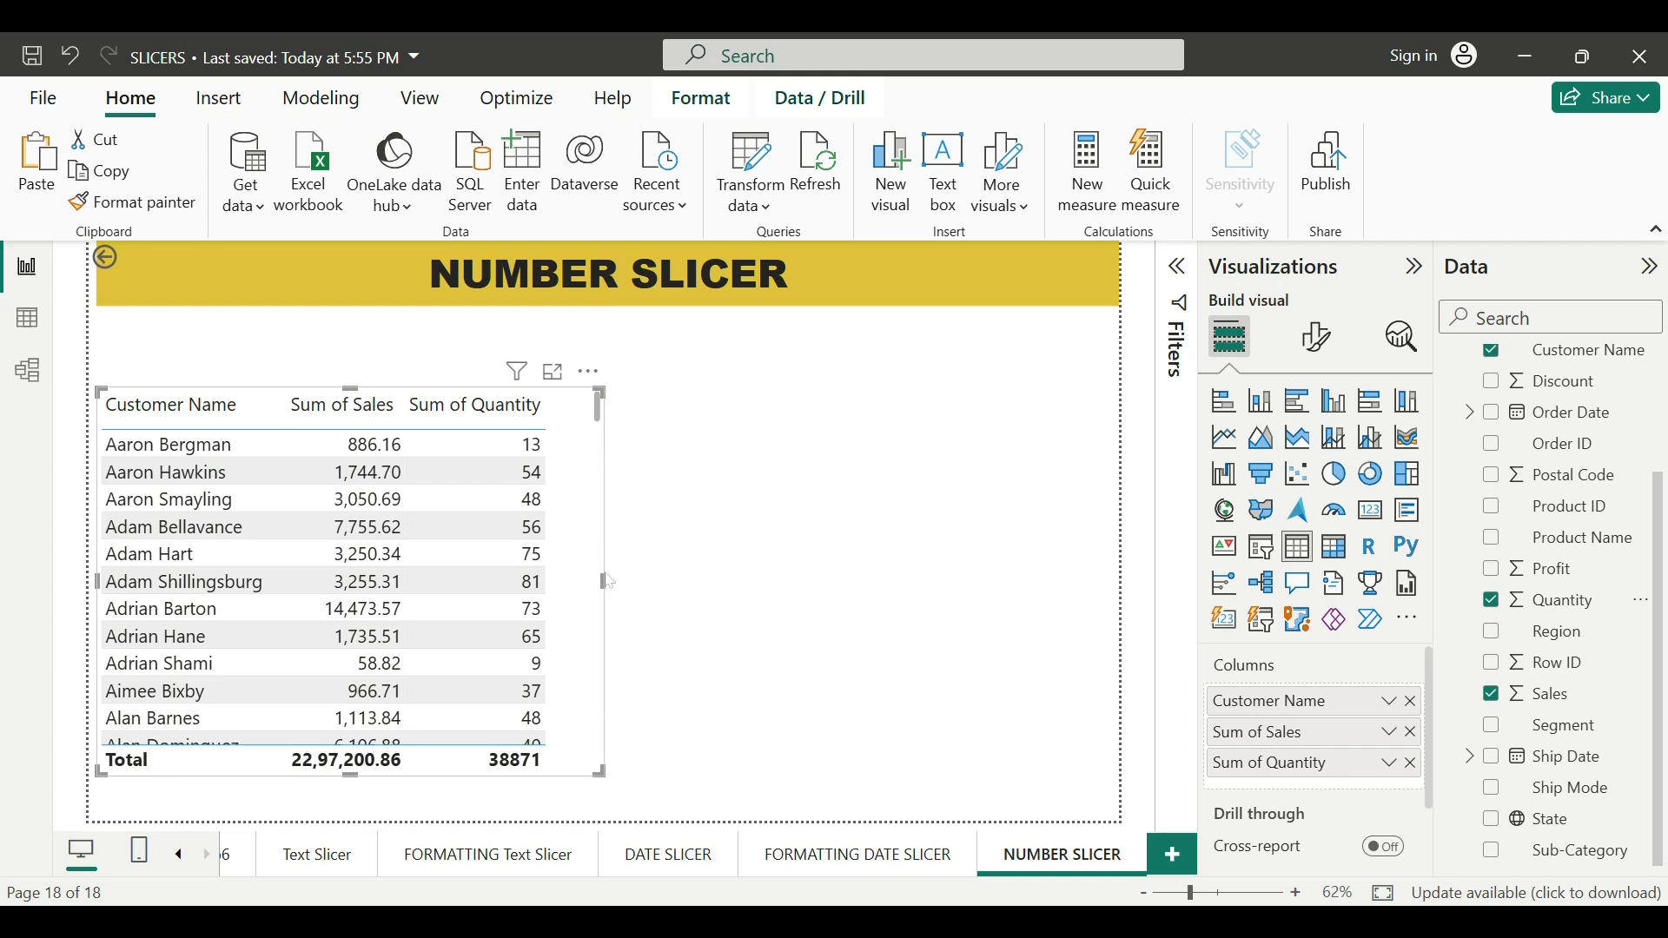
click(768, 578)
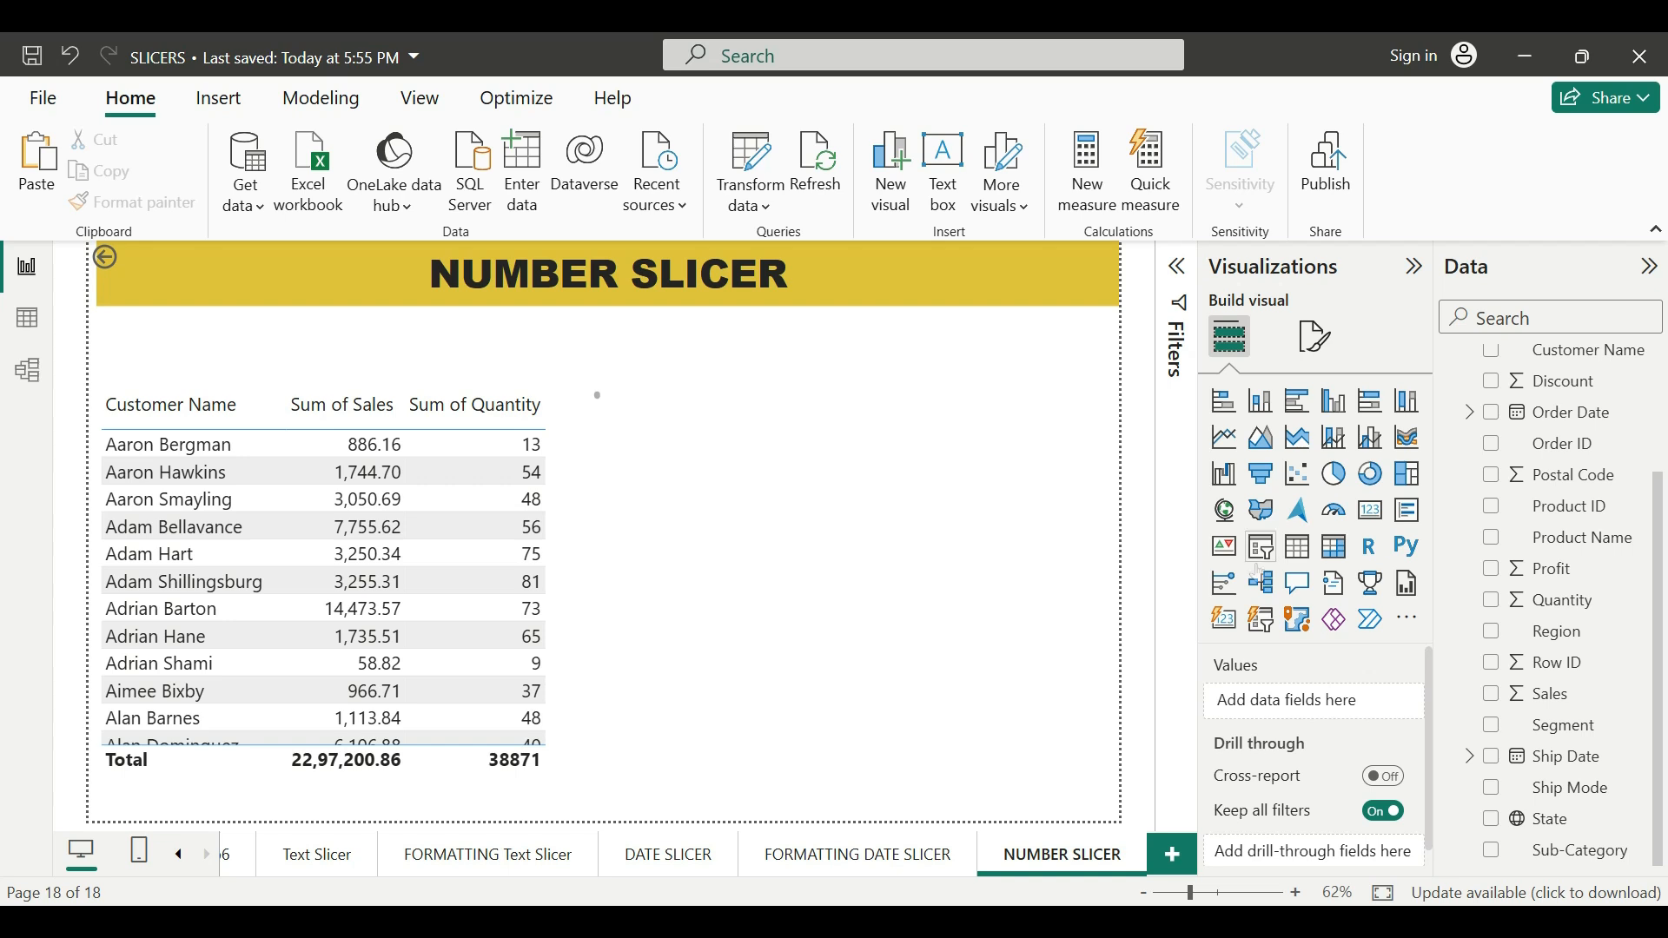
Add a slicer for the Quantity field beside the table and reduce its height slightly
click(1261, 546)
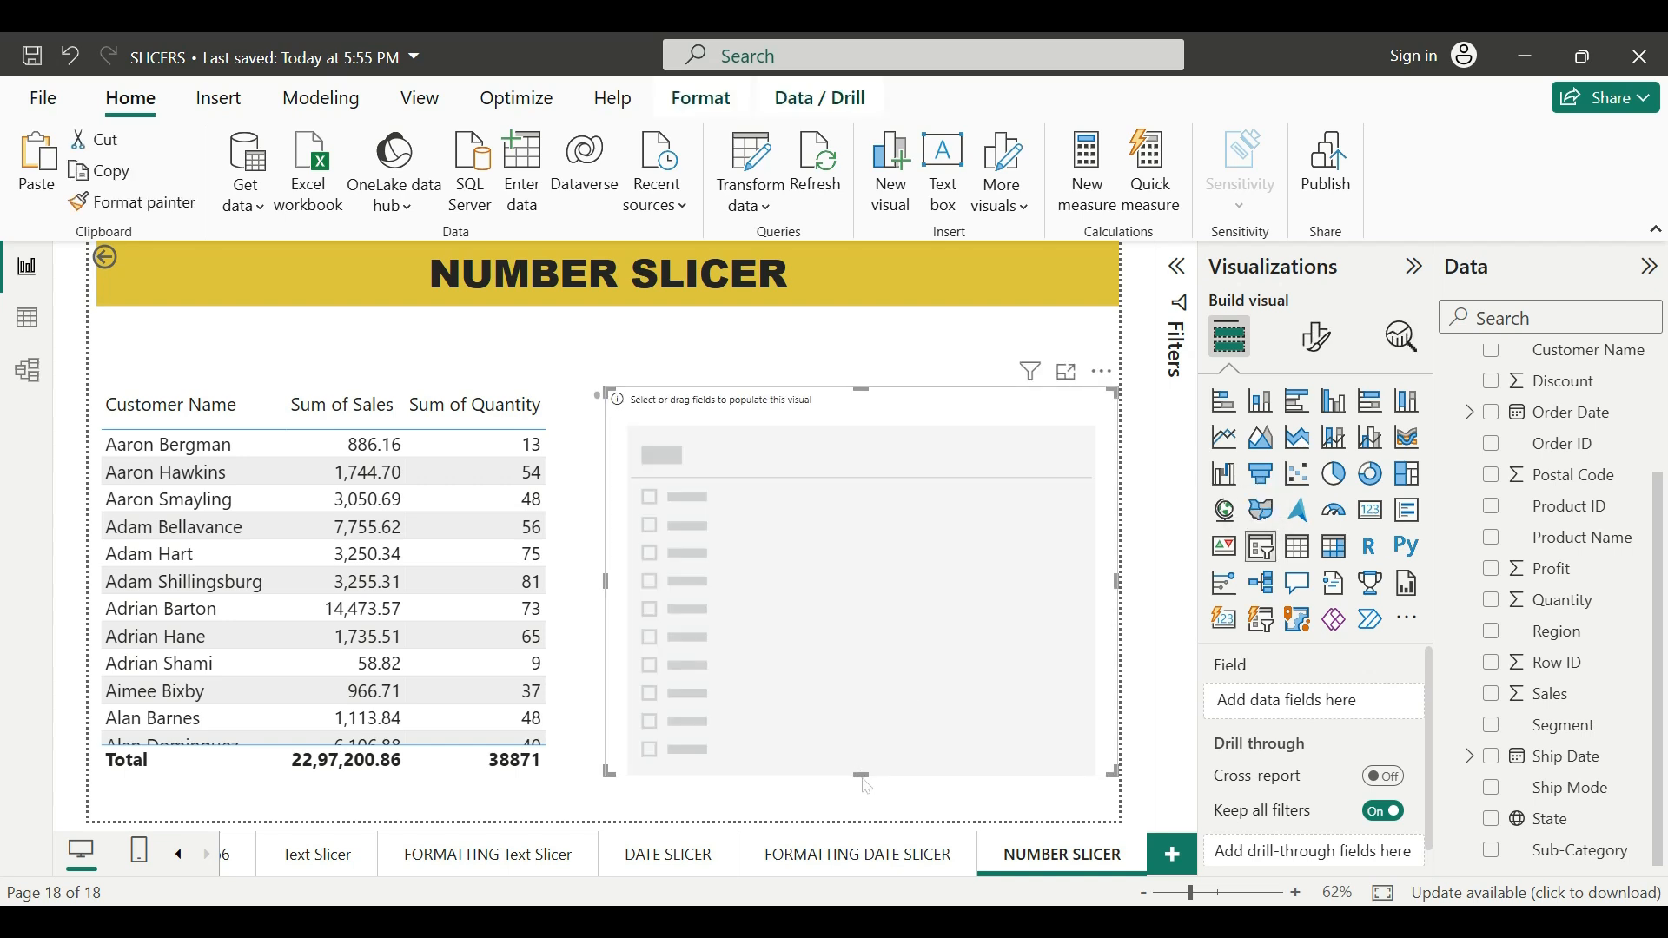
drag(866, 786, 847, 725)
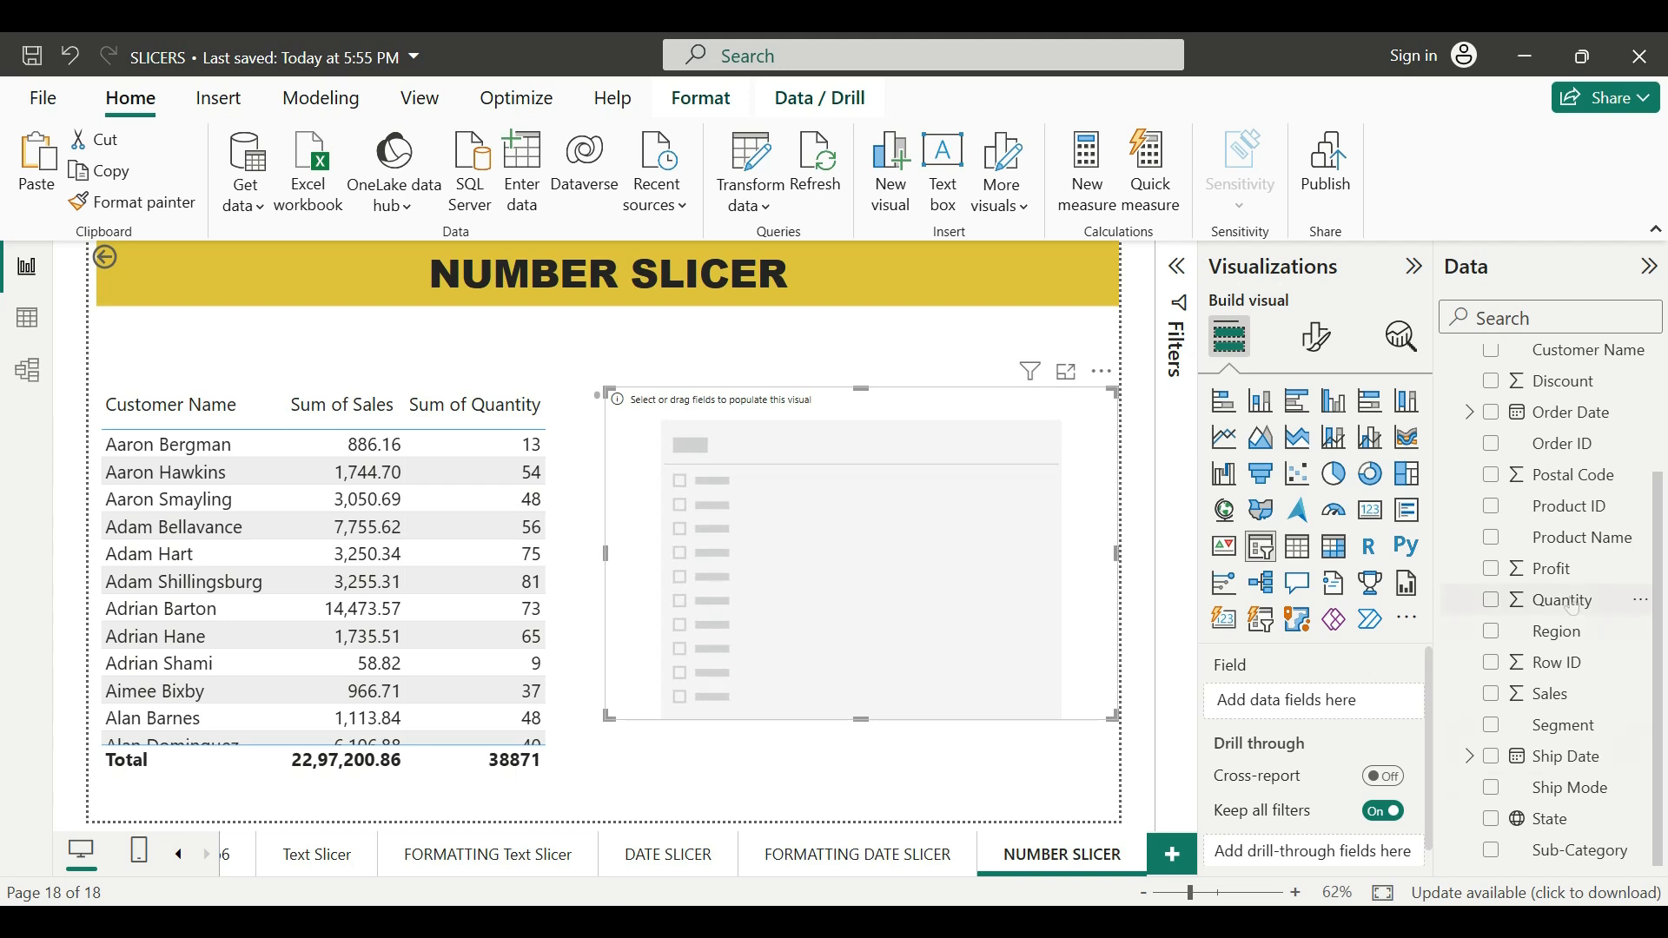
click(1492, 600)
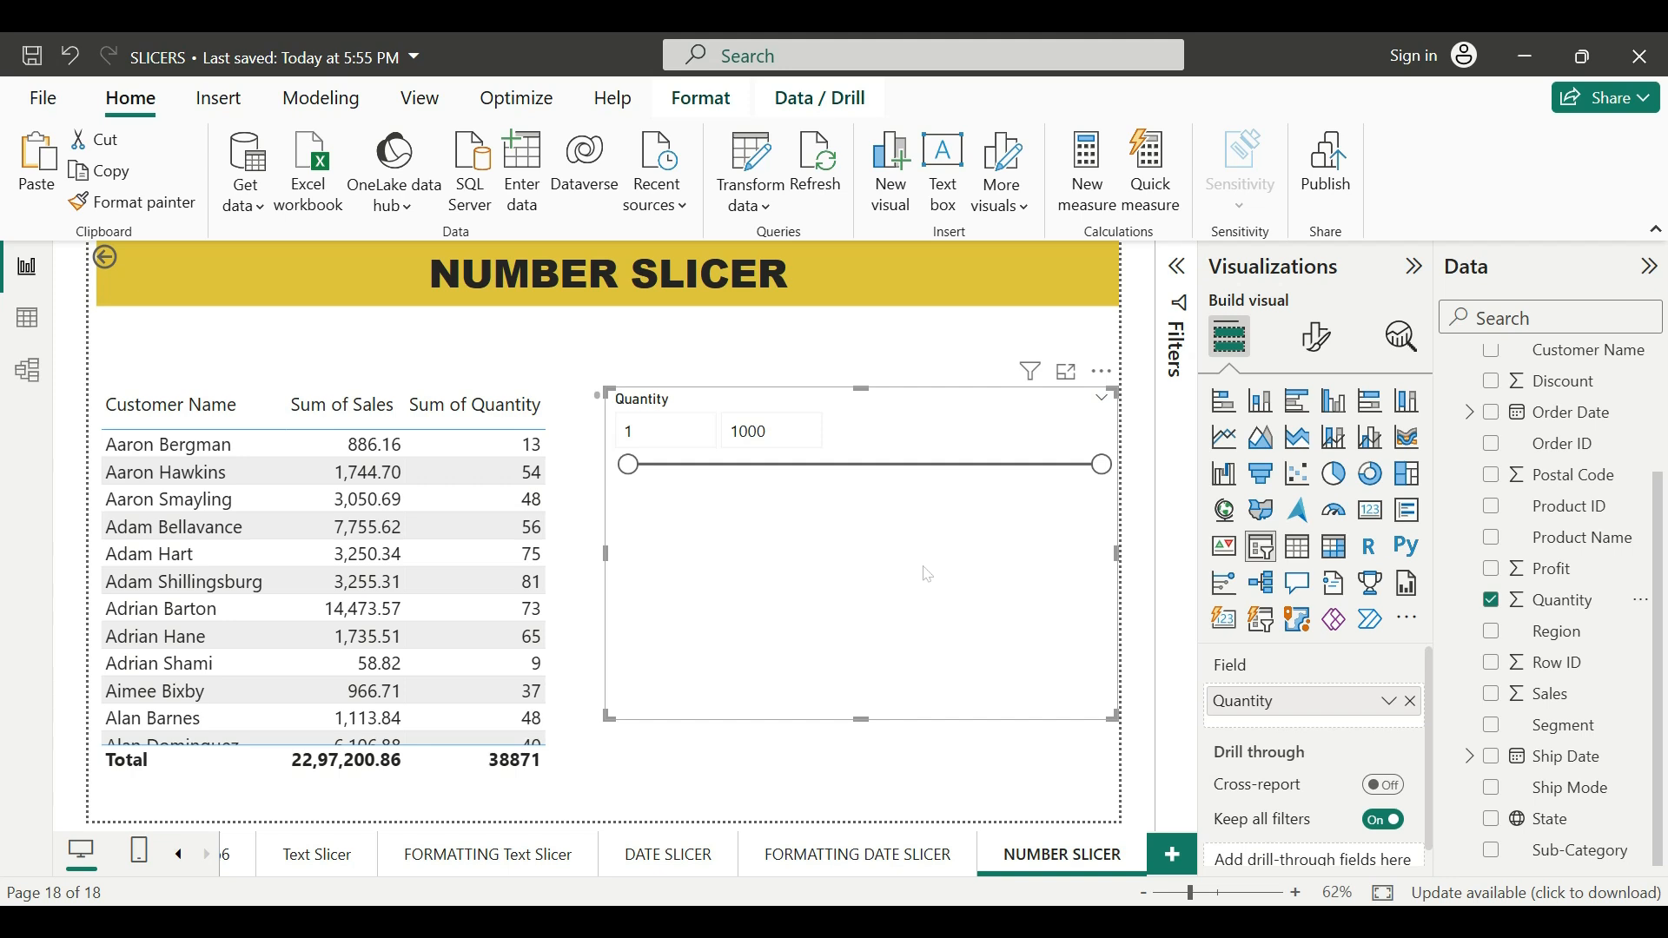
Set the Quantity slicer's upper limit to 3 and review the filtered customers in the table
click(666, 431)
click(772, 431)
double_click(749, 431)
key(BackSpace)
text(3)
key(Return)
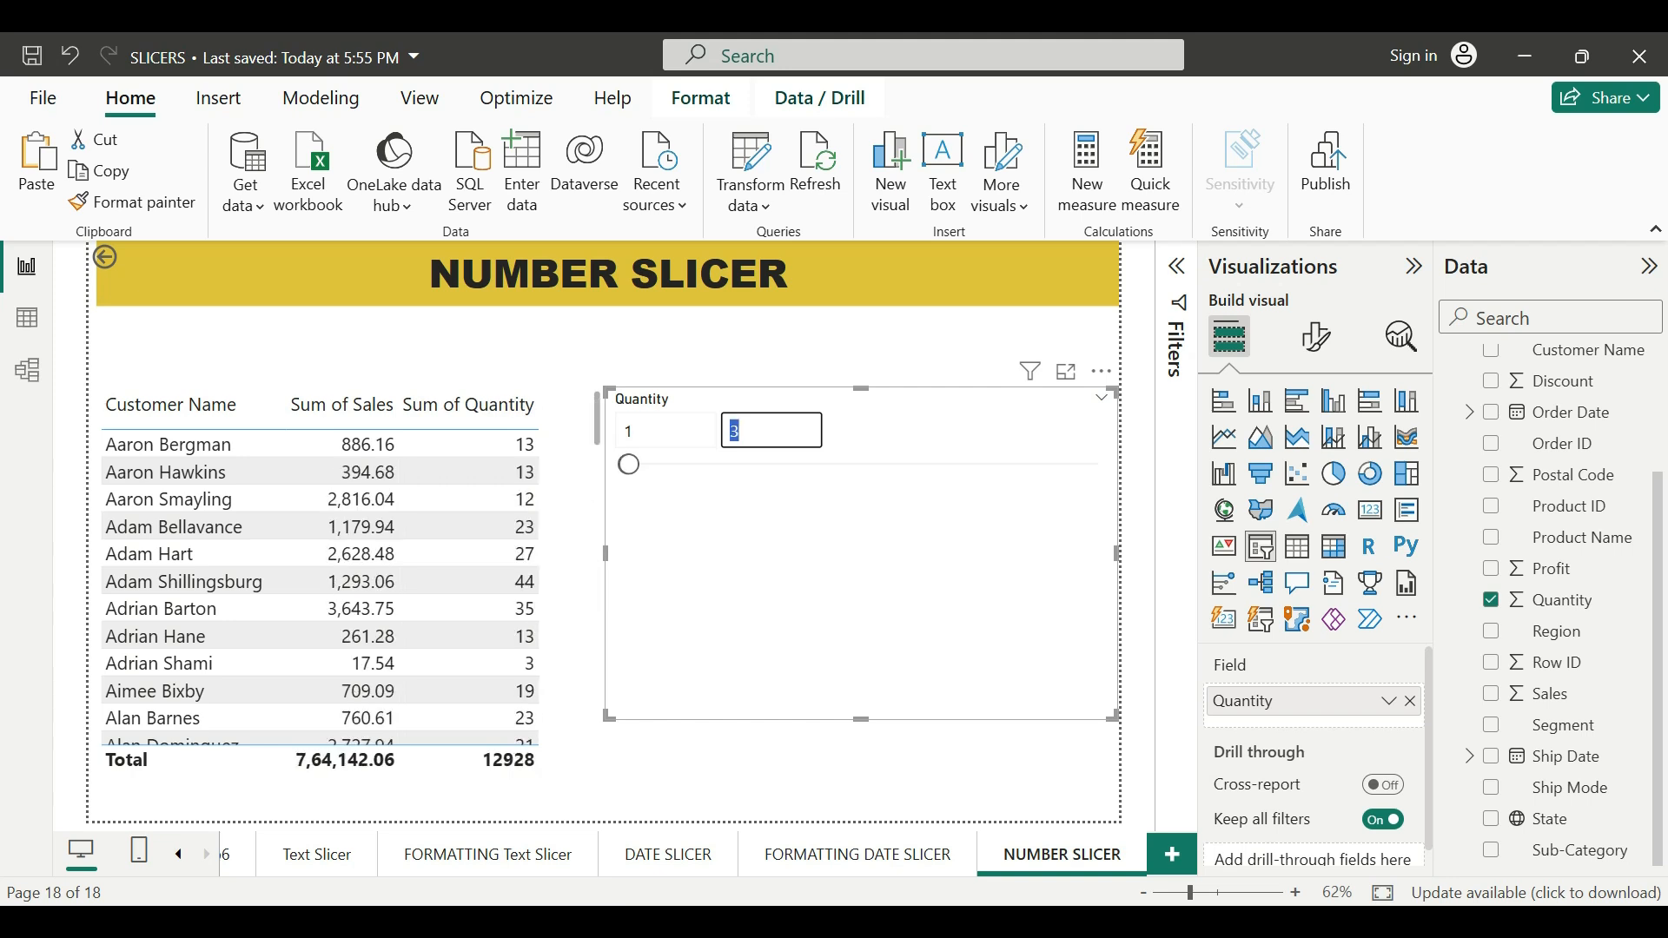
scroll(560, 543, down, 4)
scroll(560, 543, down, 2)
scroll(560, 543, up, 3)
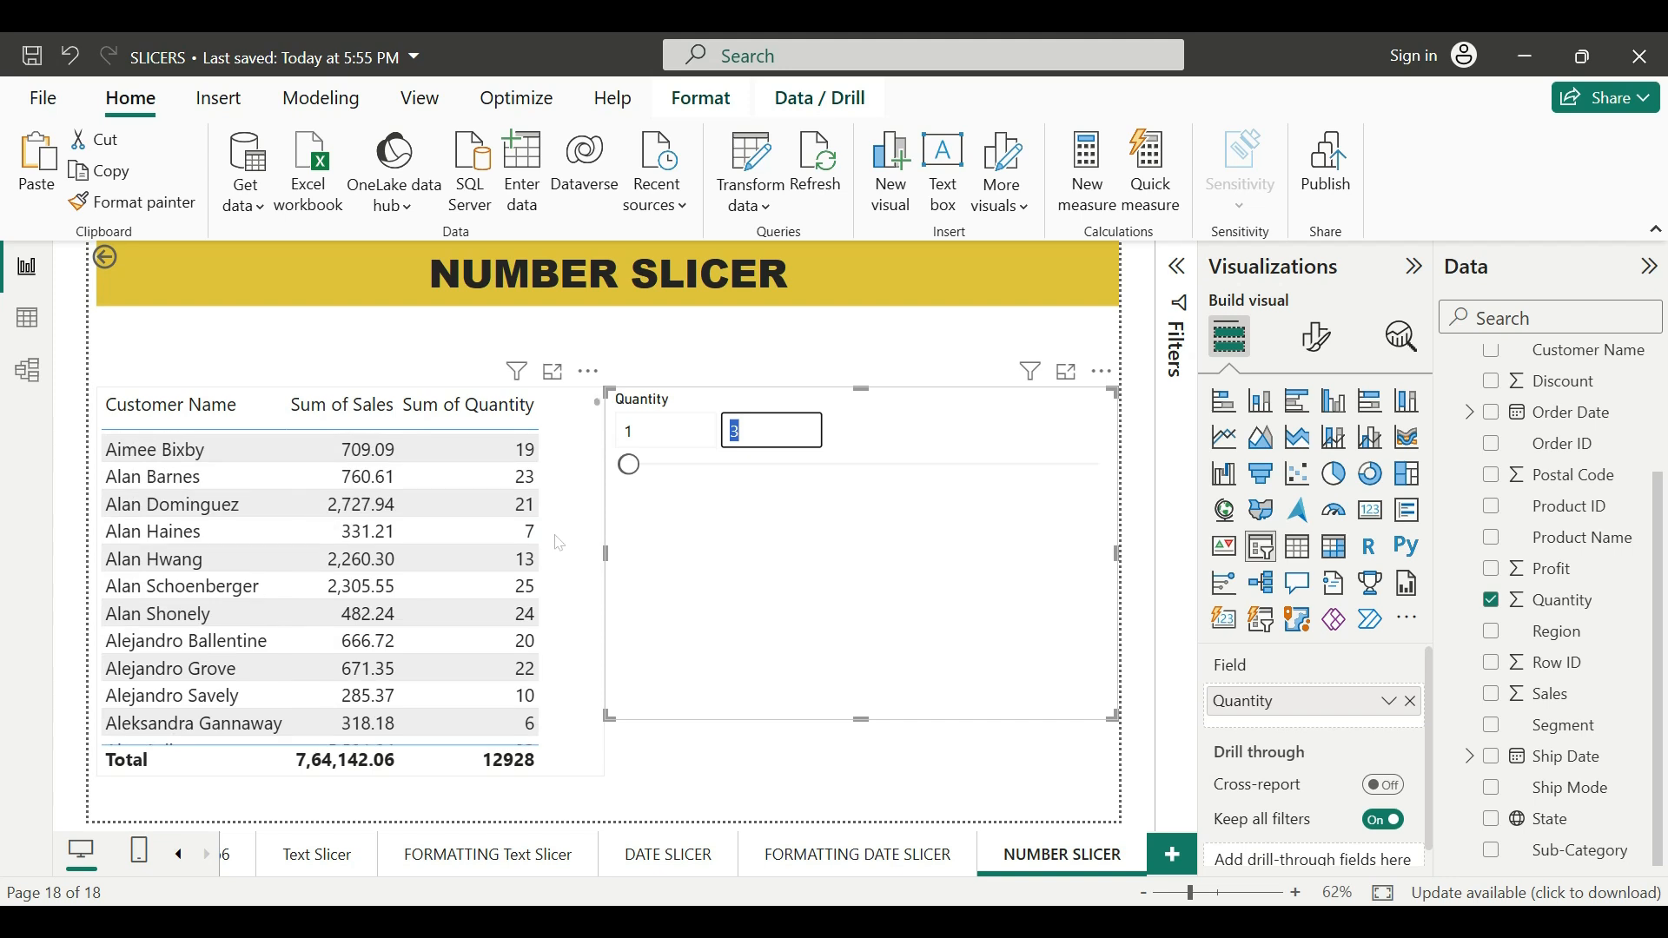
scroll(558, 543, up, 3)
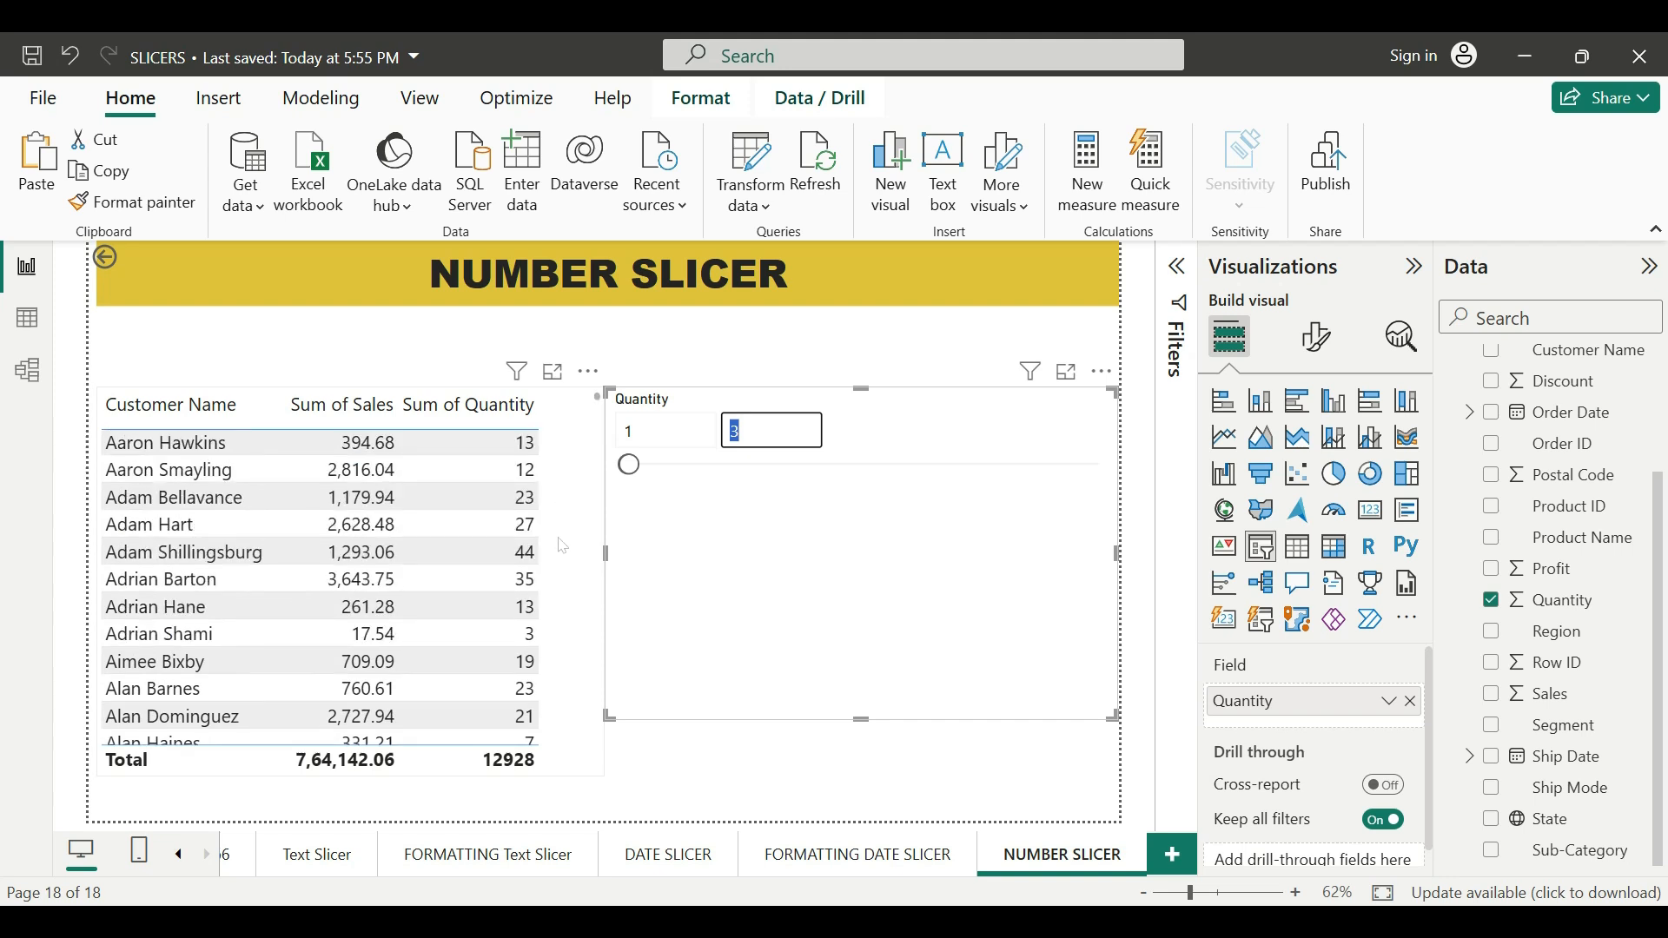
Set the Quantity slicer's range from 12 to 20
click(658, 431)
text(2)
key(Tab)
text(20)
key(Return)
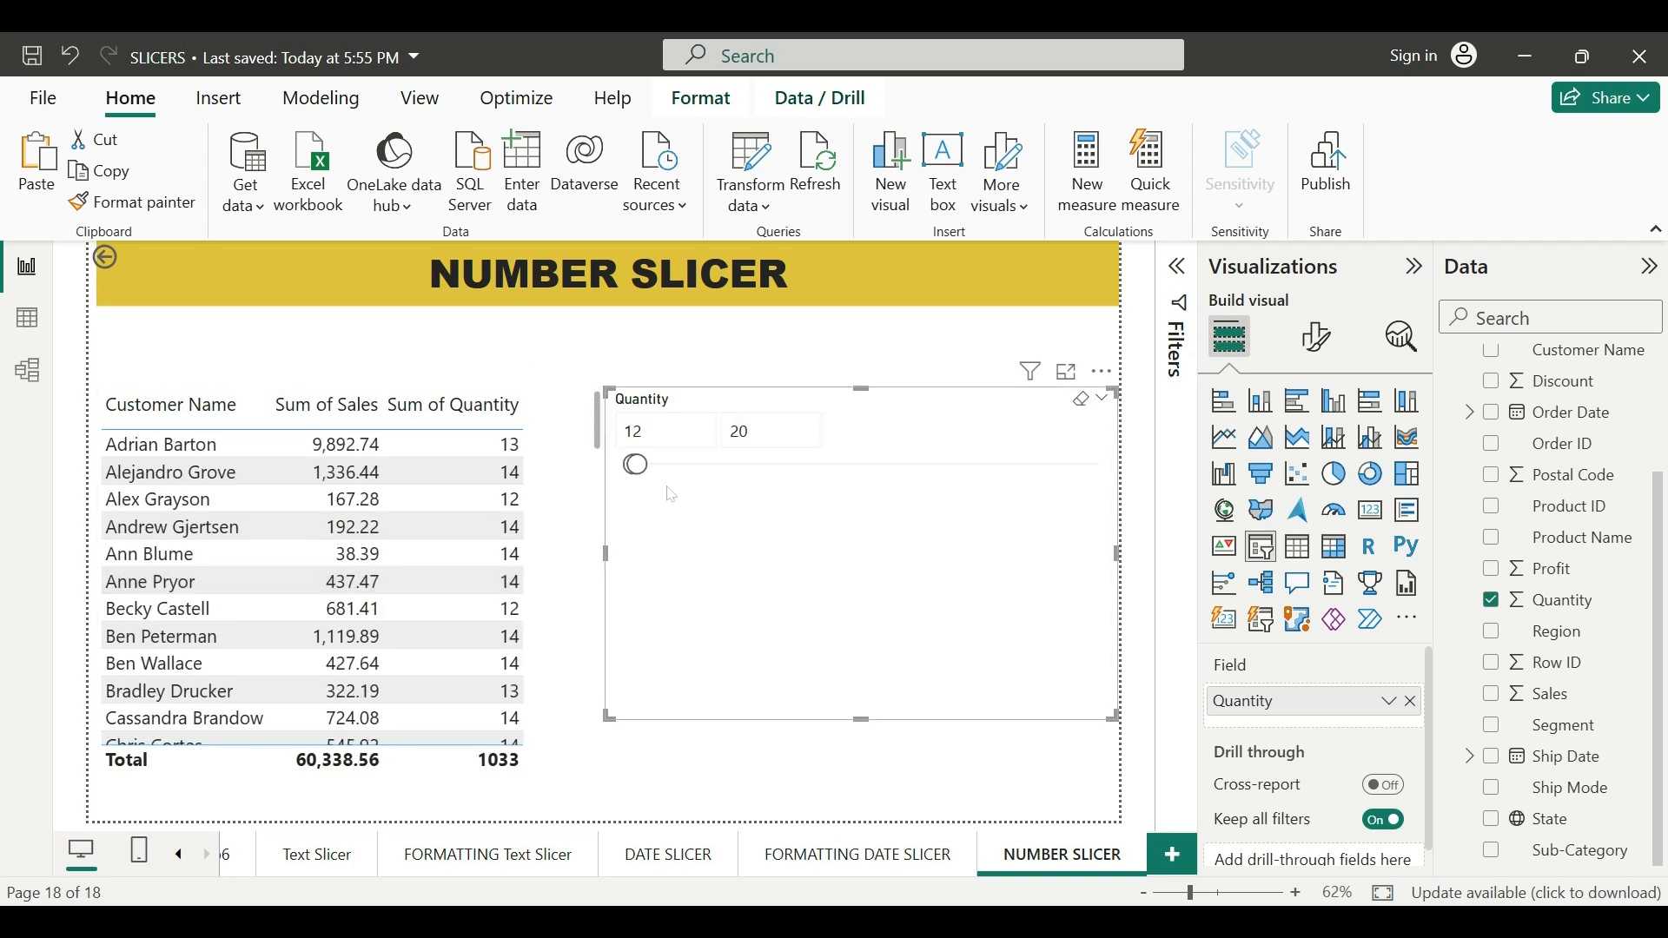
Extend the Quantity slicer's upper limit to about 276 with the slider and review the table
drag(639, 466, 769, 487)
scroll(494, 543, down, 3)
scroll(497, 553, up, 3)
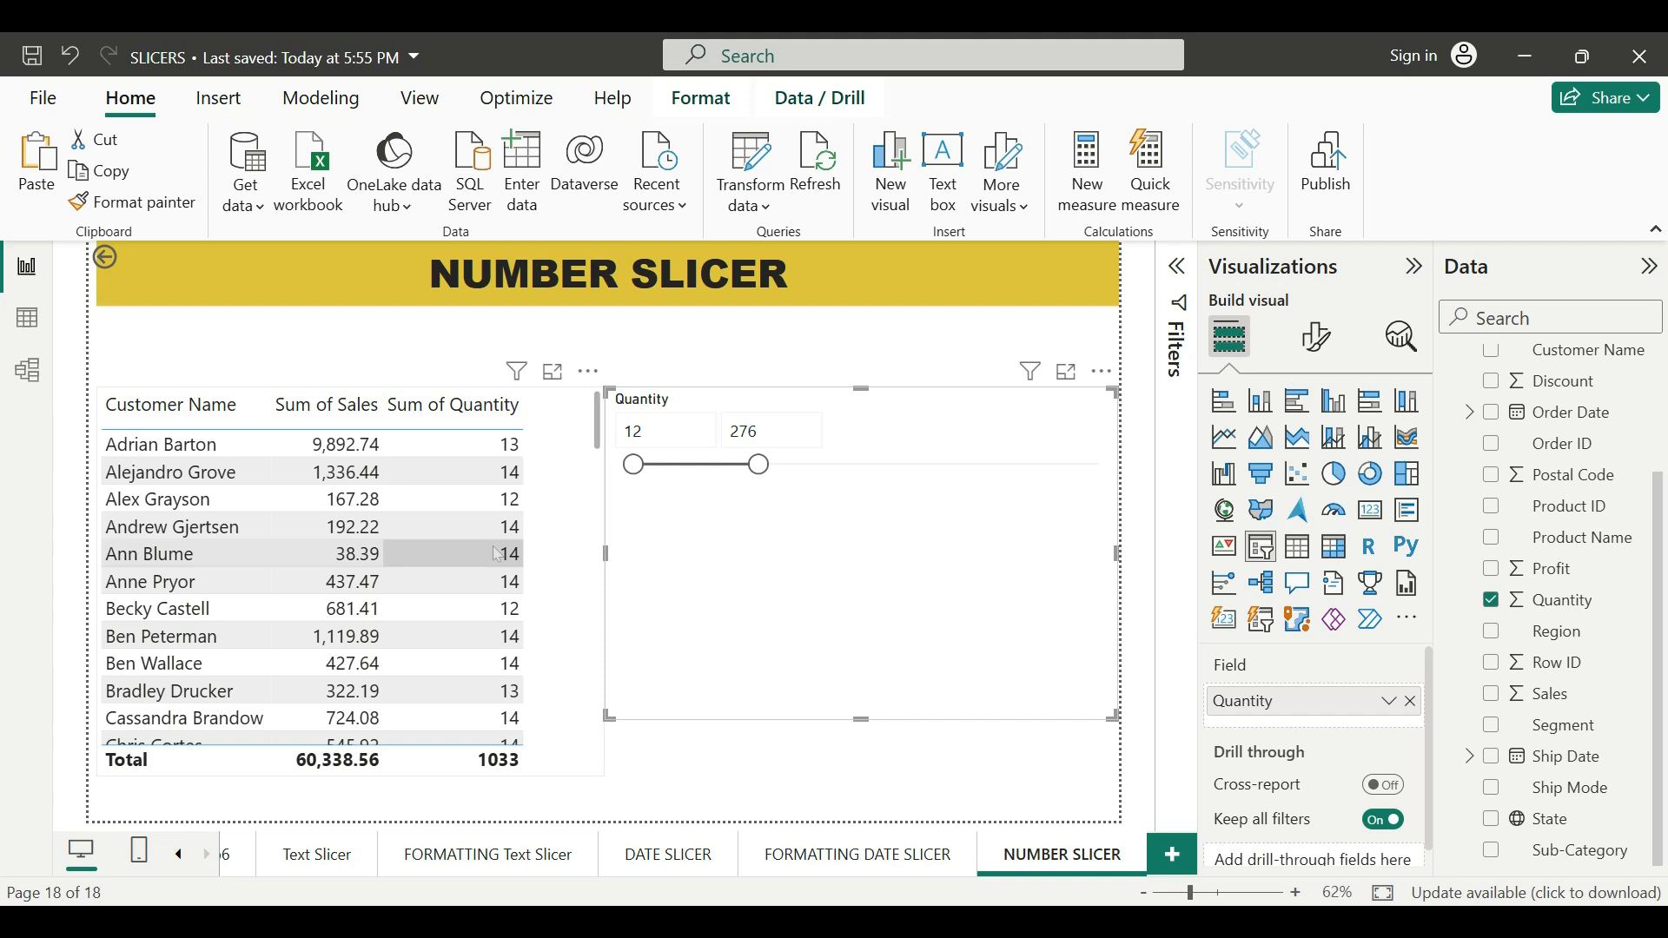
Change the Quantity slicer's style from its settings to Vertical list and look through the listed quantities
click(1318, 337)
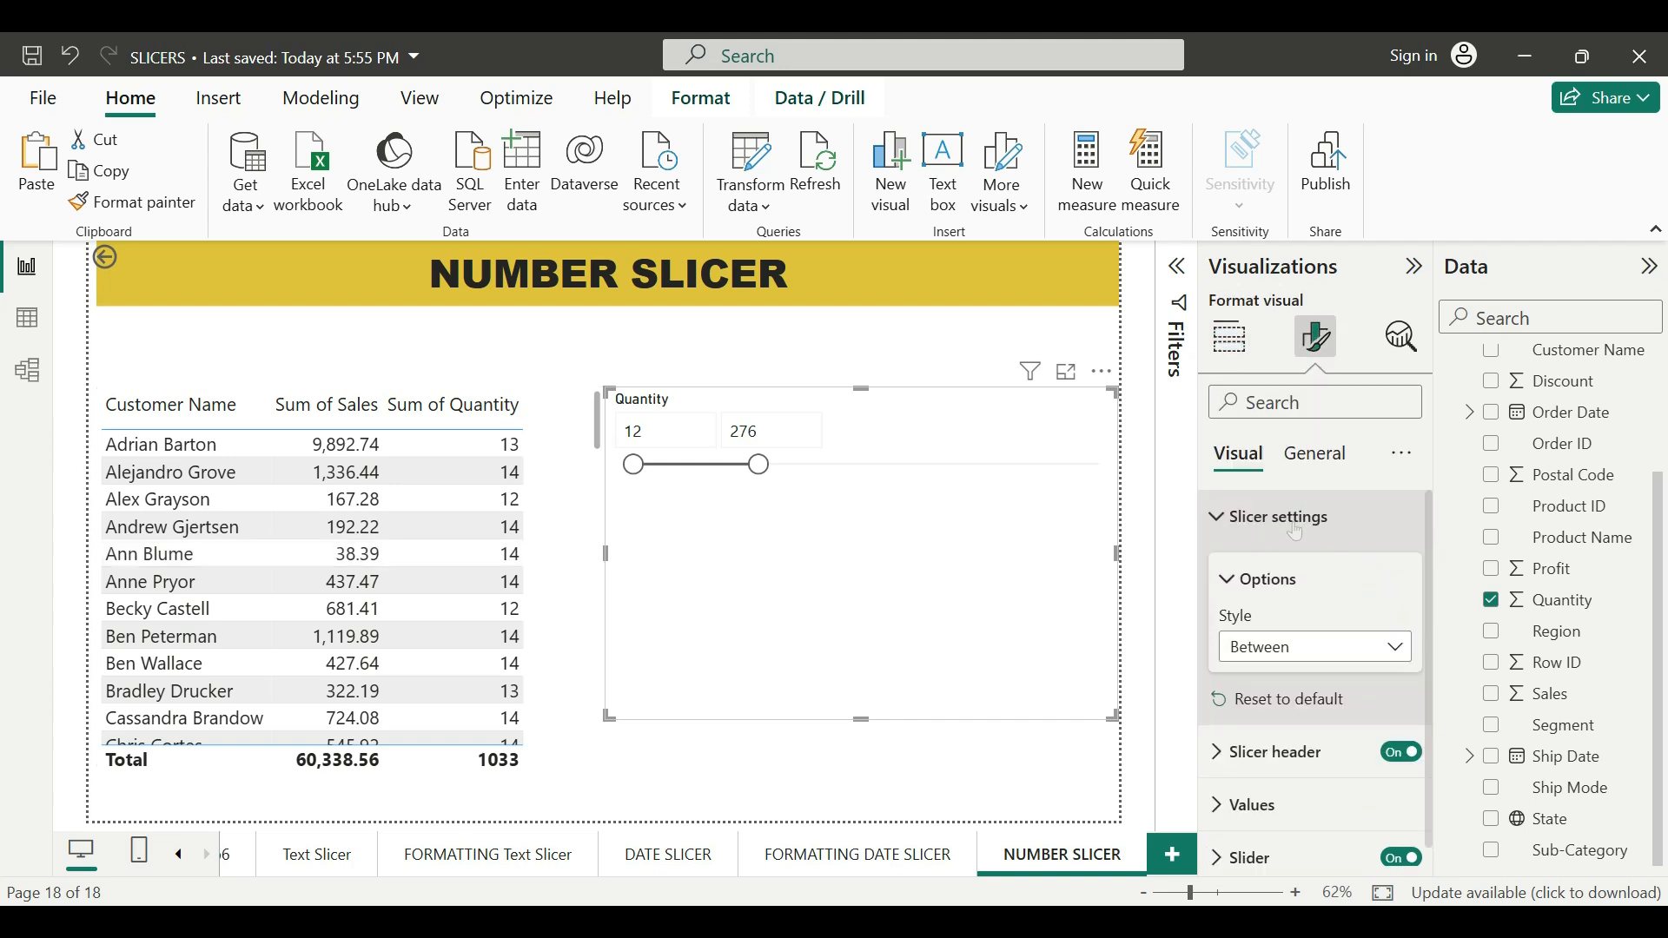
click(1397, 648)
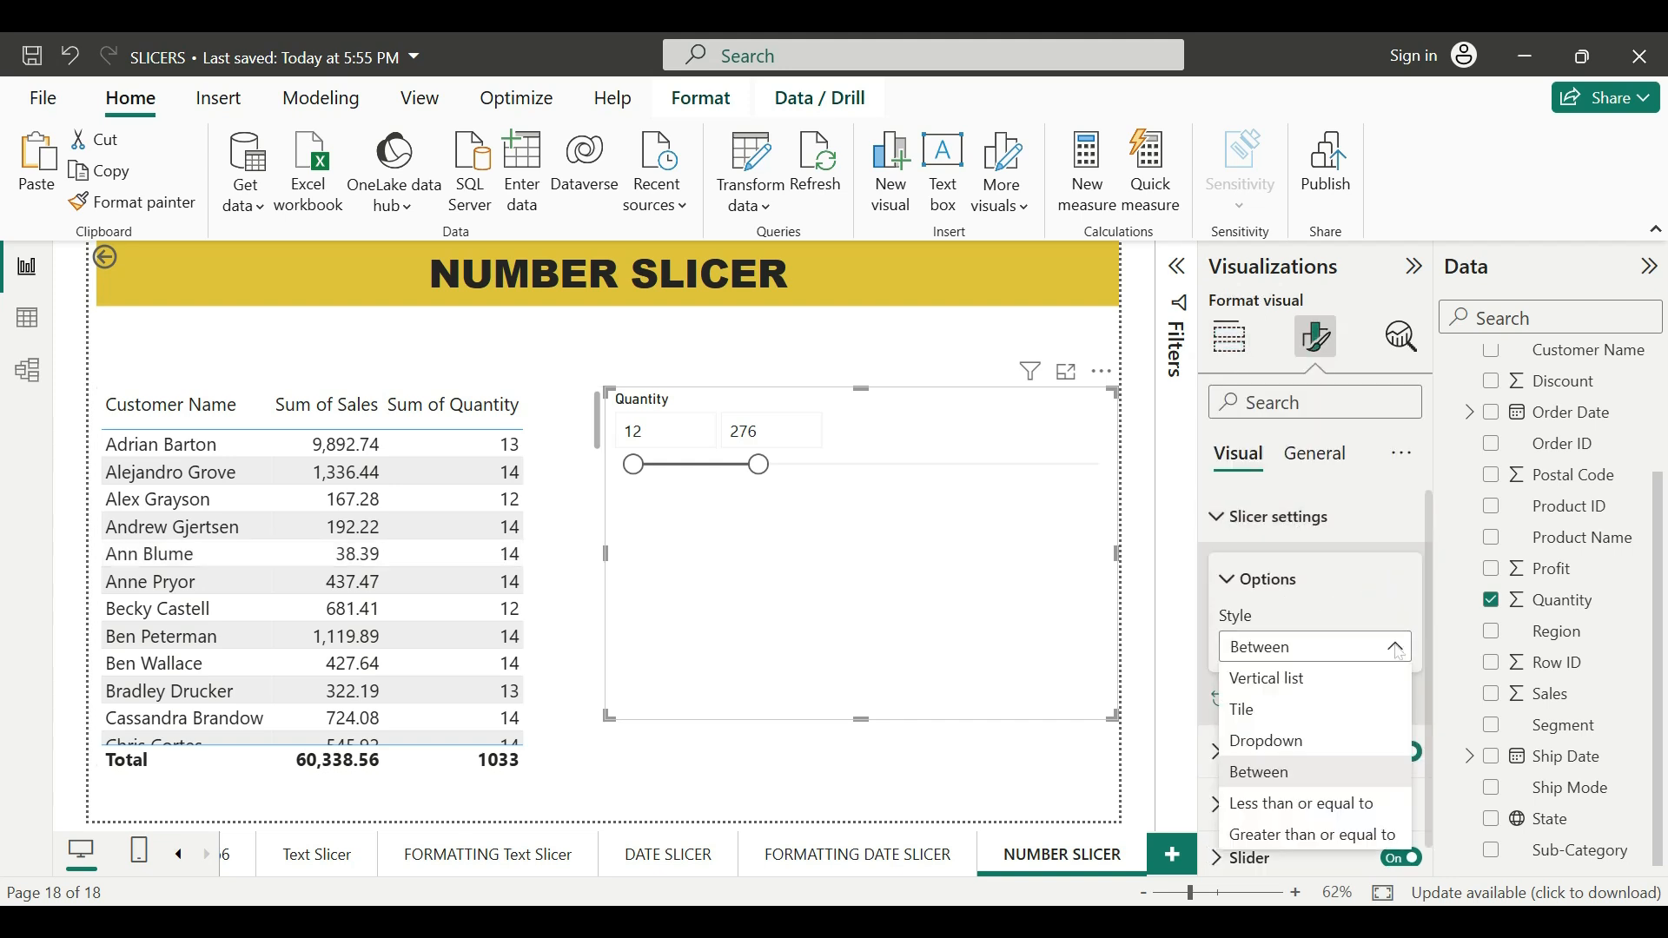
click(1325, 680)
scroll(905, 649, down, 3)
scroll(904, 649, up, 3)
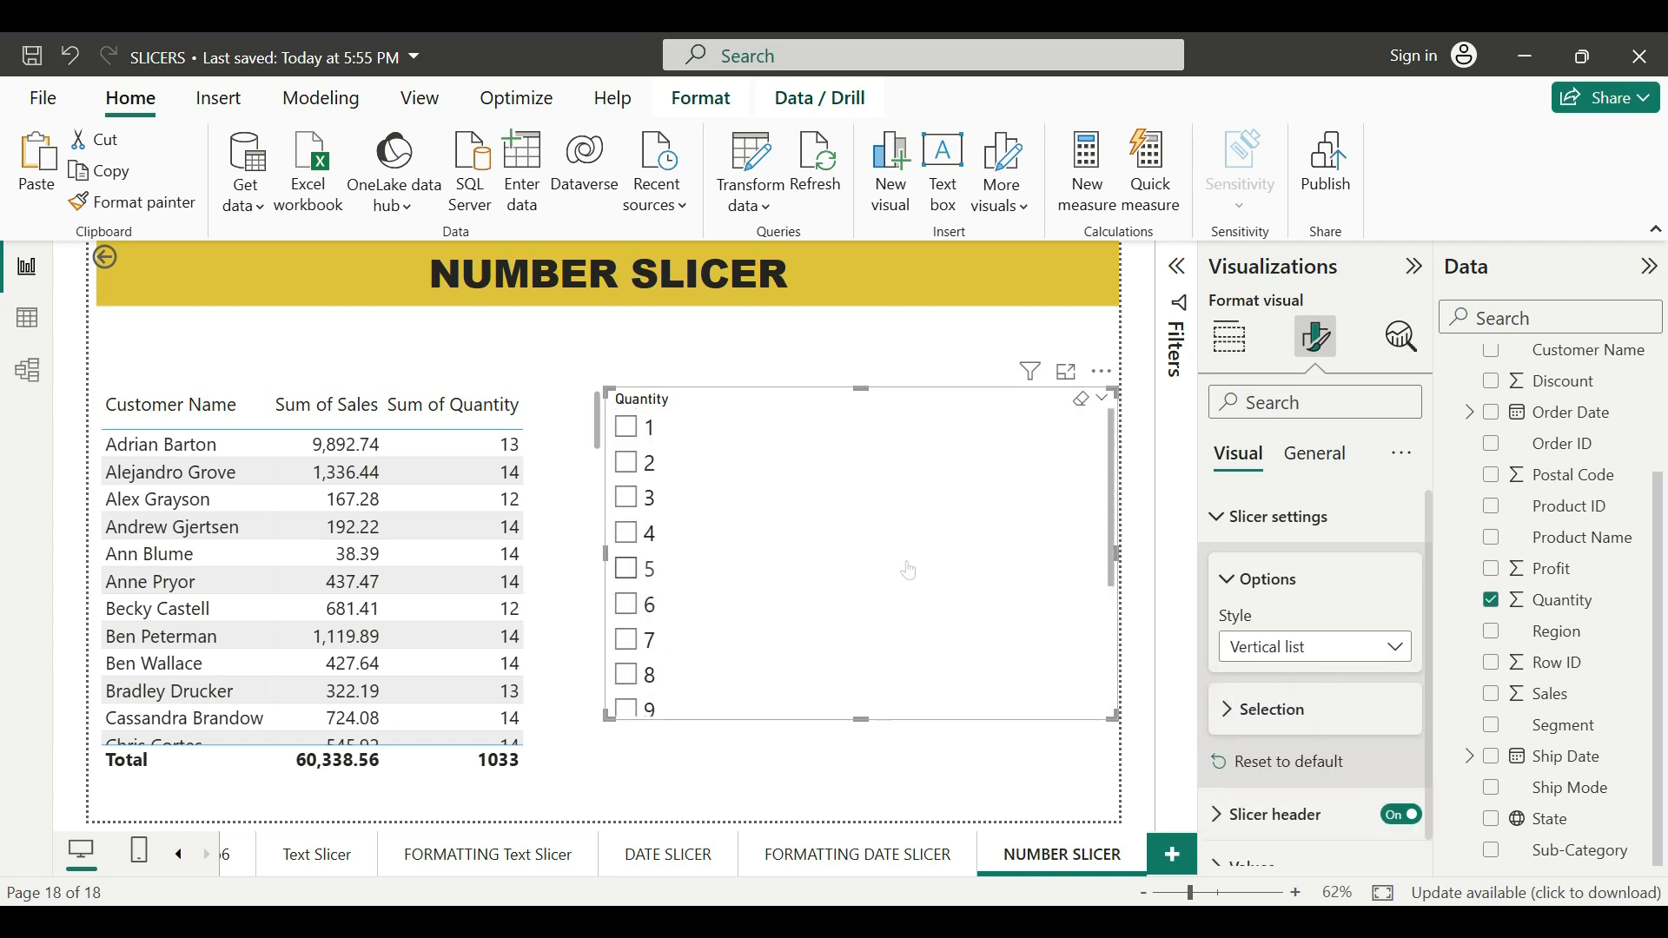
Select quantity 14 in the vertical list and review the matching customers in the table
scroll(908, 587, down, 3)
scroll(908, 587, up, 3)
scroll(908, 588, down, 3)
click(626, 665)
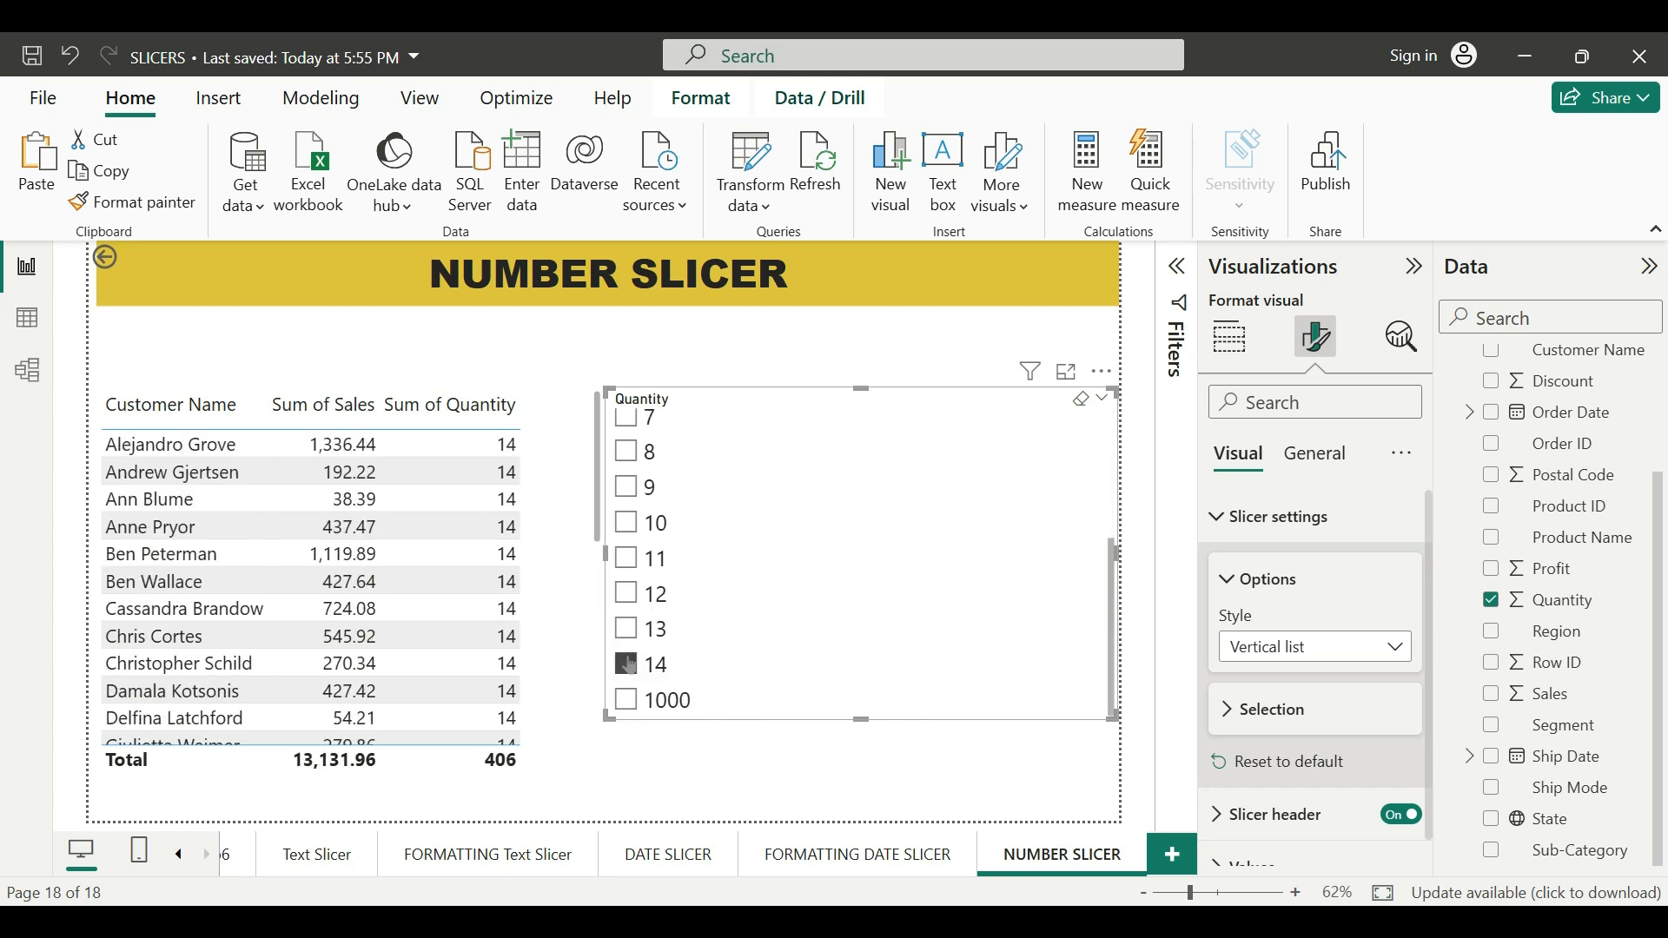
scroll(494, 639, down, 5)
scroll(495, 638, up, 5)
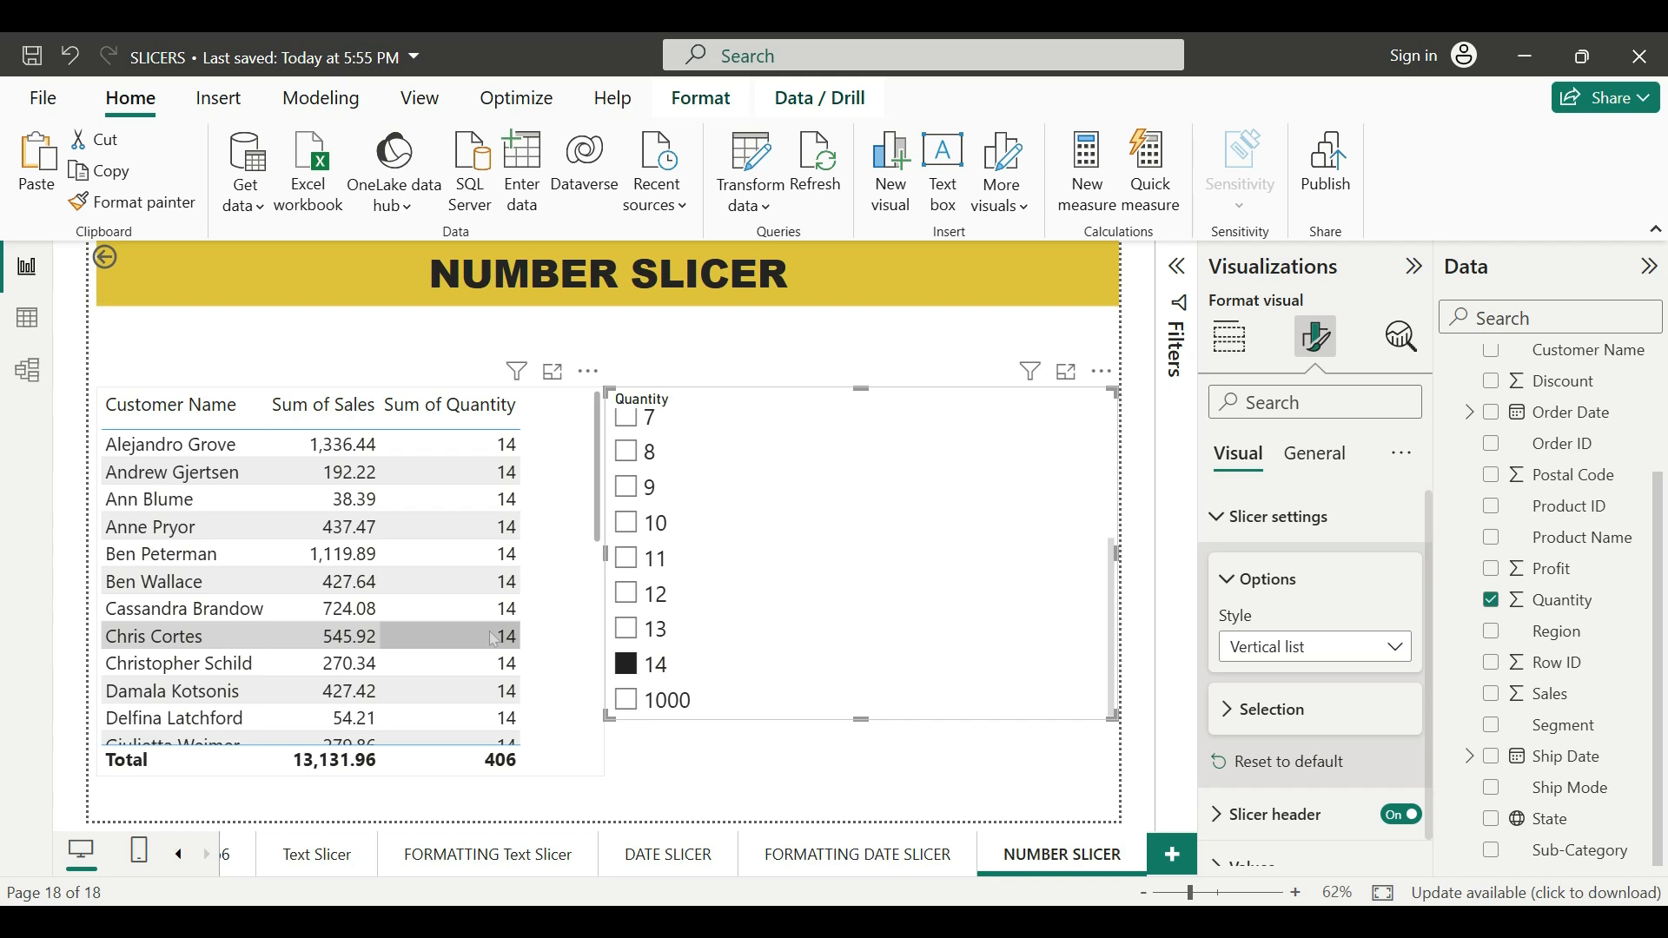
scroll(494, 641, down, 4)
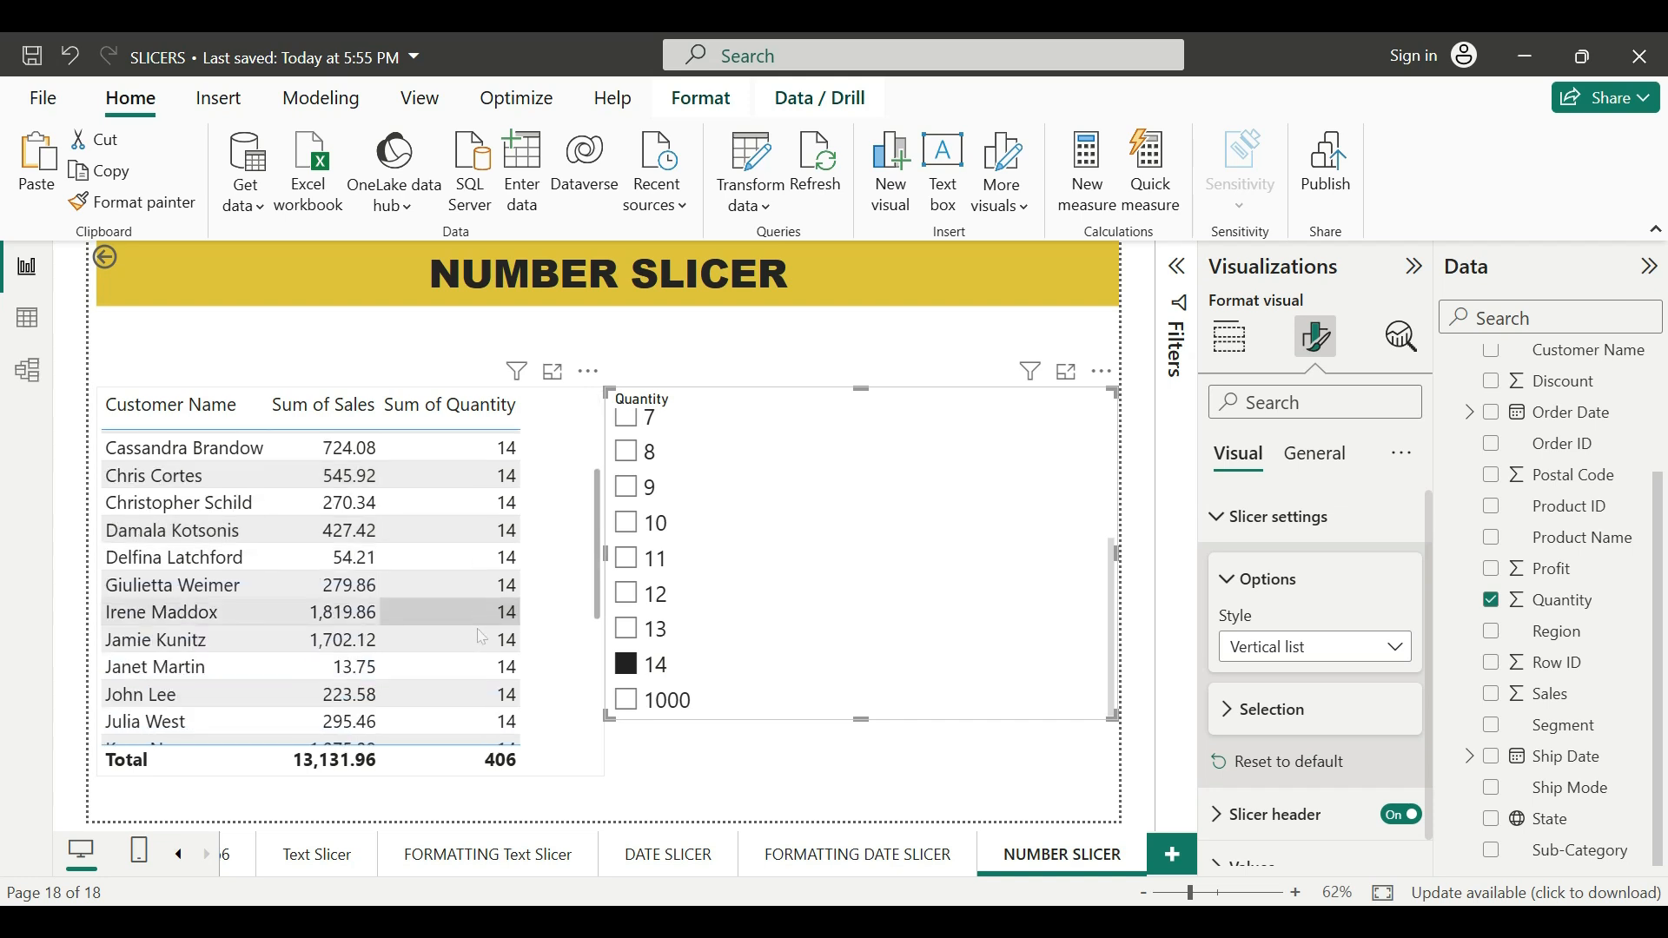
scroll(483, 638, up, 3)
scroll(483, 639, up, 1)
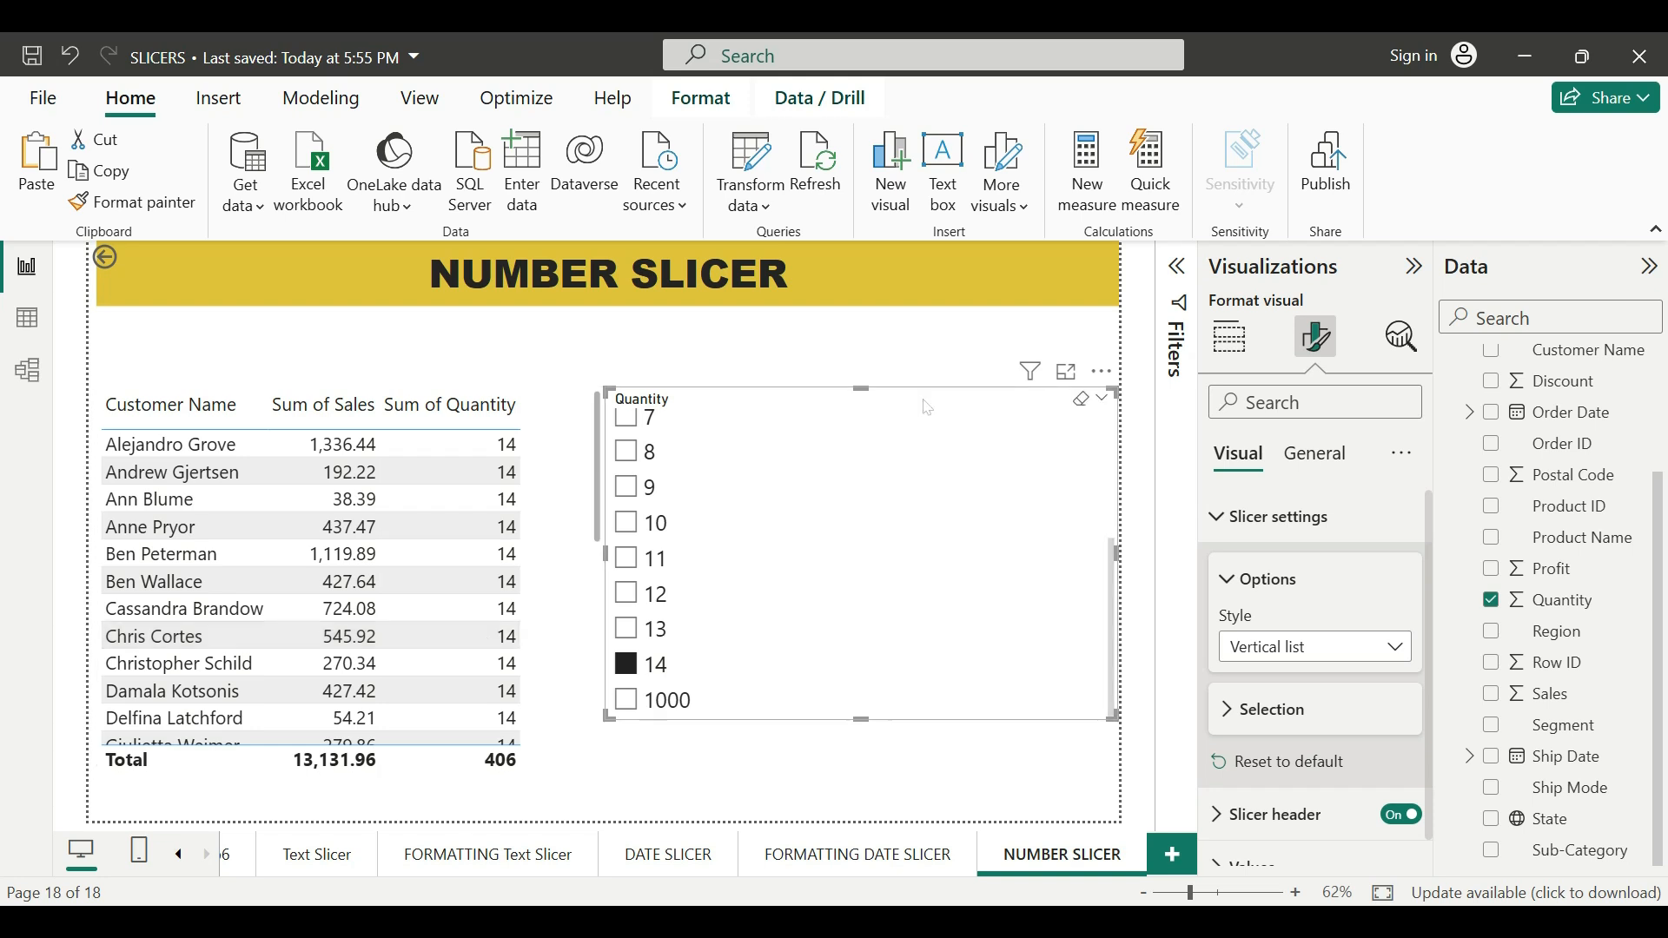
scroll(910, 512, up, 3)
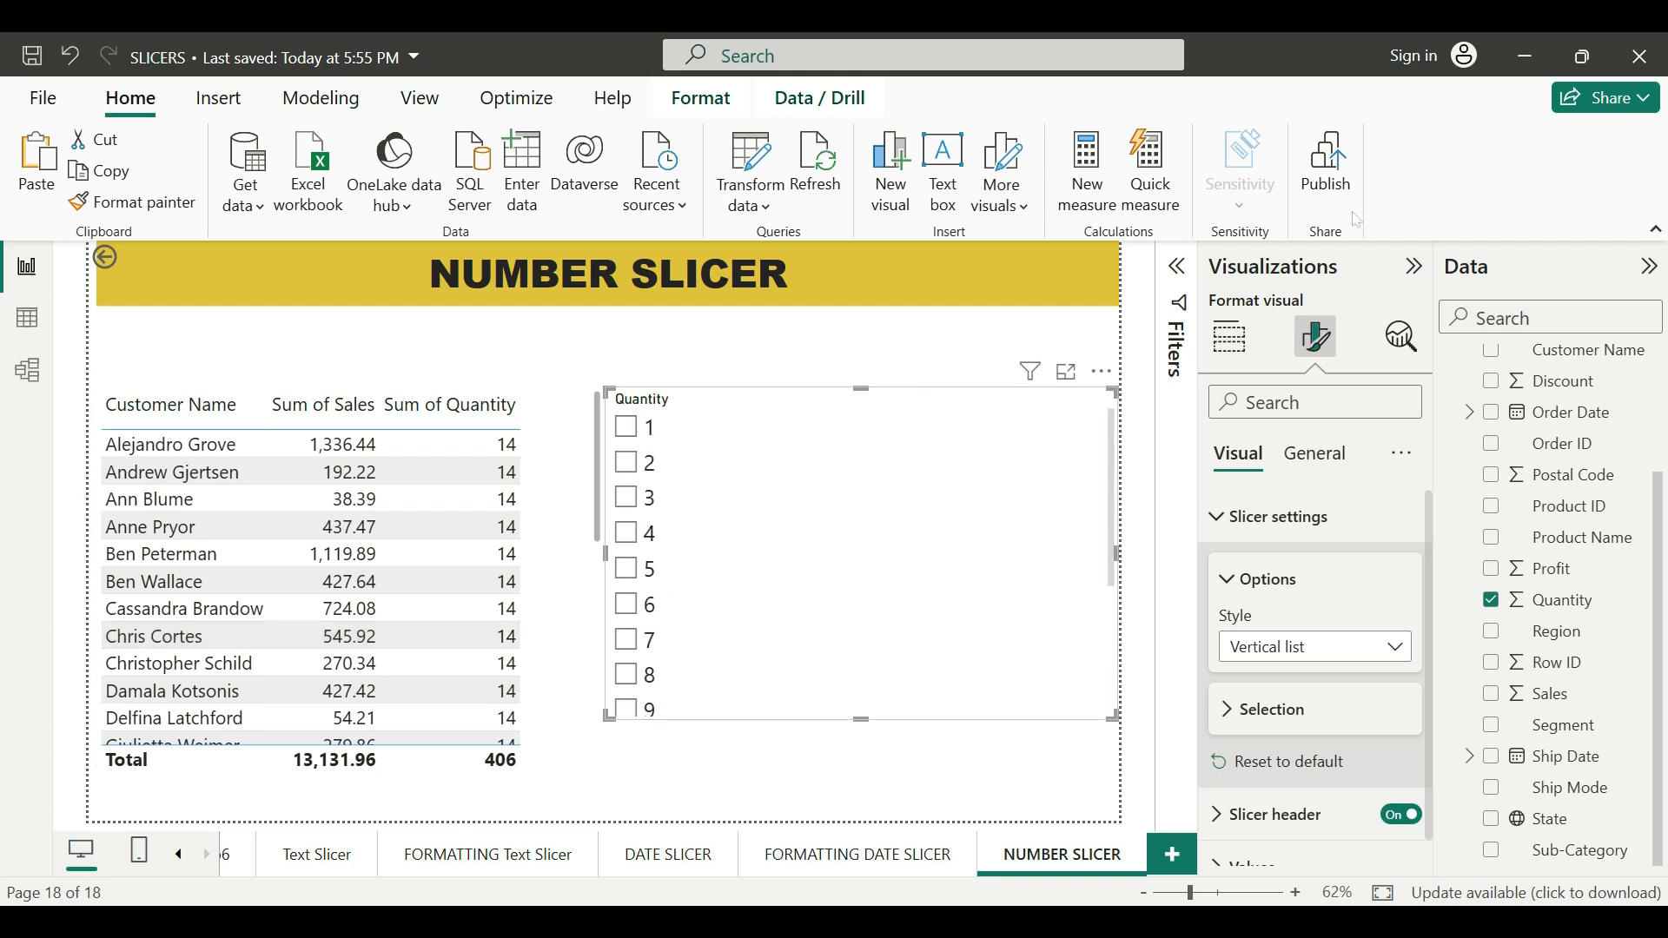